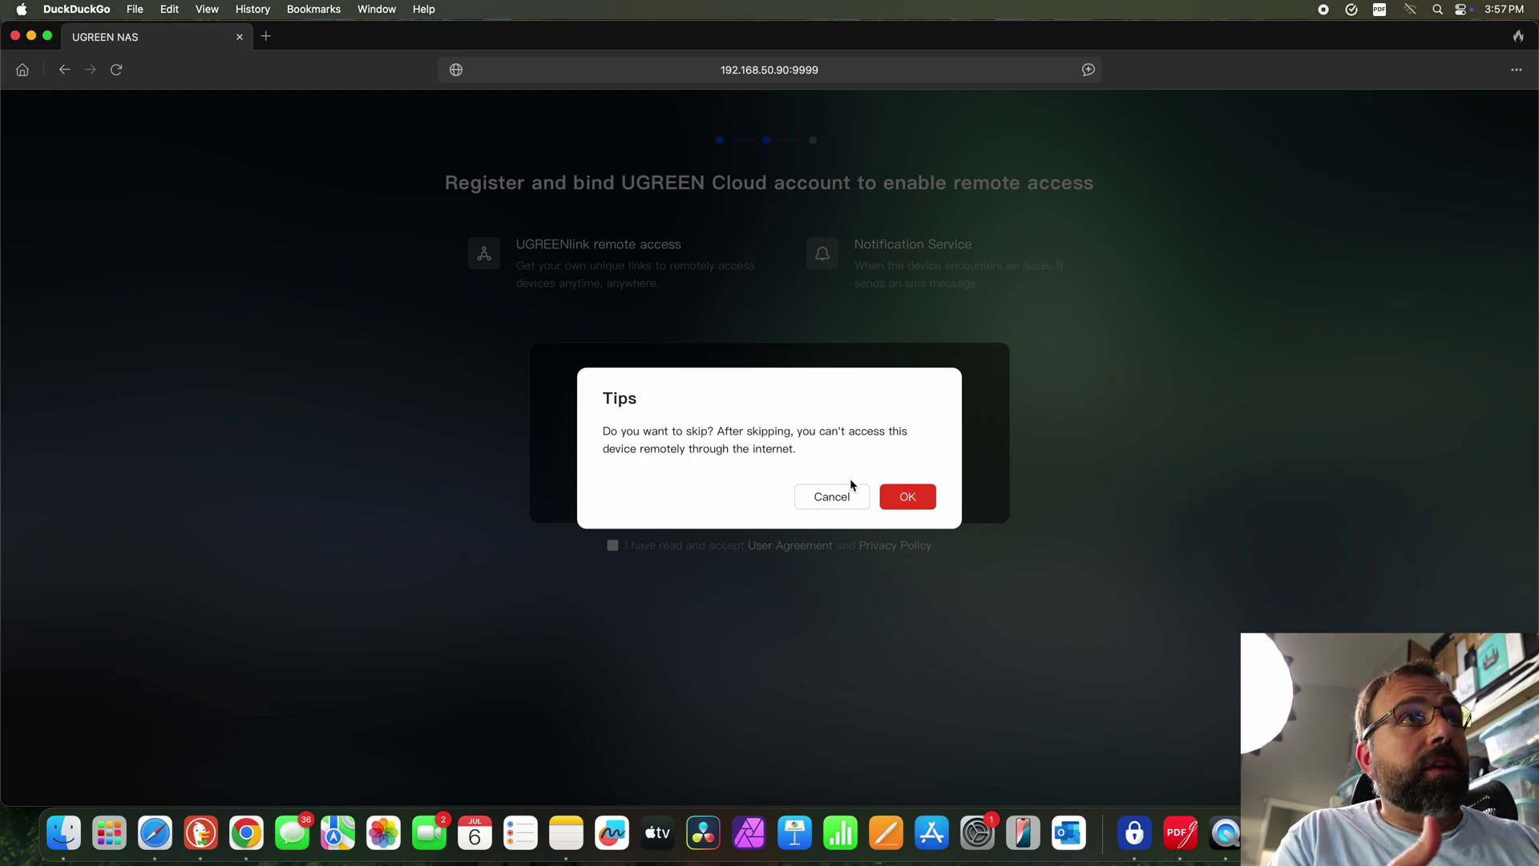
# Skip binding a UGREEN Cloud account and initialize the NAS with only important updates installed automatically
pyautogui.click(909, 496)
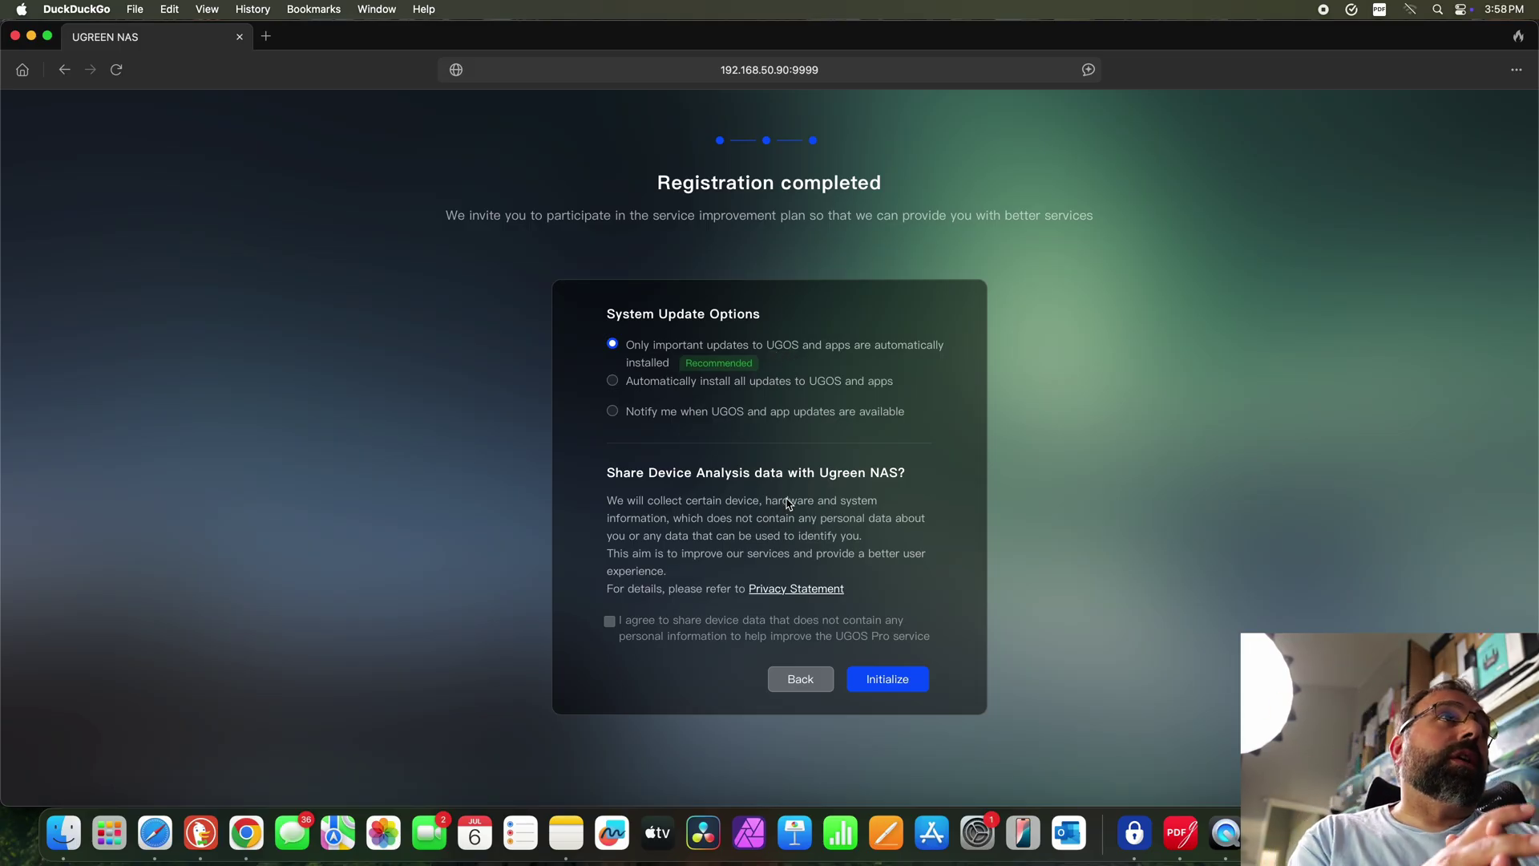
pyautogui.click(885, 680)
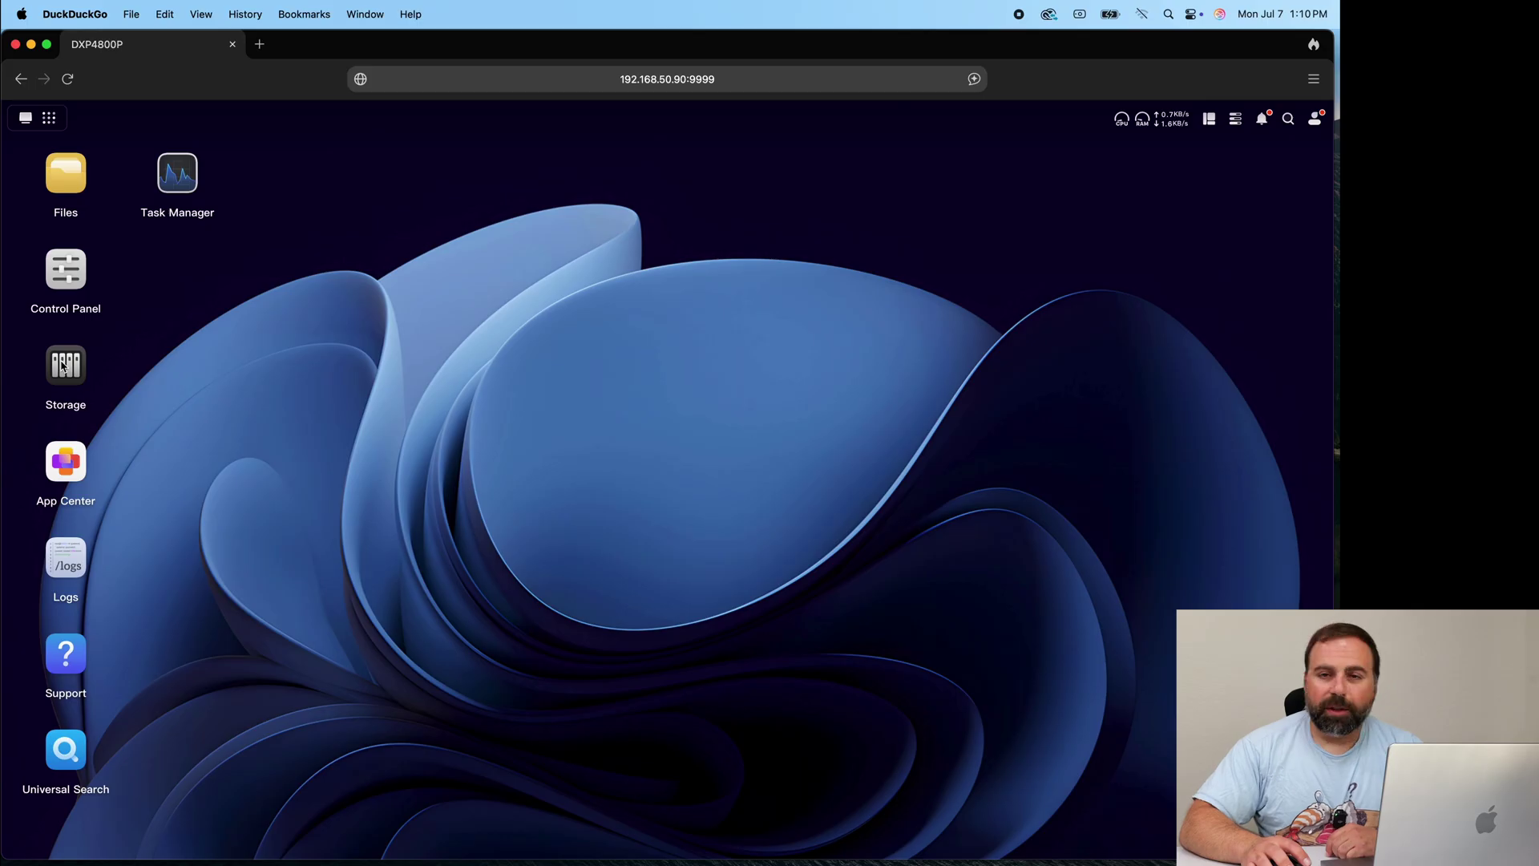
# Start creating a storage pool in the NAS storage manager and include Hard Drives 1, 2, 3 and 4
pyautogui.click(65, 366)
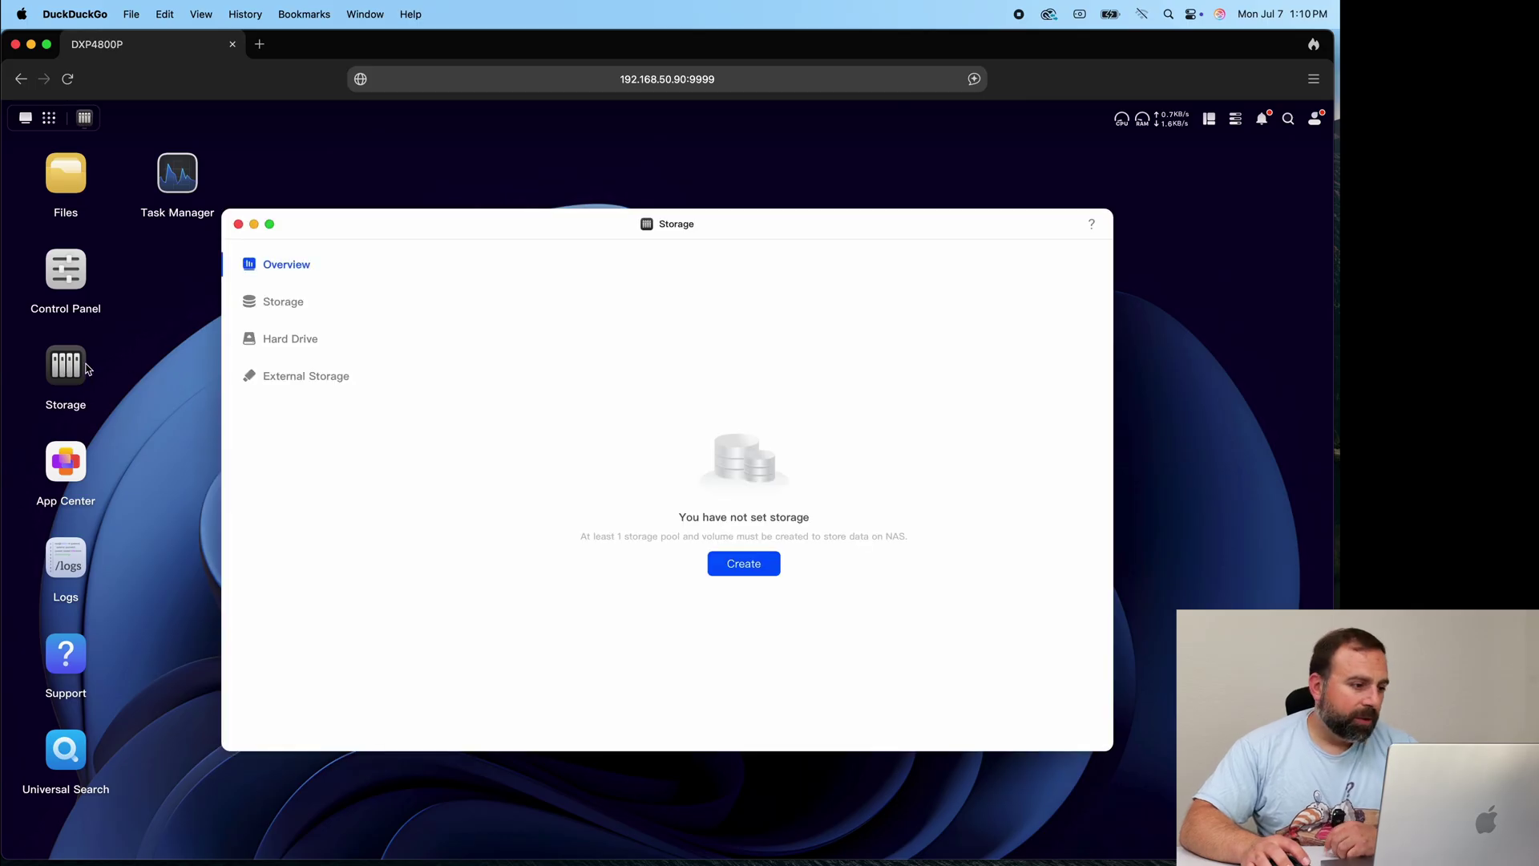
pyautogui.click(301, 301)
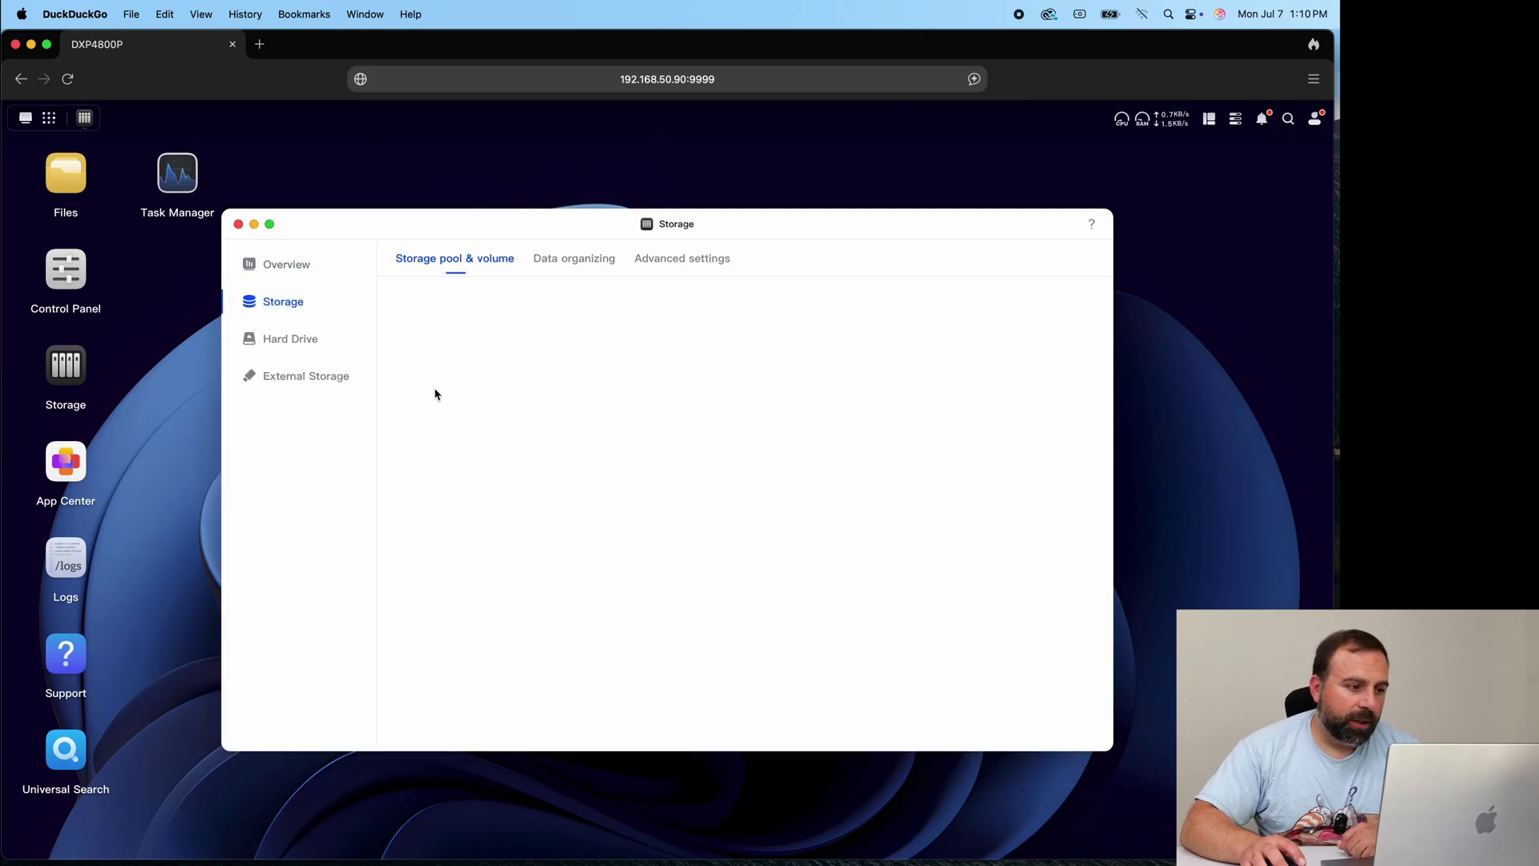
pyautogui.click(741, 578)
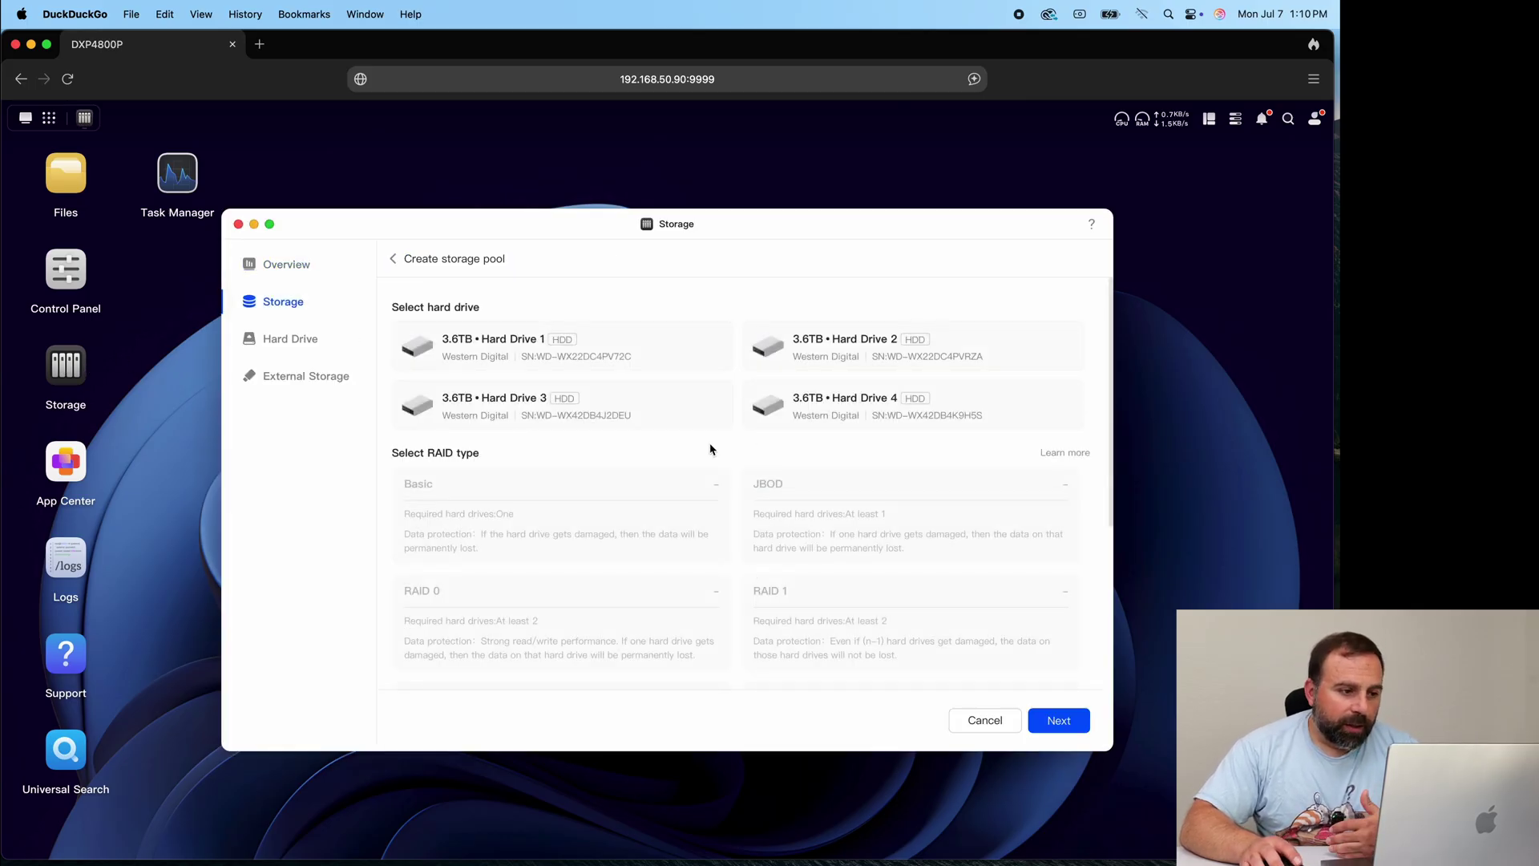
pyautogui.click(627, 345)
pyautogui.click(801, 358)
pyautogui.click(621, 399)
pyautogui.click(1008, 416)
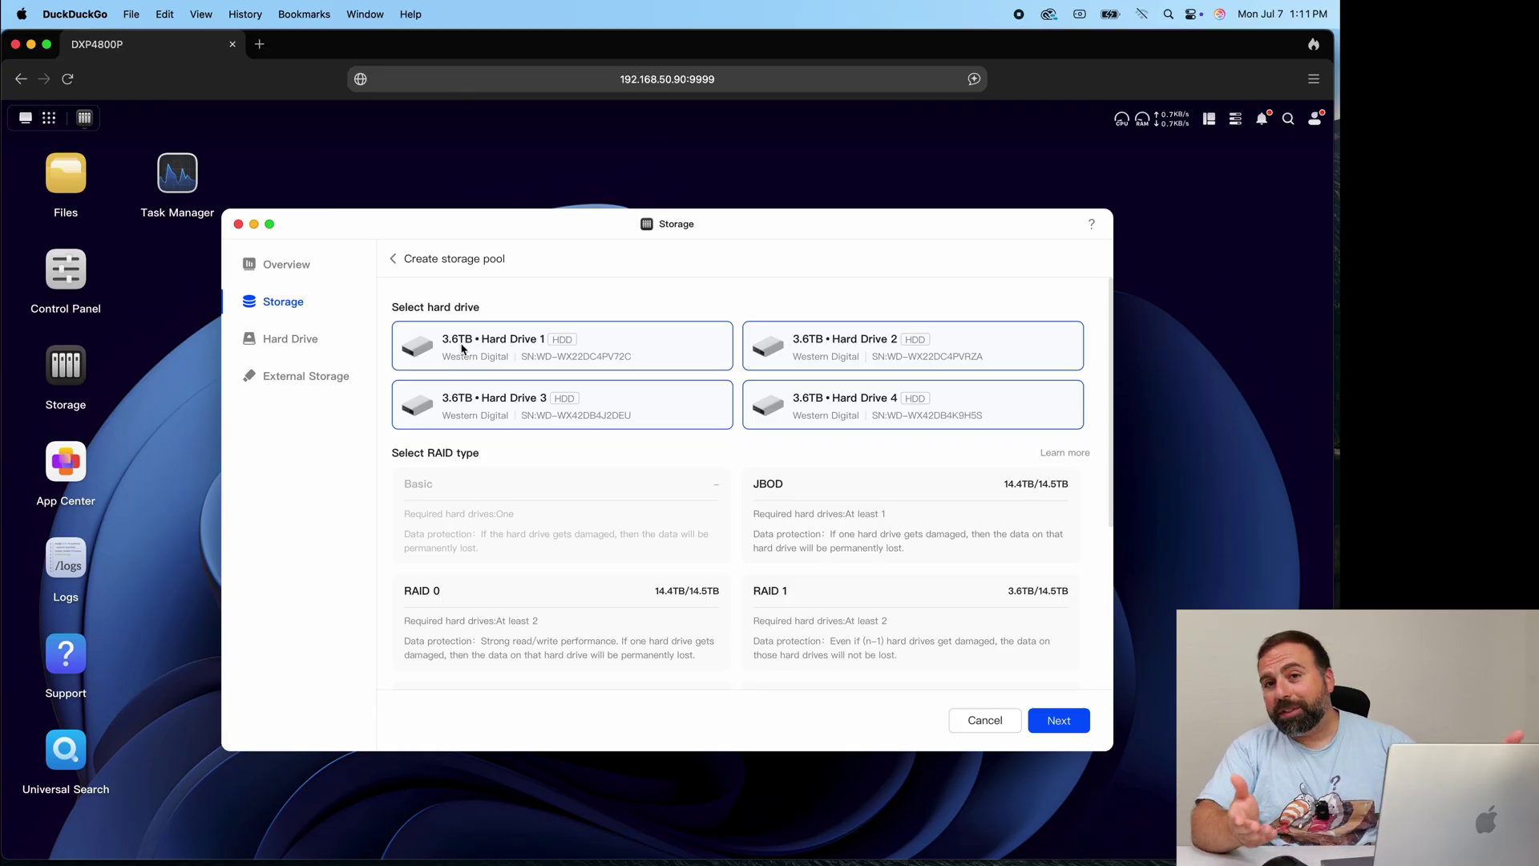
# Review the available RAID types and select RAID 5 for the four-drive storage pool
pyautogui.scroll(-3, 744, 485)
pyautogui.scroll(-1, 744, 486)
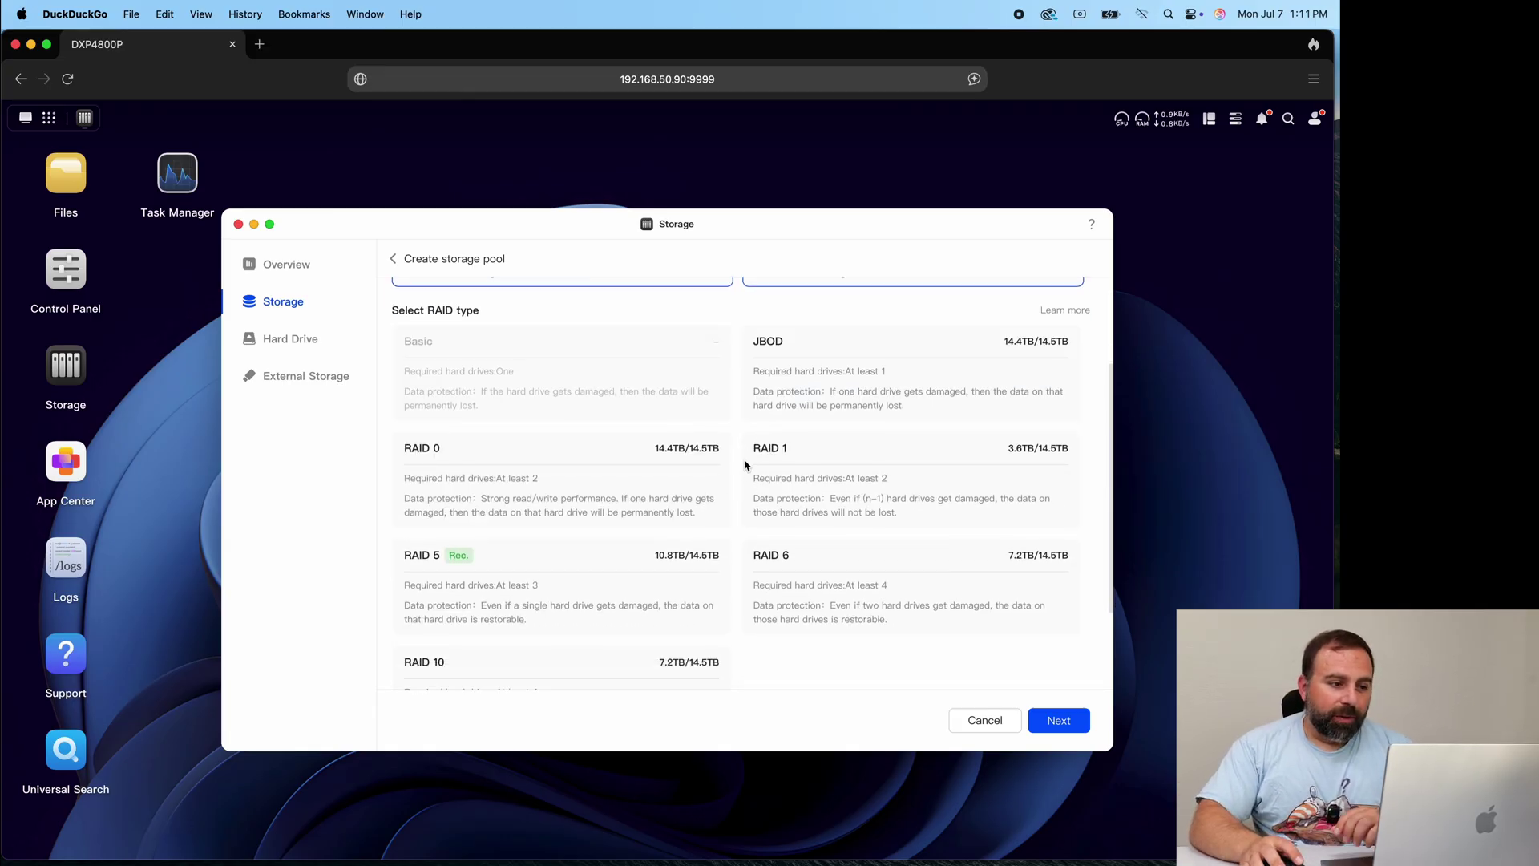
pyautogui.scroll(4, 492, 401)
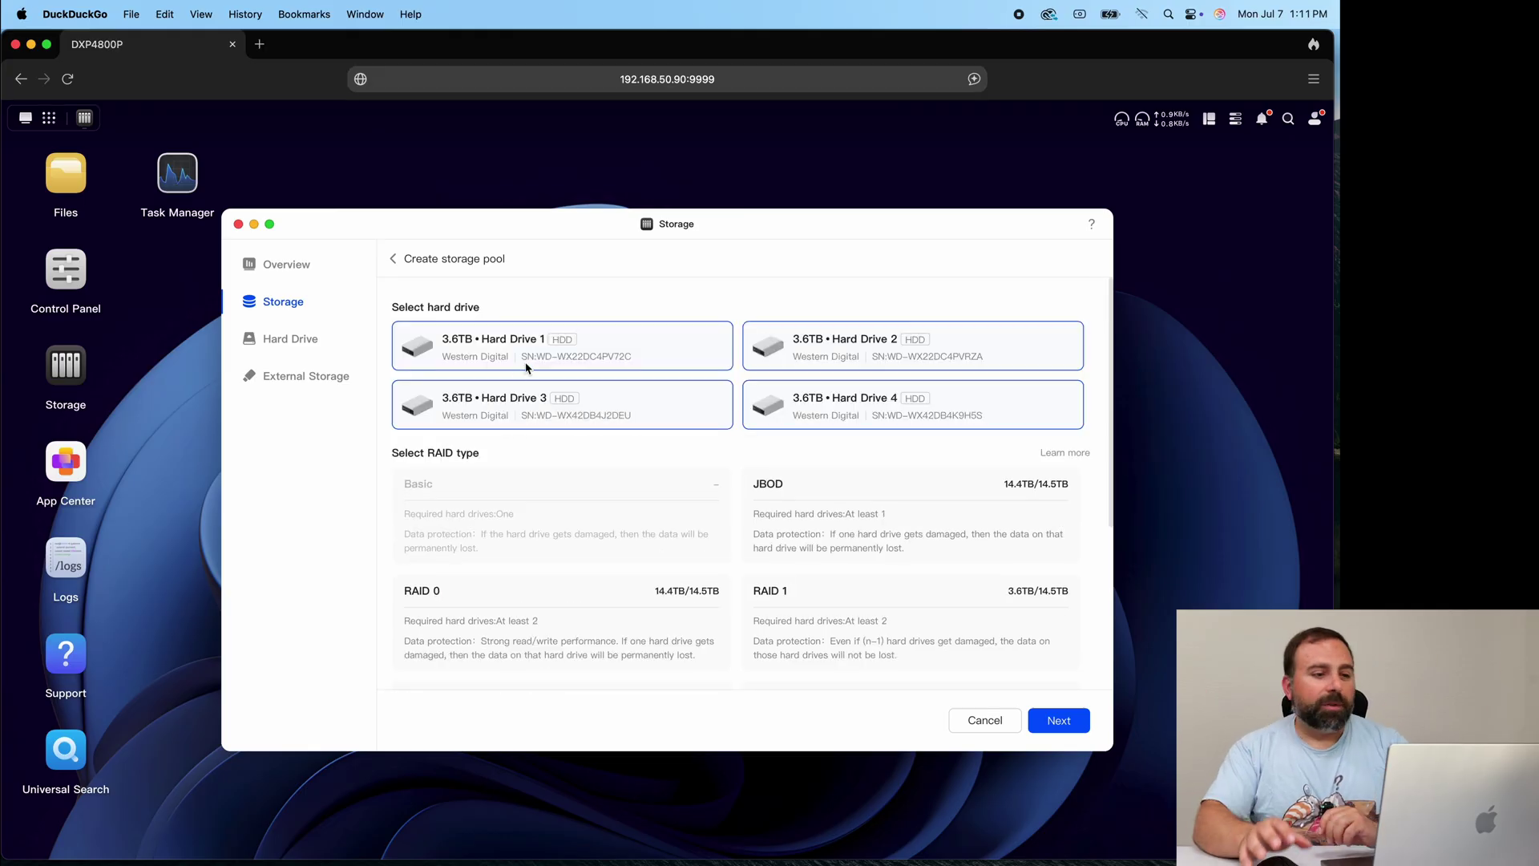
pyautogui.scroll(-5, 526, 365)
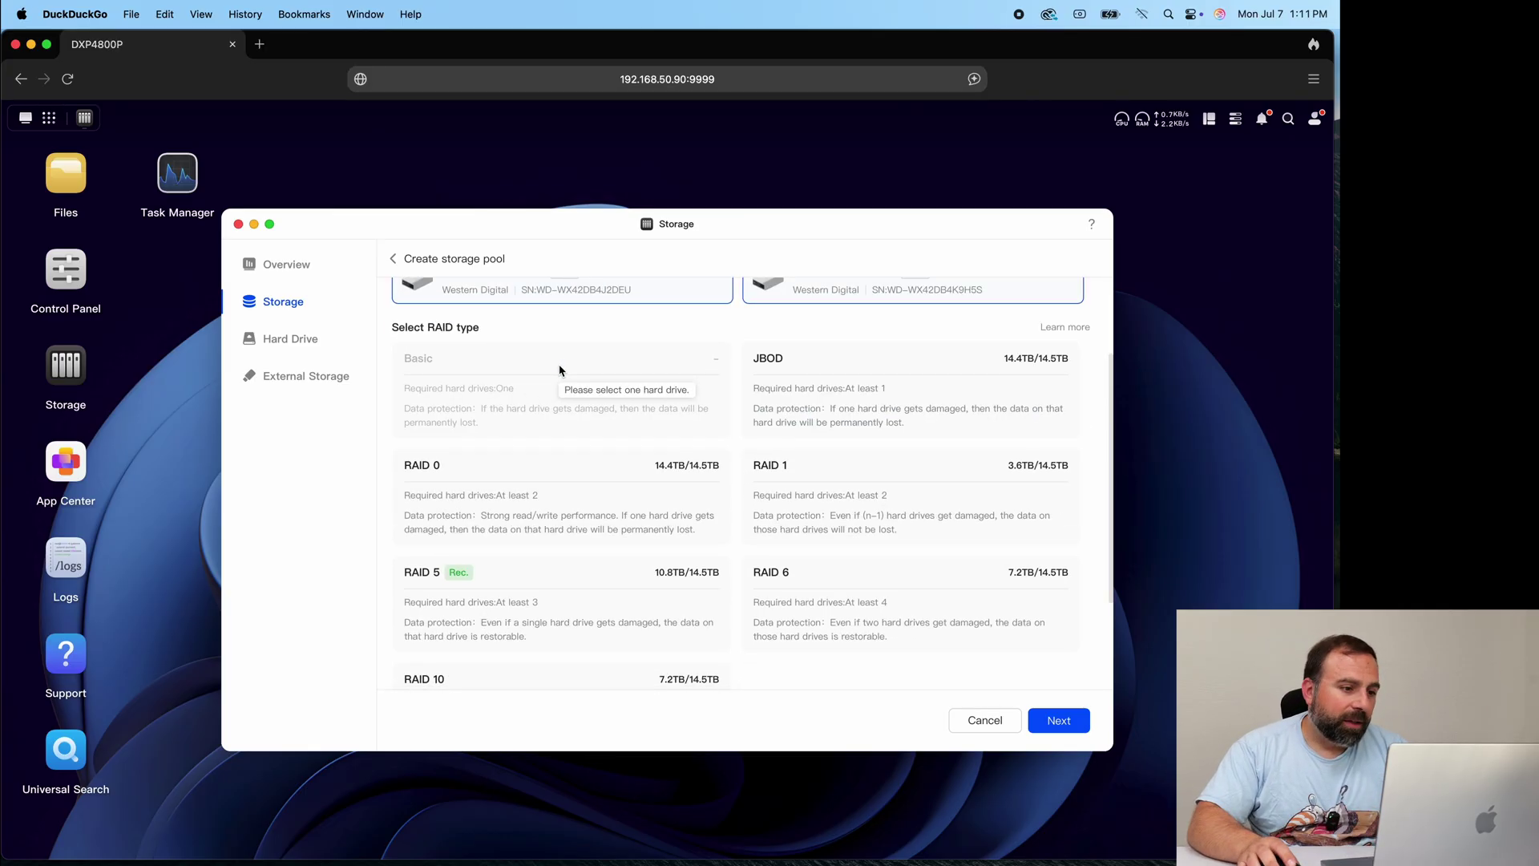
pyautogui.scroll(2, 521, 377)
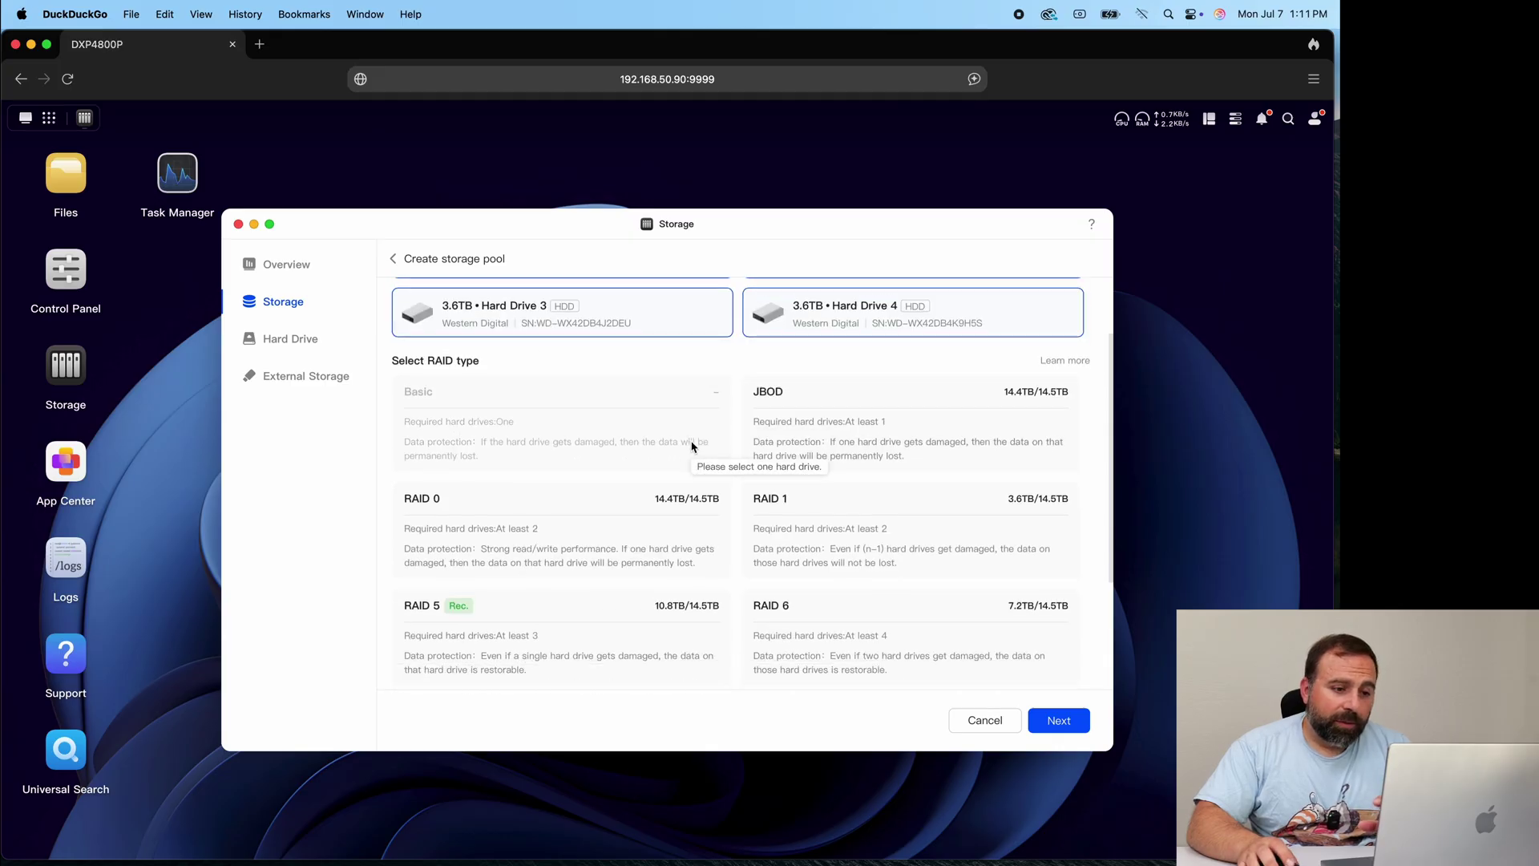
pyautogui.scroll(-2, 951, 553)
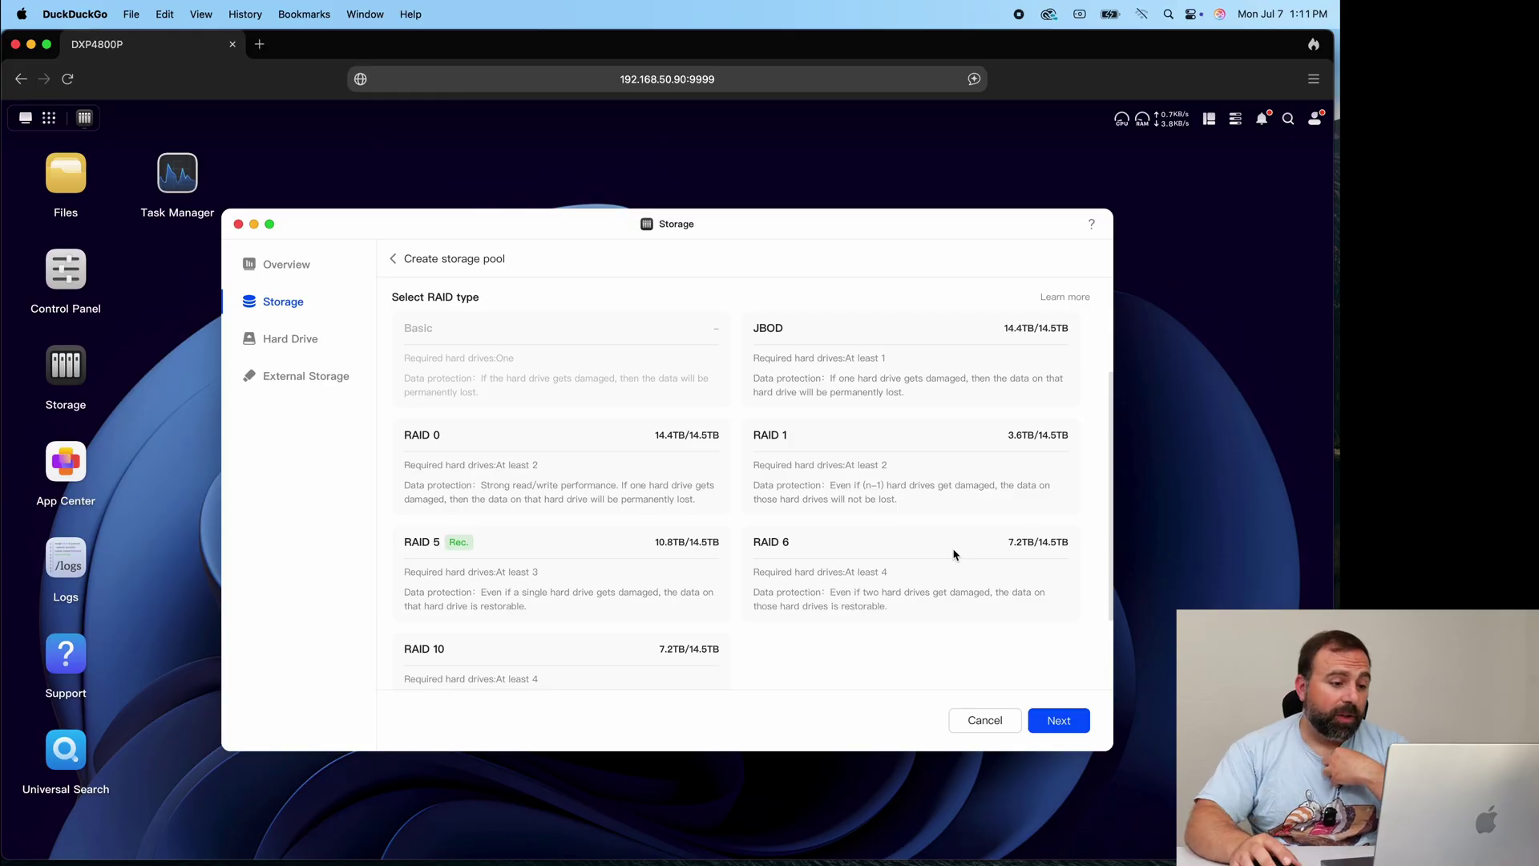
pyautogui.click(570, 544)
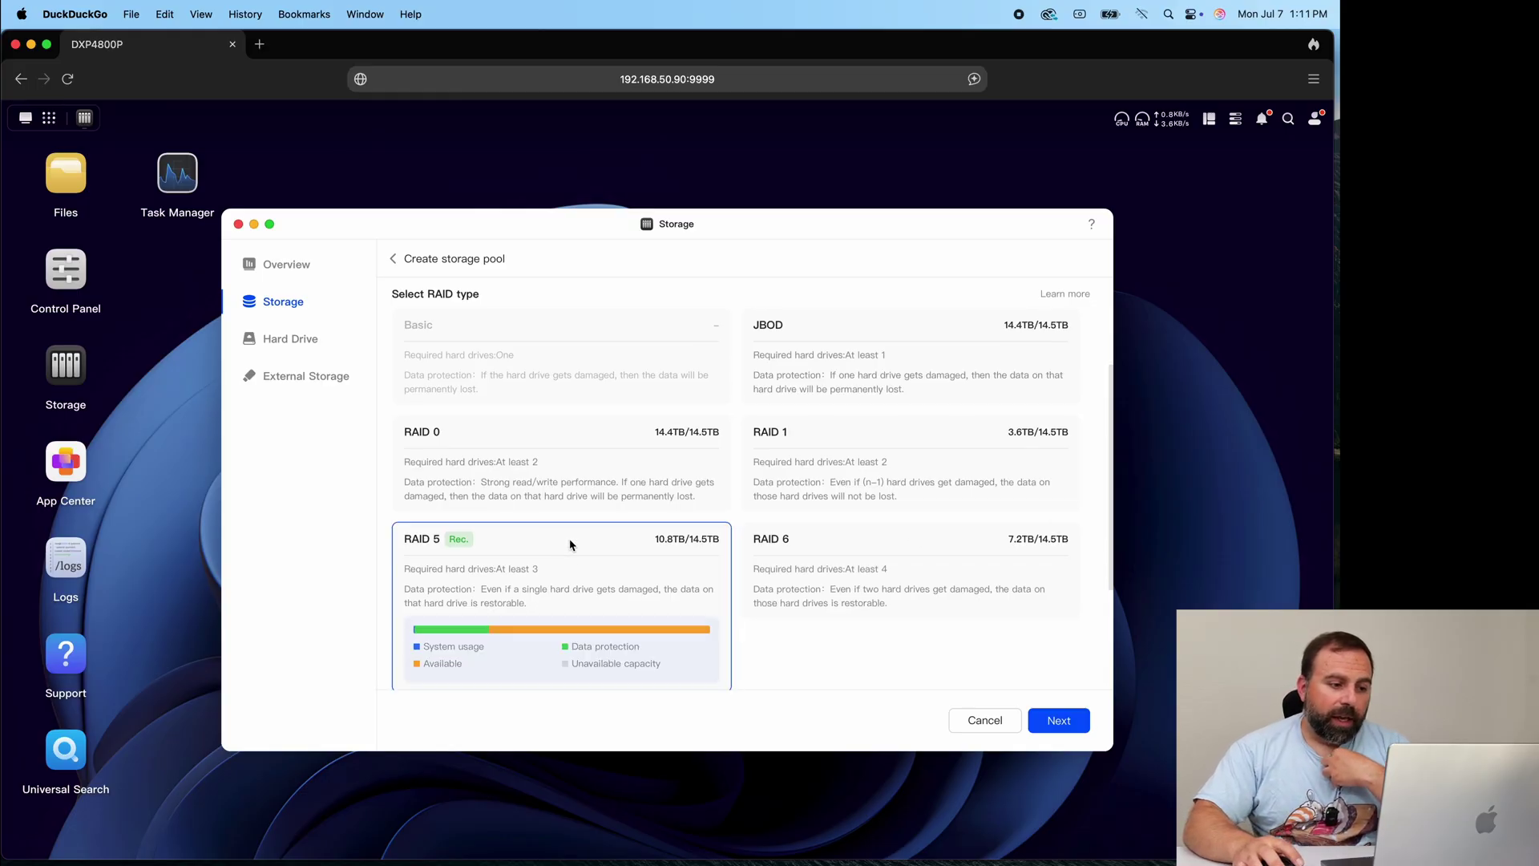
# Compare RAID 6 with RAID 5, keep RAID 5 without the hard drive test, and continue to the volume settings
pyautogui.scroll(-3, 649, 501)
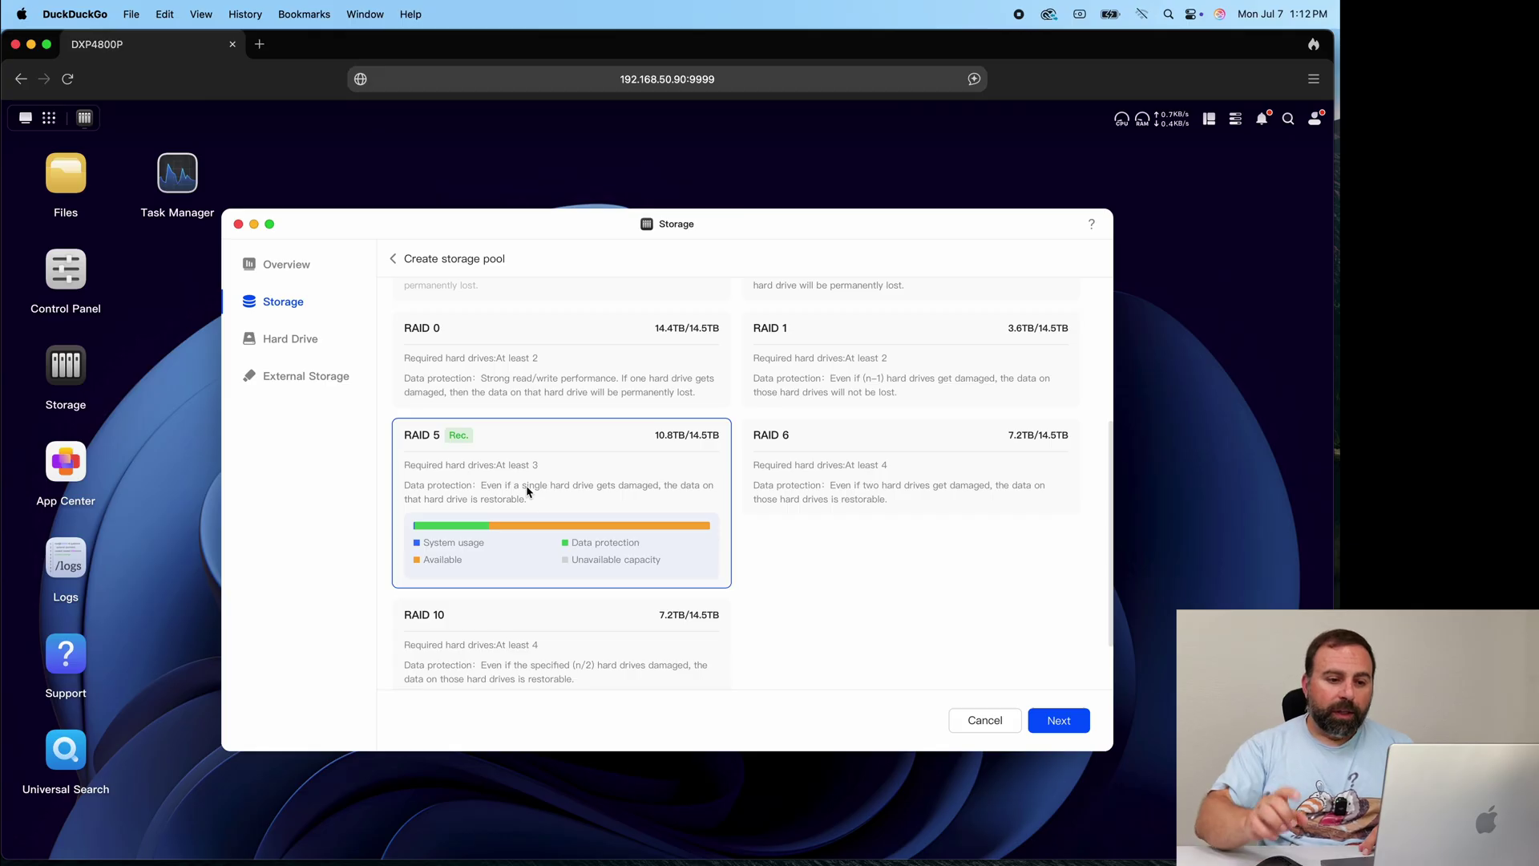
pyautogui.click(877, 450)
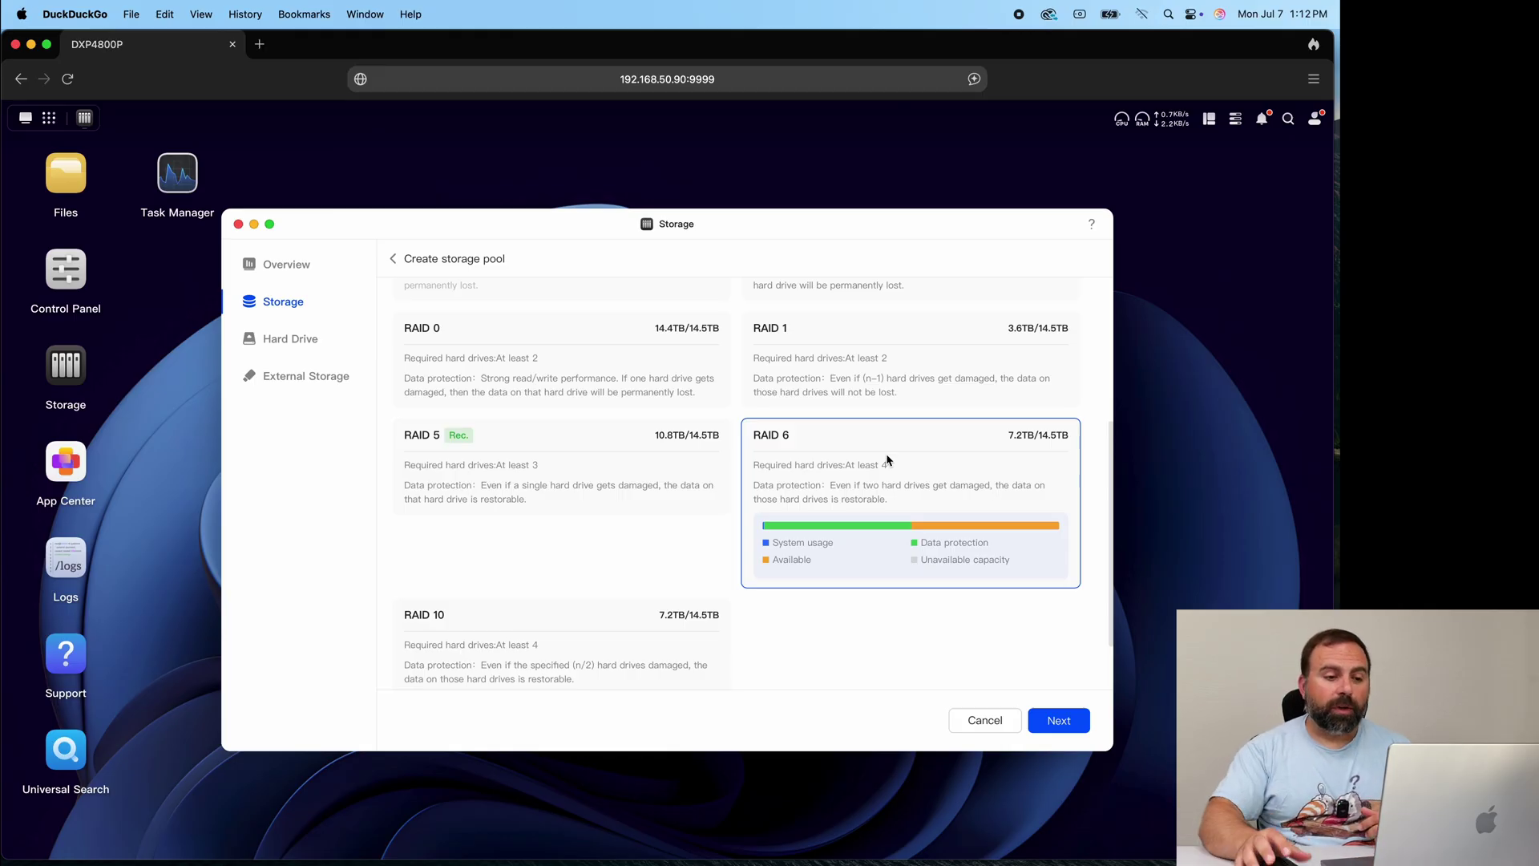
pyautogui.click(565, 455)
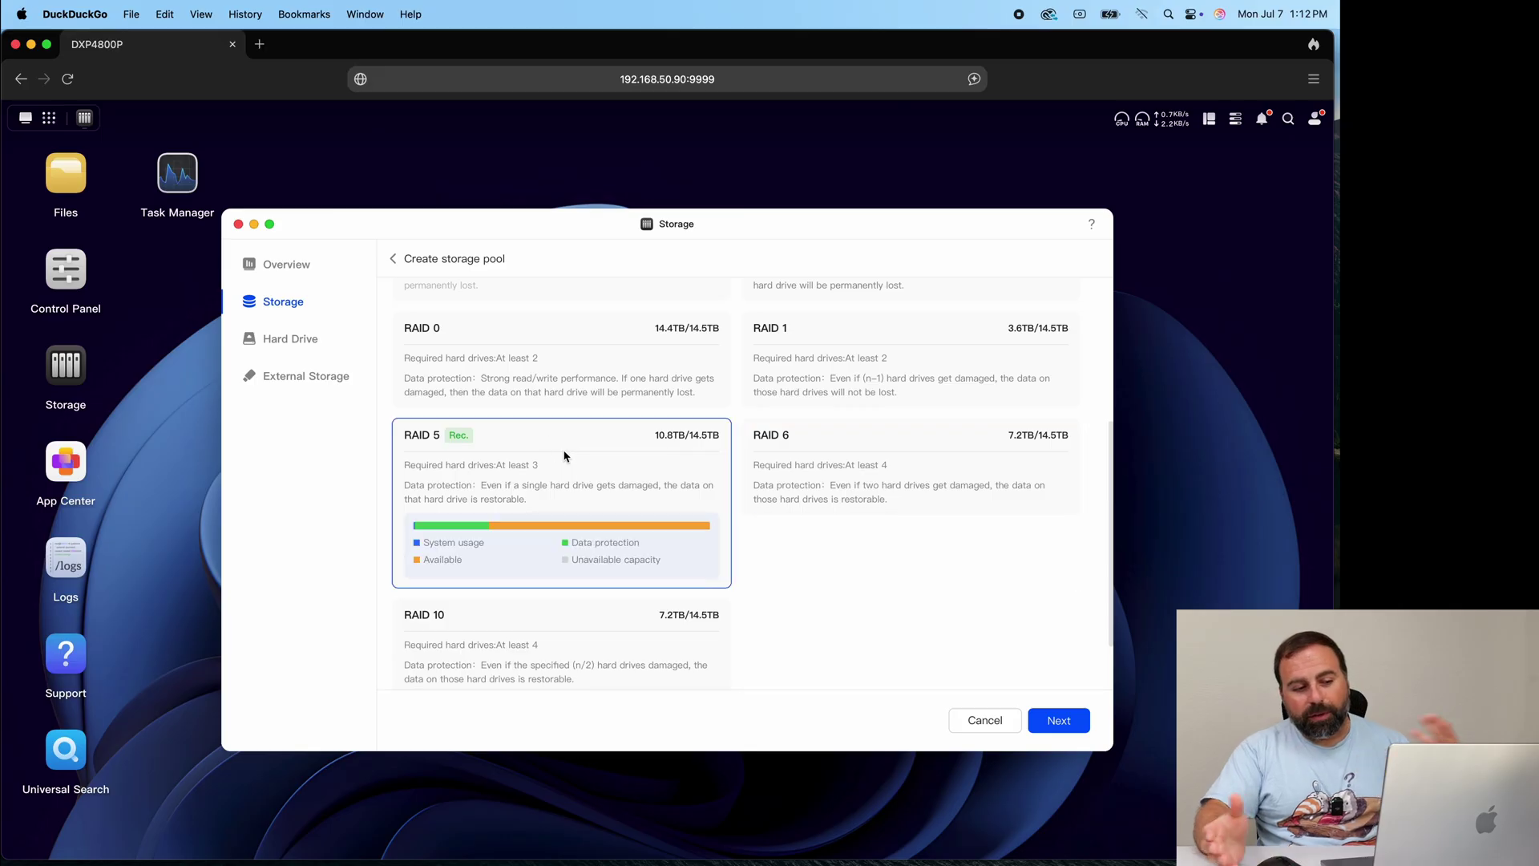
pyautogui.moveTo(666, 441)
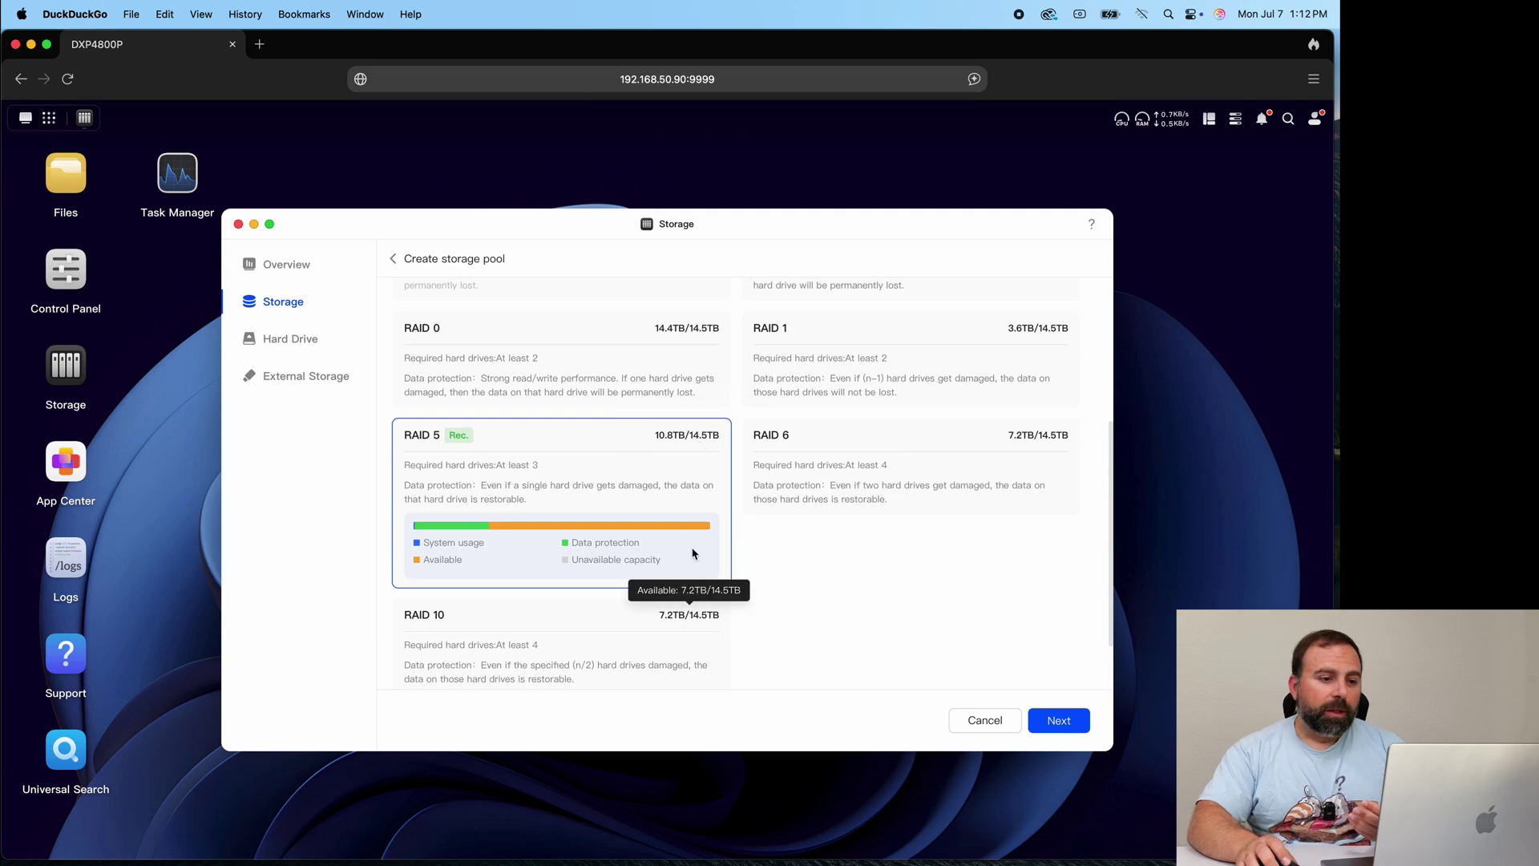
pyautogui.scroll(1, 693, 529)
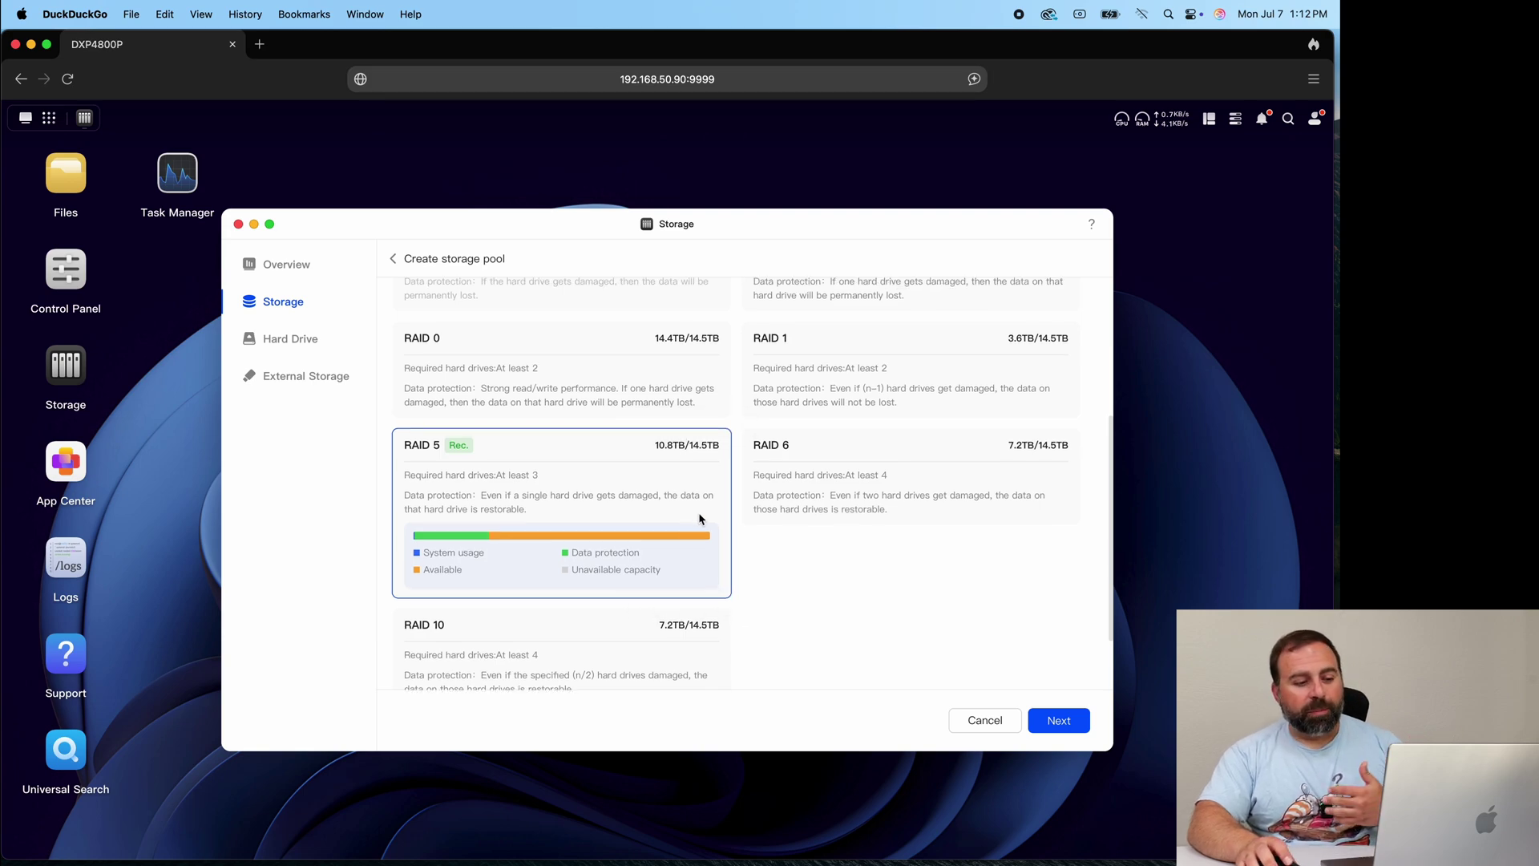
pyautogui.scroll(5, 696, 525)
pyautogui.scroll(-7, 890, 517)
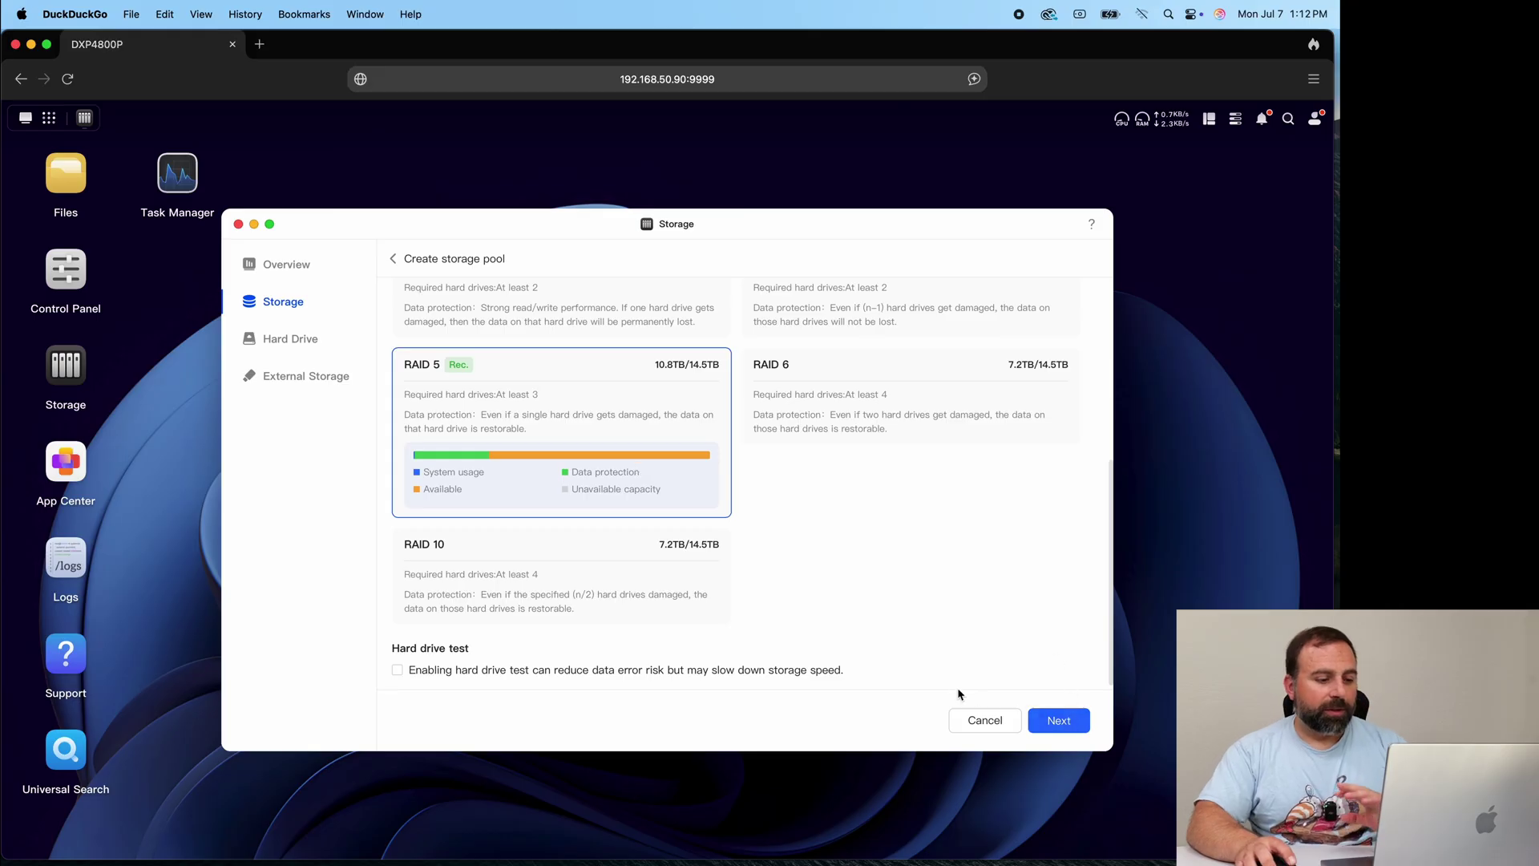
pyautogui.scroll(-1, 962, 688)
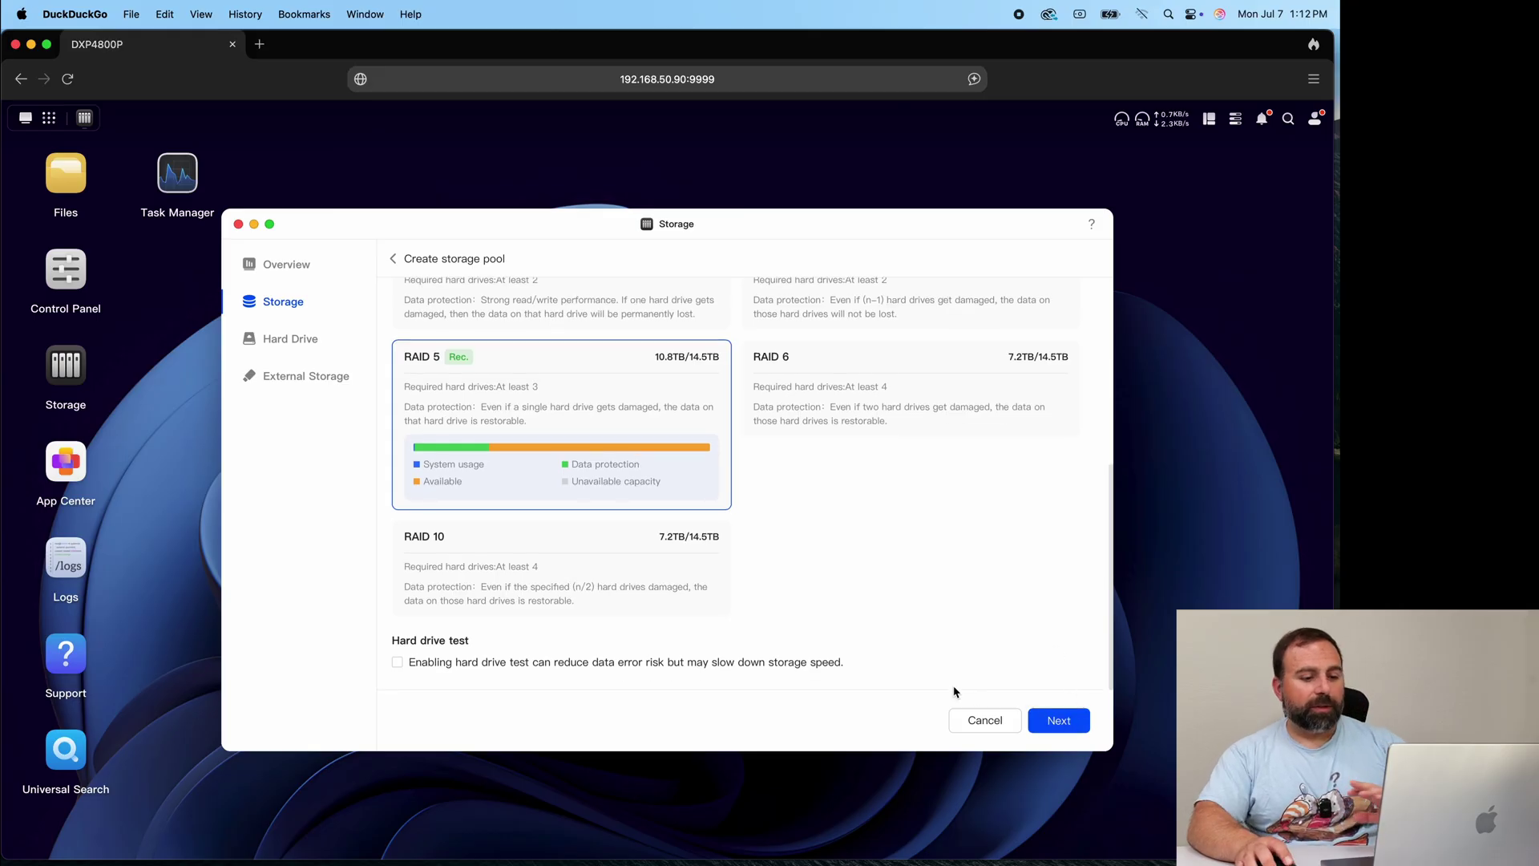
pyautogui.click(1057, 721)
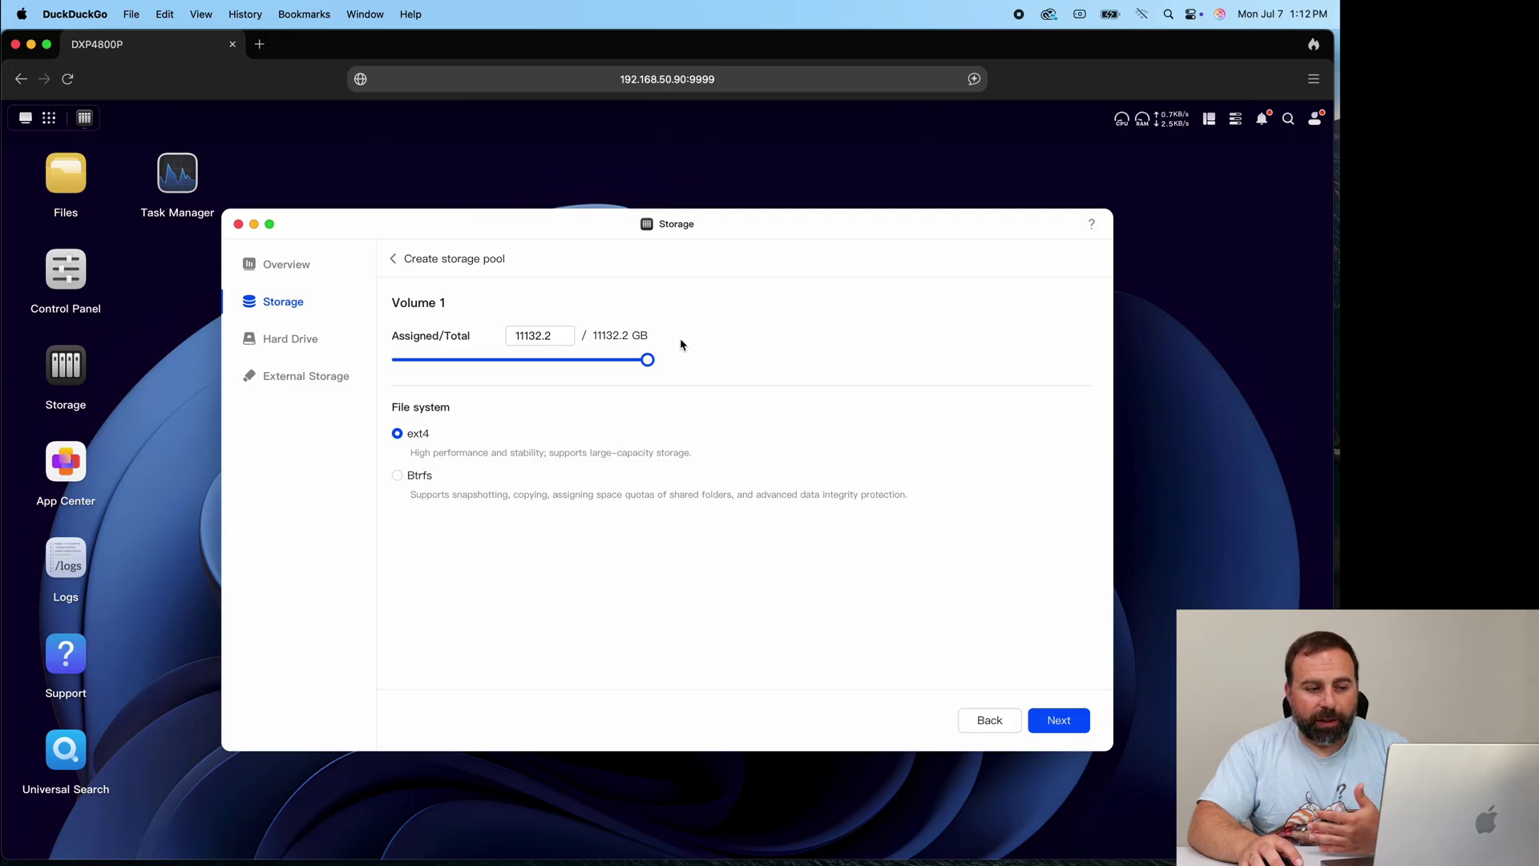
# Keep the full 11132.2 GB assigned to Volume 1, choose the Btrfs file system, and continue to the preview
pyautogui.moveTo(647, 359); pyautogui.dragTo(820, 385)
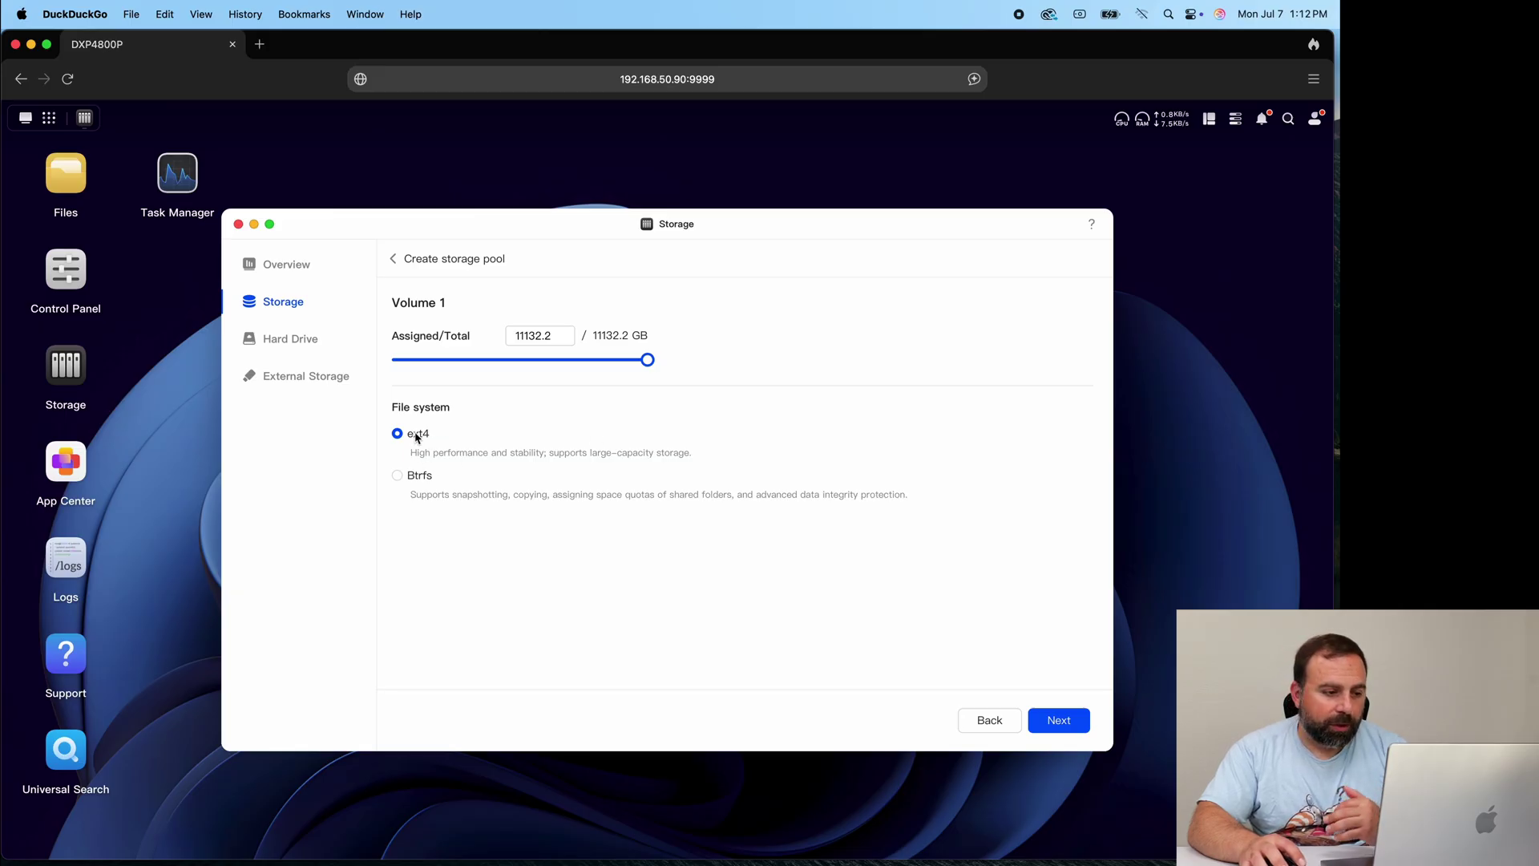
pyautogui.click(399, 478)
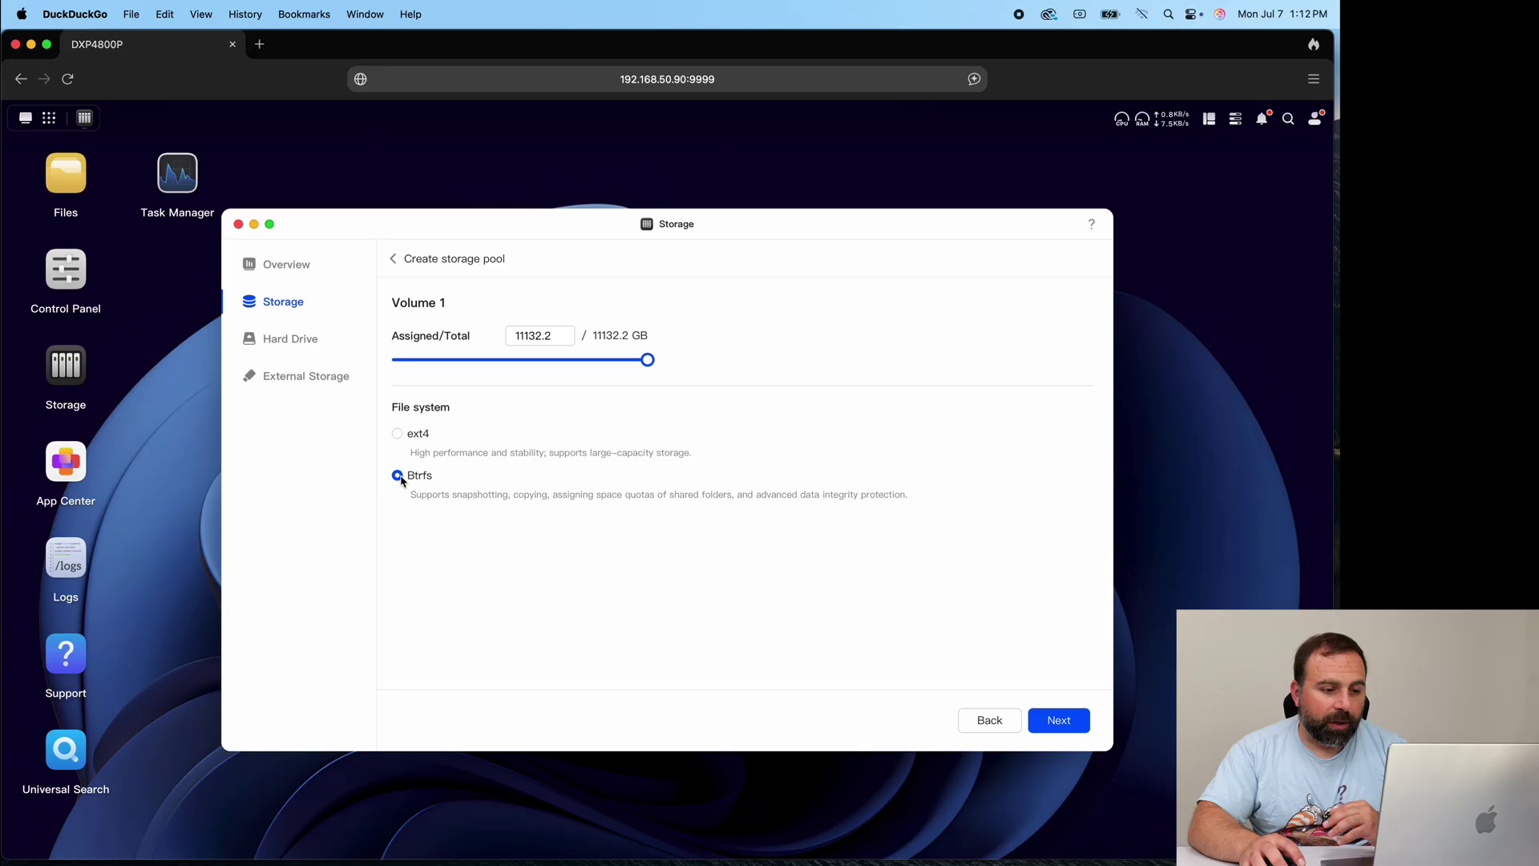
pyautogui.click(1066, 723)
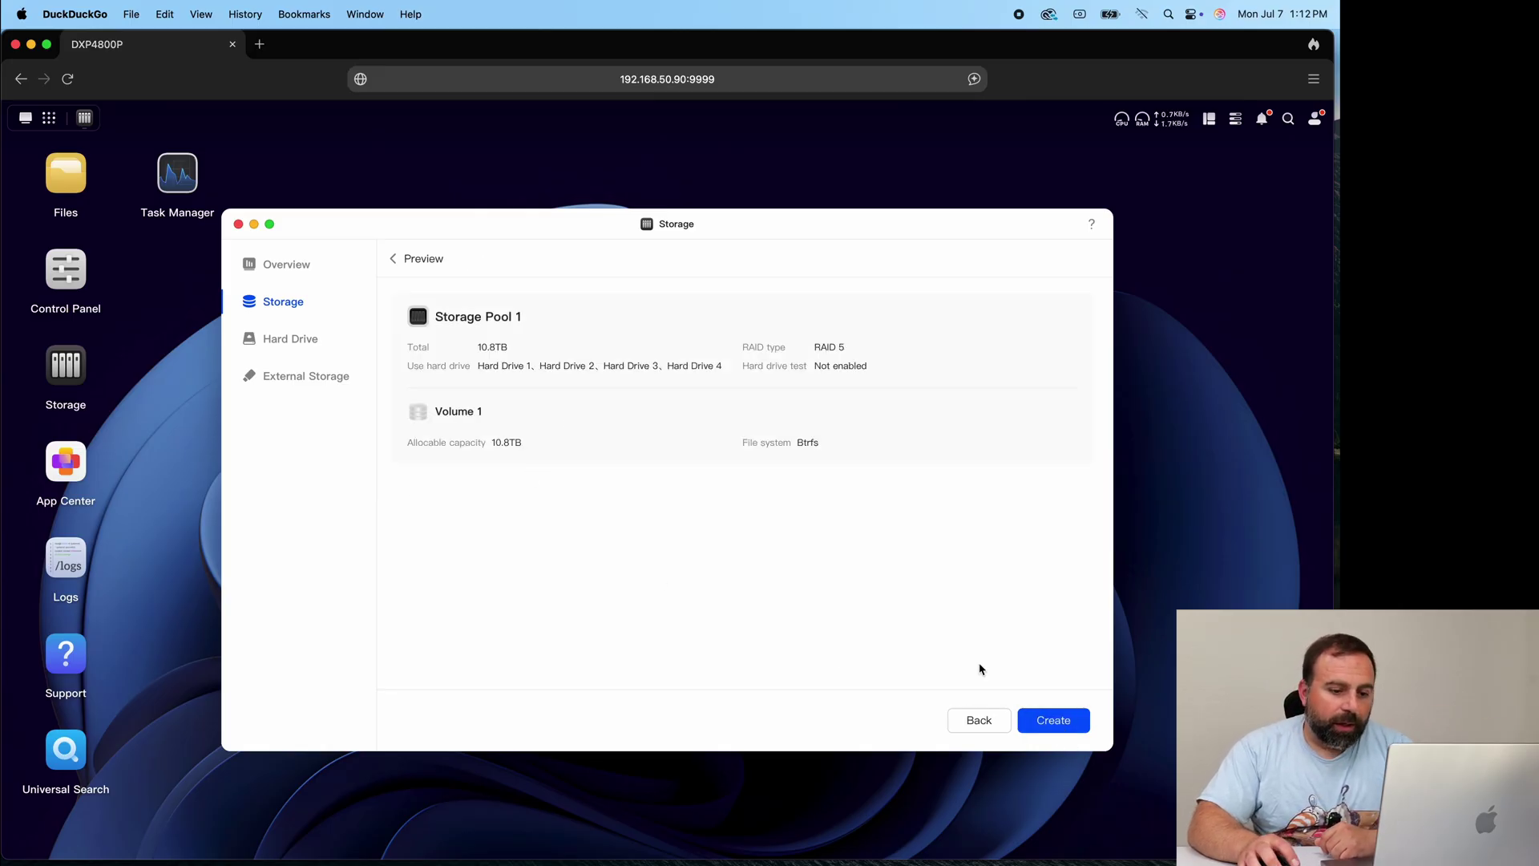
# Create the storage pool, agree to format all four drives, and enter the account password to authorize it
pyautogui.click(1070, 724)
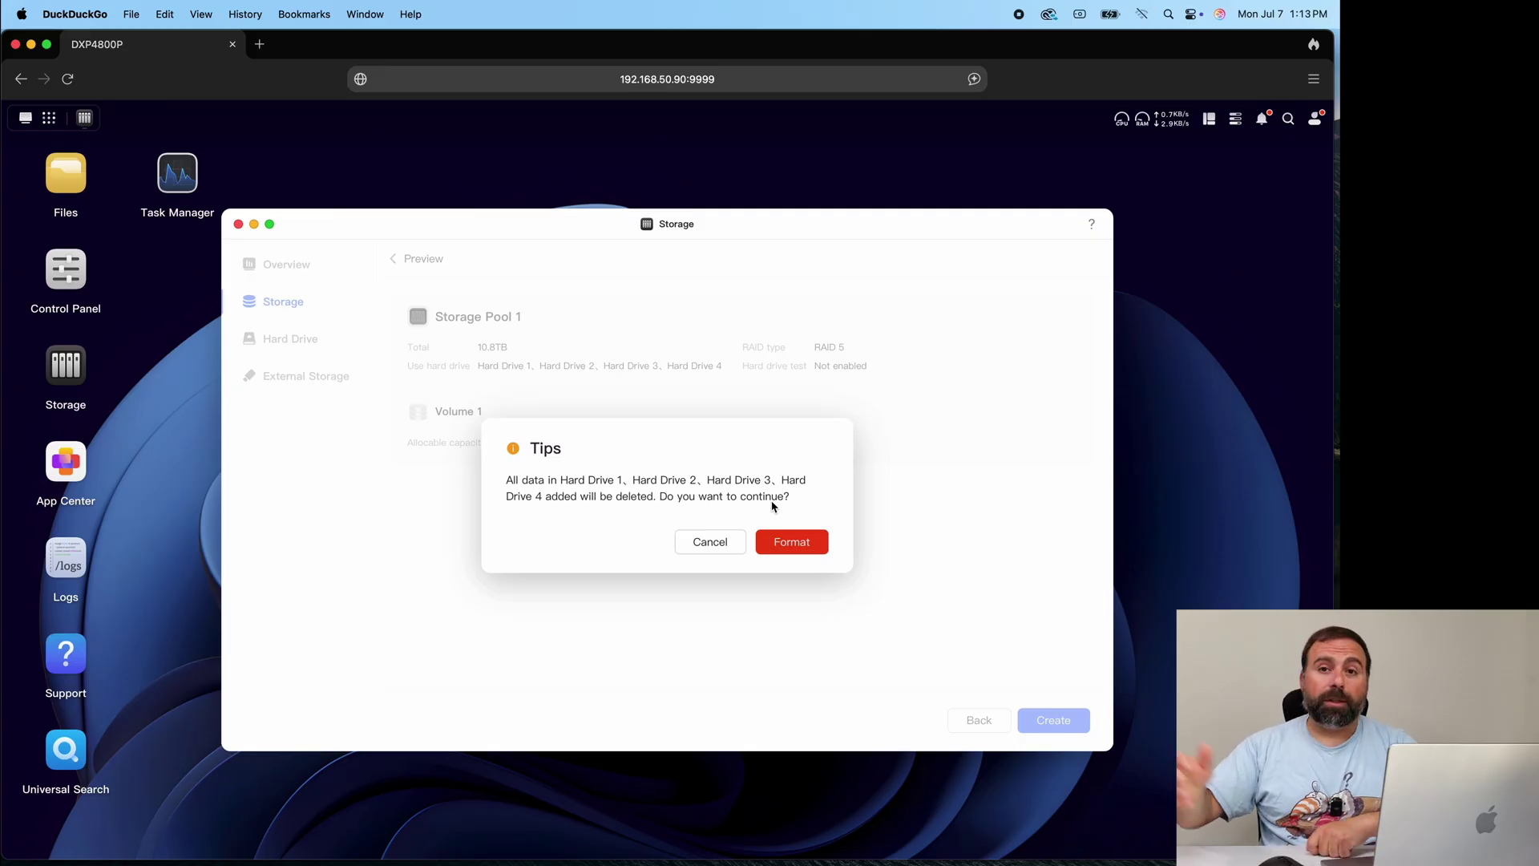
pyautogui.click(791, 545)
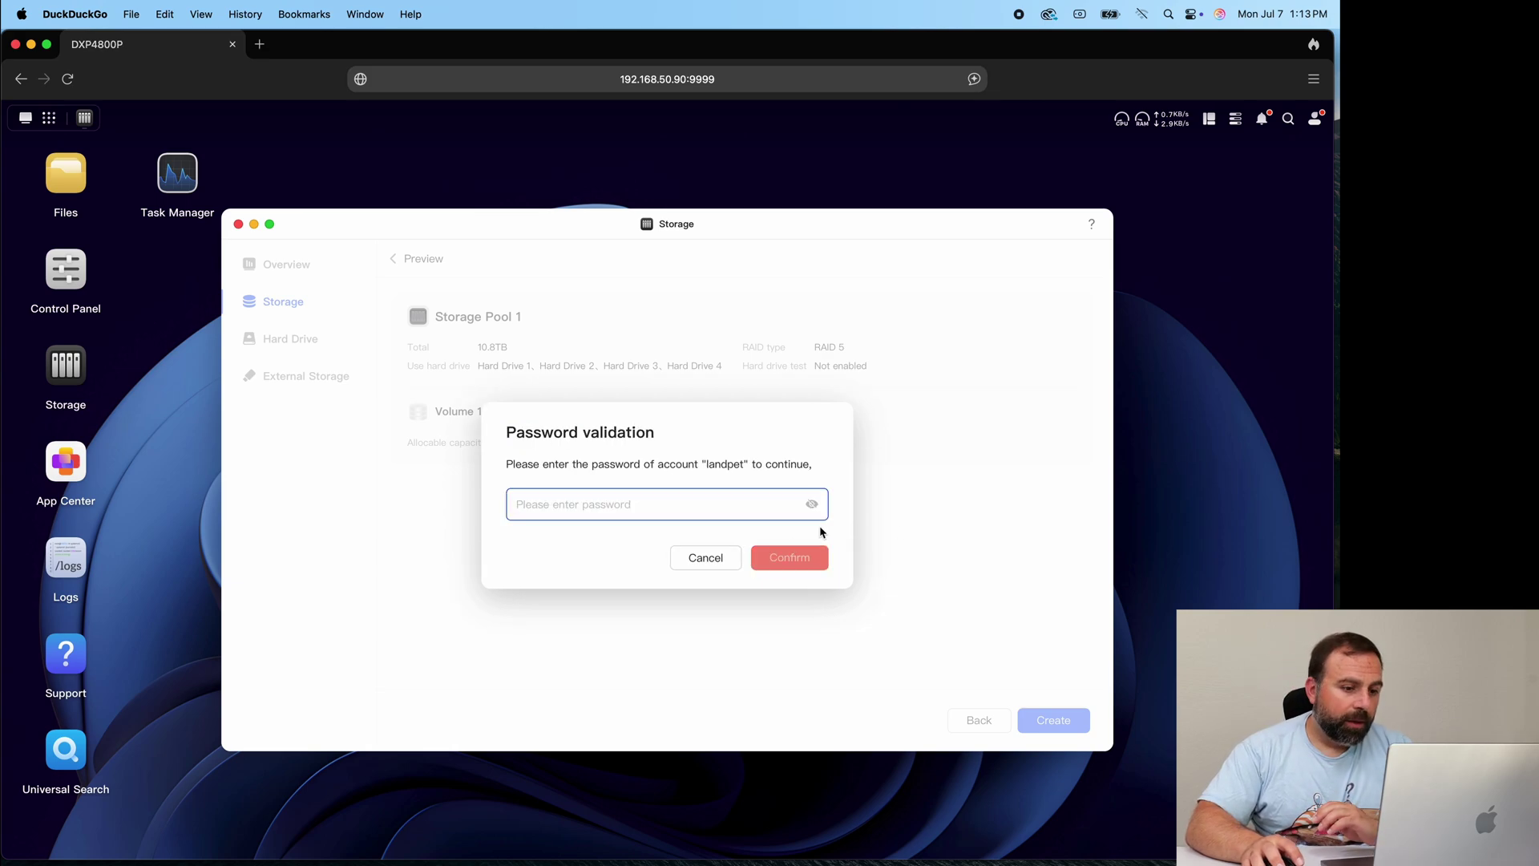
pyautogui.press('super+v')
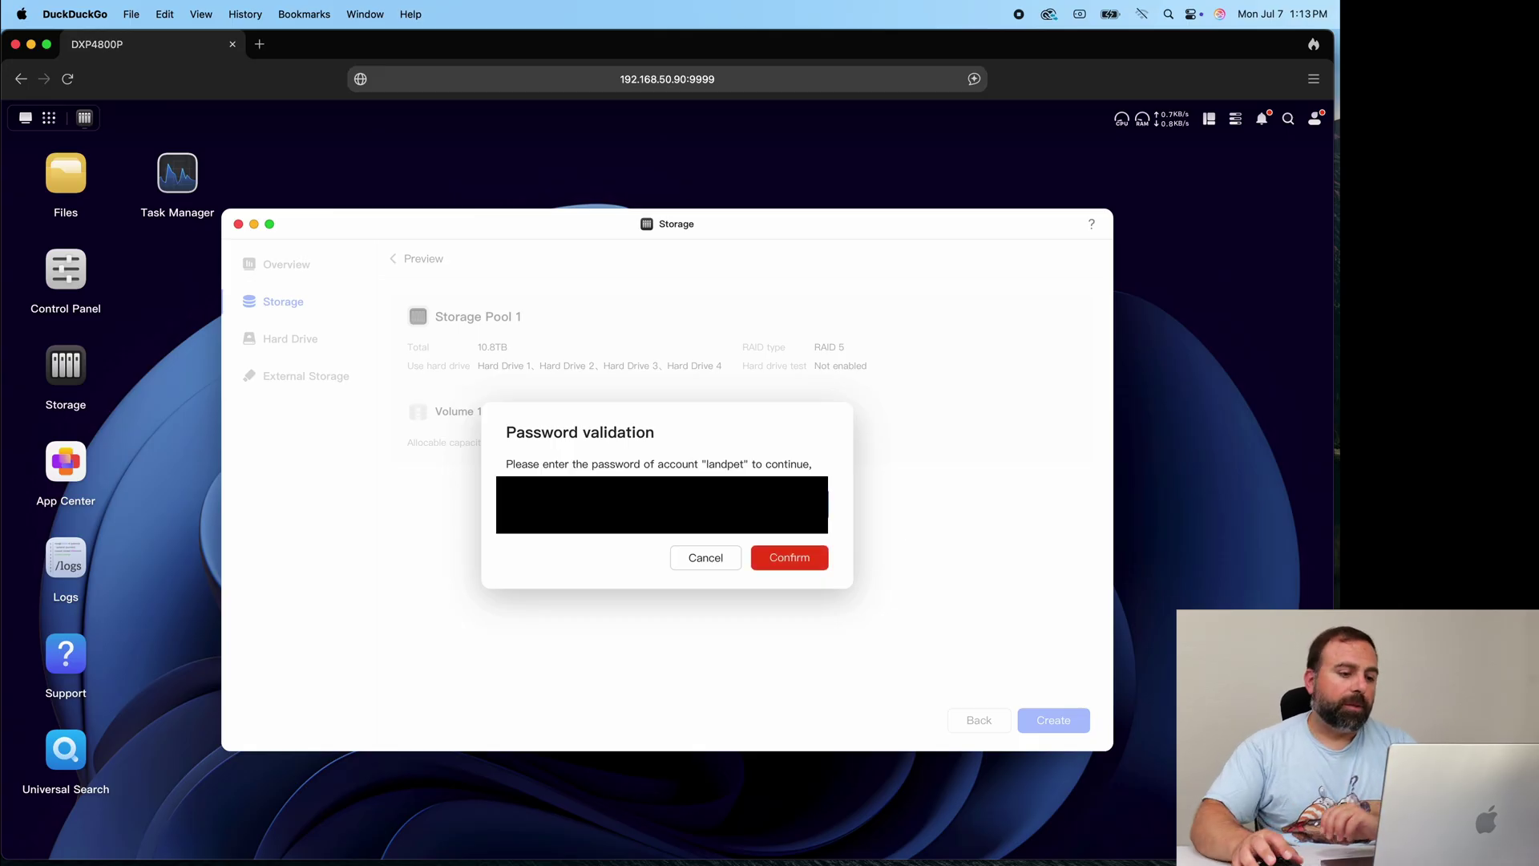
pyautogui.click(796, 559)
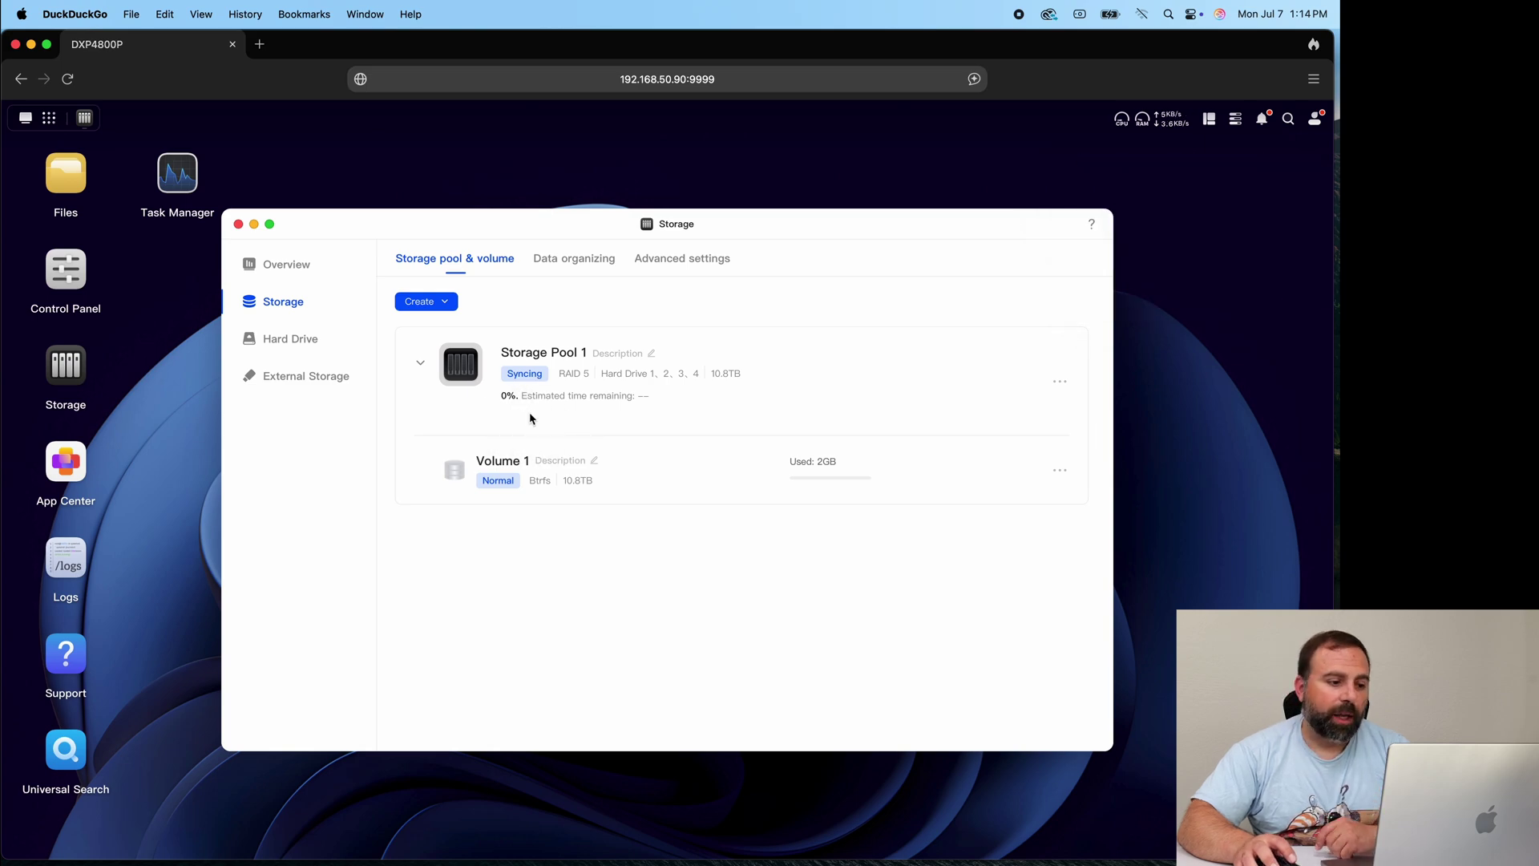
# Reopen the storage manager, check the new storage pool's sync progress, and close it again
pyautogui.click(238, 225)
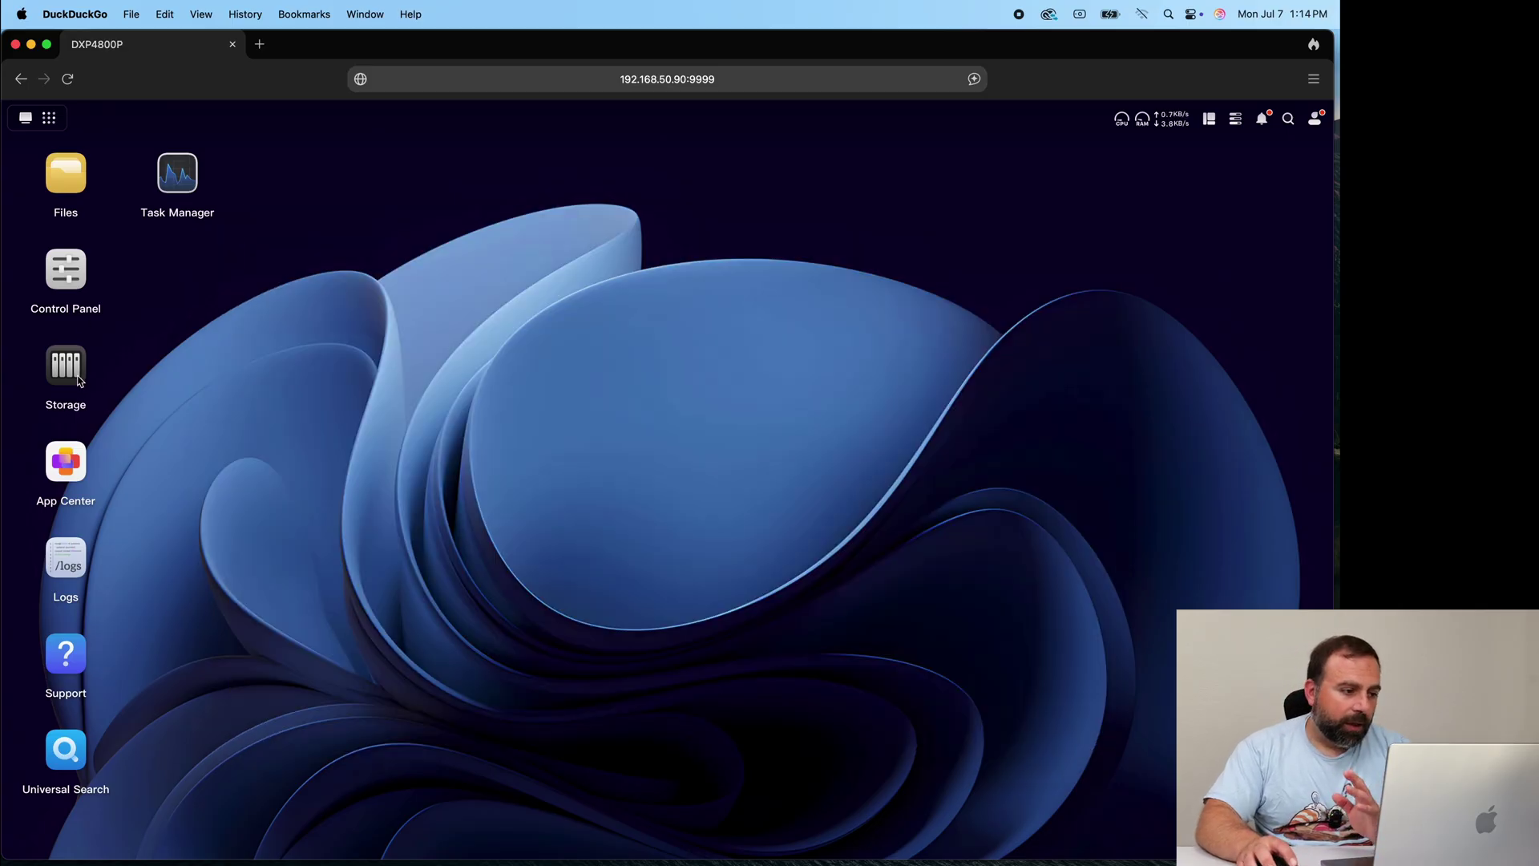
pyautogui.click(77, 375)
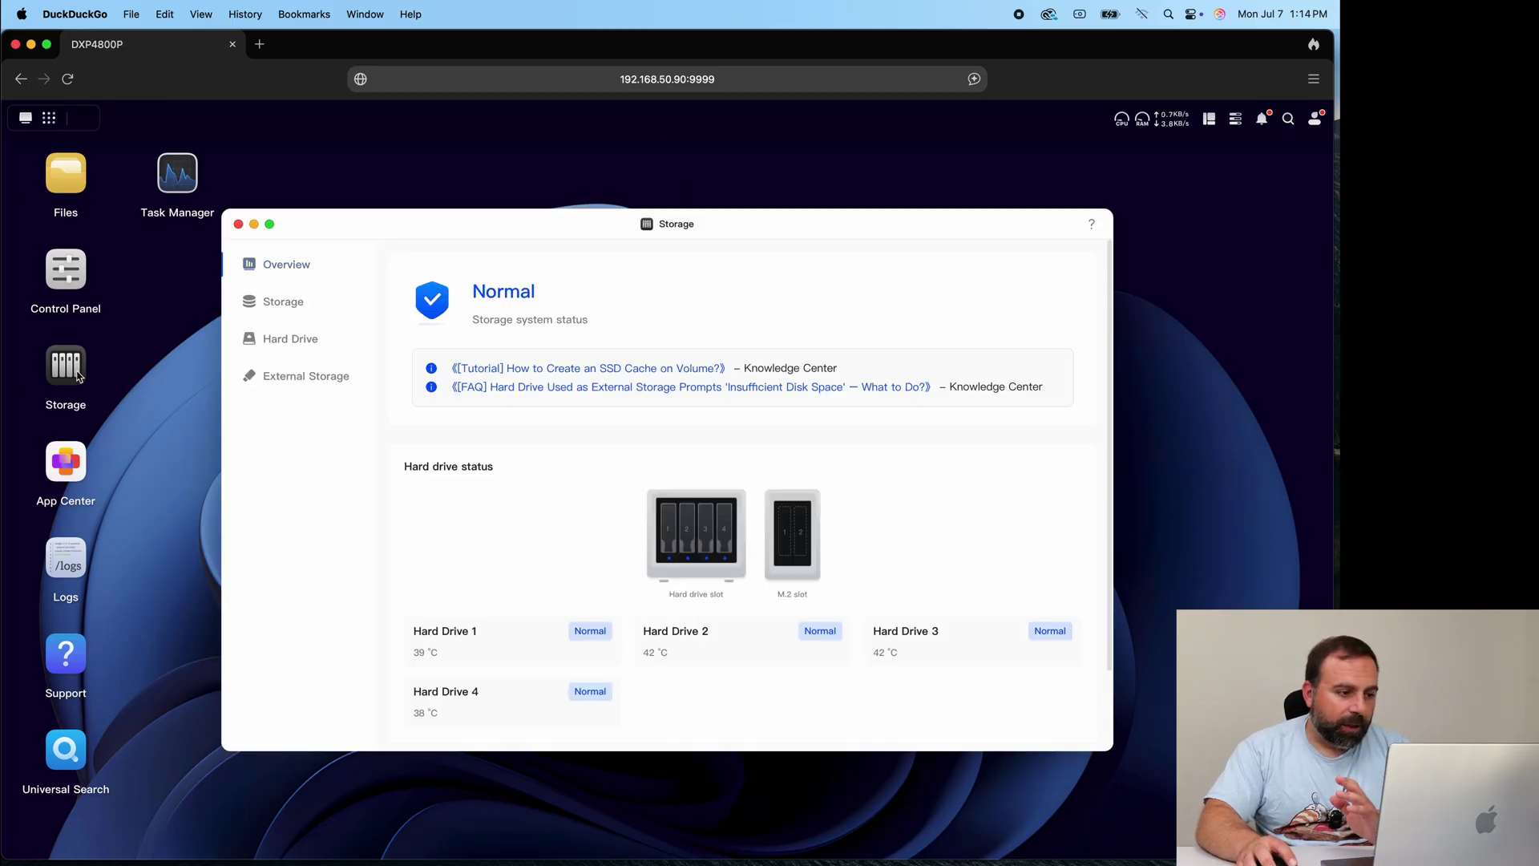
pyautogui.click(305, 303)
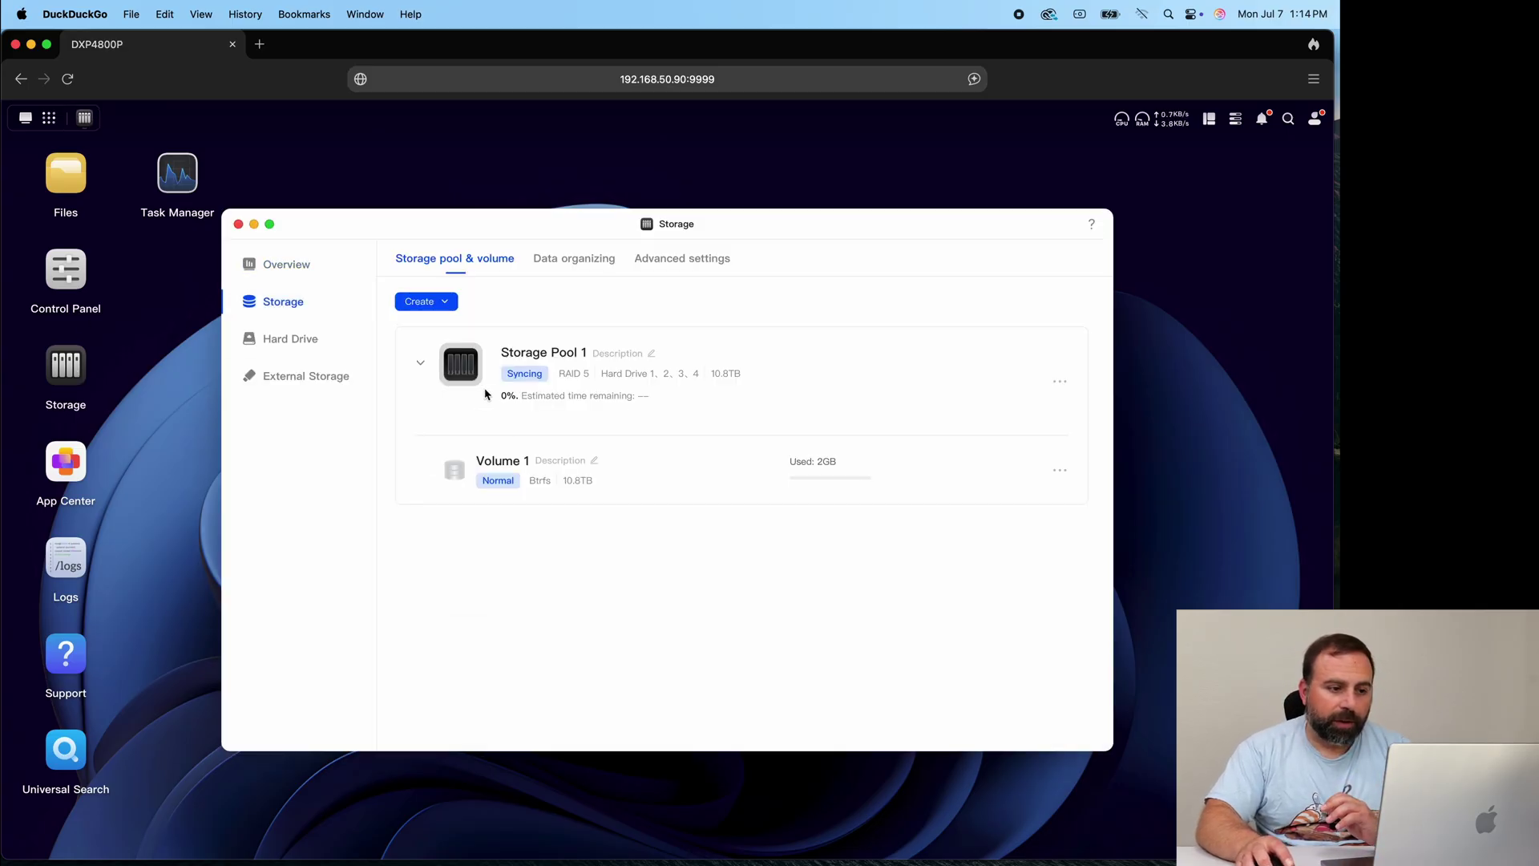
pyautogui.click(239, 225)
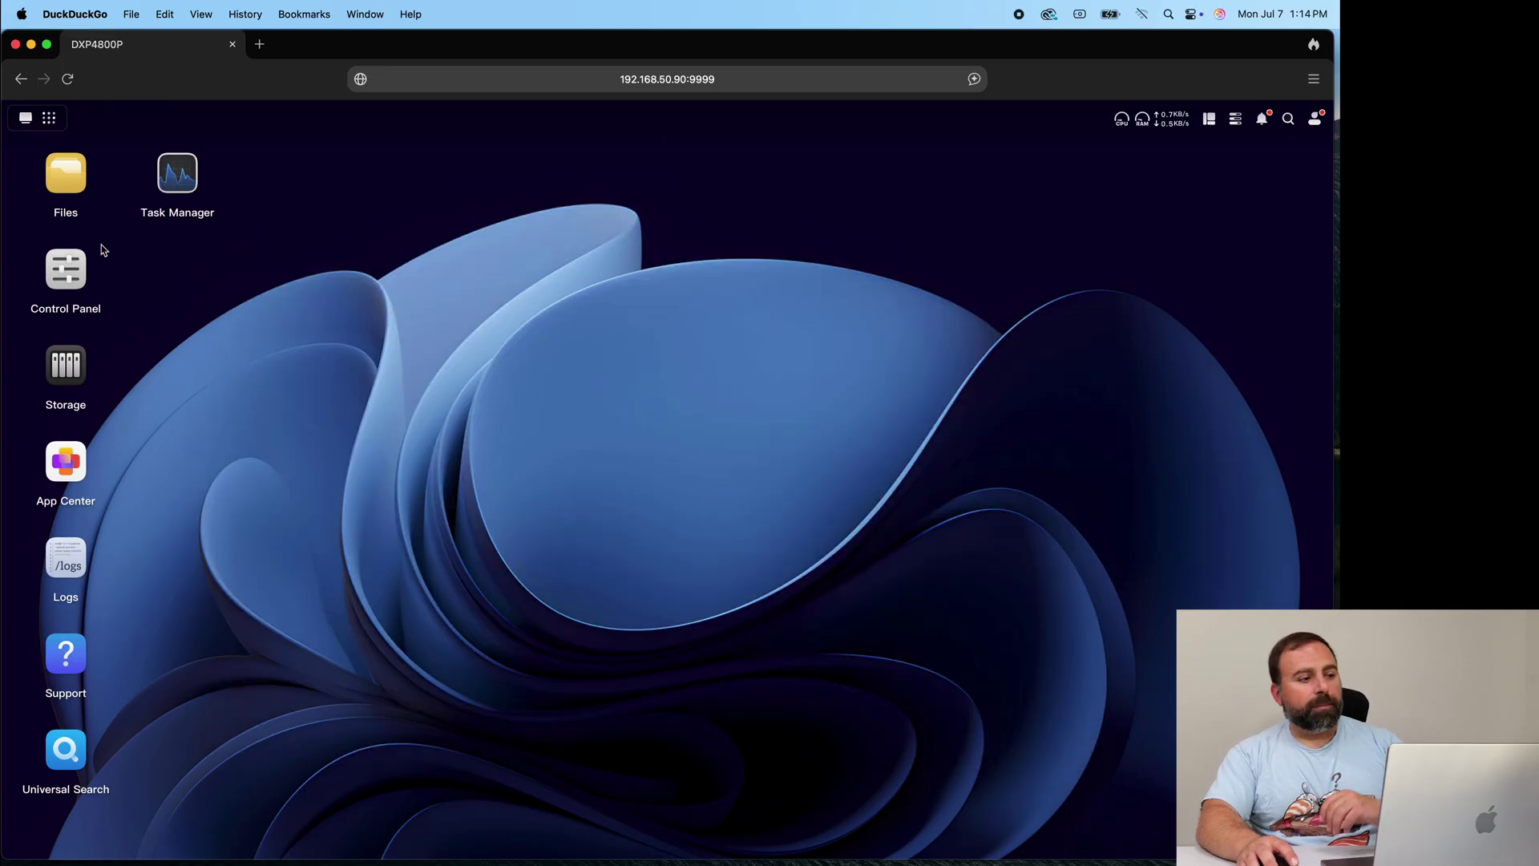
# Install the Sync & Backup app from the App Center on Volume 1, making that volume the permanent install location for apps
pyautogui.click(82, 469)
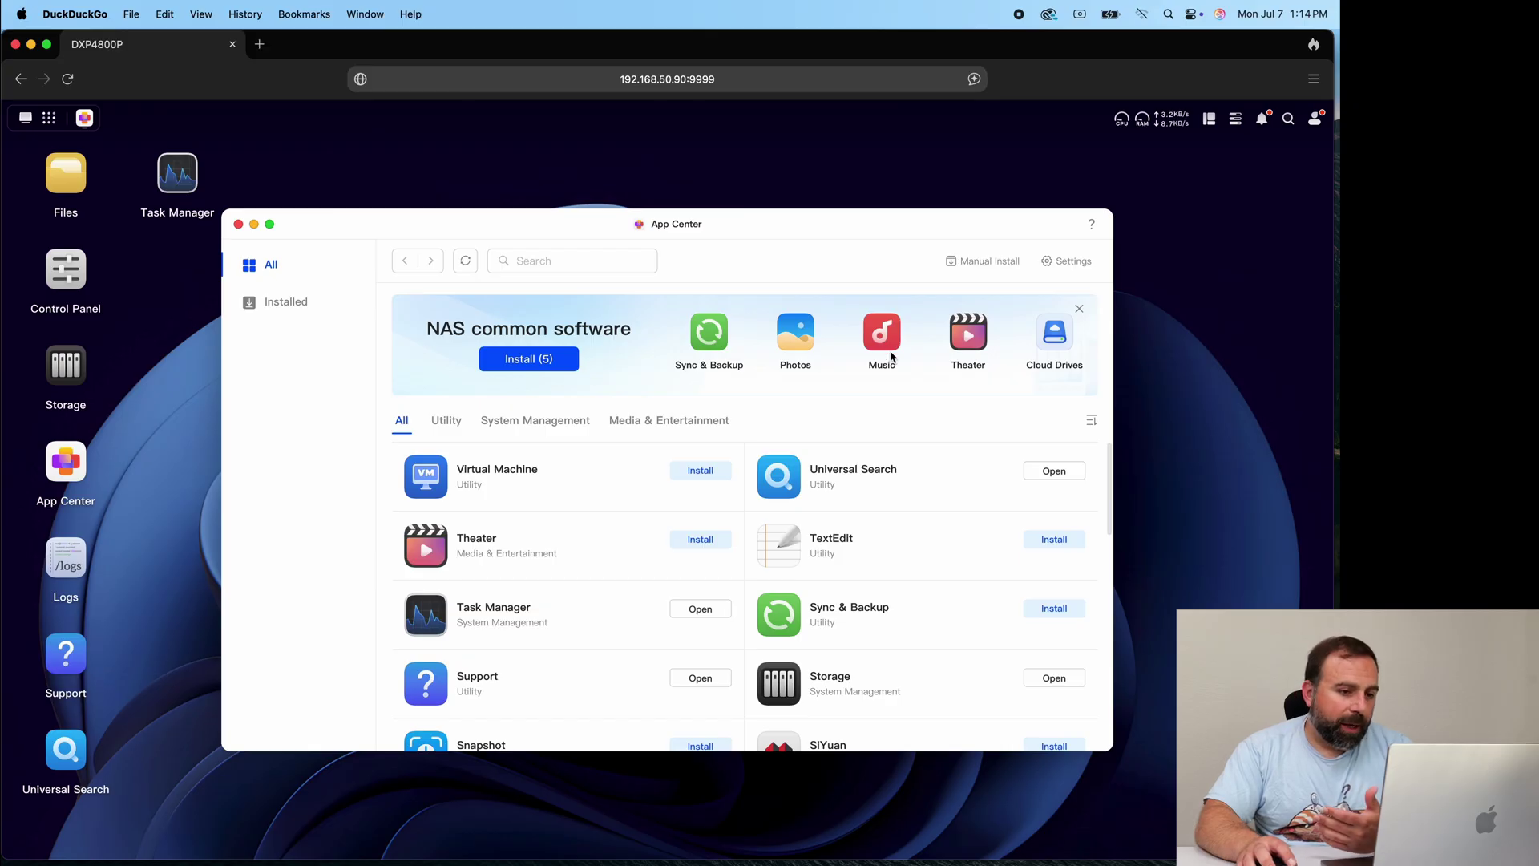
pyautogui.click(711, 337)
pyautogui.click(1048, 319)
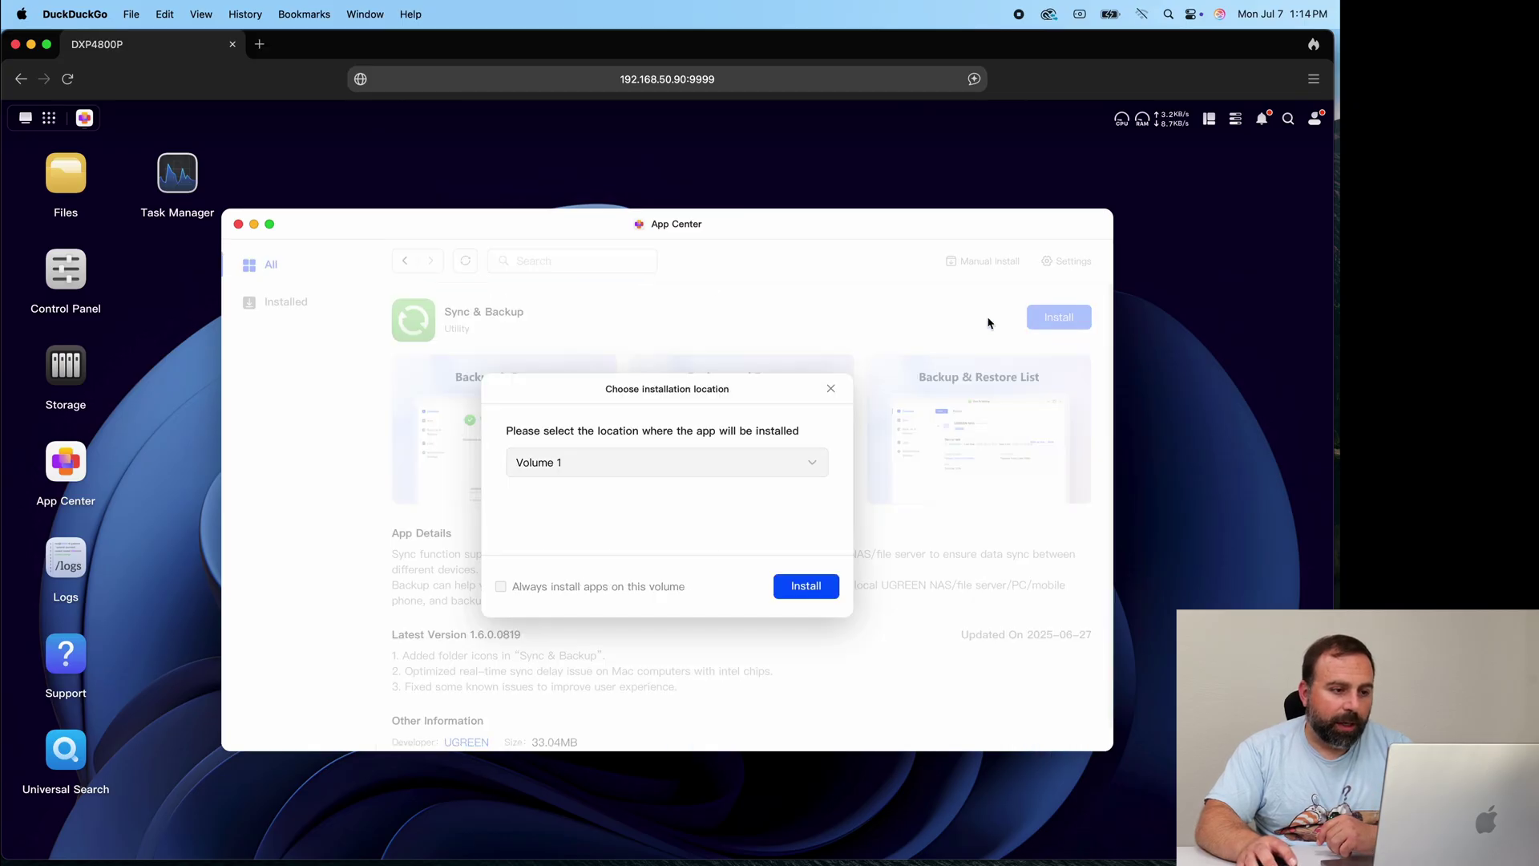
pyautogui.click(691, 465)
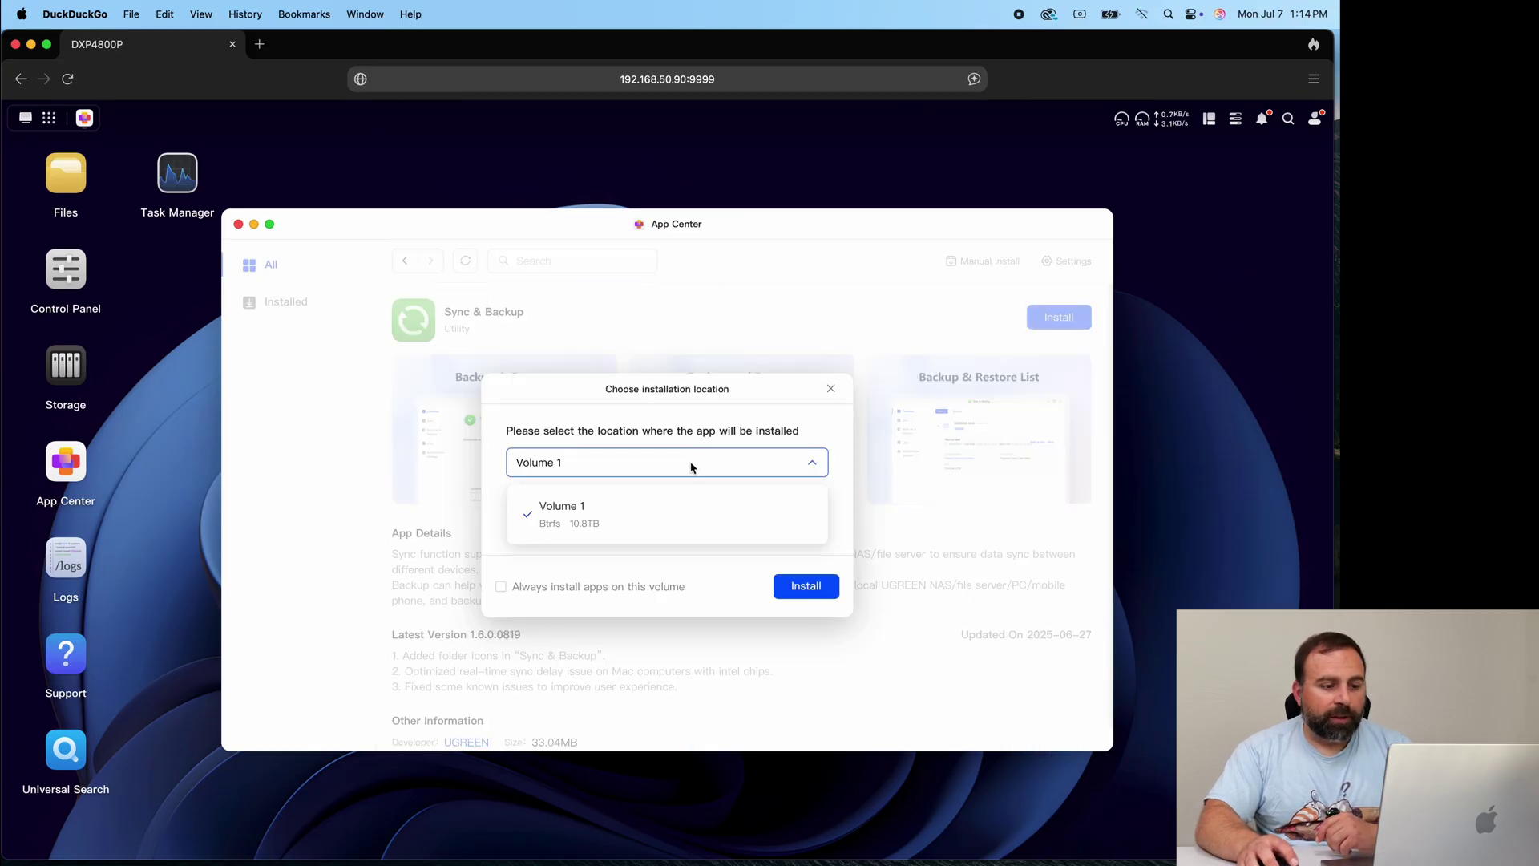
pyautogui.click(677, 511)
pyautogui.click(646, 590)
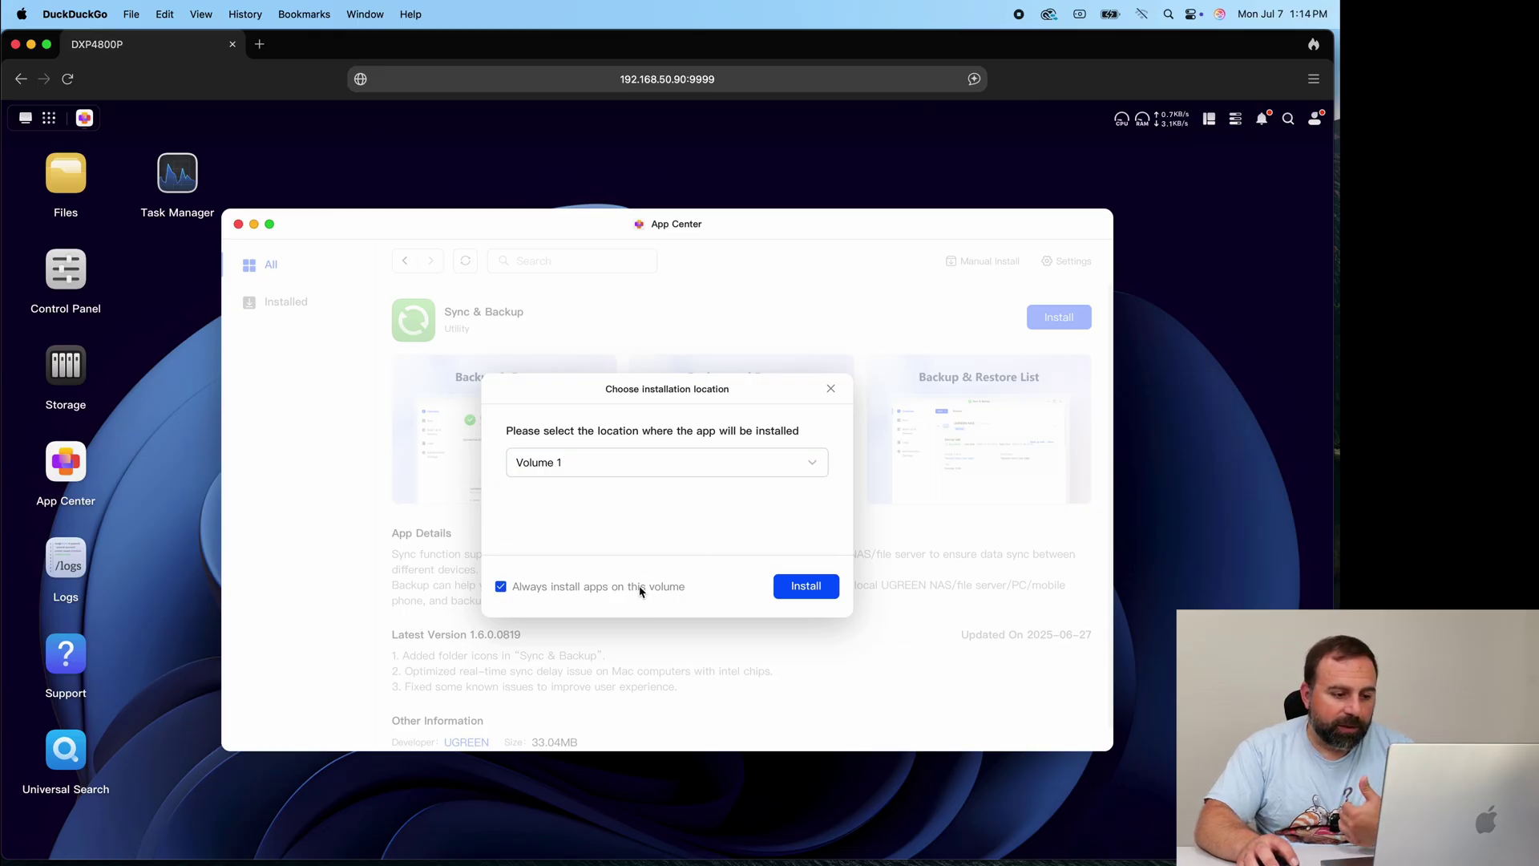
pyautogui.click(820, 584)
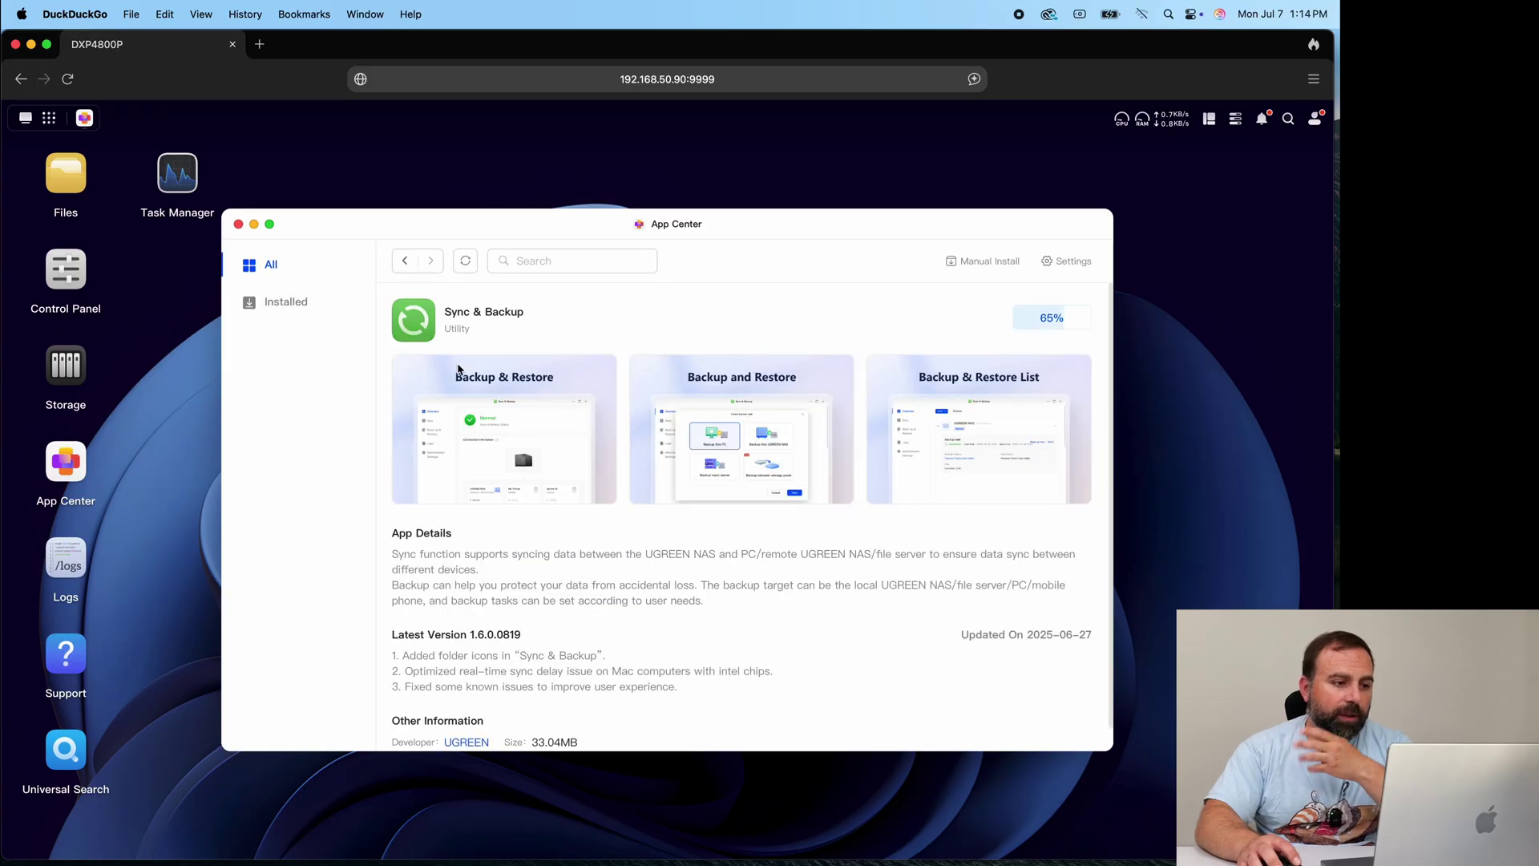
# Return to the App Center's app list and install the Photos app
pyautogui.click(406, 260)
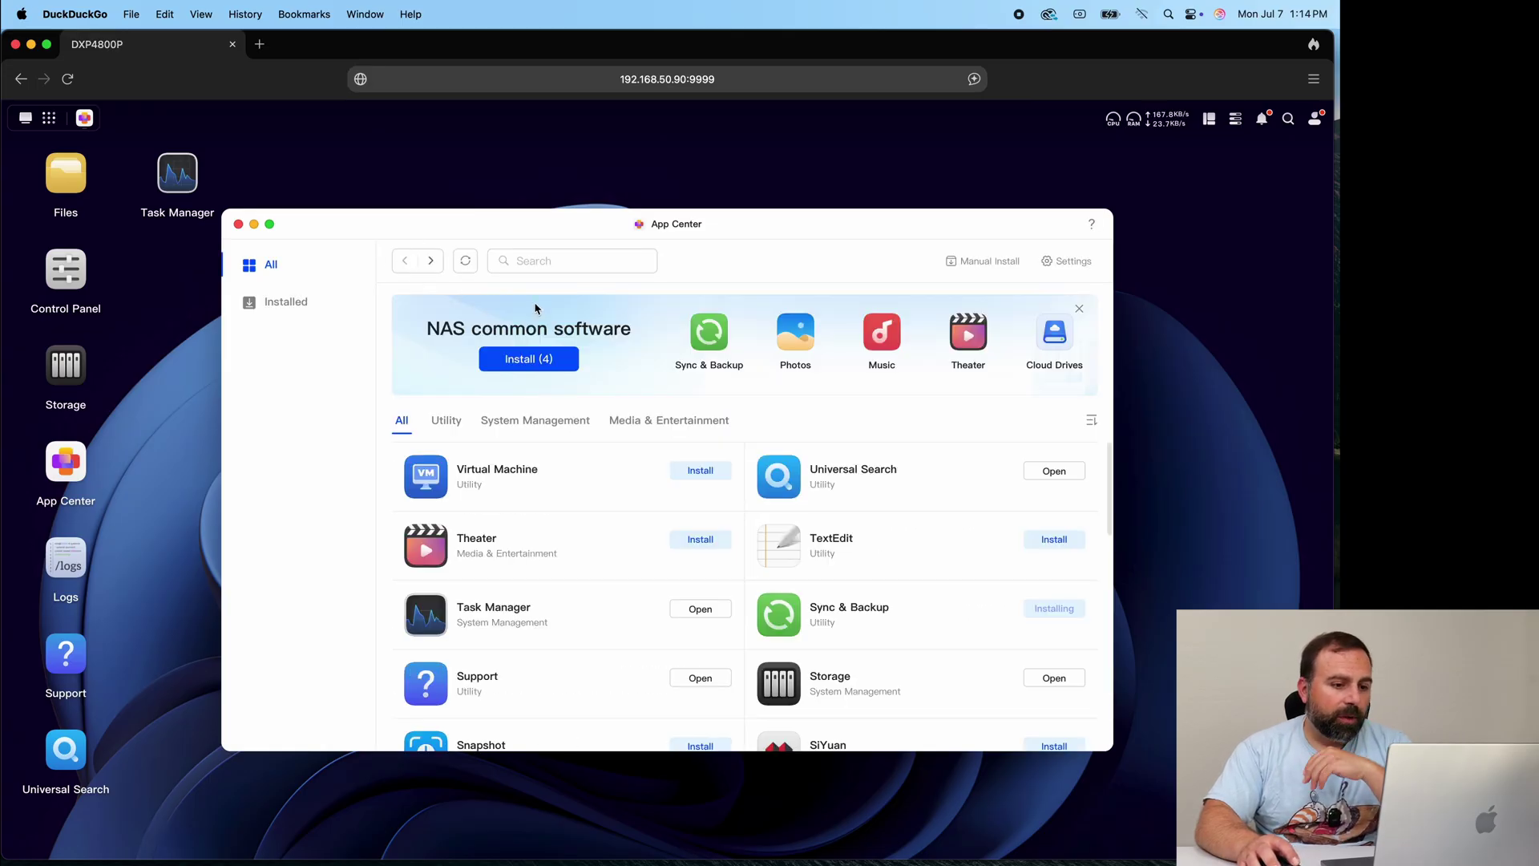
pyautogui.click(810, 339)
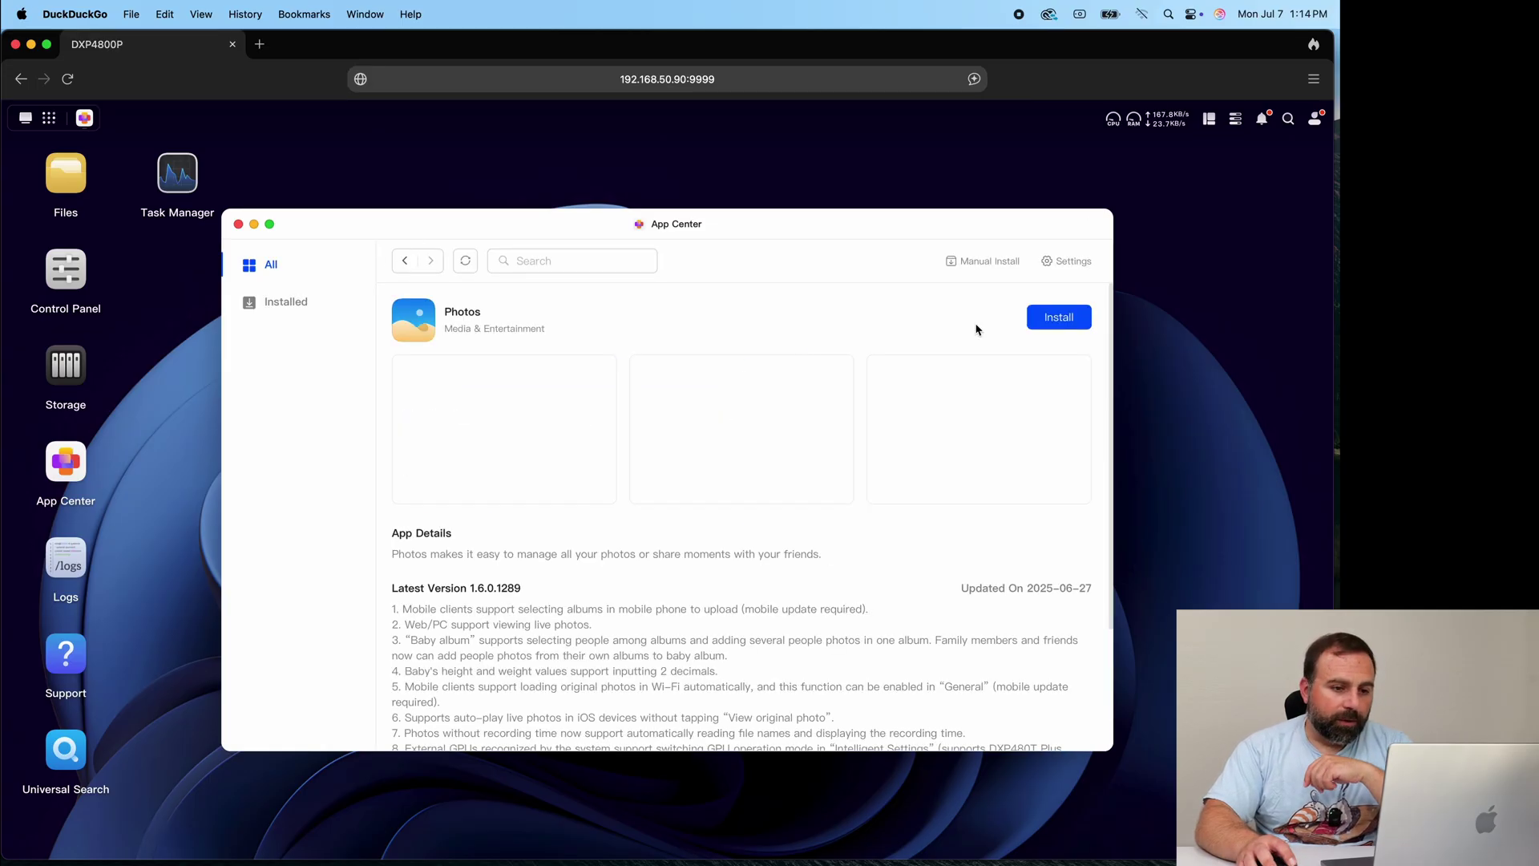
pyautogui.click(1081, 320)
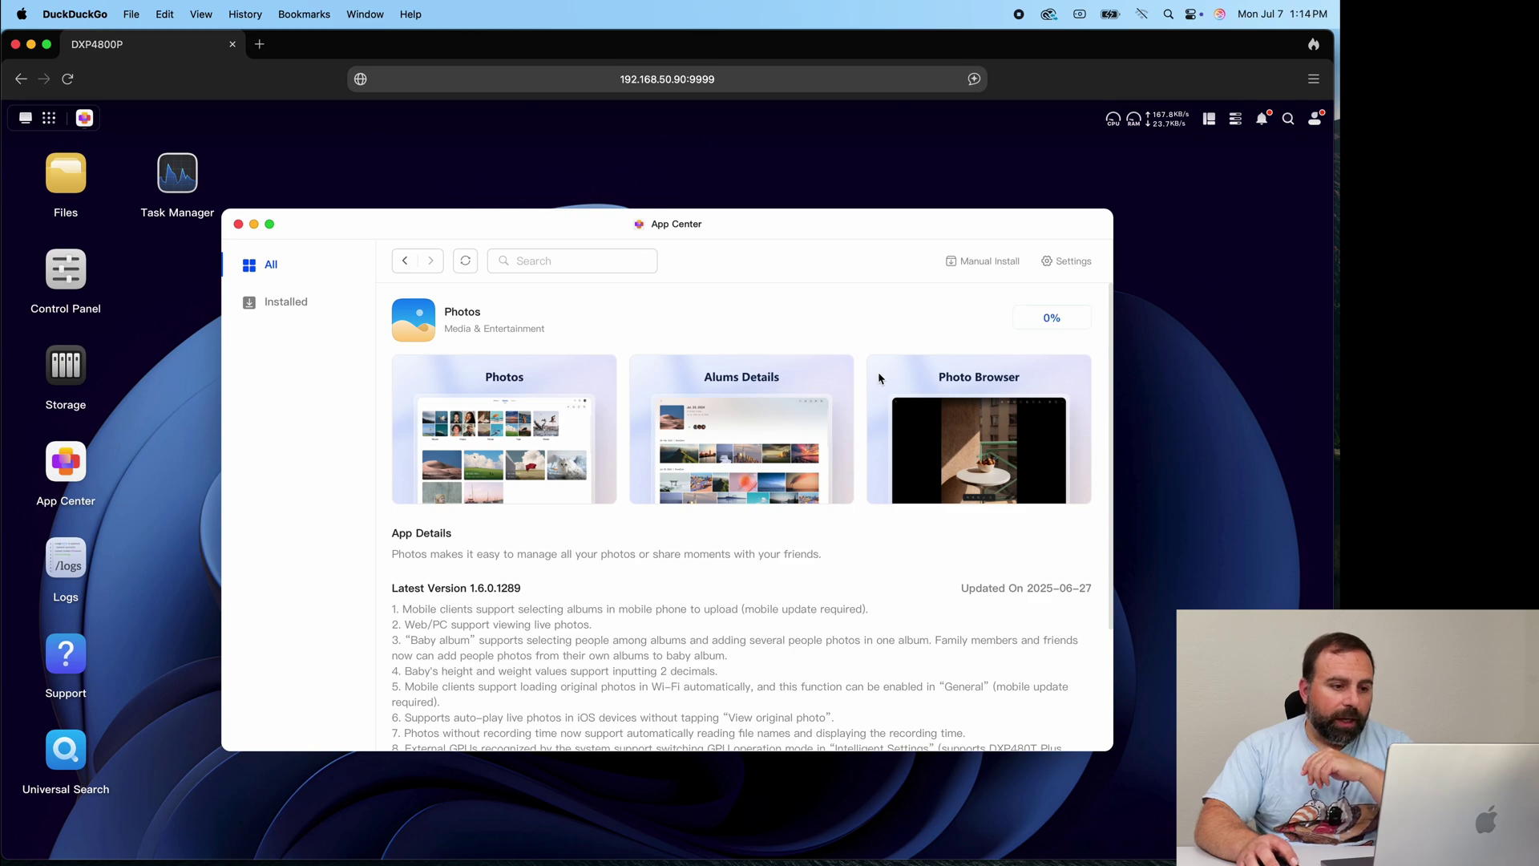
# Go back to the App Center's app list and install the Theater app
pyautogui.click(405, 261)
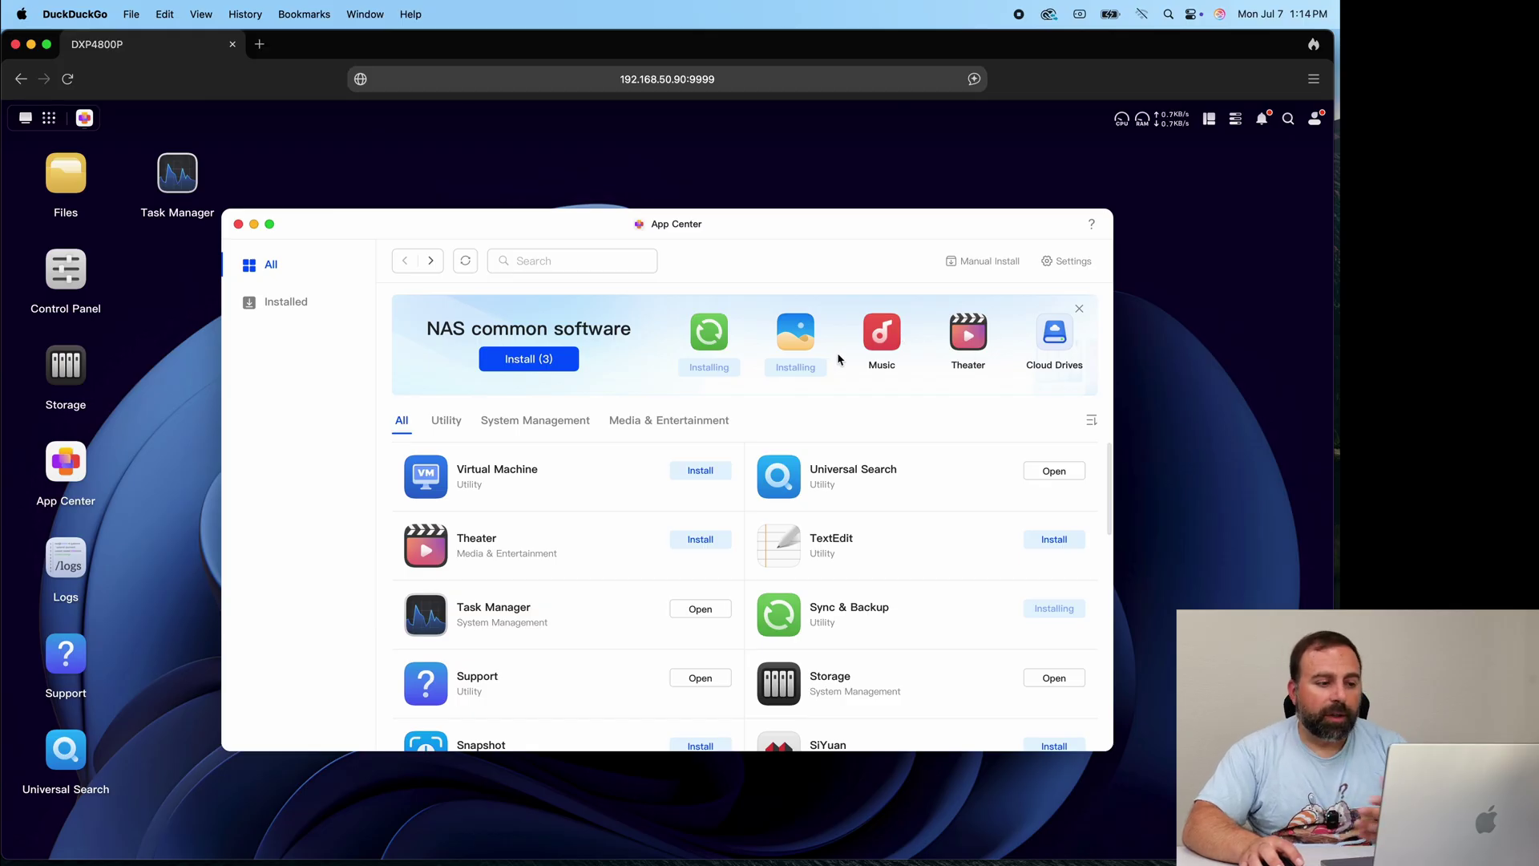
pyautogui.click(969, 335)
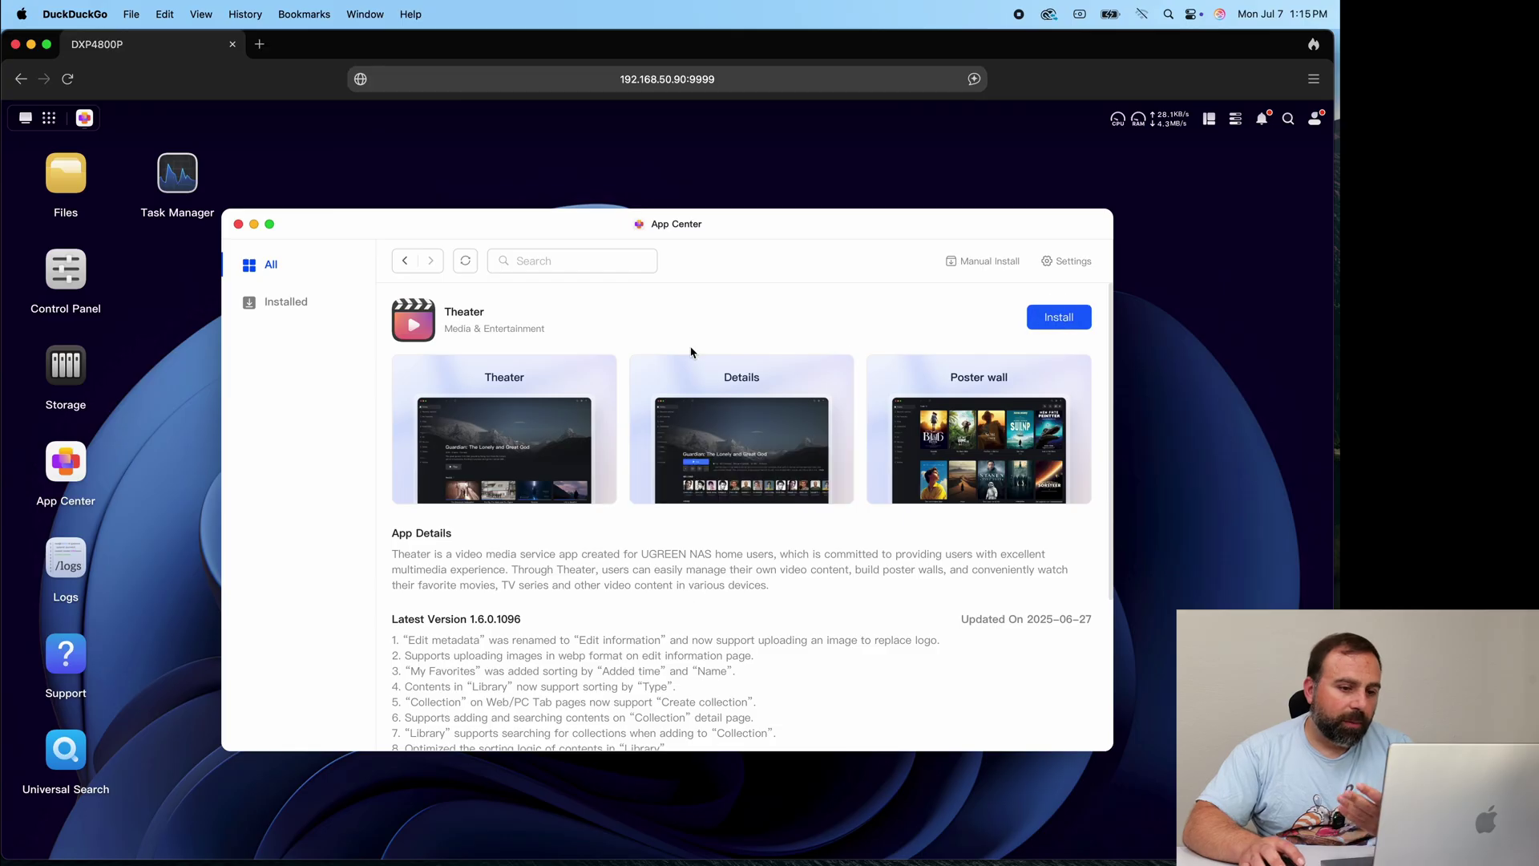
pyautogui.click(406, 260)
# Browse the remaining available apps, review the Jellyfin details page, and close the App Center
pyautogui.scroll(-10, 650, 488)
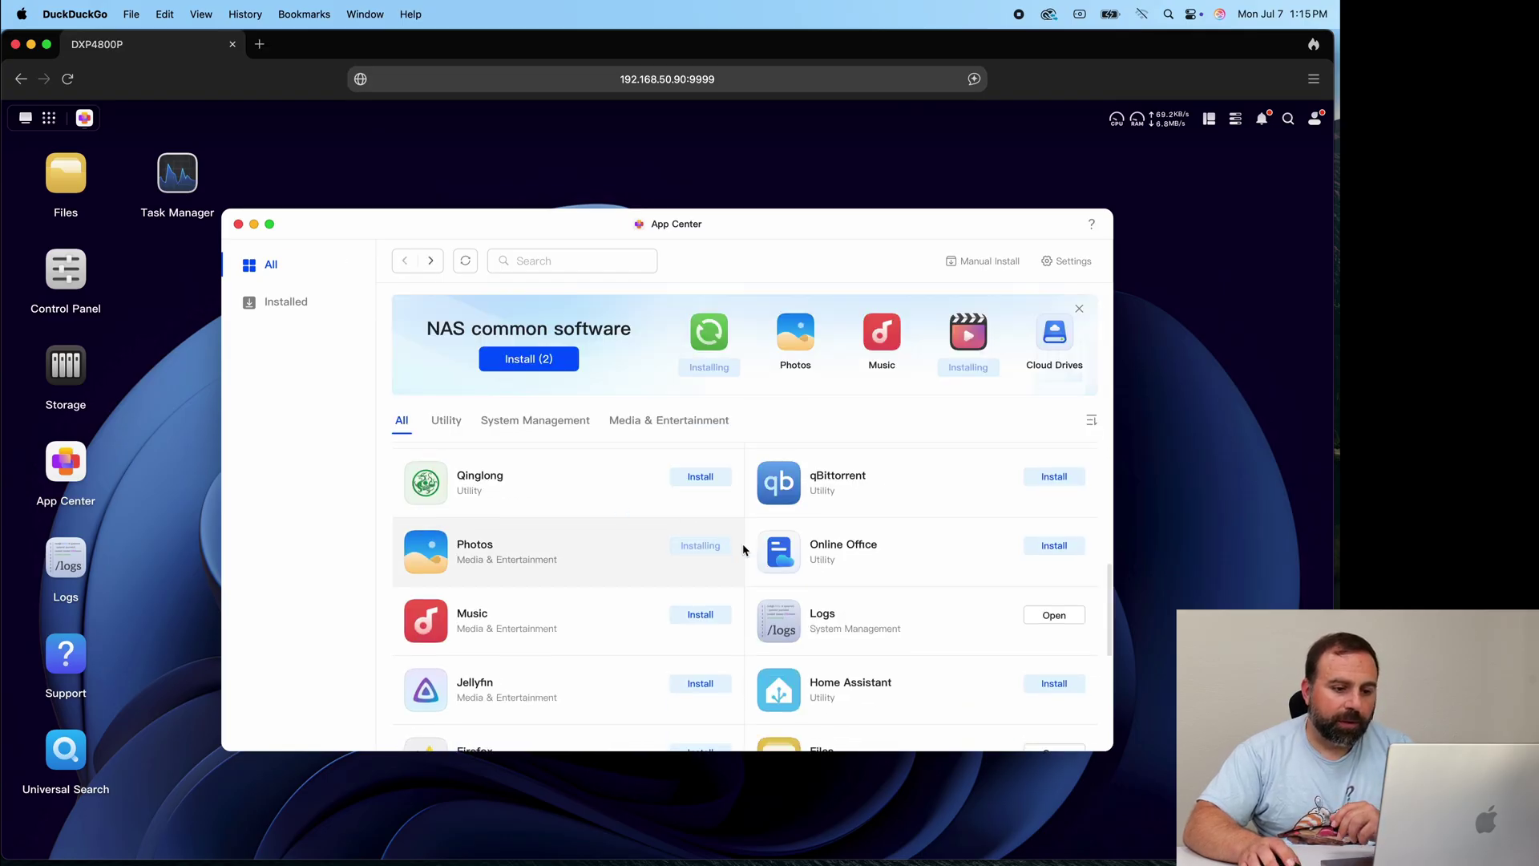
pyautogui.click(480, 666)
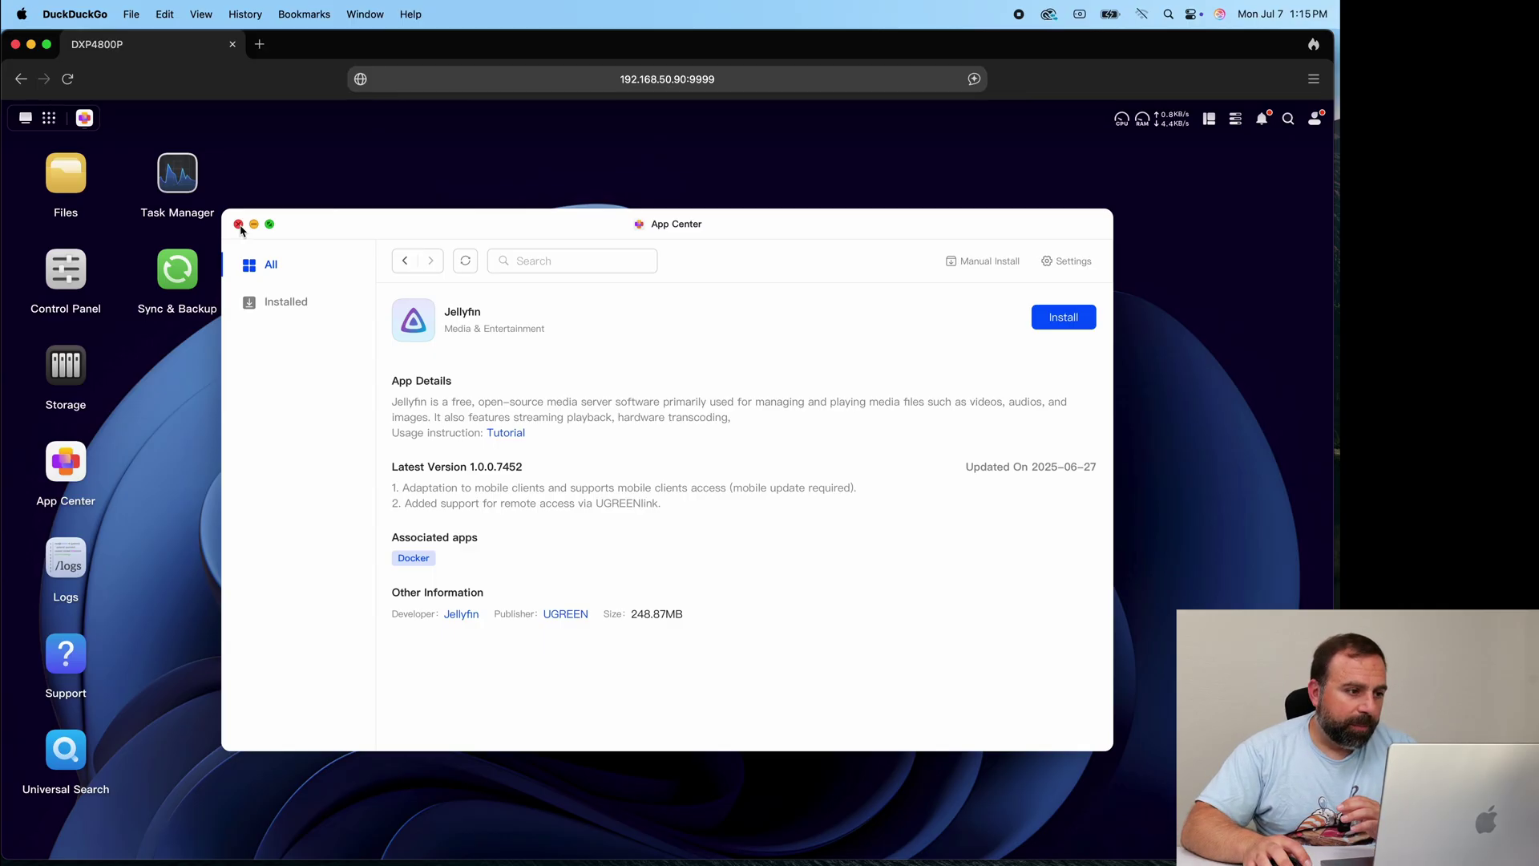
pyautogui.click(239, 225)
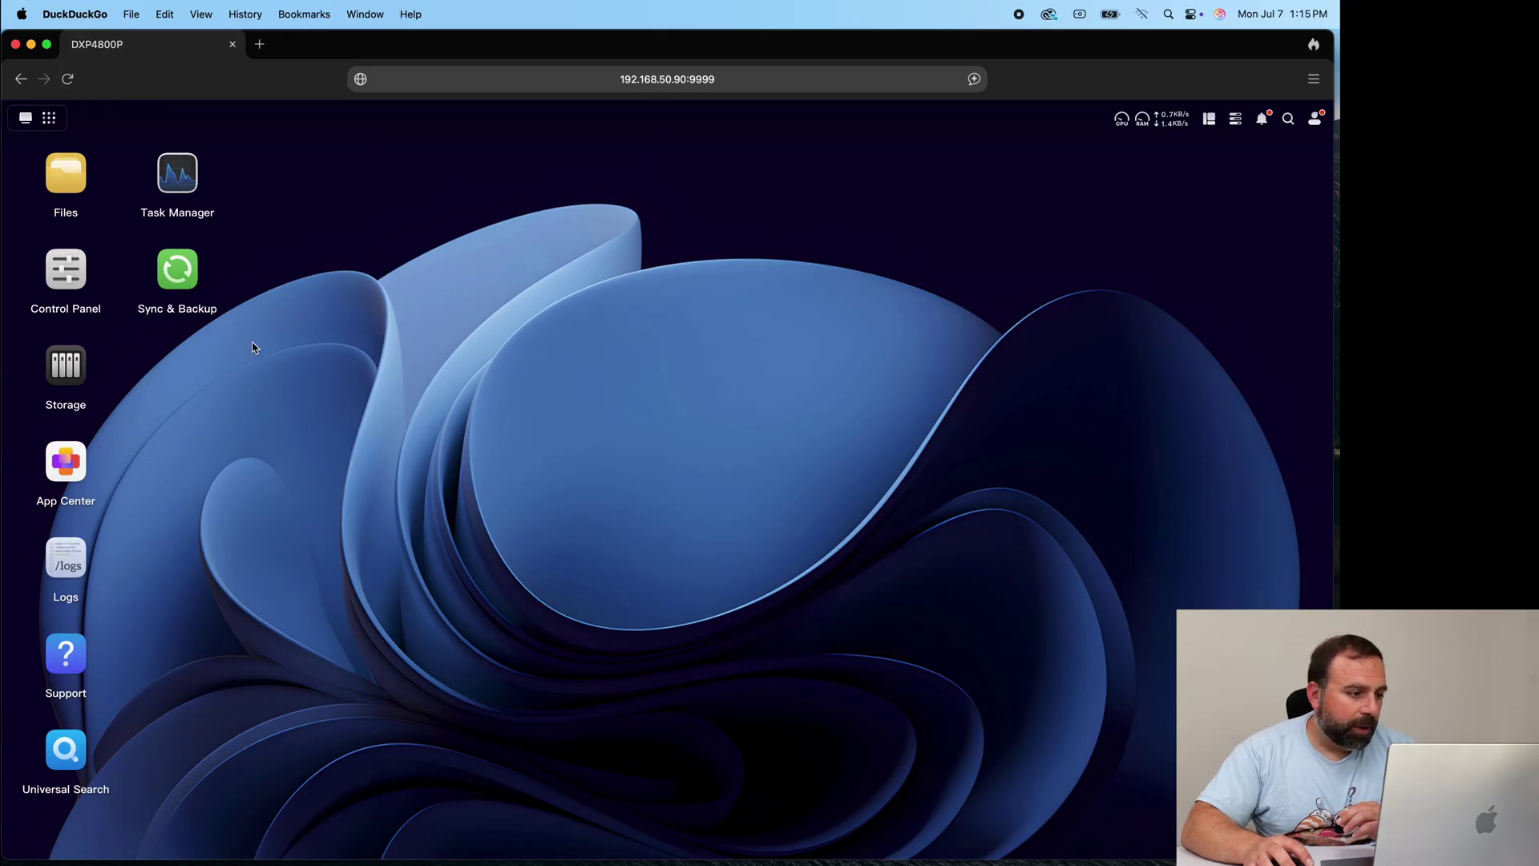
# Review the NAS's overview, hard drive, CPU and GPU status in Task Manager, and close it
pyautogui.click(184, 179)
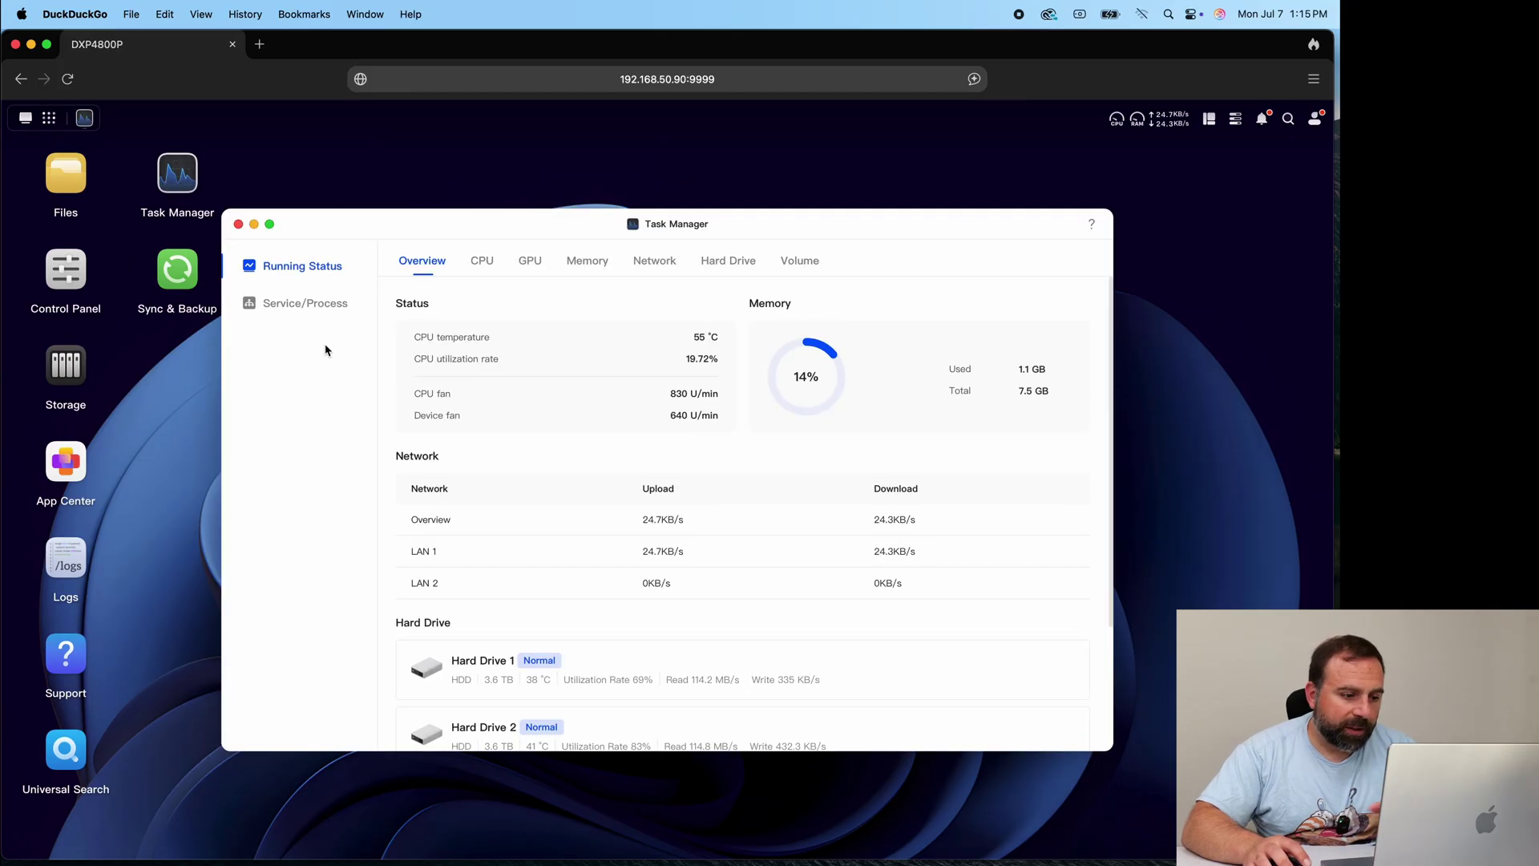
pyautogui.scroll(-5, 677, 468)
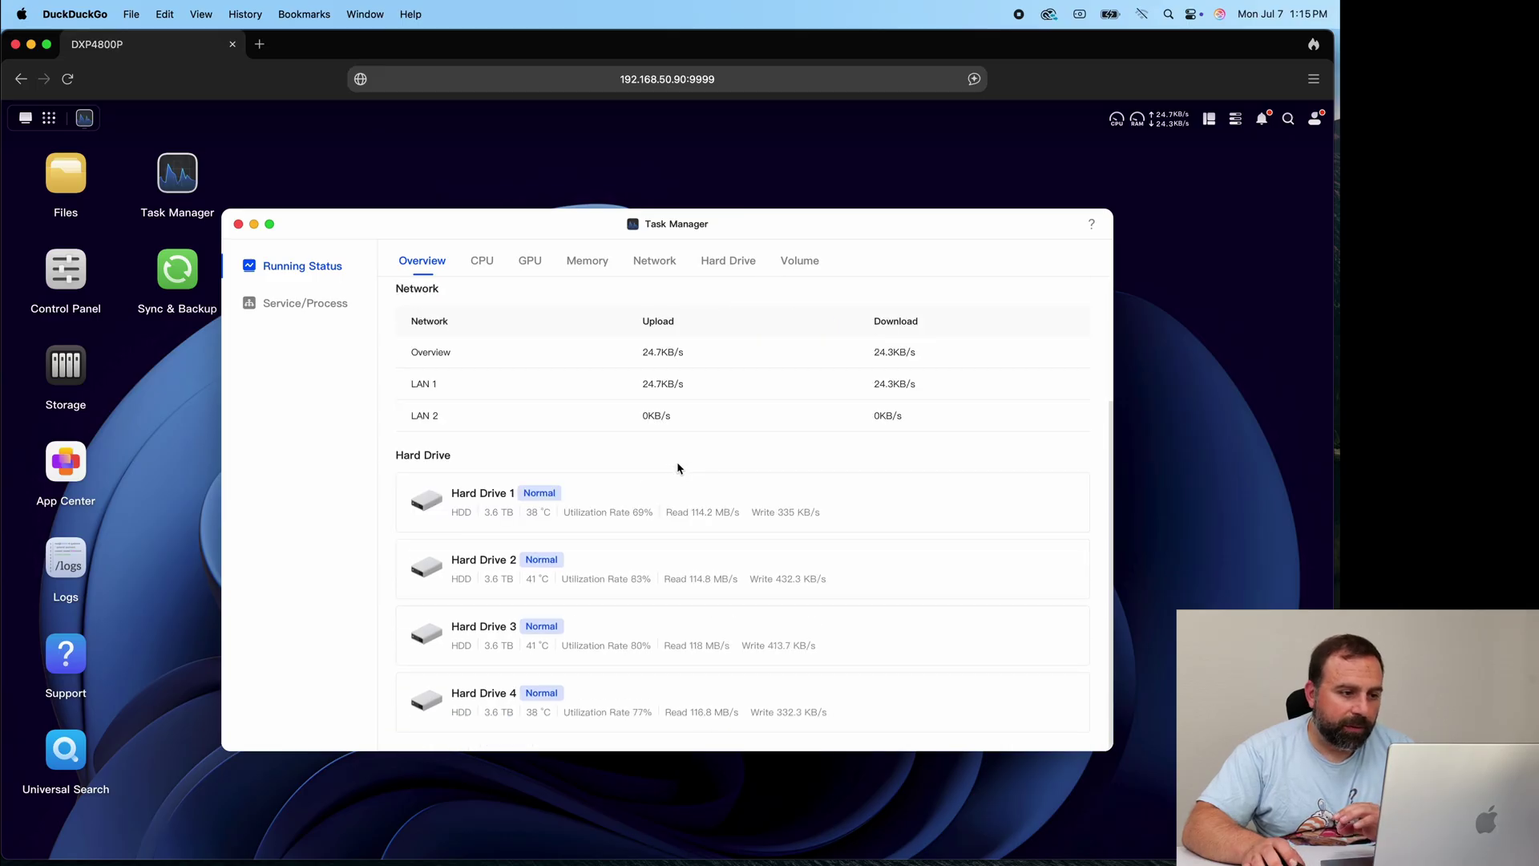
pyautogui.click(484, 262)
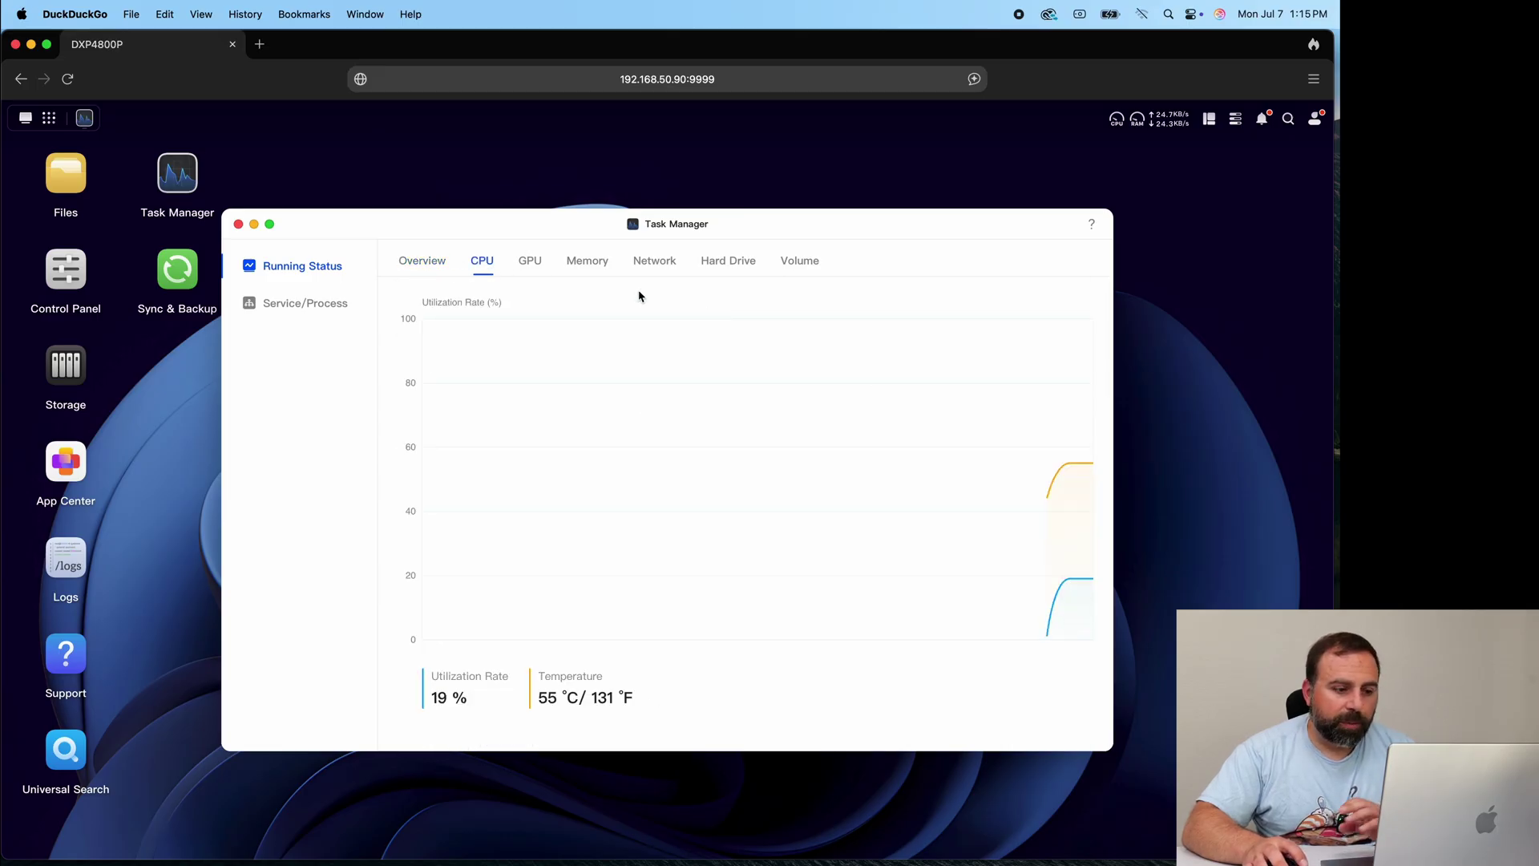
pyautogui.click(531, 261)
pyautogui.moveTo(1158, 121)
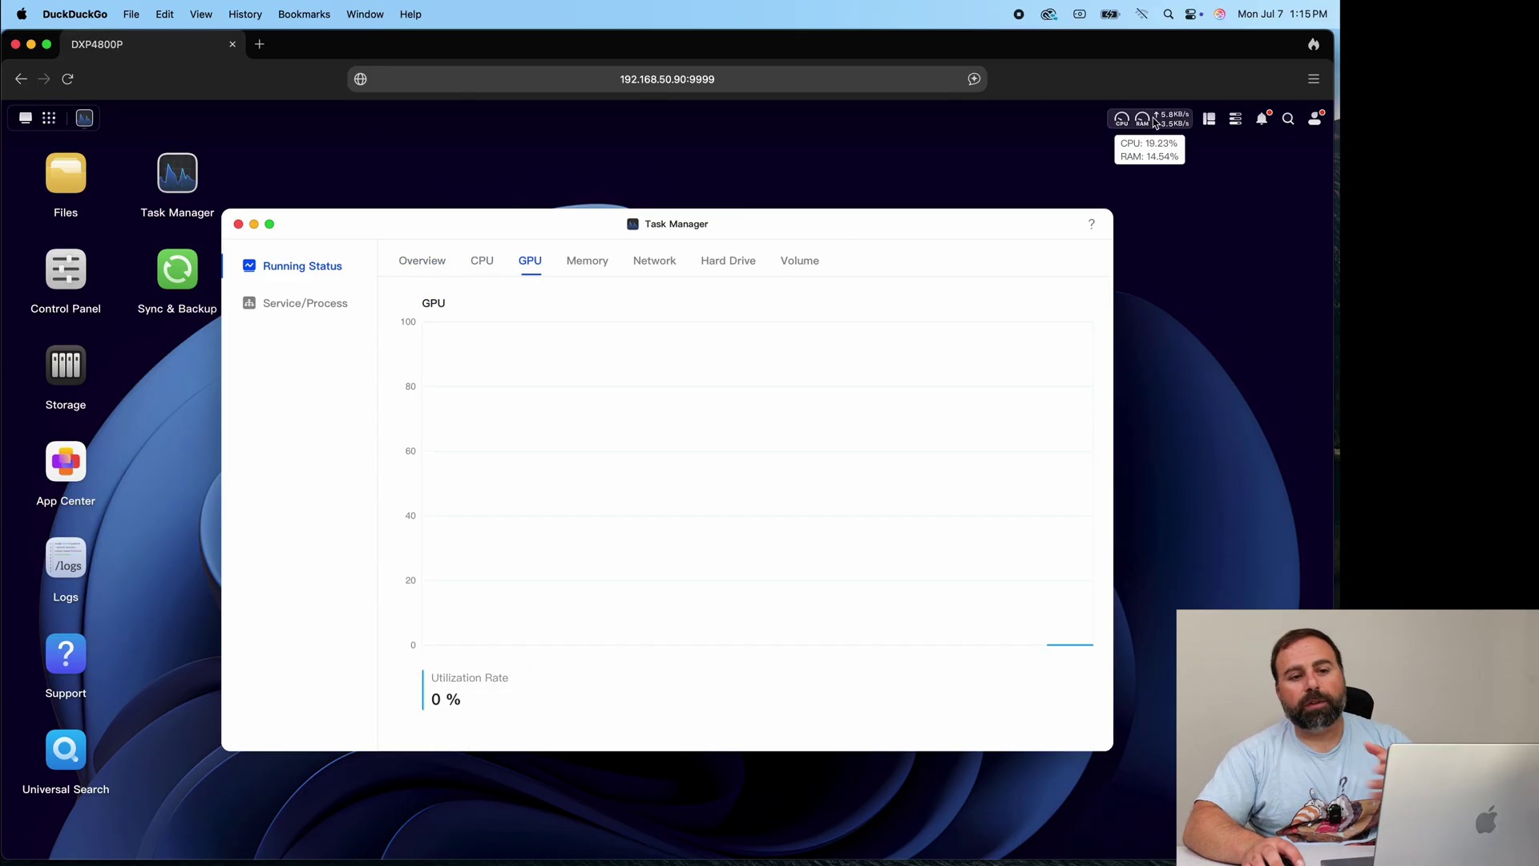
pyautogui.click(238, 226)
# Create a shared folder named photo on Volume 1, keeping its recycle bin enabled for admins only
pyautogui.click(56, 173)
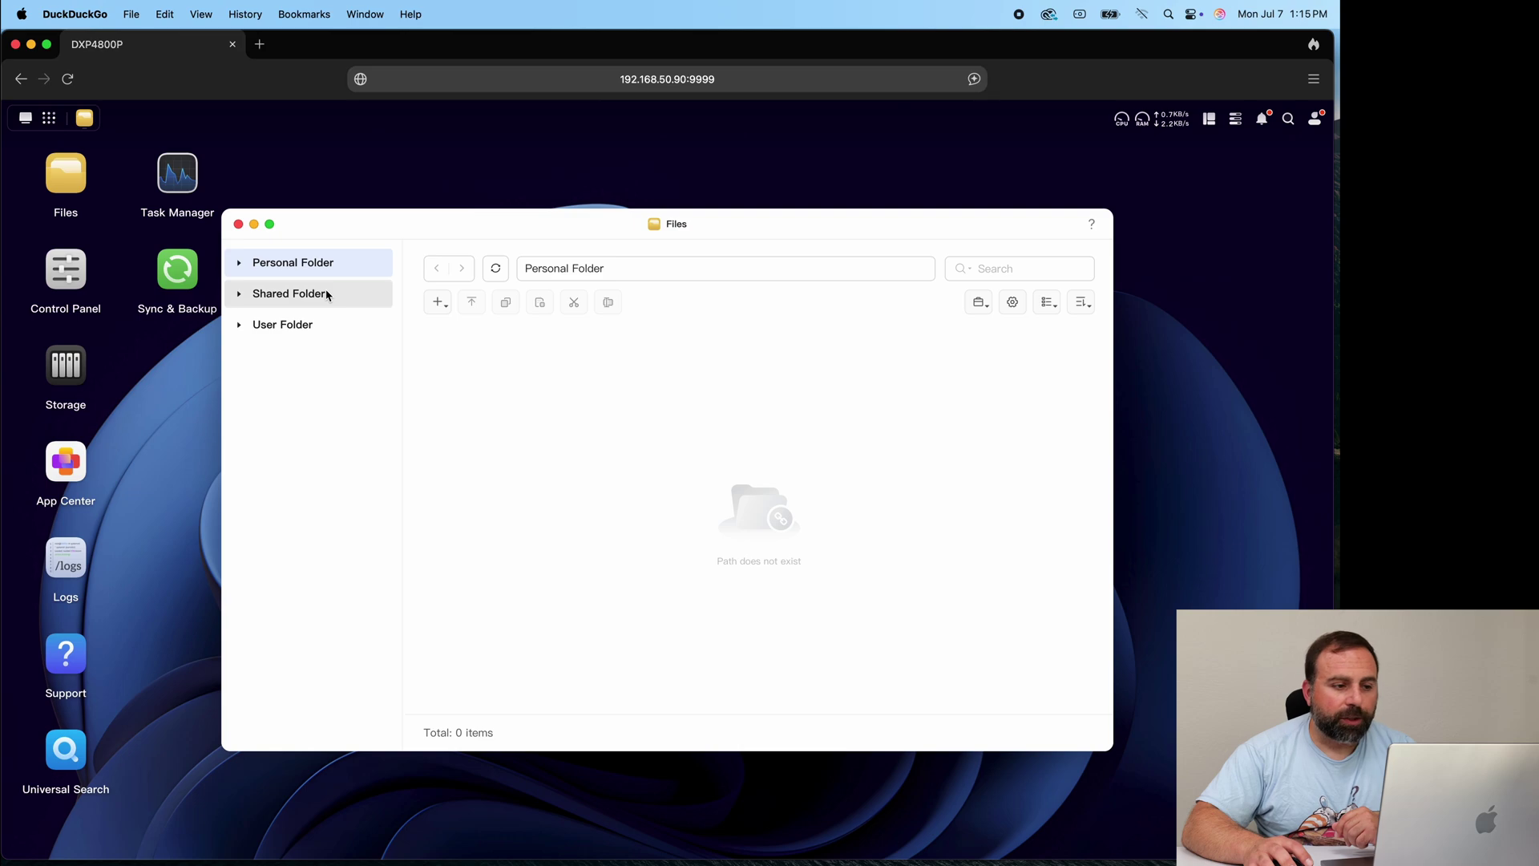
pyautogui.click(327, 296)
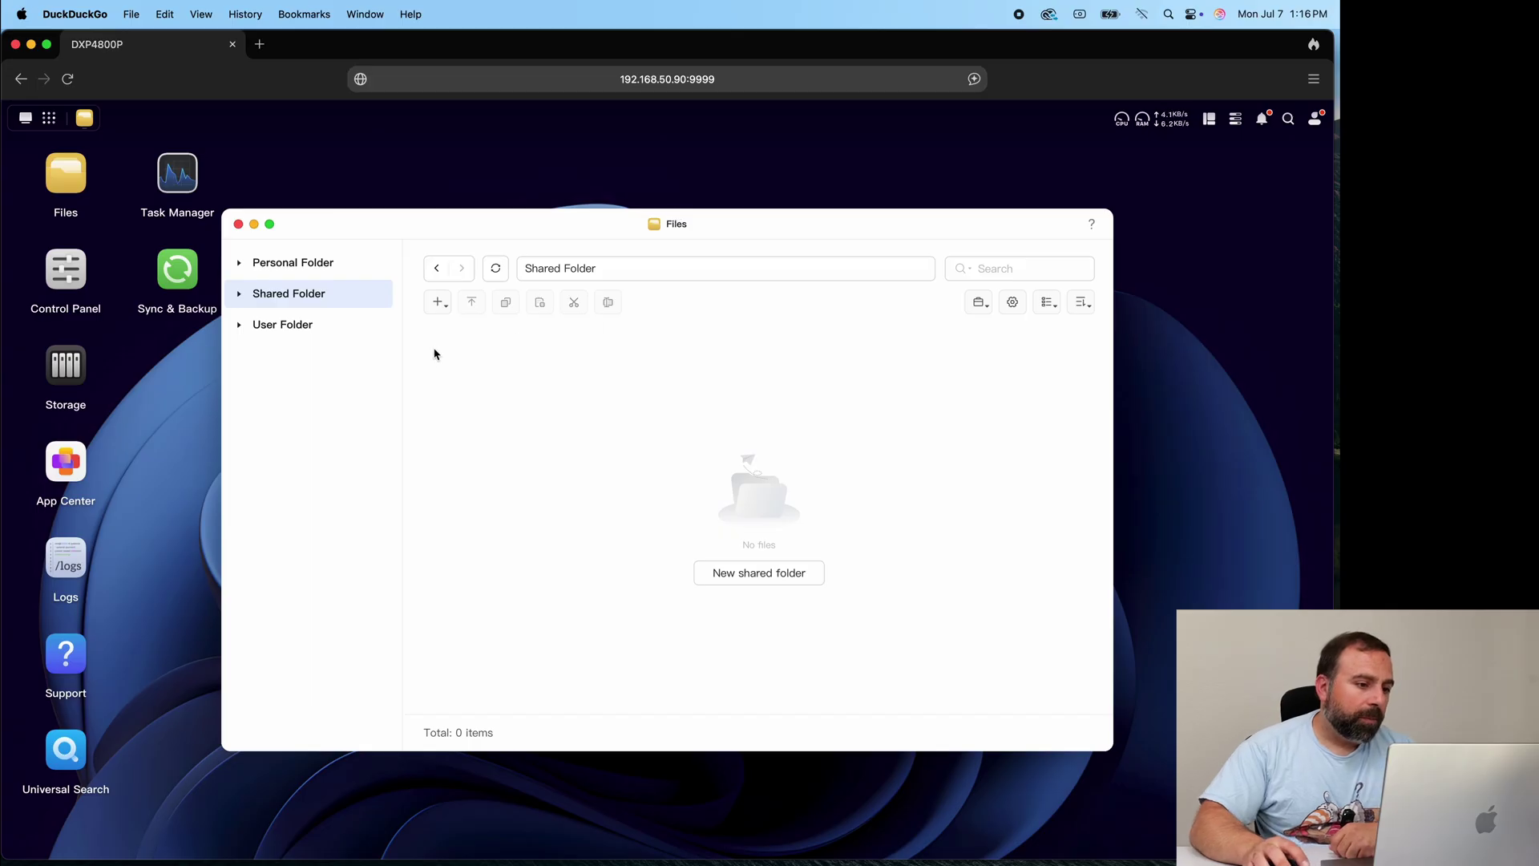
pyautogui.click(438, 309)
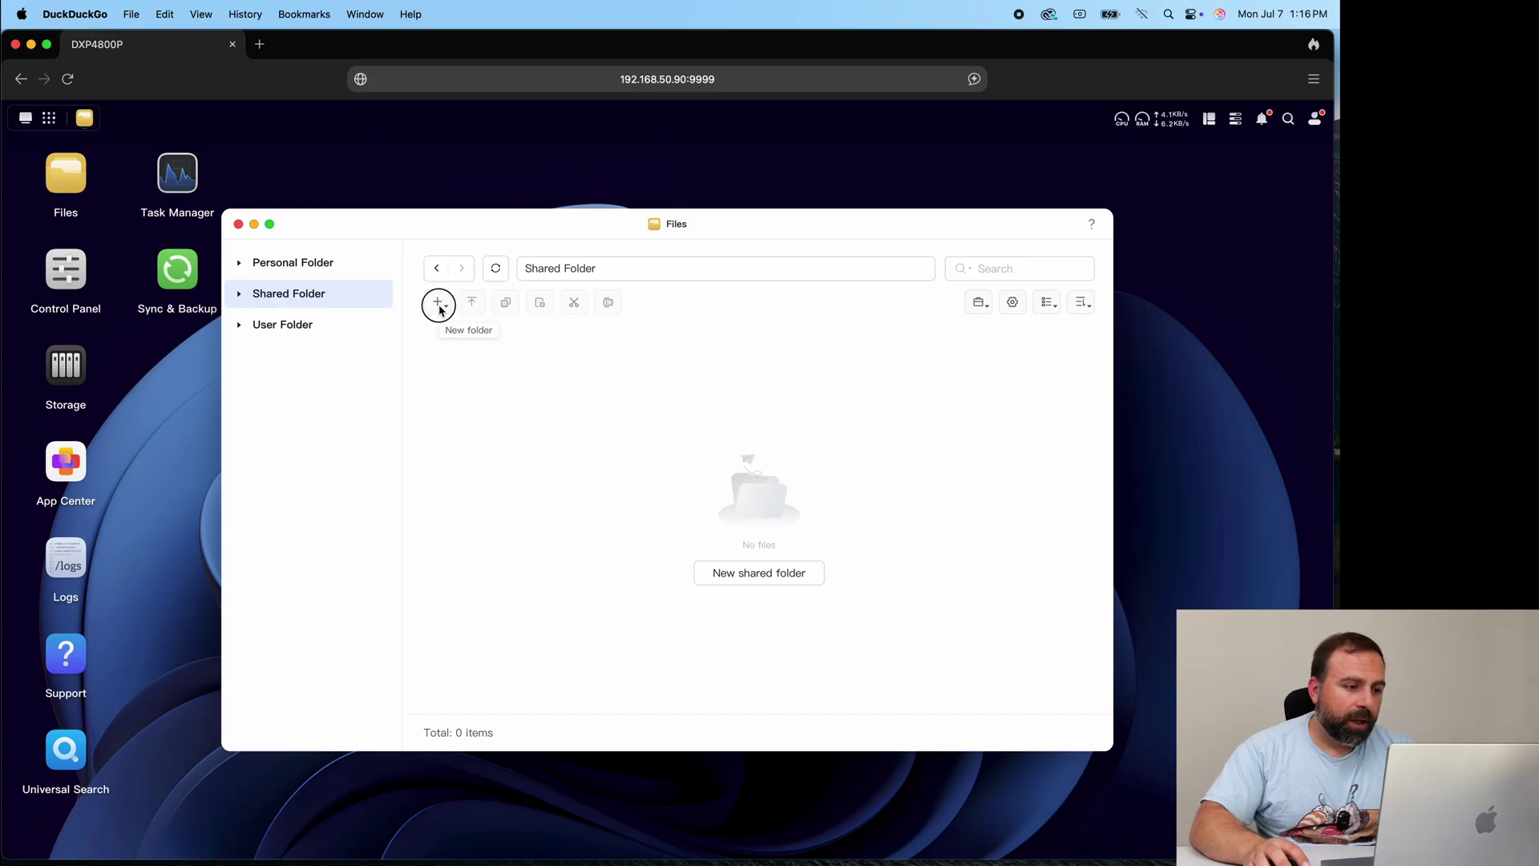
pyautogui.click(495, 344)
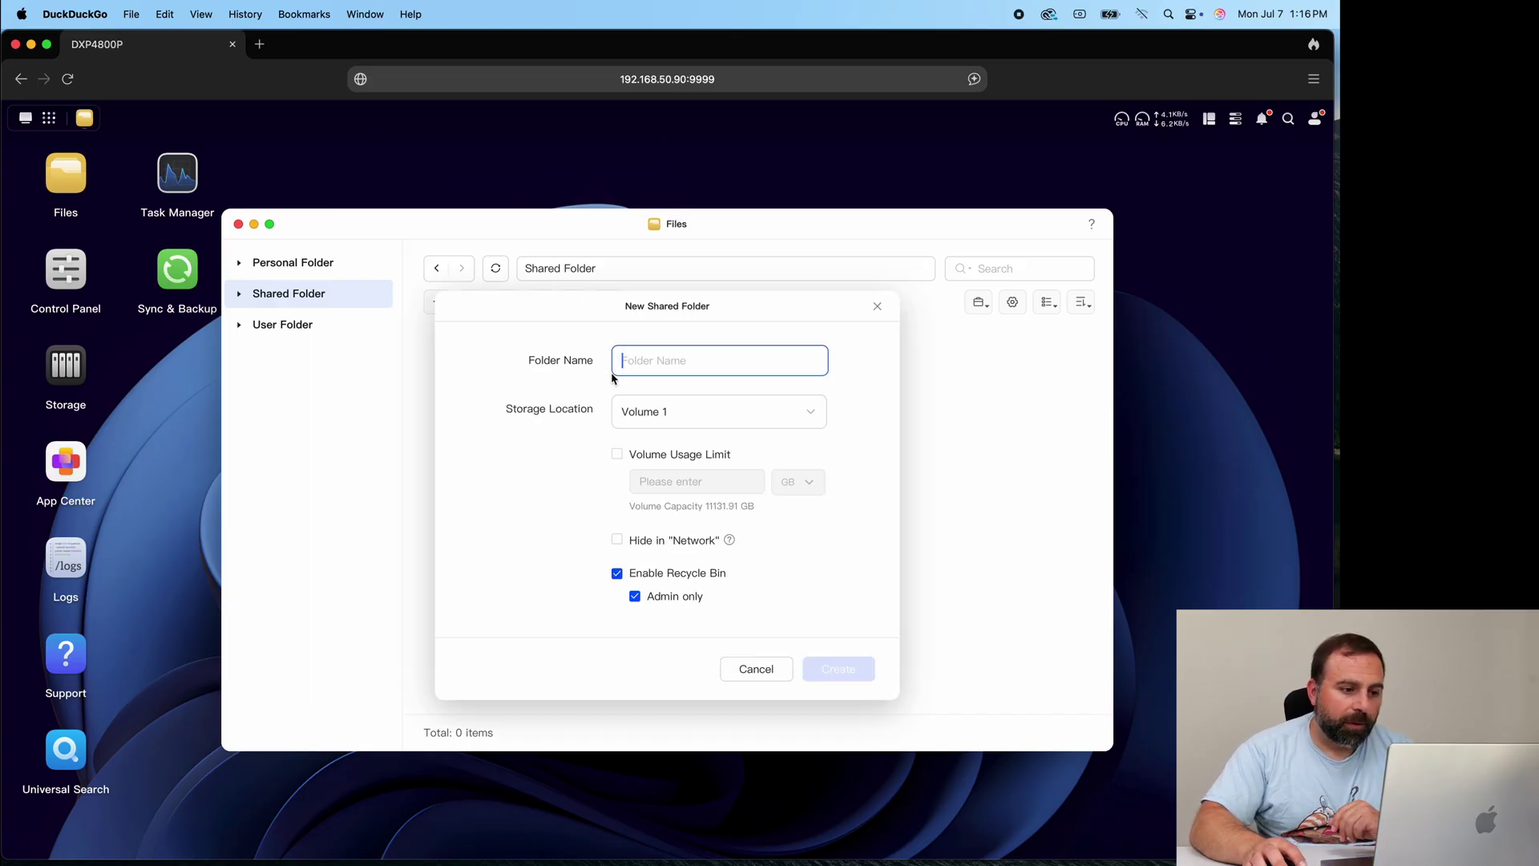
pyautogui.write('photo')
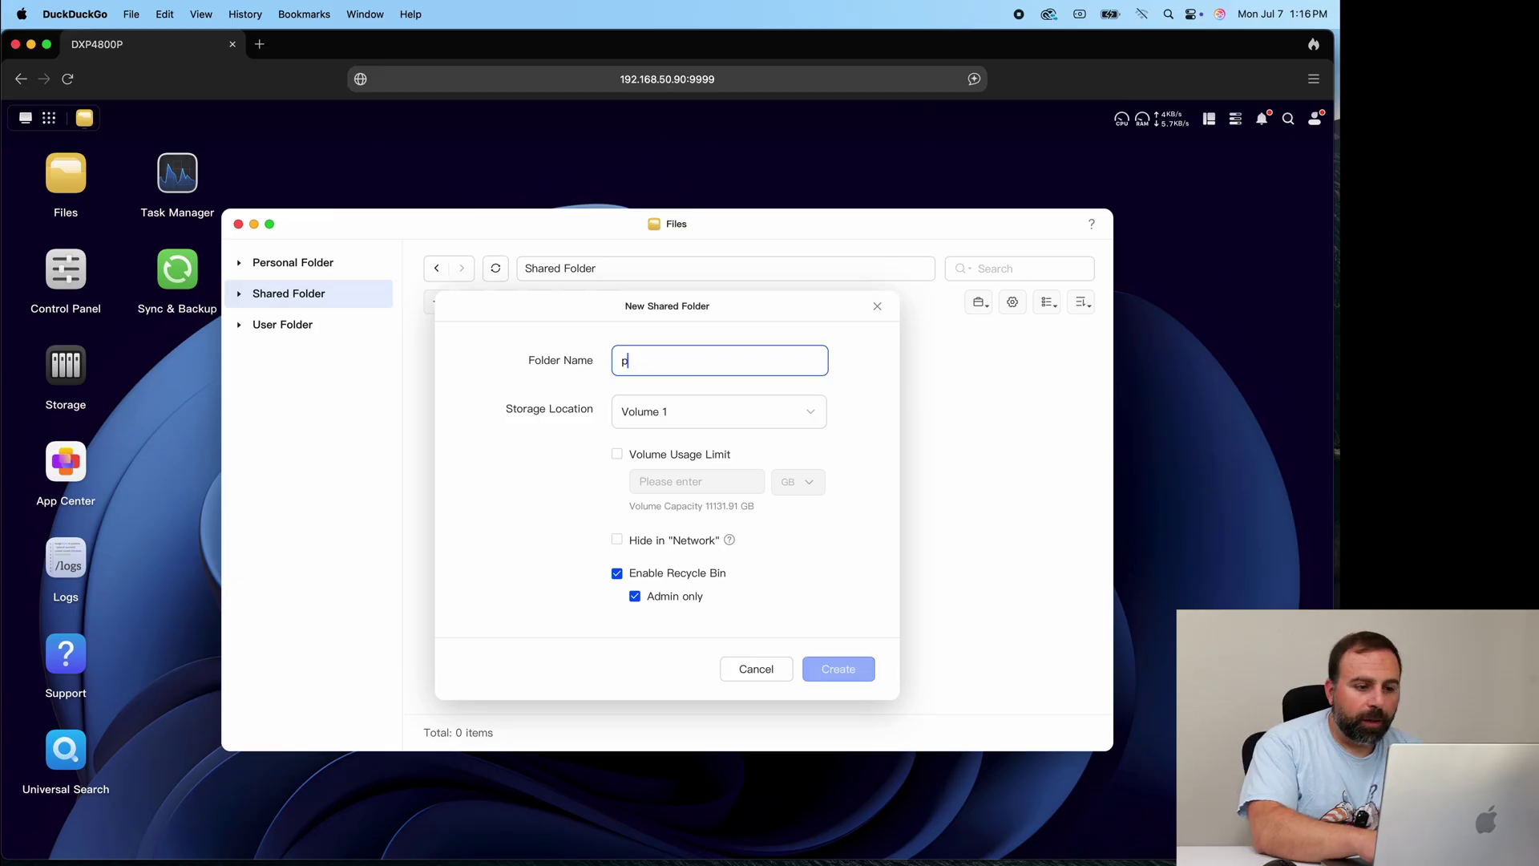
pyautogui.click(686, 414)
pyautogui.click(703, 463)
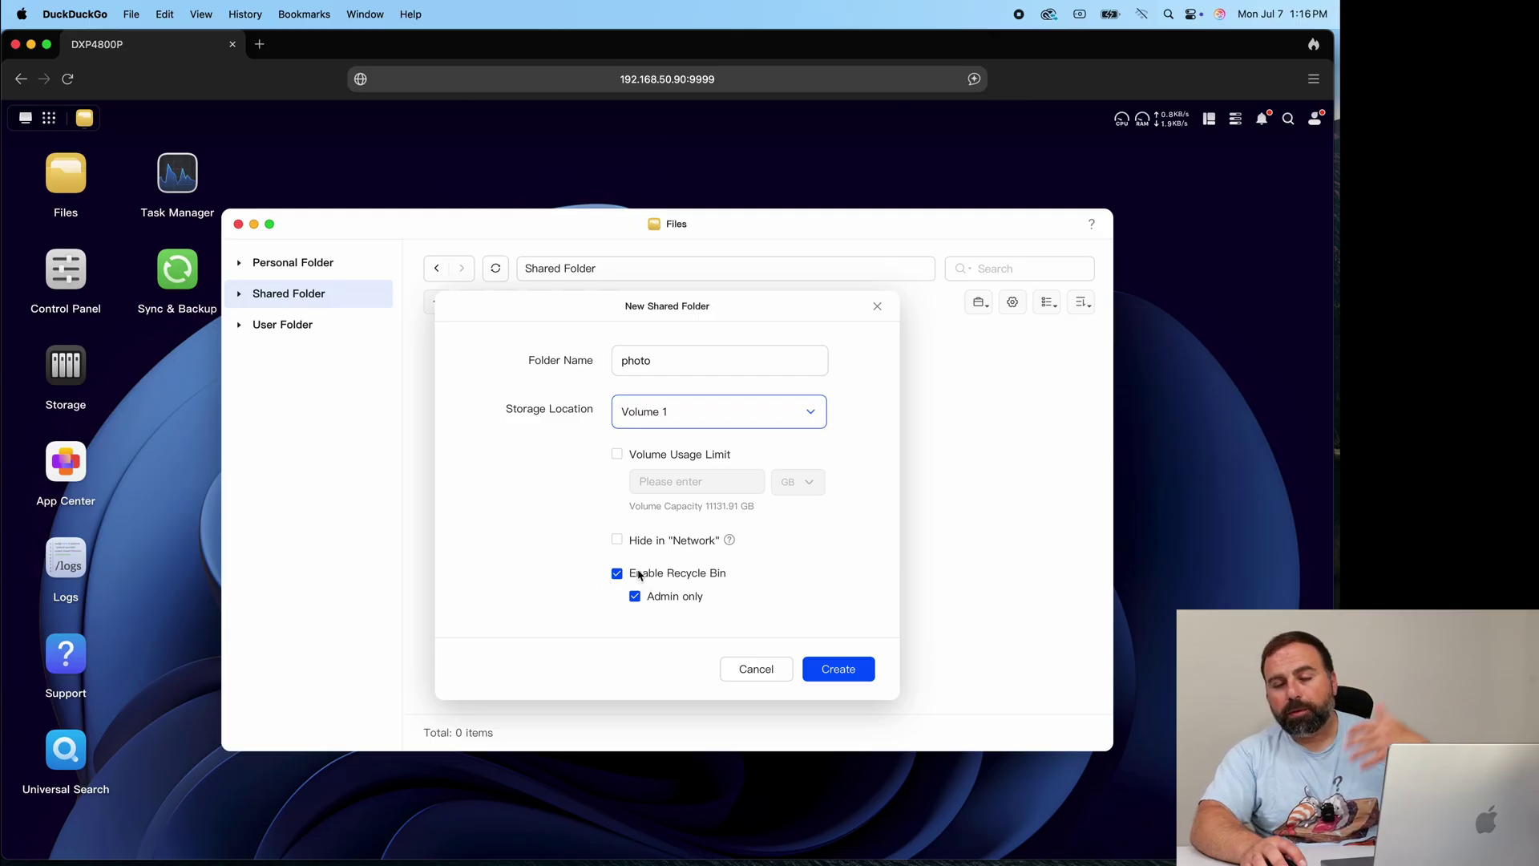
pyautogui.click(825, 670)
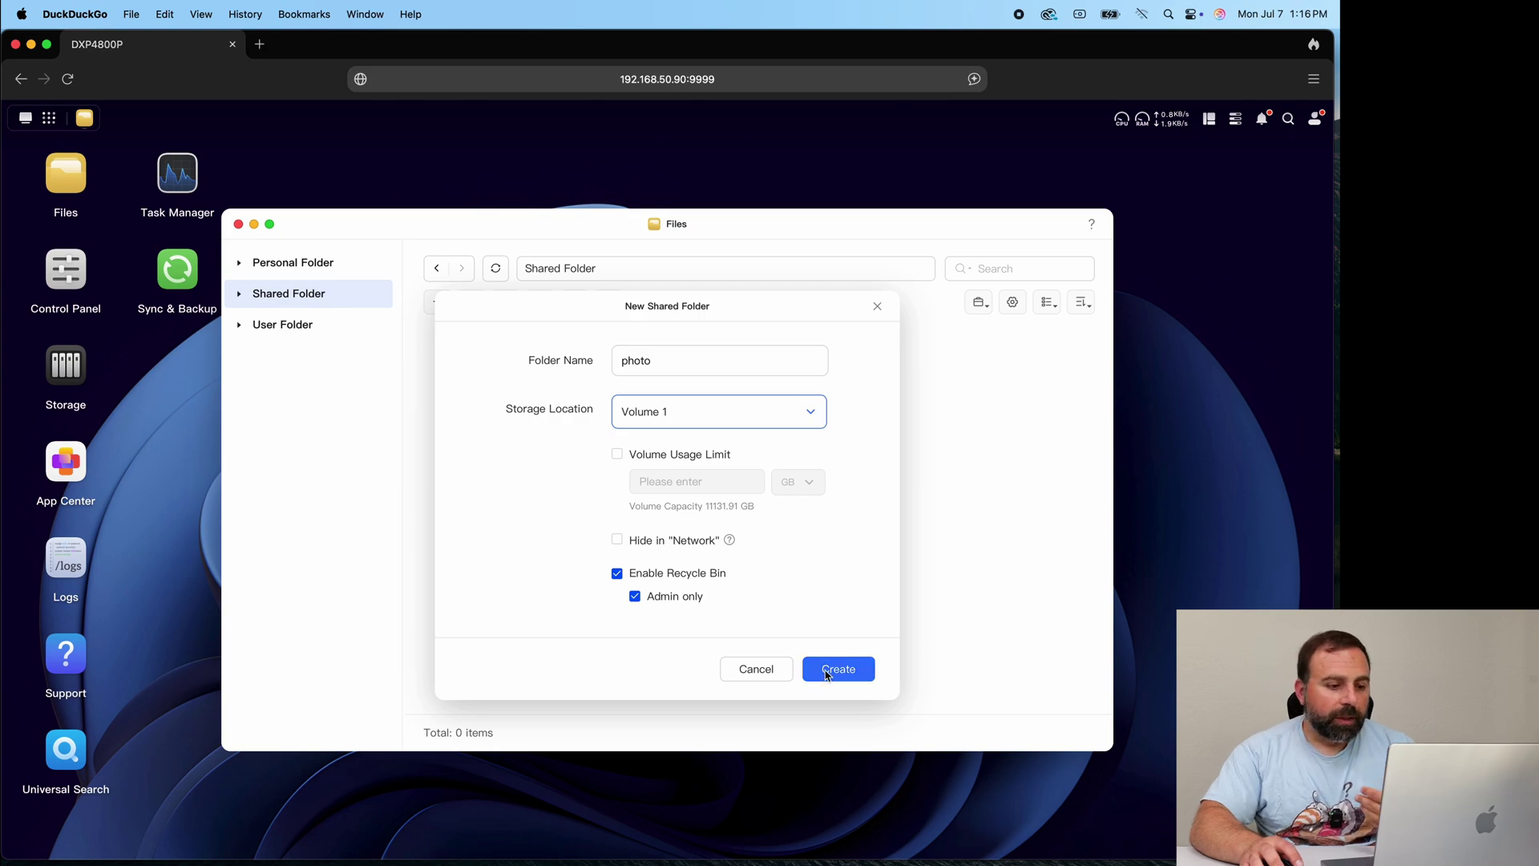
pyautogui.click(821, 671)
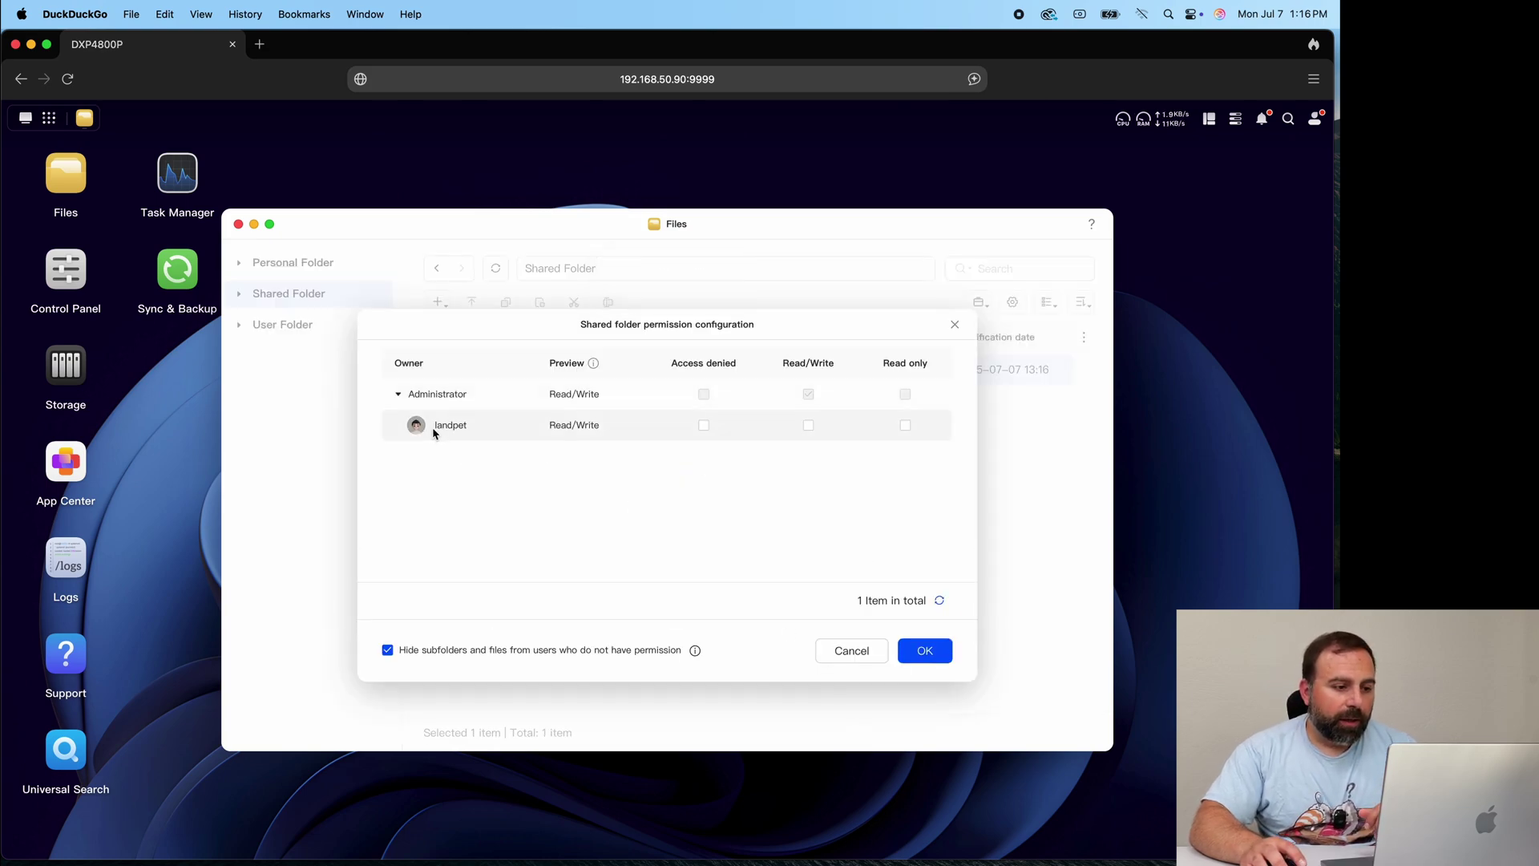
# Grant the administrator's user account Read/Write permission on the photo shared folder and save the permissions
pyautogui.click(808, 425)
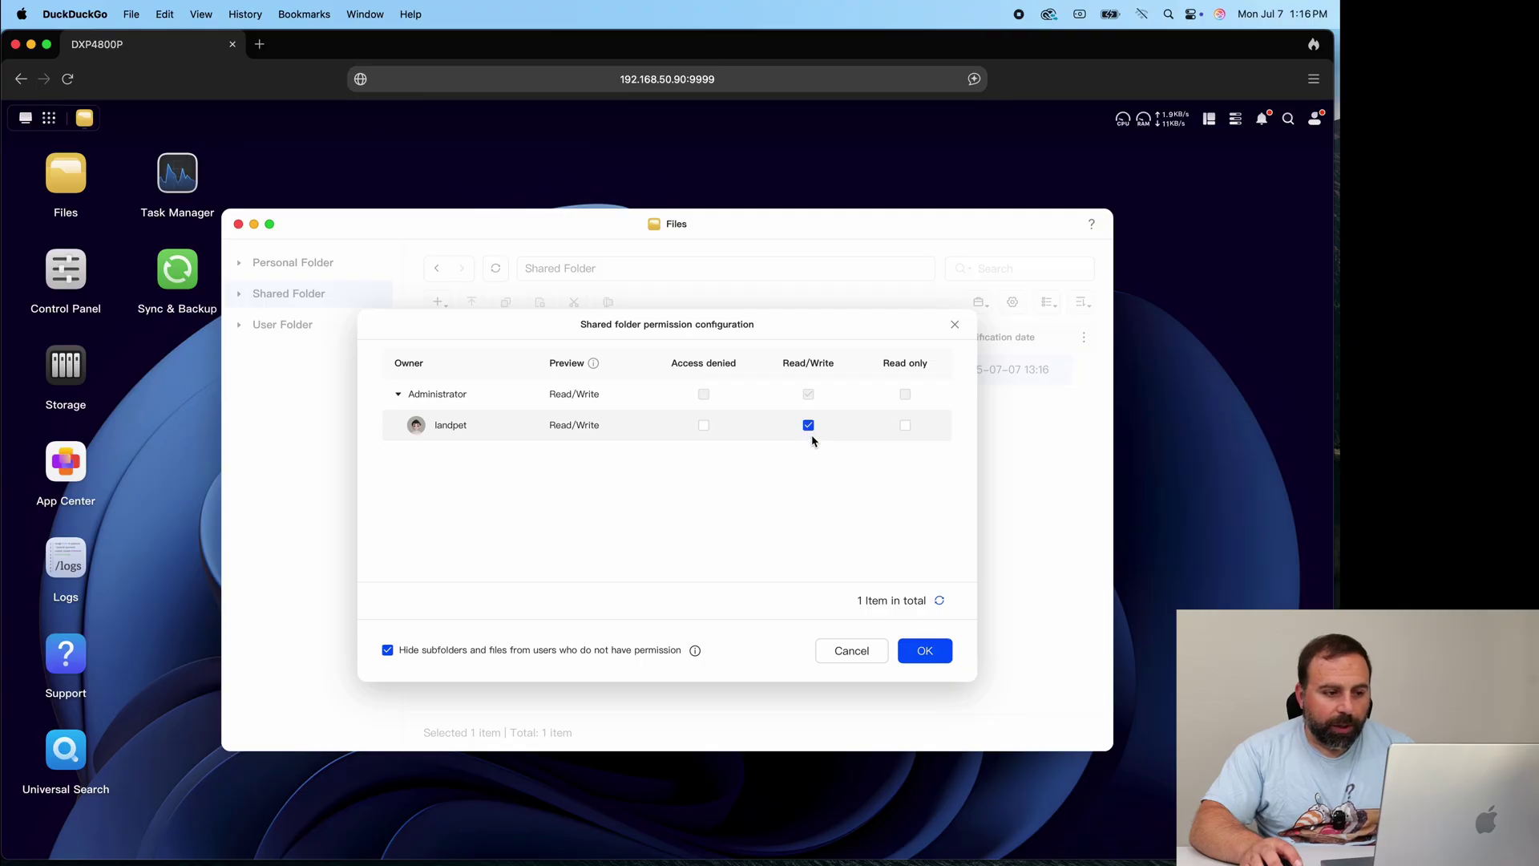
pyautogui.click(924, 651)
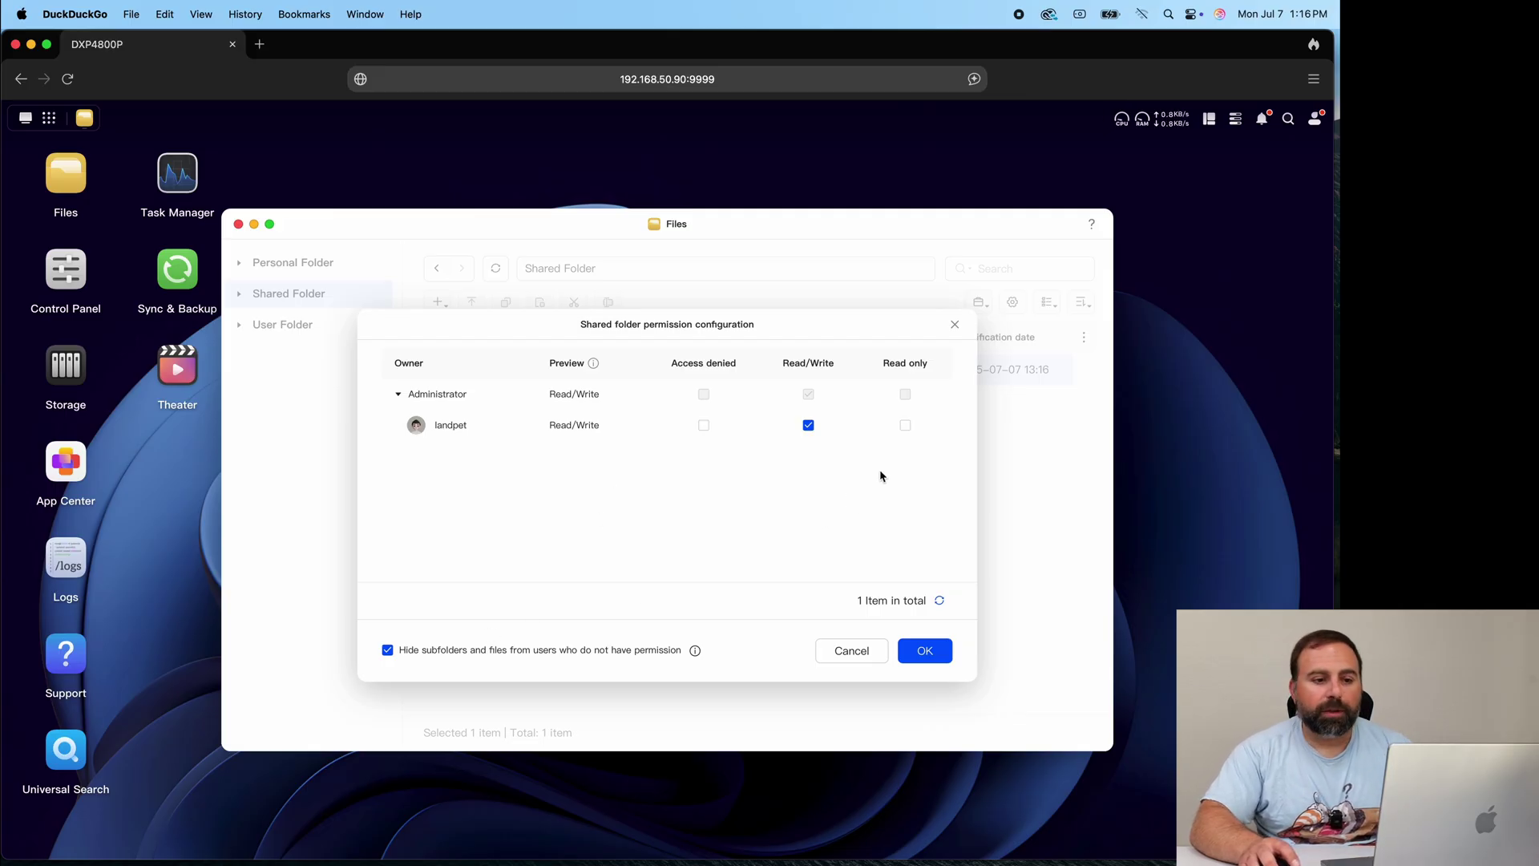
pyautogui.click(937, 654)
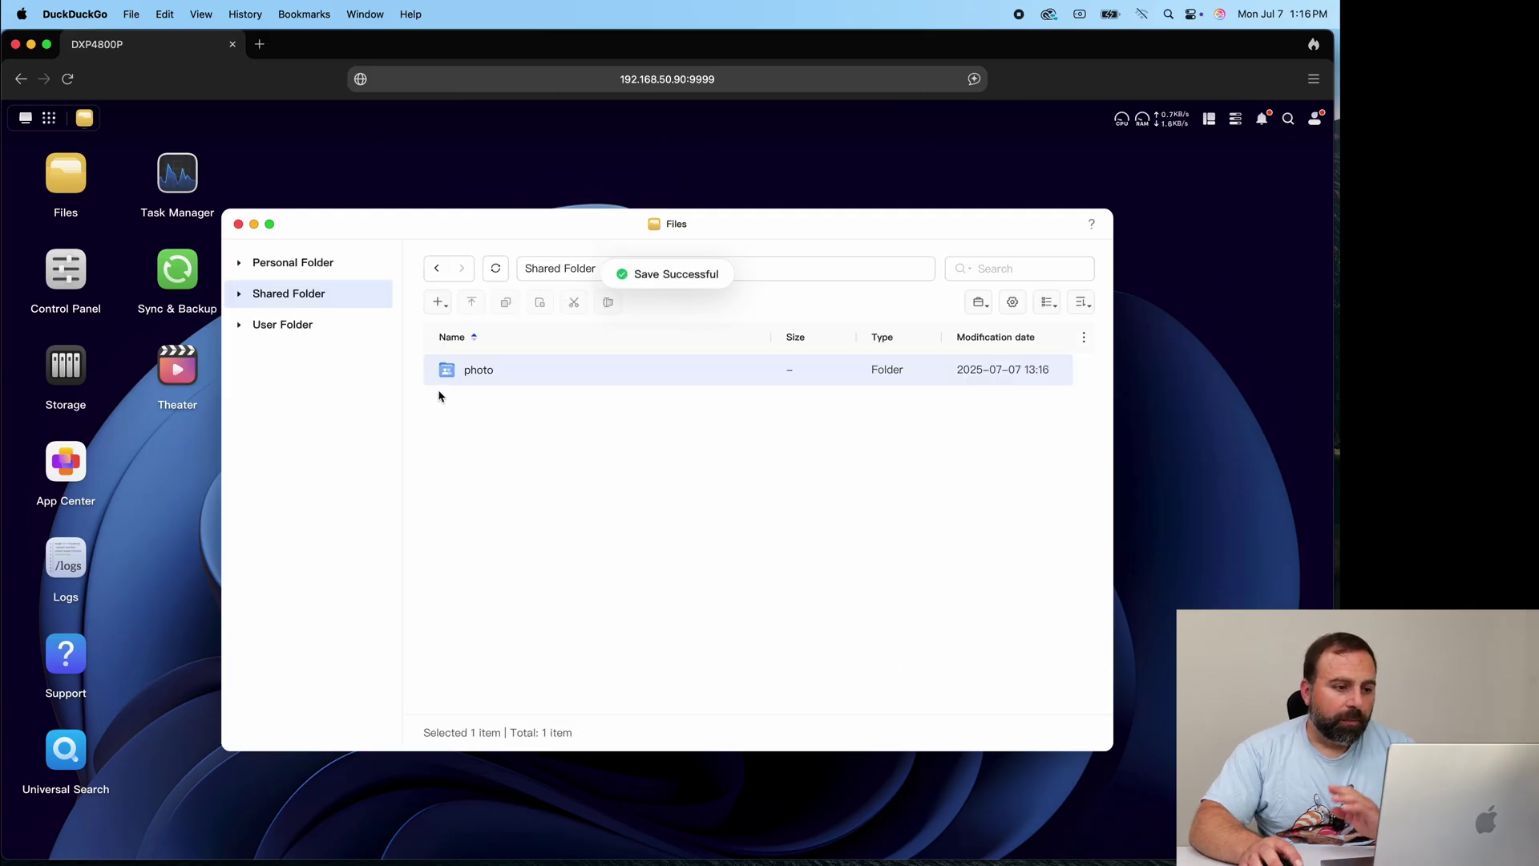
# Create a second shared folder named video on Volume 1, give the user account Read/Write permission, and refresh the folder list
pyautogui.click(438, 302)
pyautogui.click(521, 340)
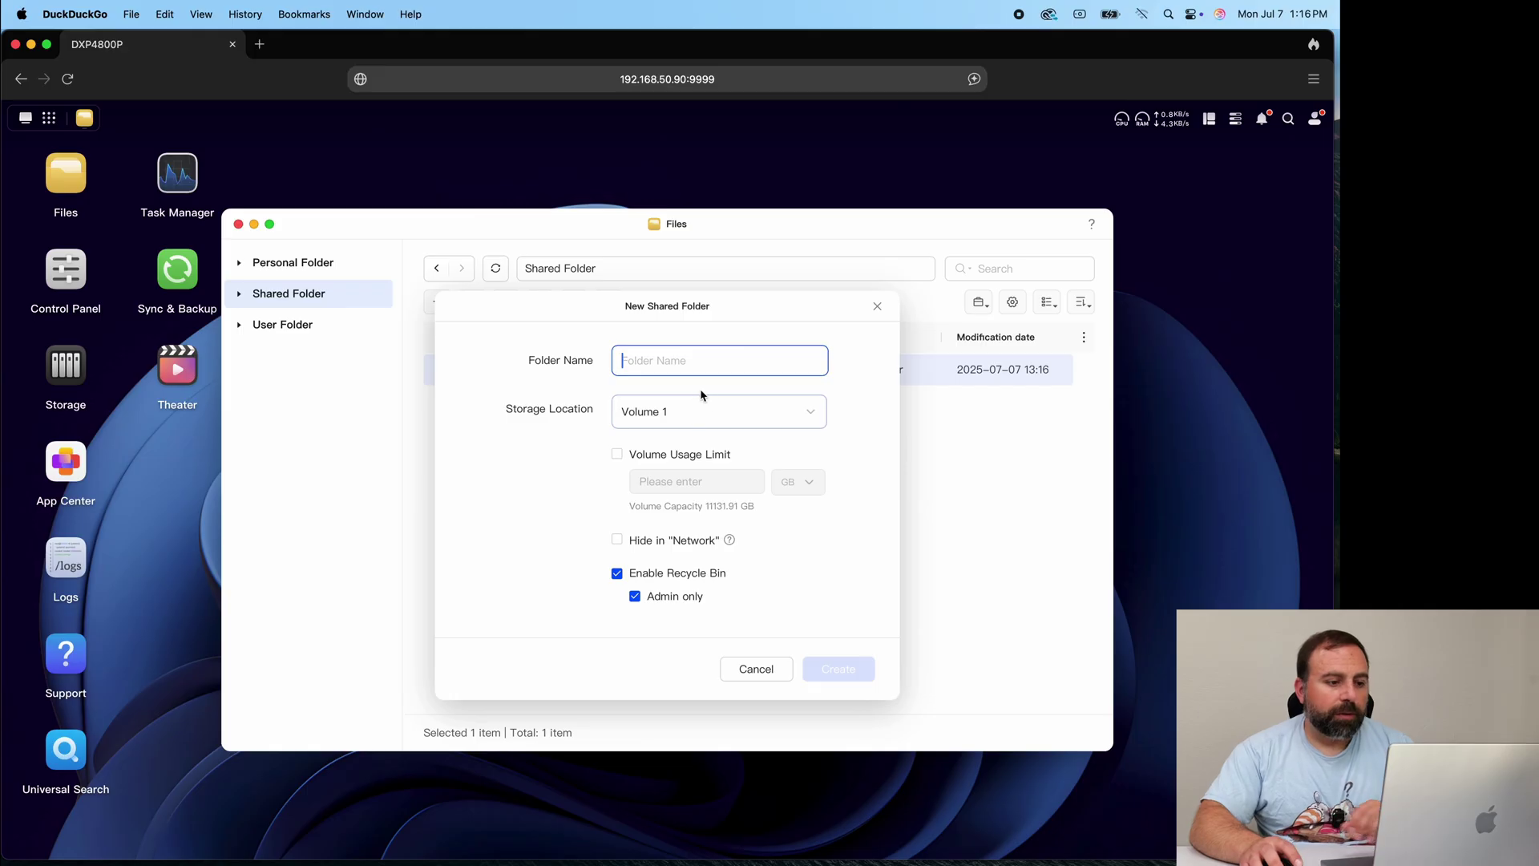
pyautogui.write('video')
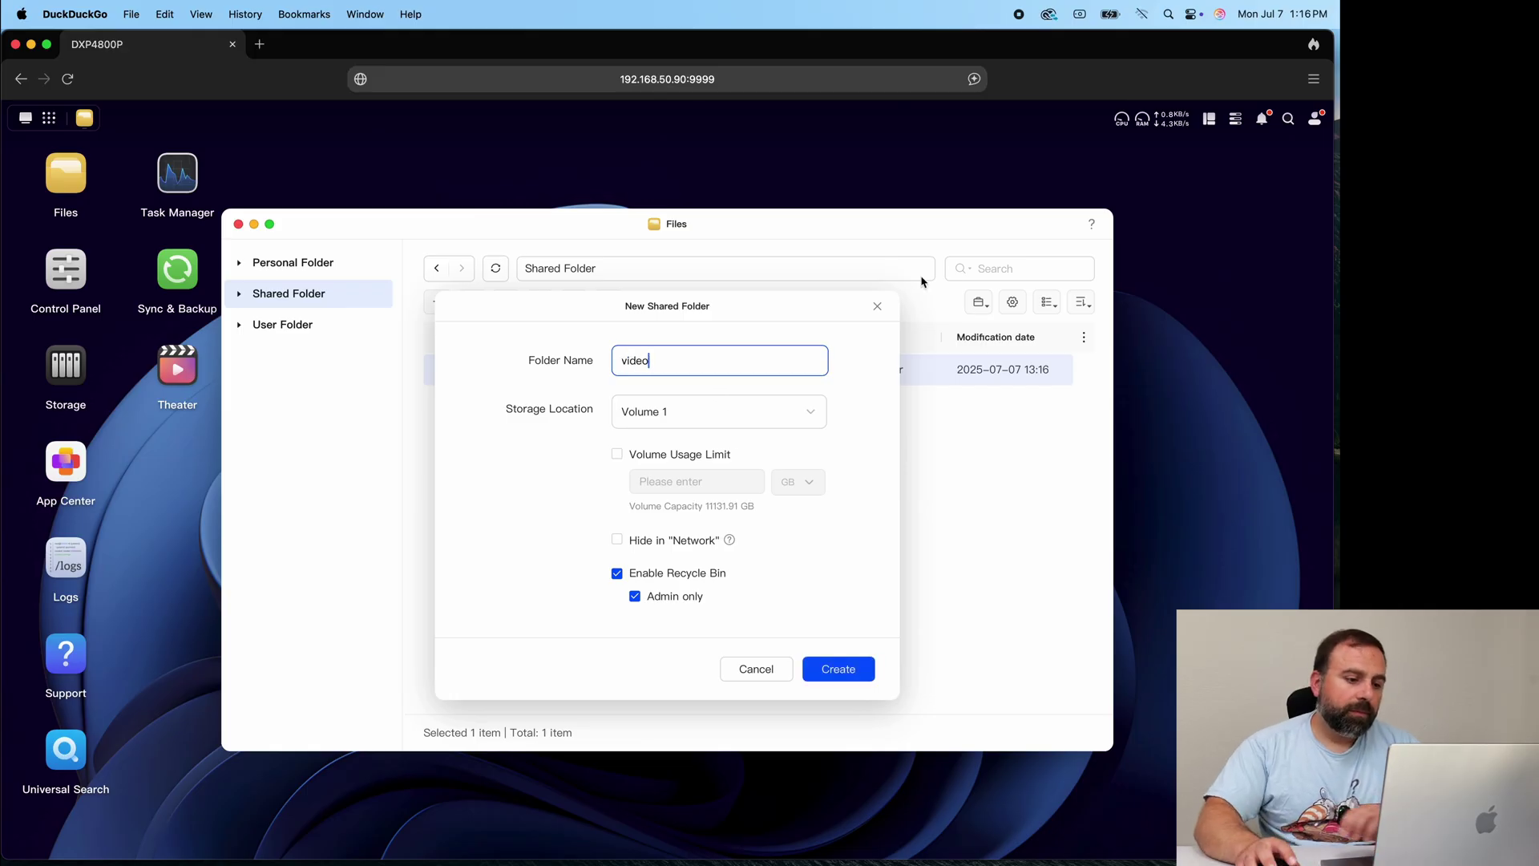
pyautogui.click(822, 669)
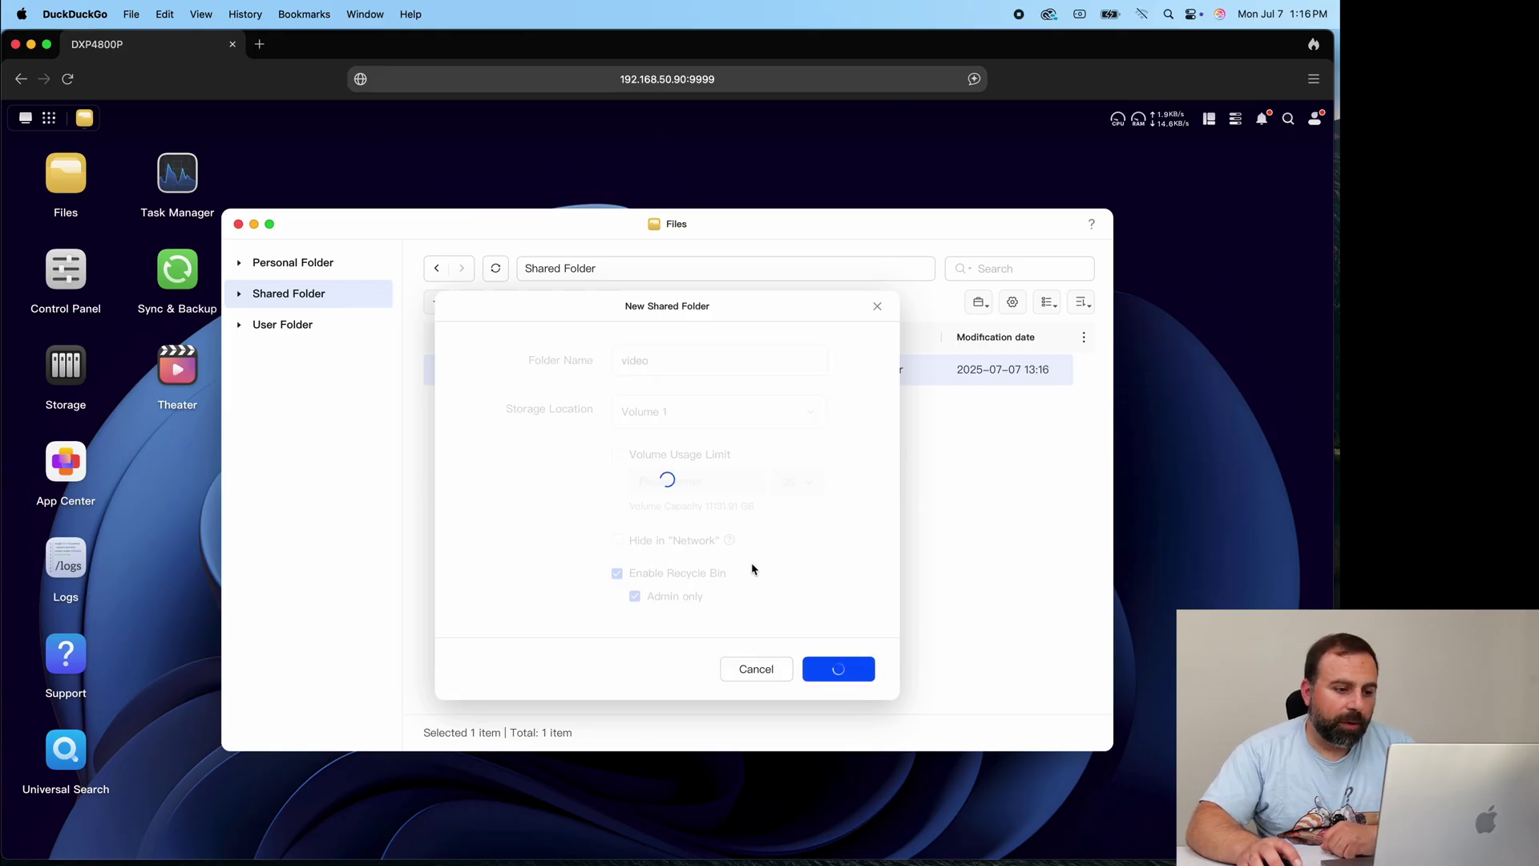
pyautogui.click(808, 426)
pyautogui.click(924, 651)
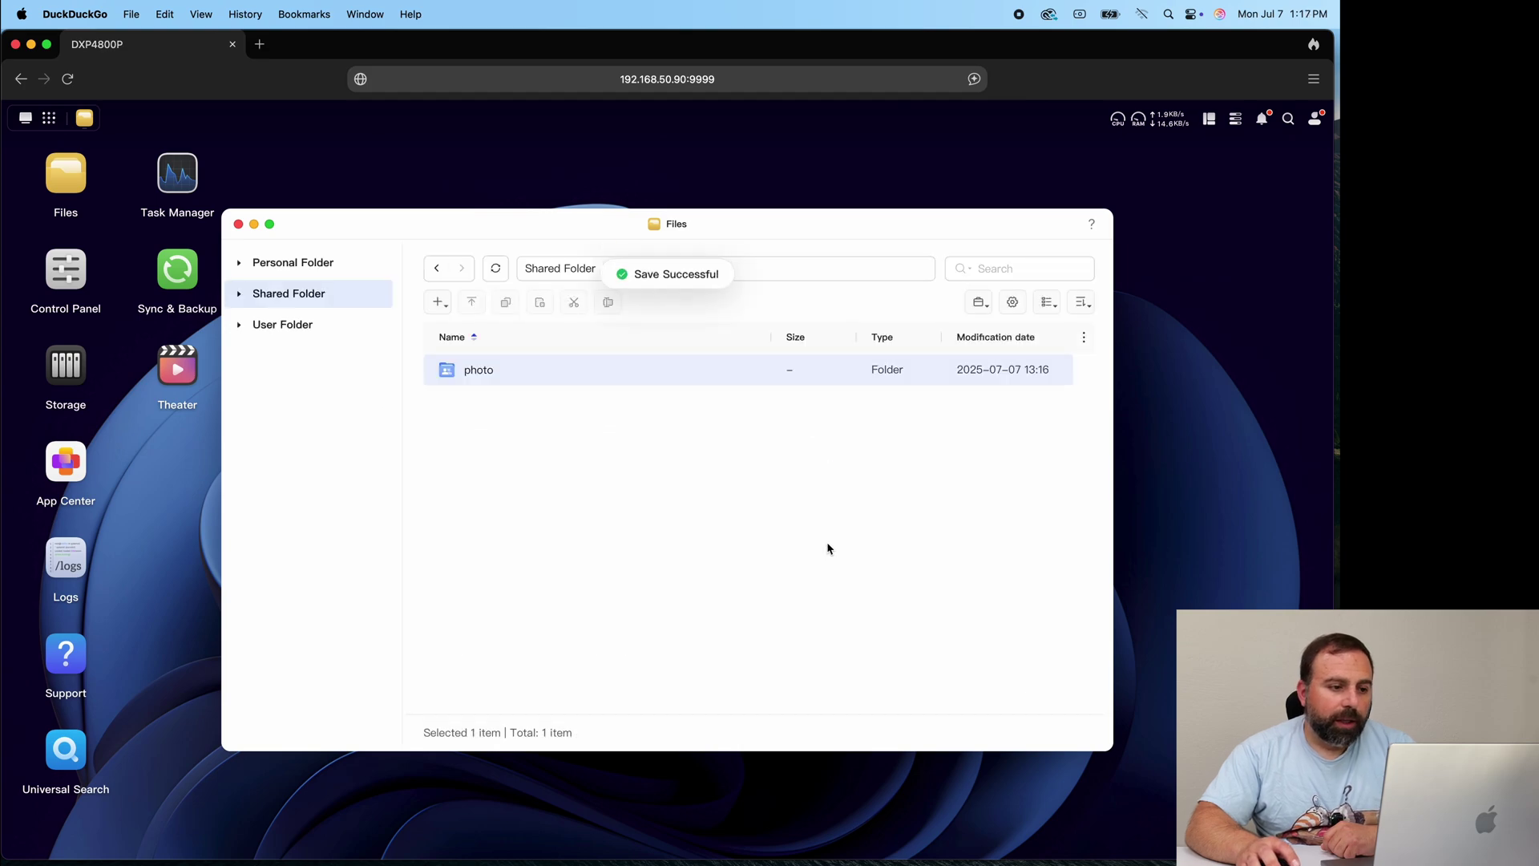
pyautogui.click(496, 277)
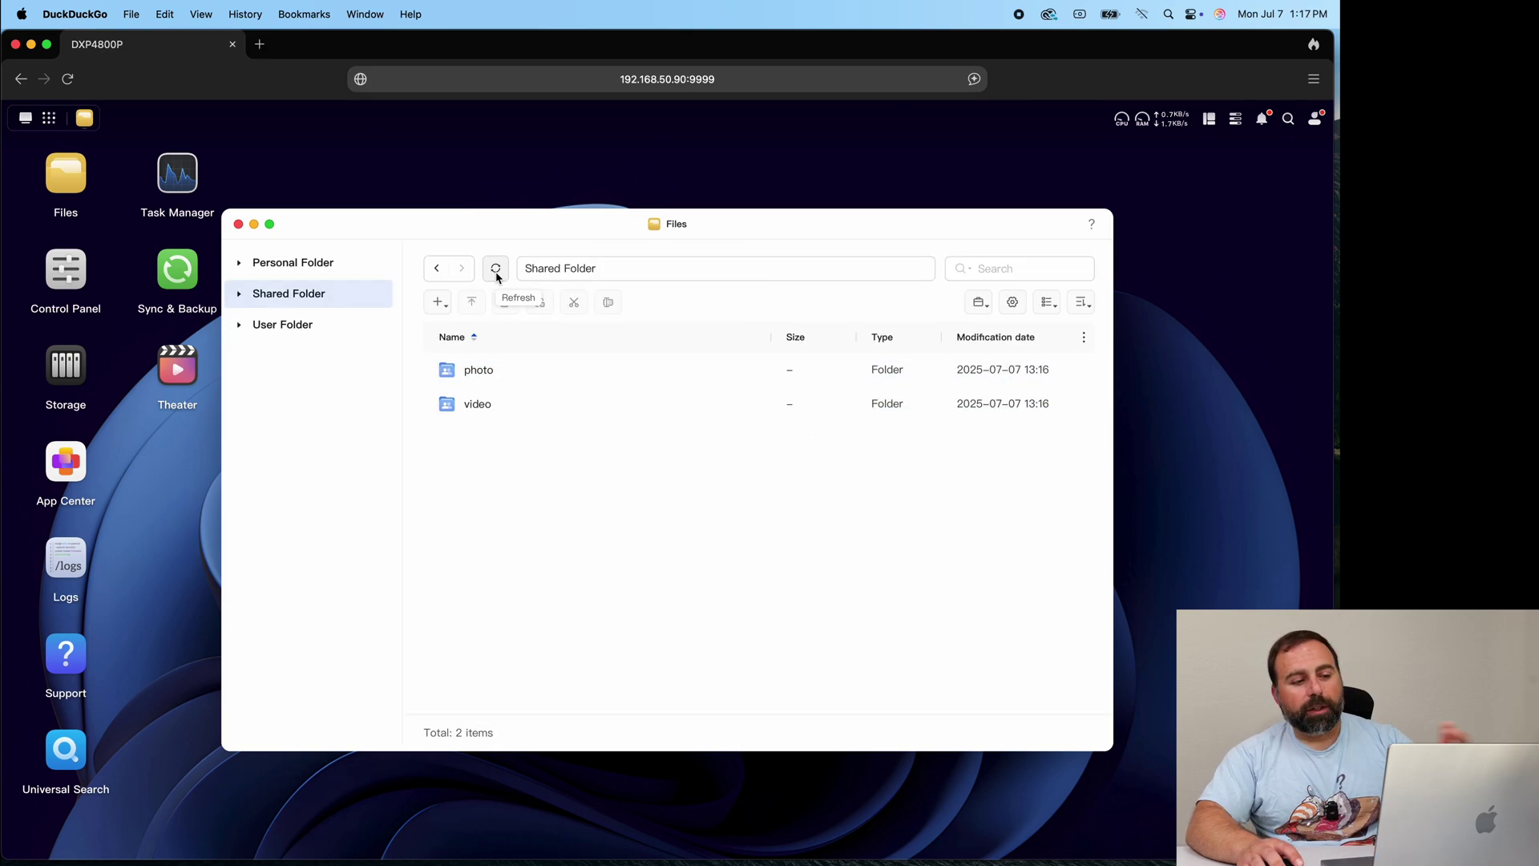
# Check which actions are available for the video shared folder in the file list
pyautogui.click(521, 411)
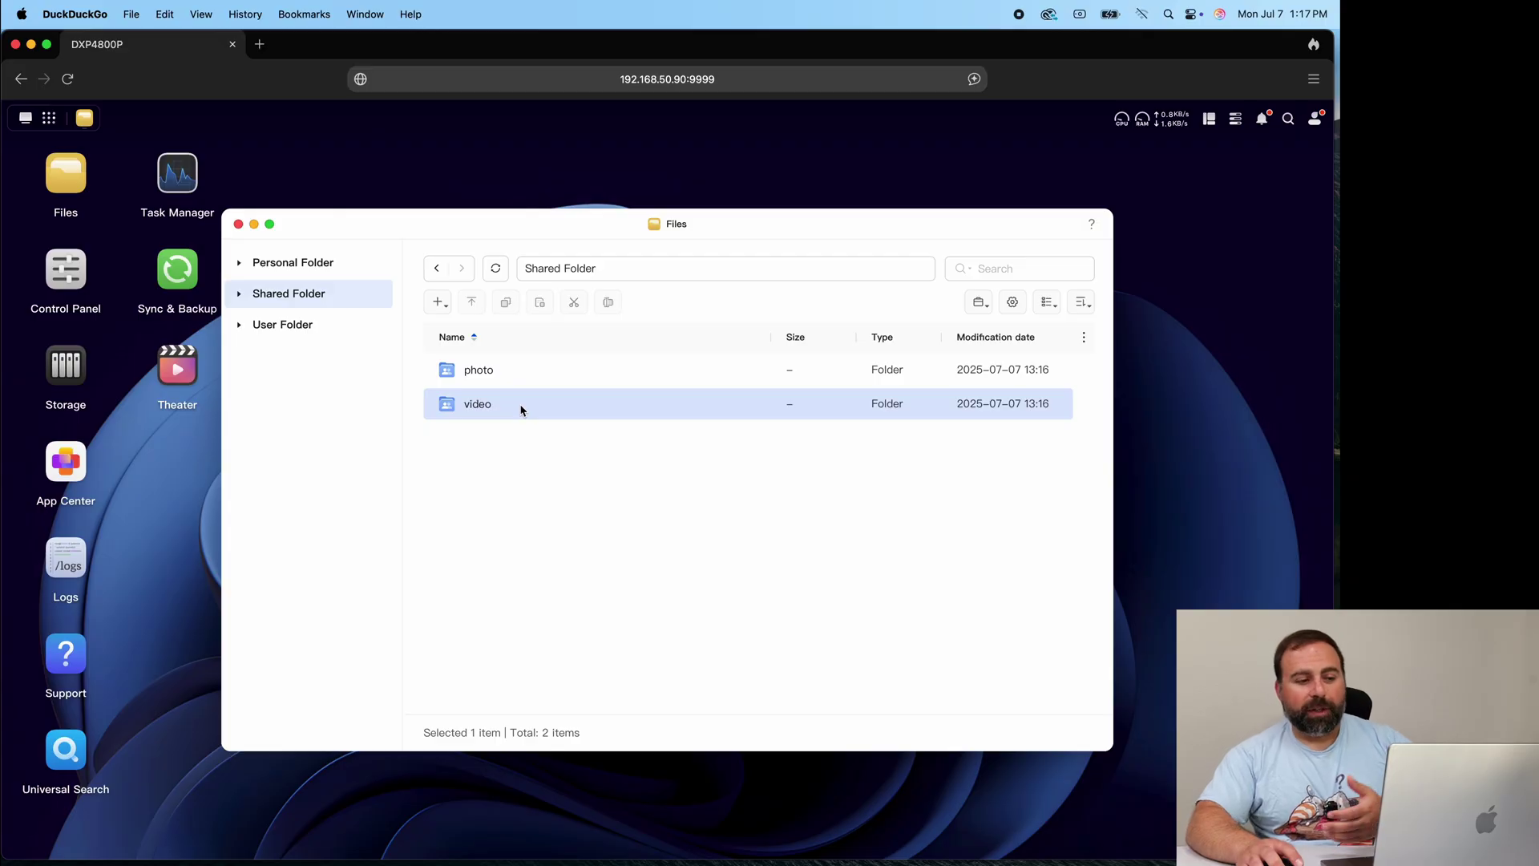
pyautogui.rightClick(521, 410)
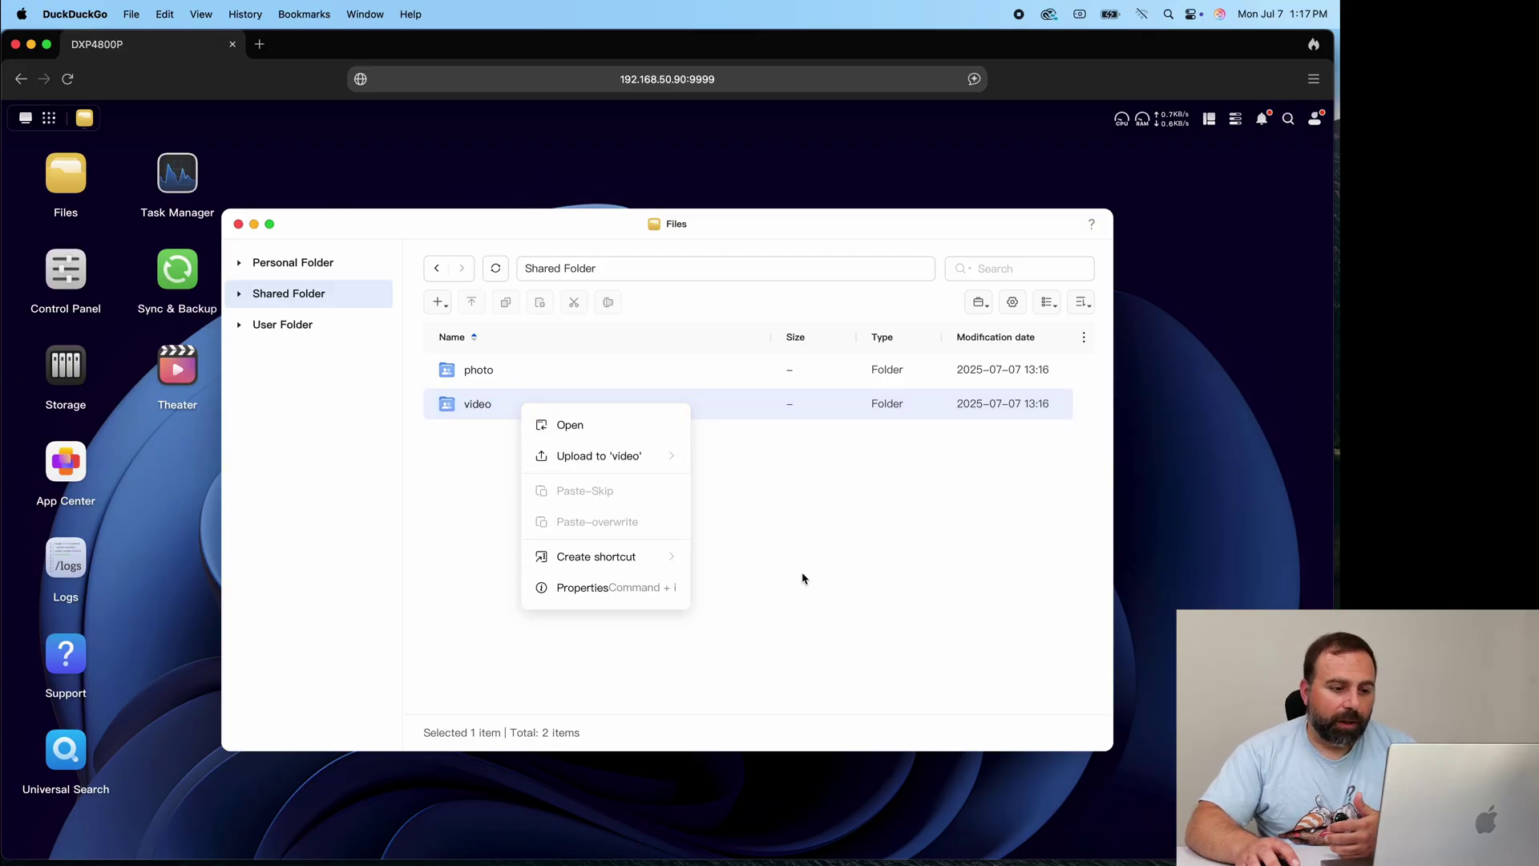
pyautogui.click(1003, 480)
pyautogui.click(1083, 341)
pyautogui.click(853, 523)
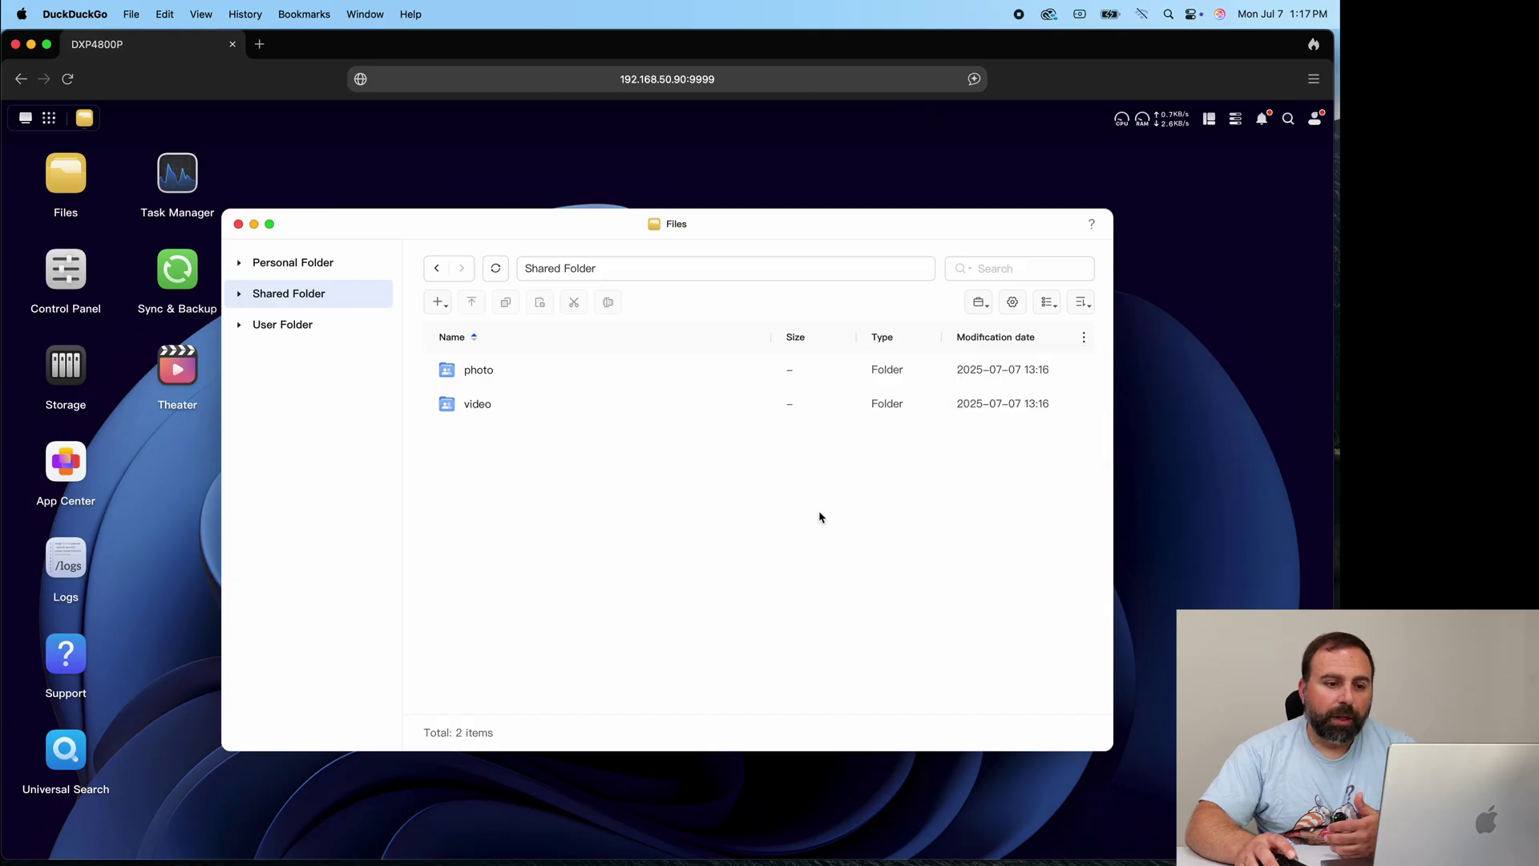
# Try to delete the video folder from shared folder management, cancel the deletion and close the management window
pyautogui.click(981, 303)
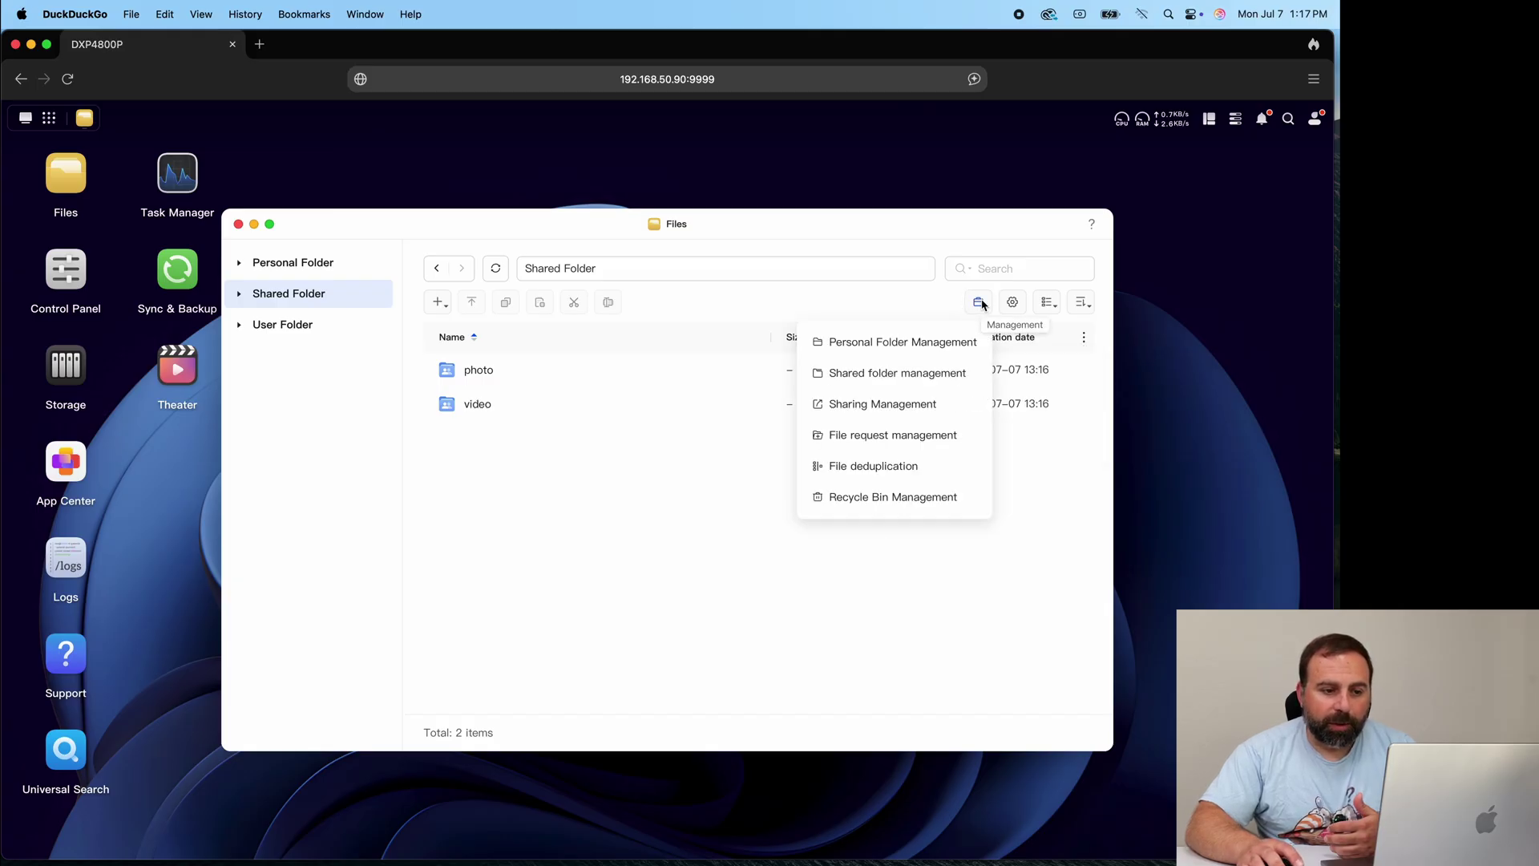
pyautogui.click(909, 384)
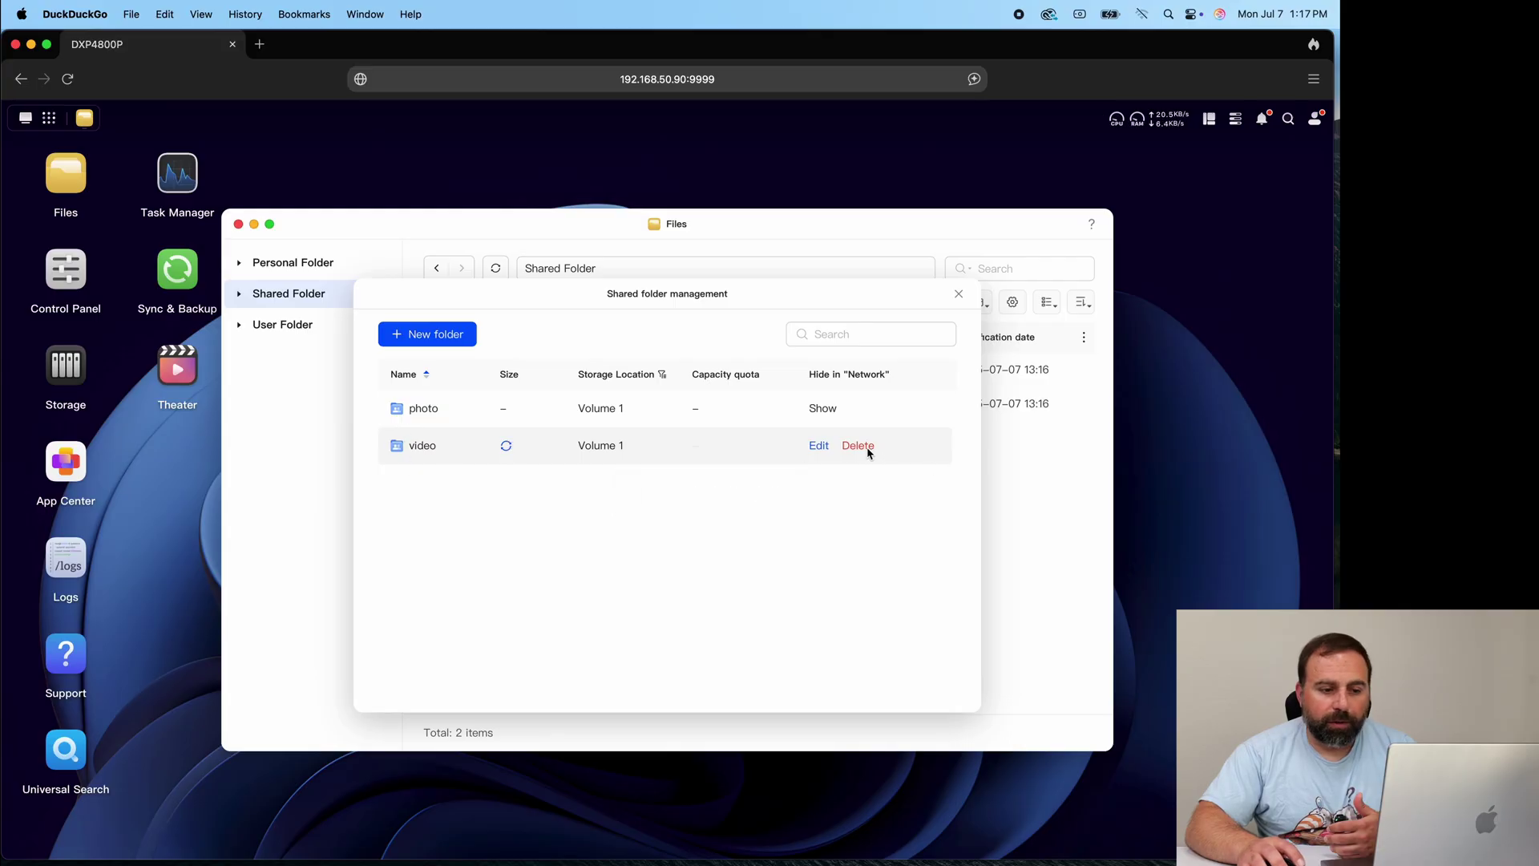
pyautogui.click(860, 447)
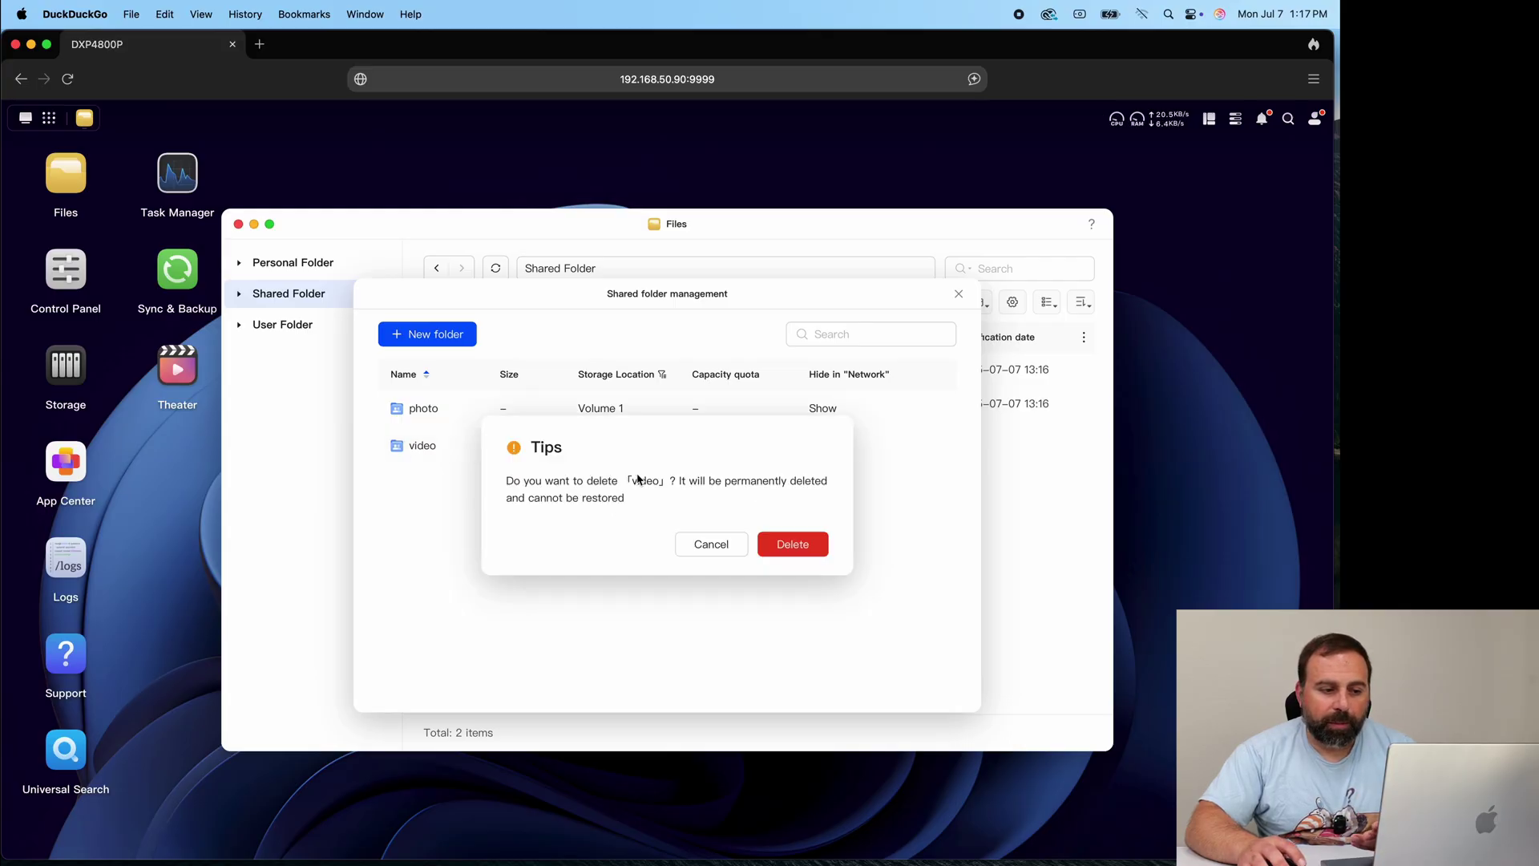
pyautogui.click(712, 544)
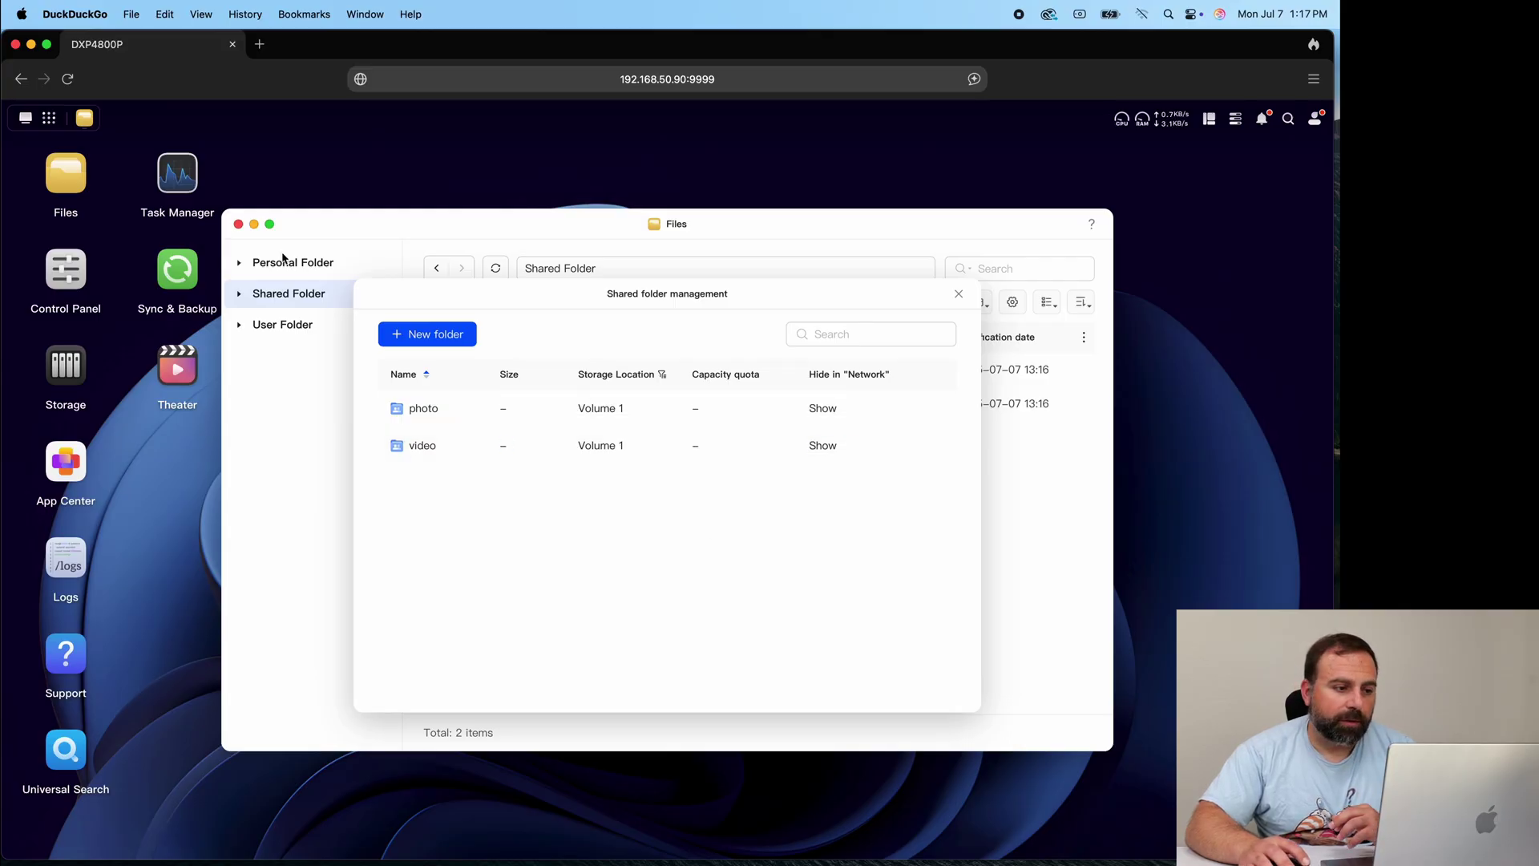
pyautogui.click(959, 295)
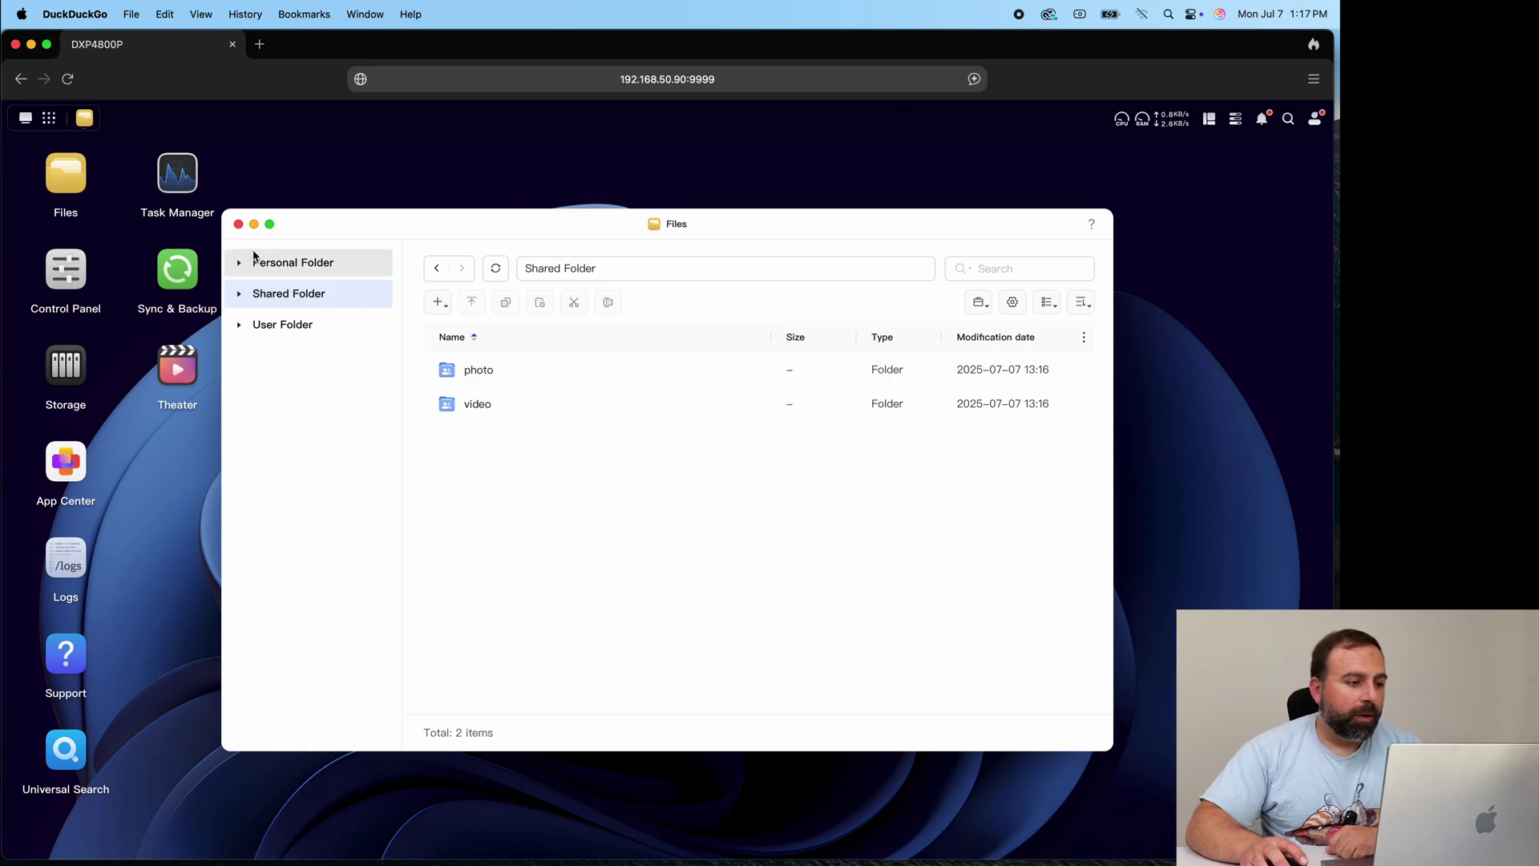
# Look through the Personal Folder, User Folder and Shared Folder sections, and close the Files window
pyautogui.click(290, 265)
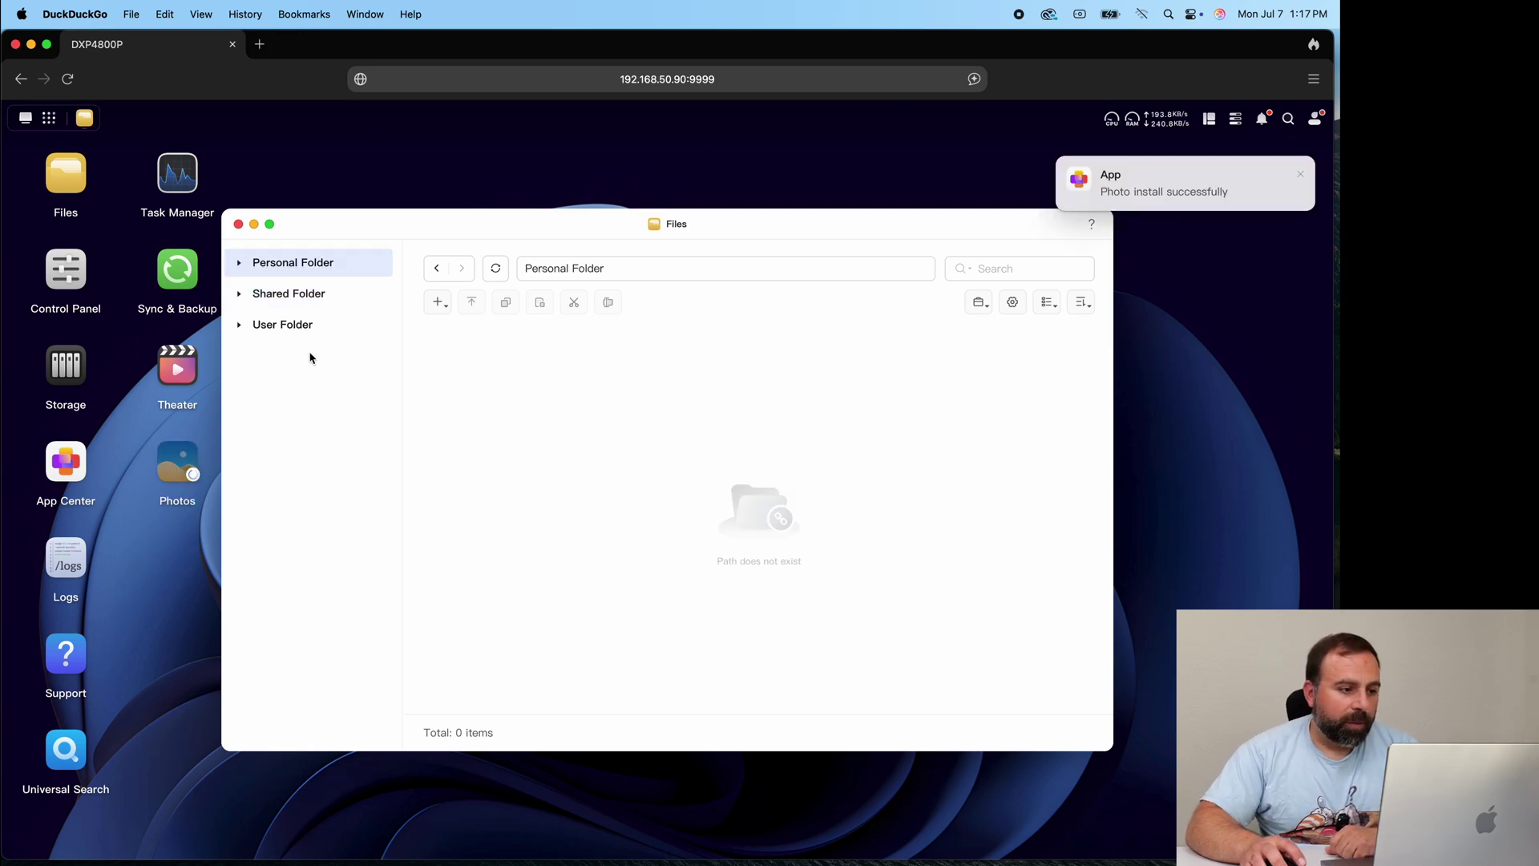
pyautogui.click(301, 329)
pyautogui.click(293, 295)
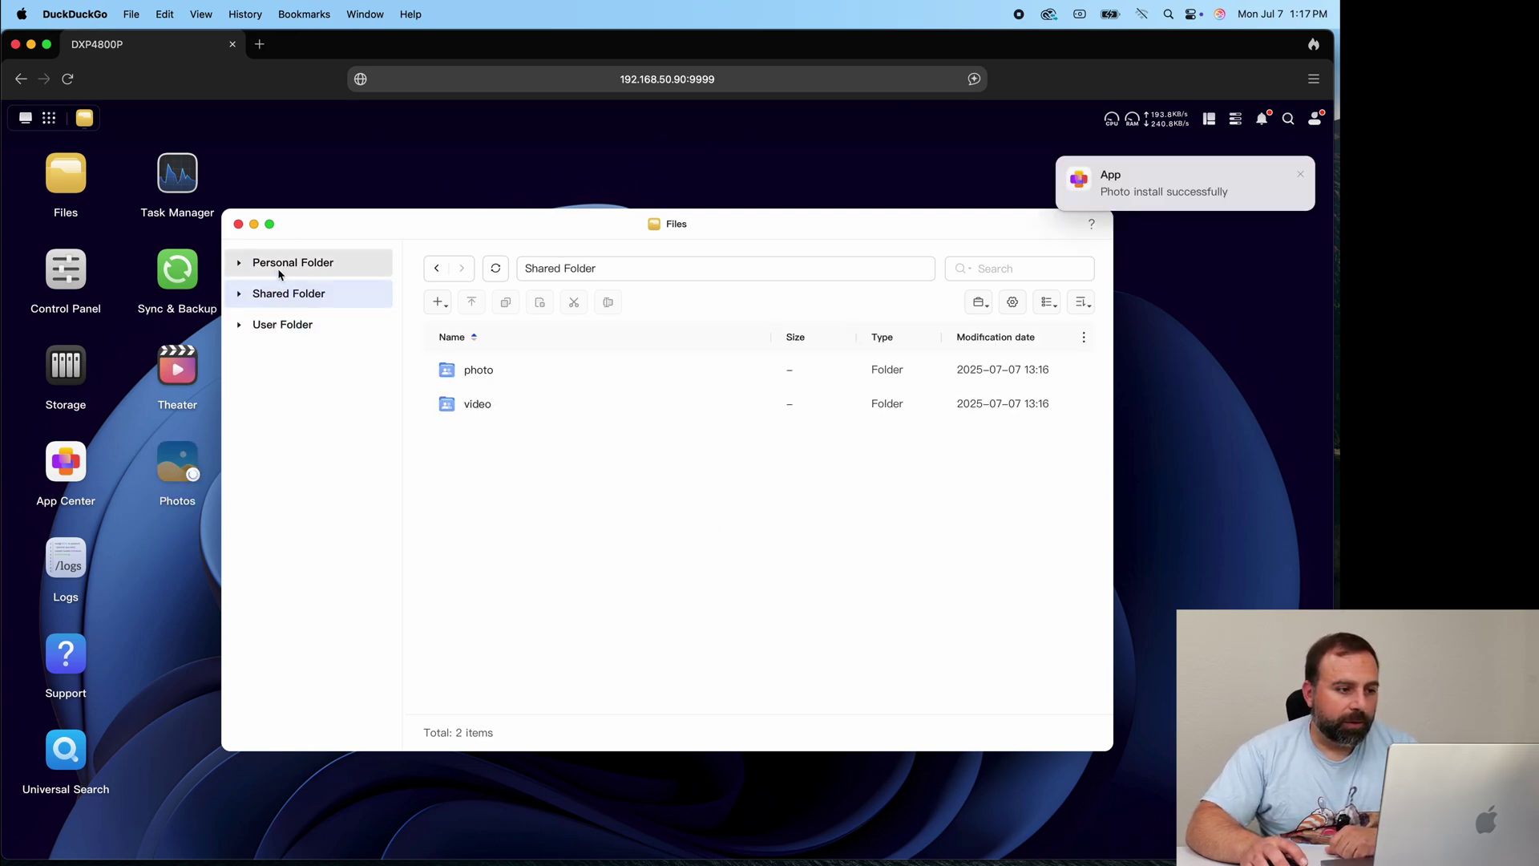
pyautogui.click(239, 225)
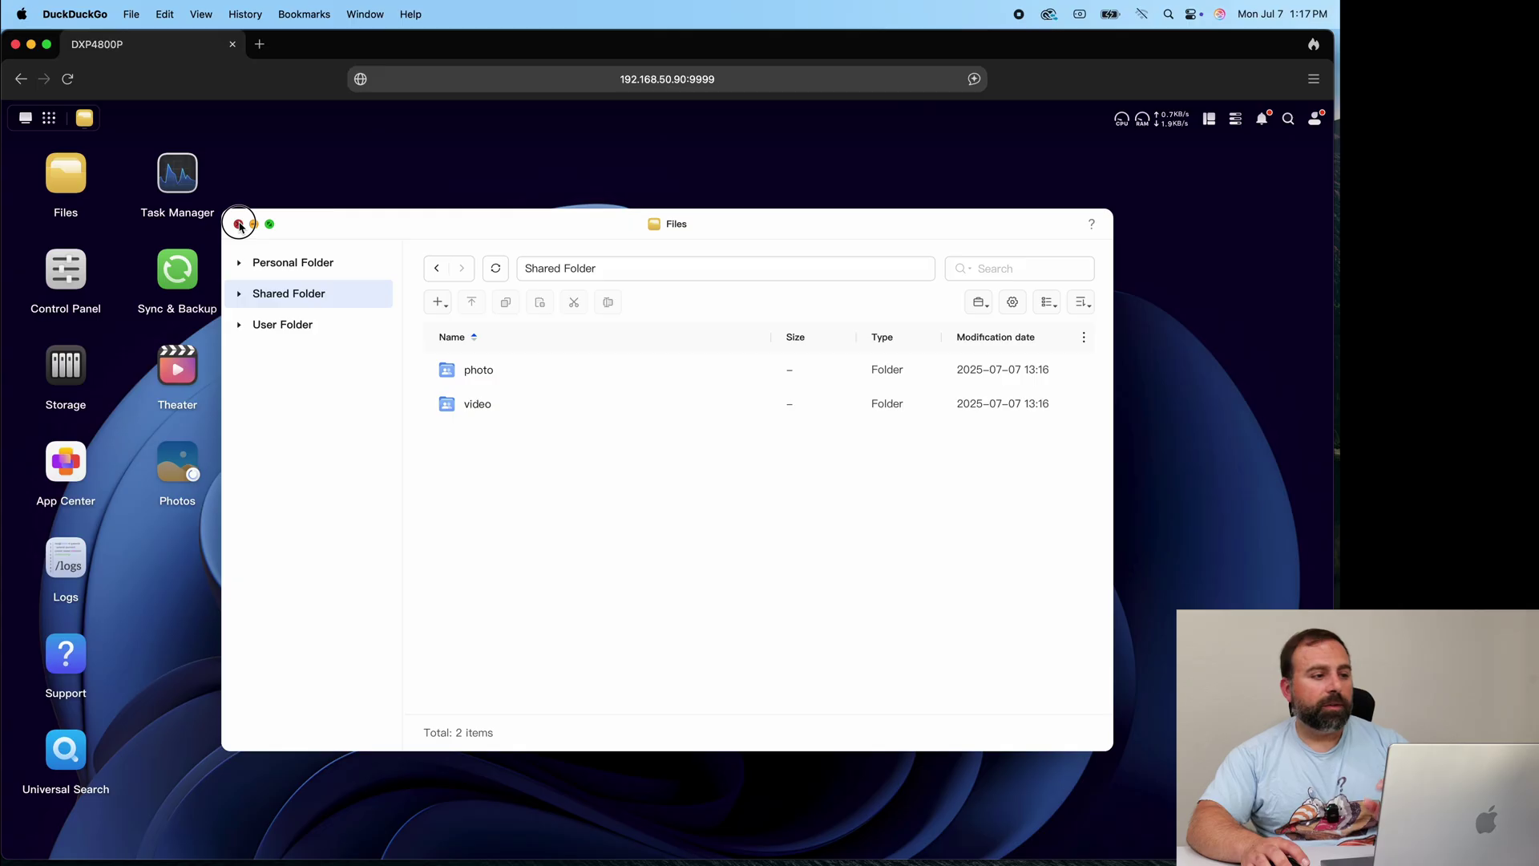
pyautogui.click(239, 226)
# Check the sync progress of Storage Pool 1 in the Storage app and close it
pyautogui.doubleClick(96, 368)
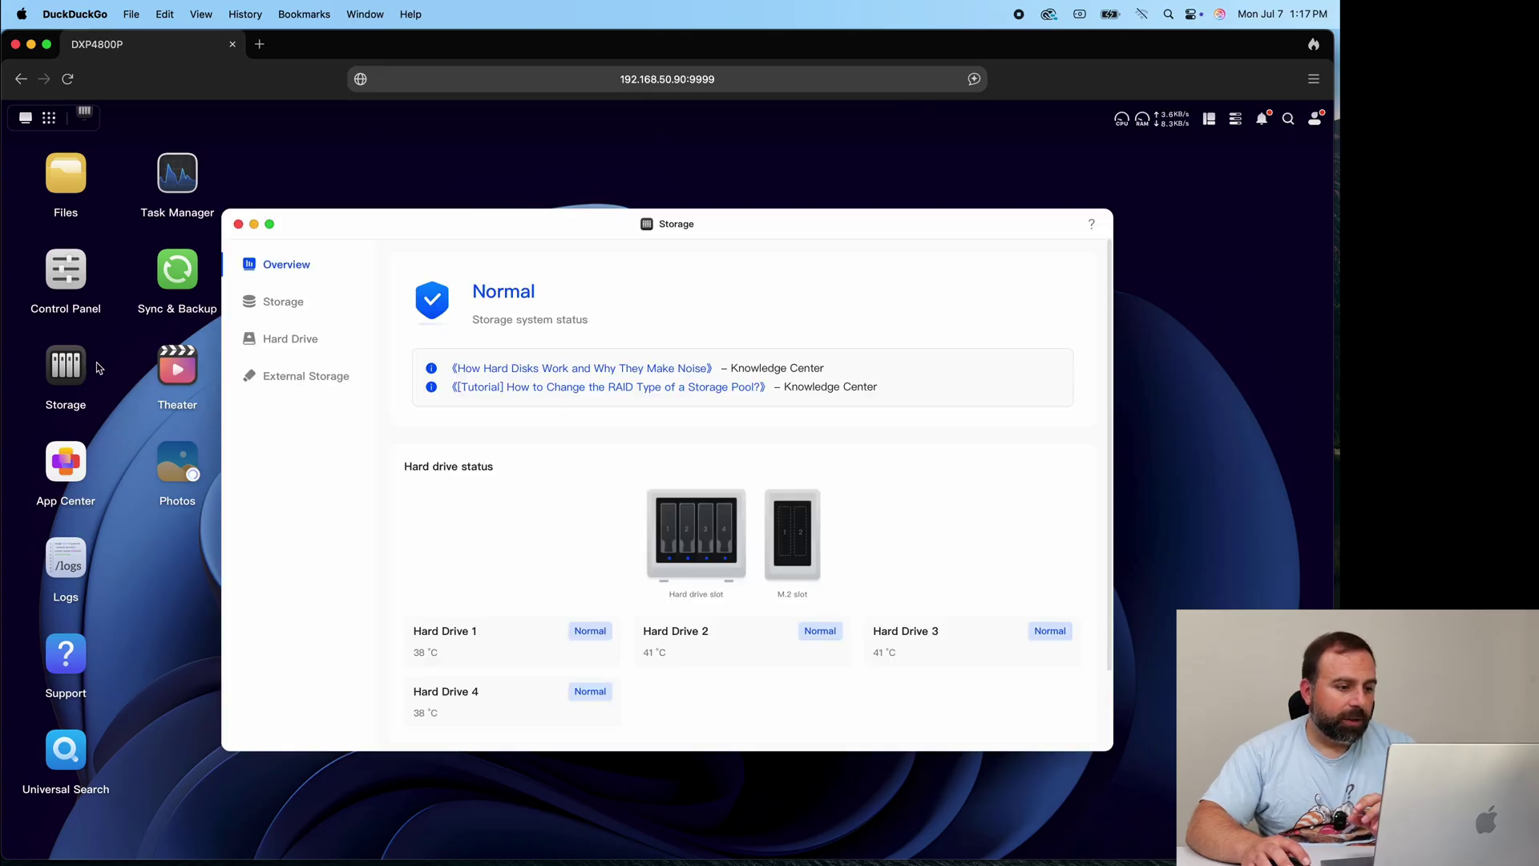
pyautogui.click(287, 301)
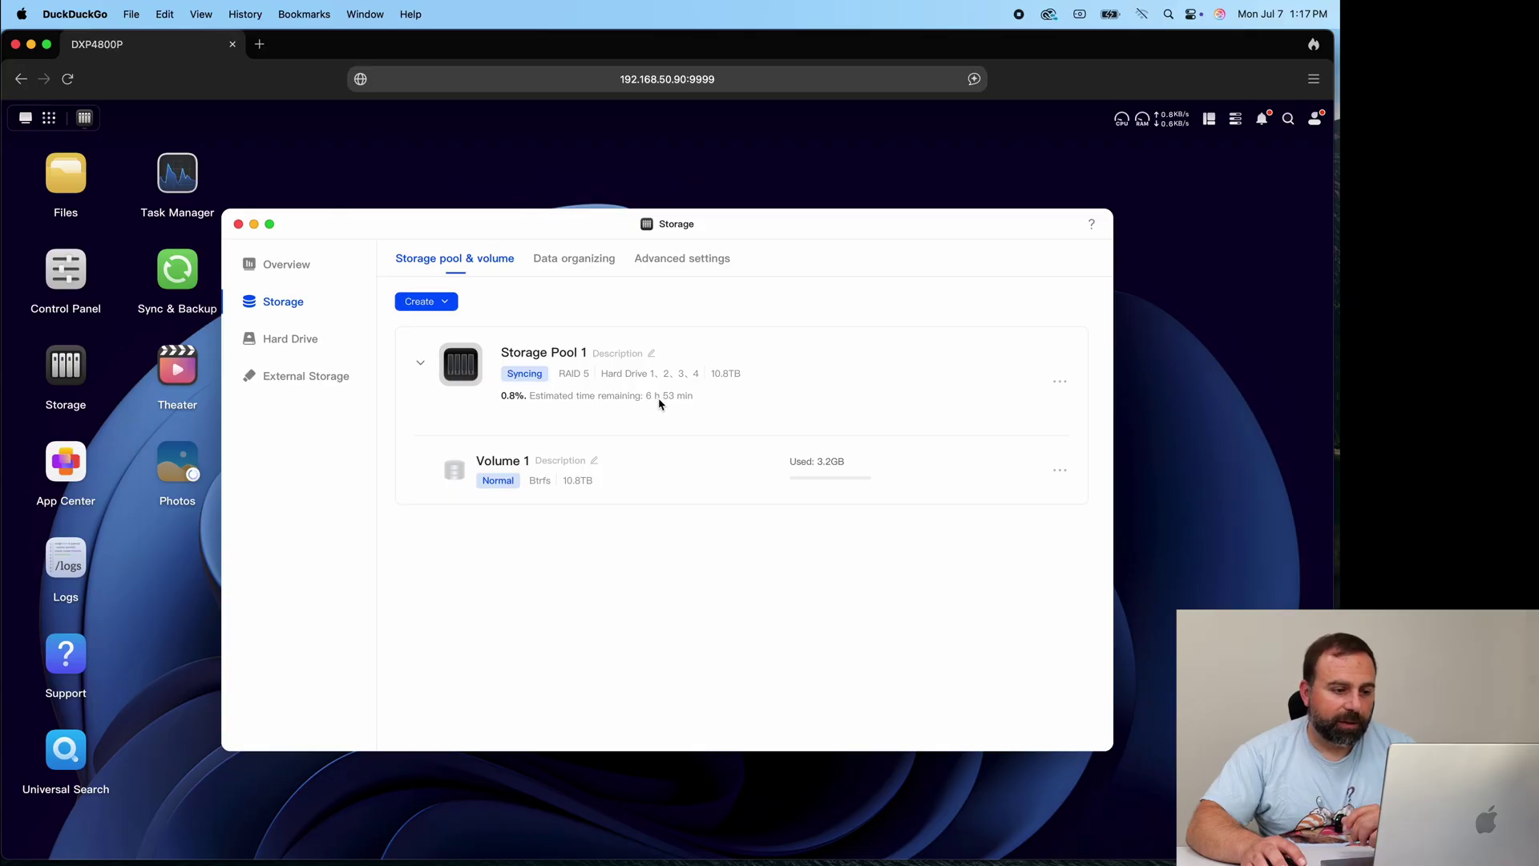
pyautogui.click(239, 225)
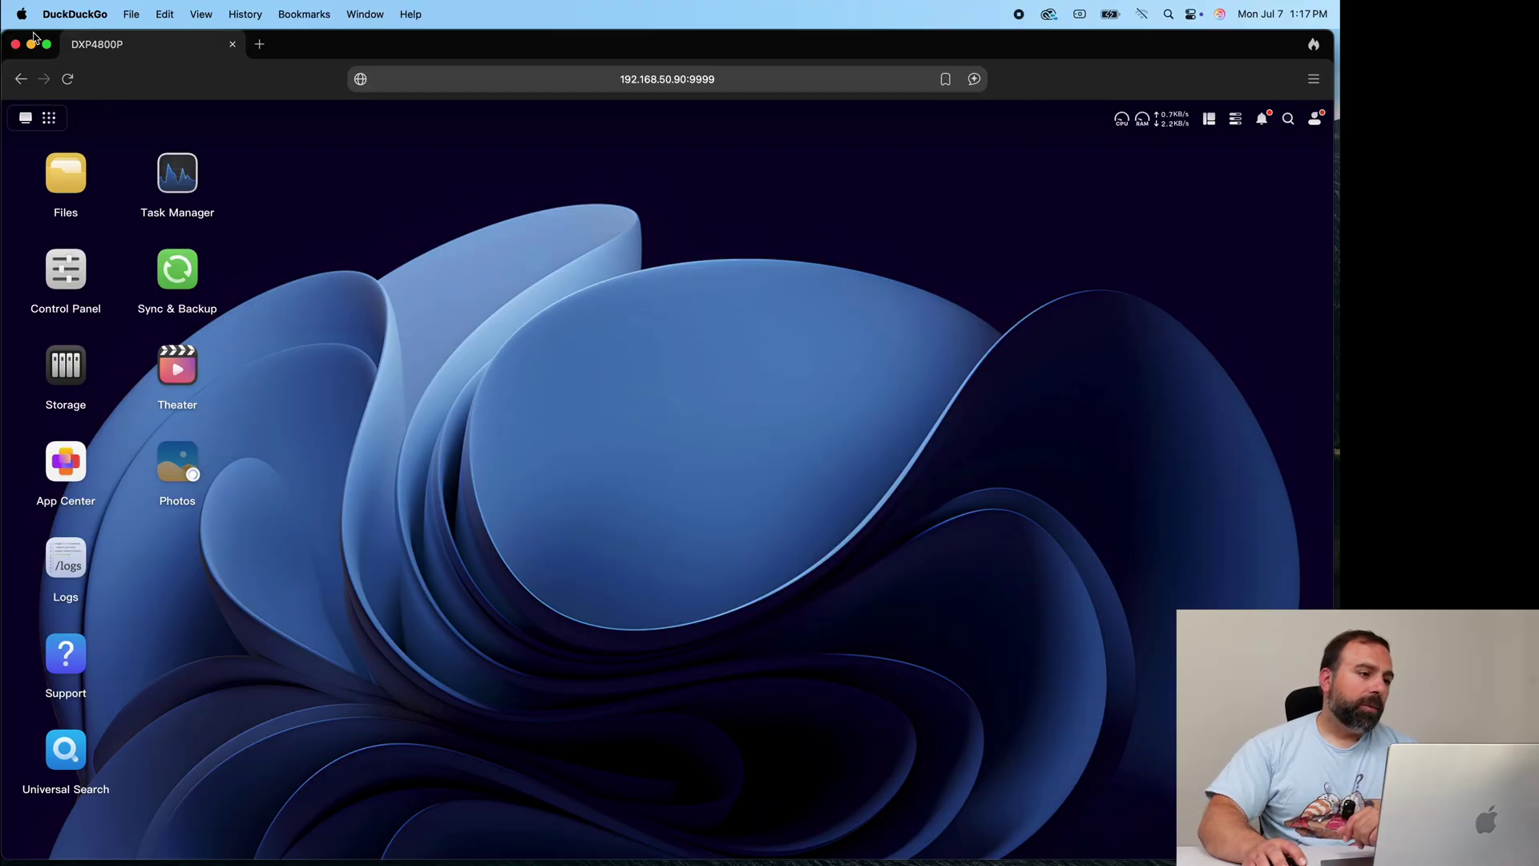
pyautogui.moveTo(165, 849)
pyautogui.click(68, 833)
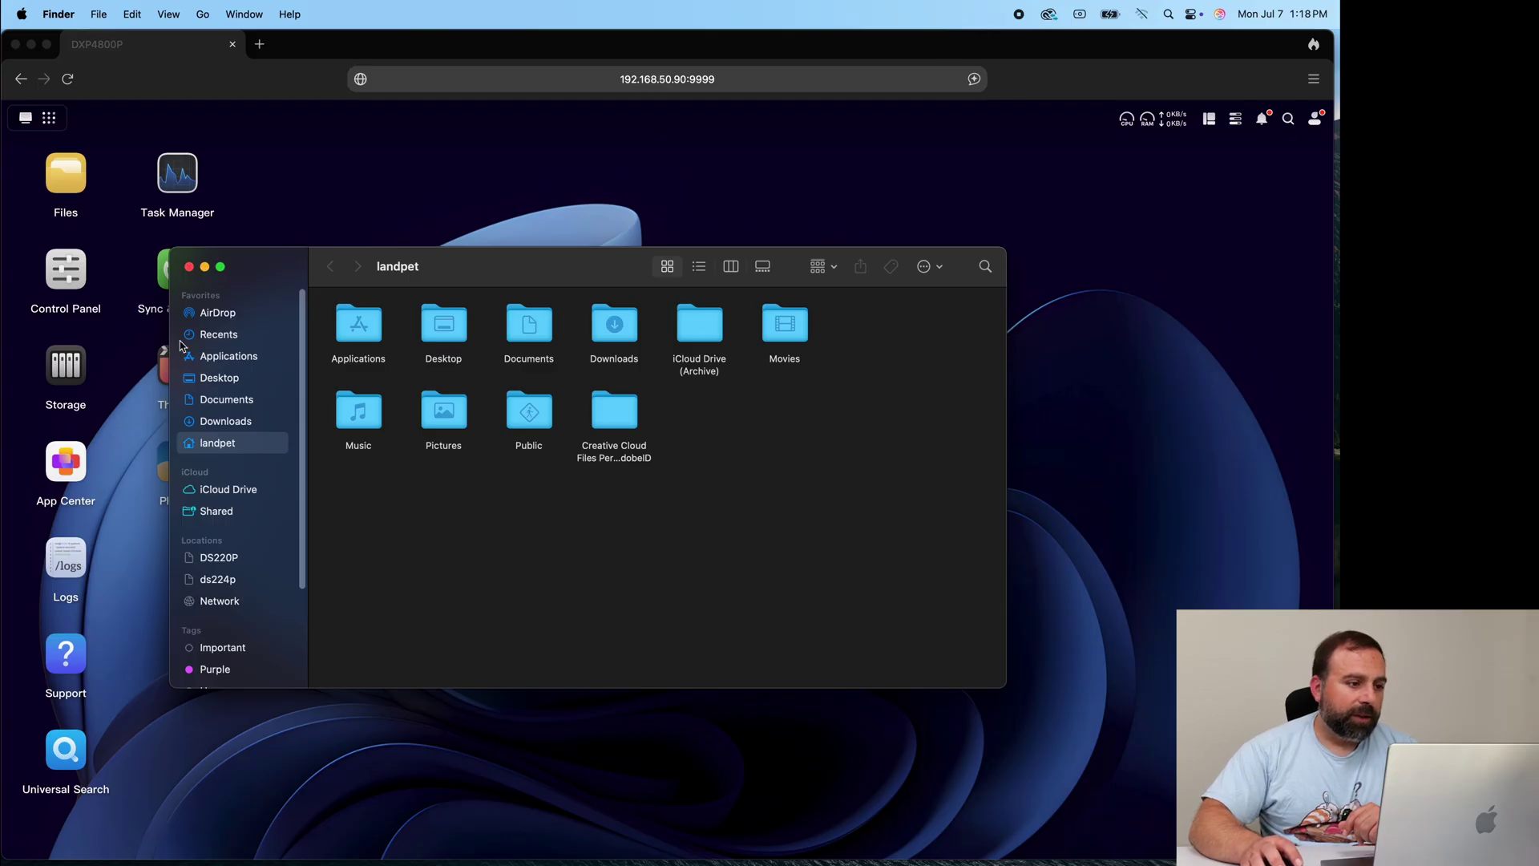
pyautogui.click(204, 268)
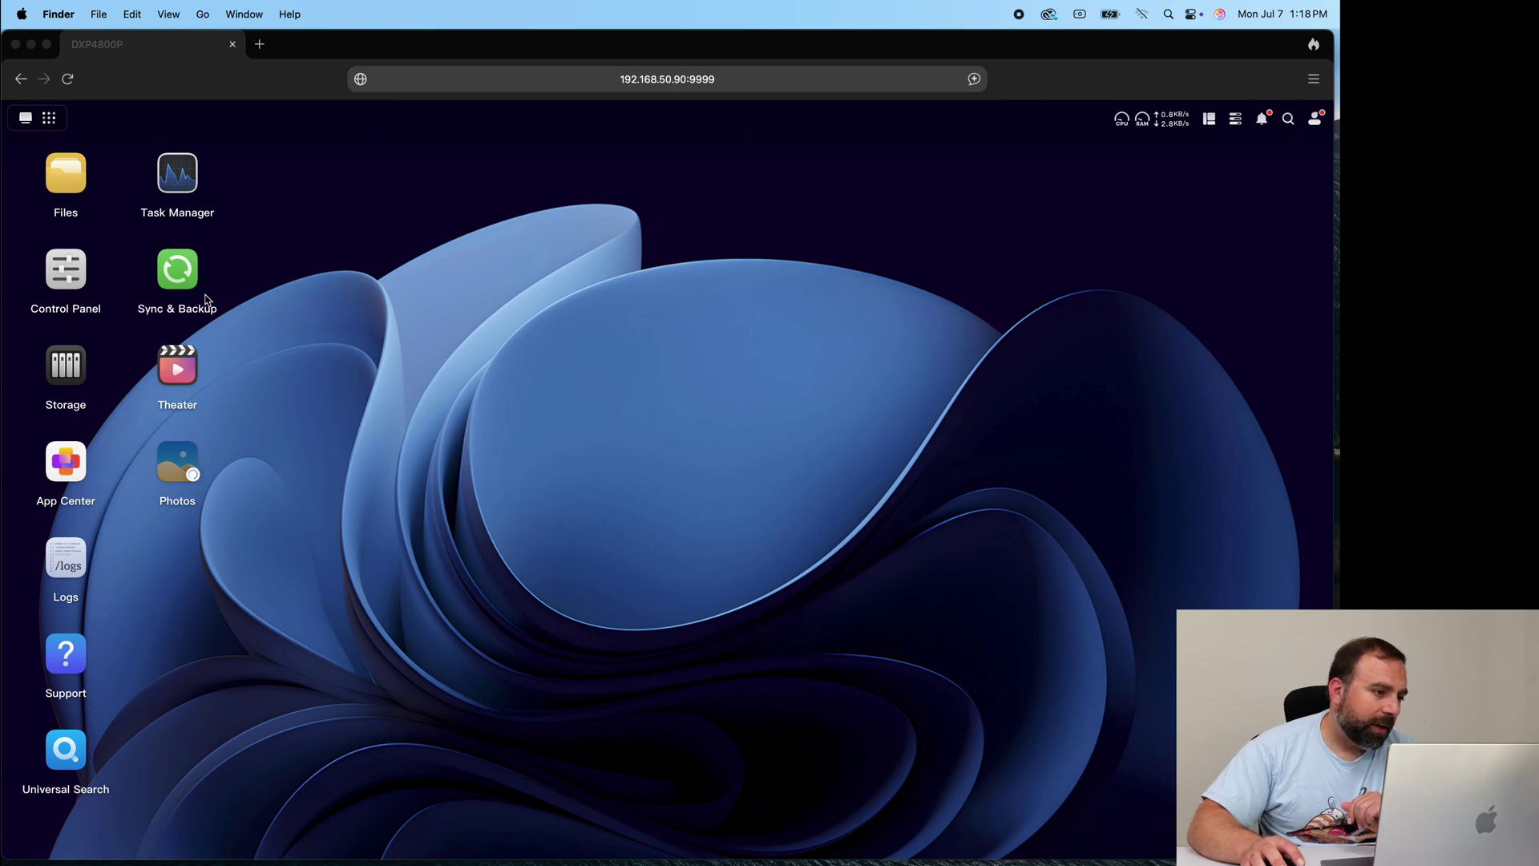
# Make sure the SMB service is enabled in Control Panel's File Service settings and apply the settings
pyautogui.click(57, 268)
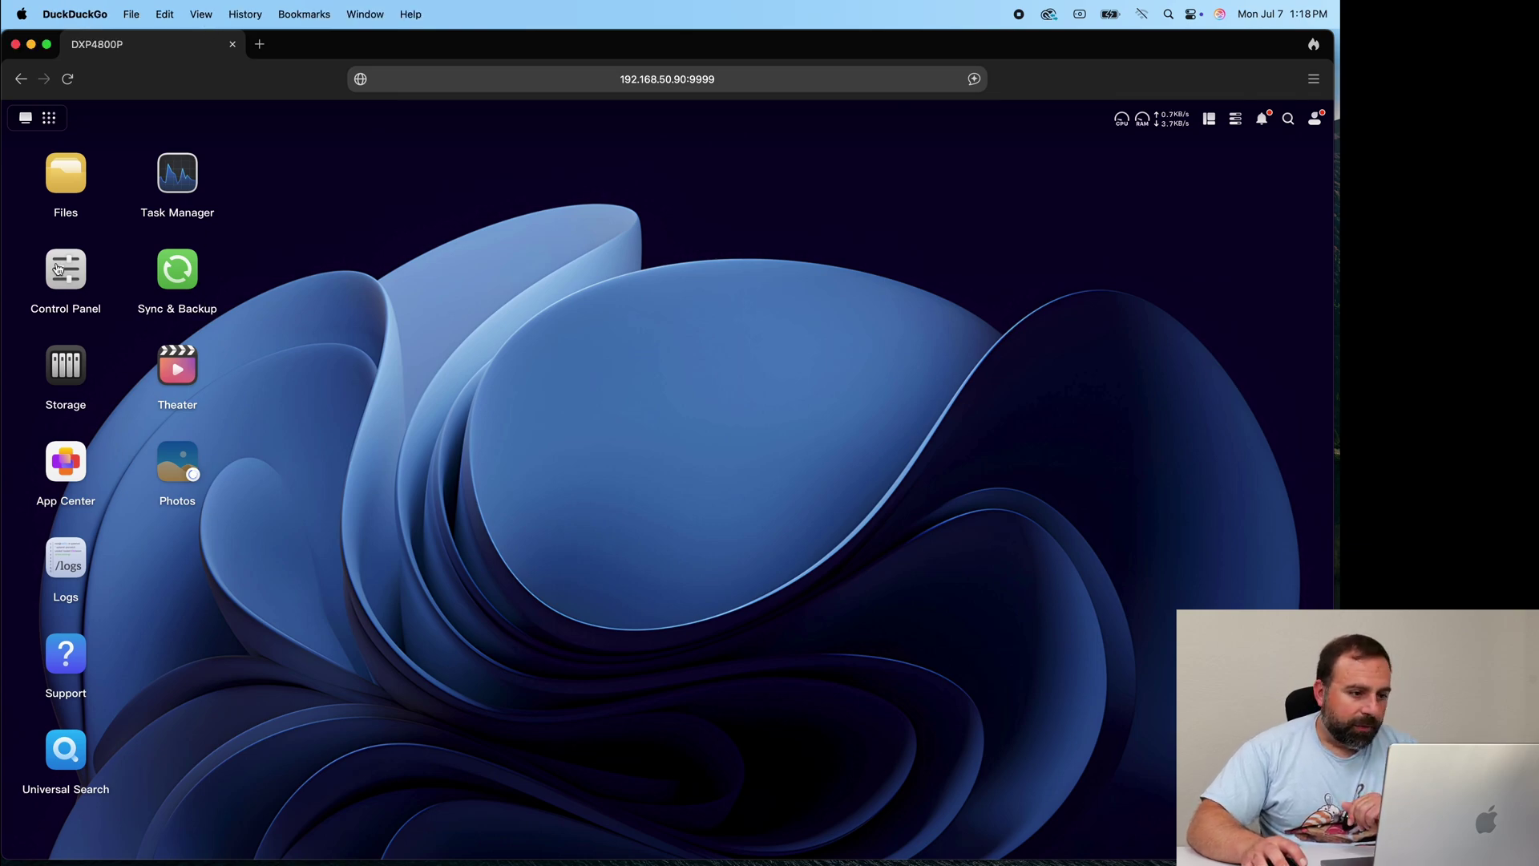
pyautogui.click(62, 276)
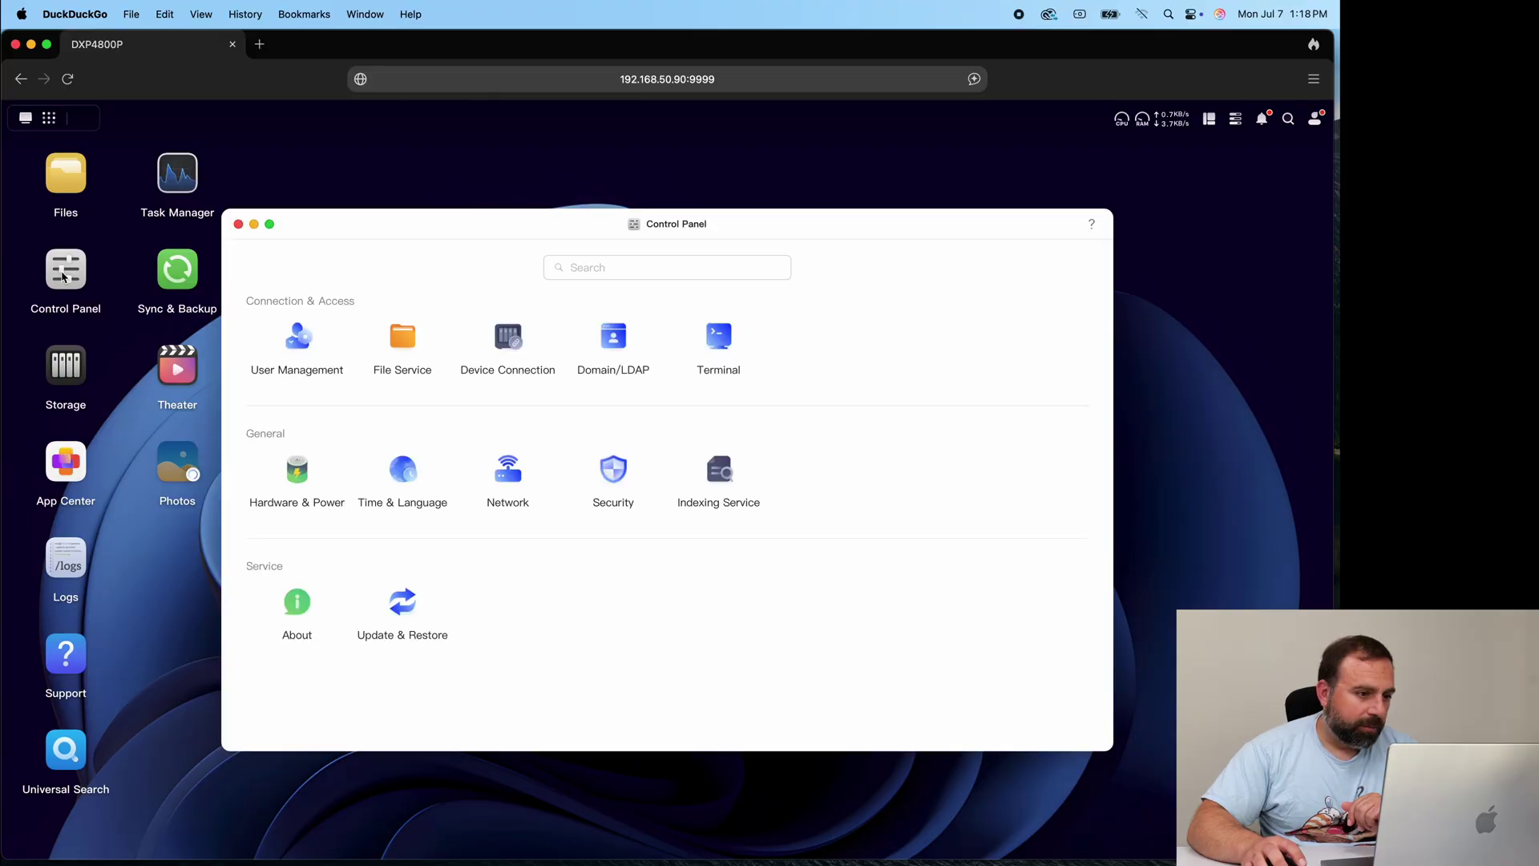
pyautogui.click(505, 347)
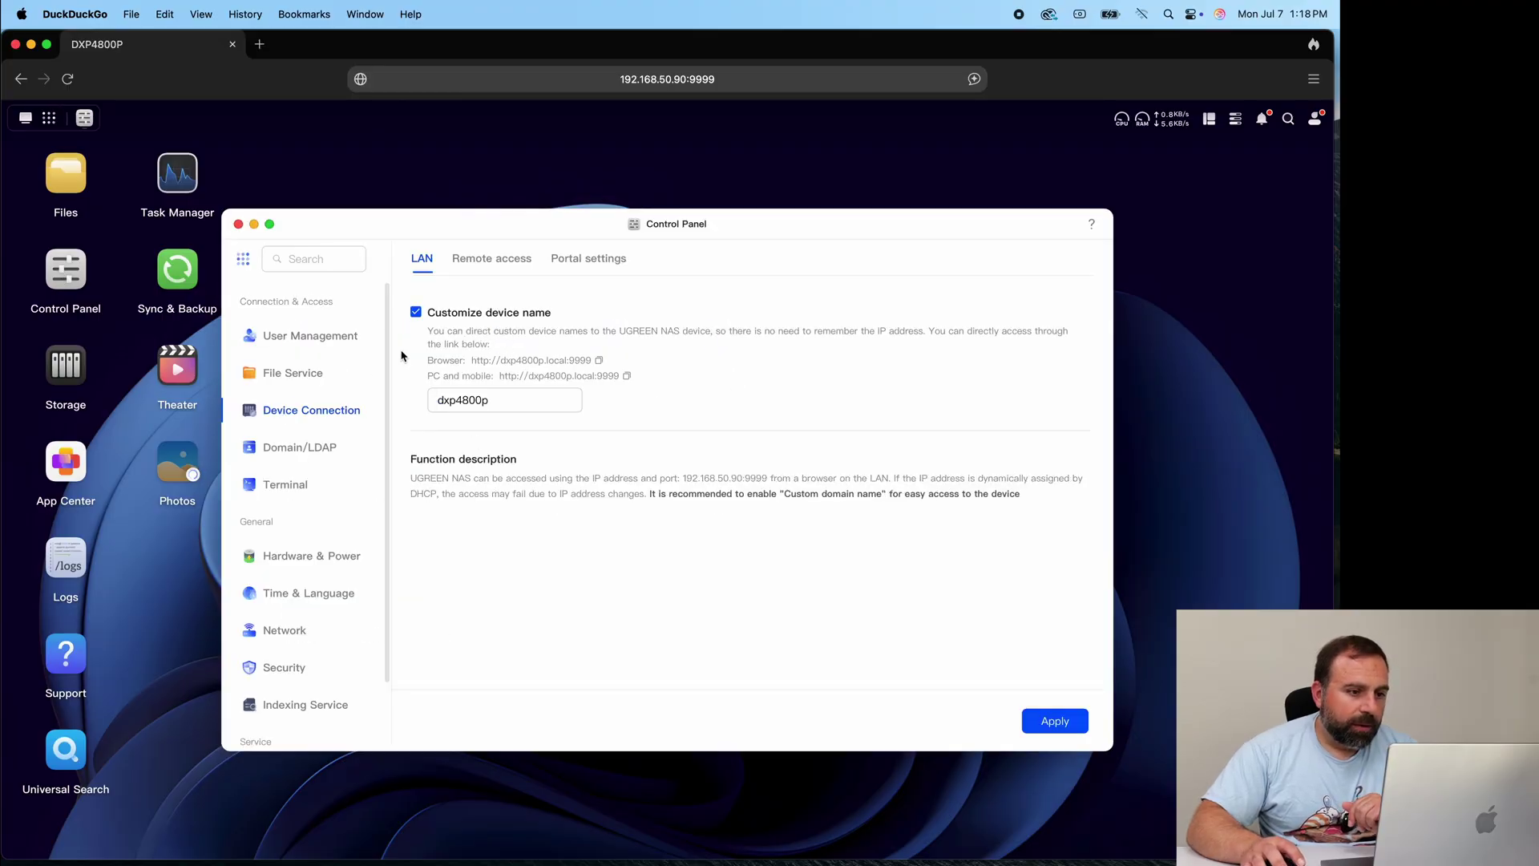
pyautogui.click(298, 373)
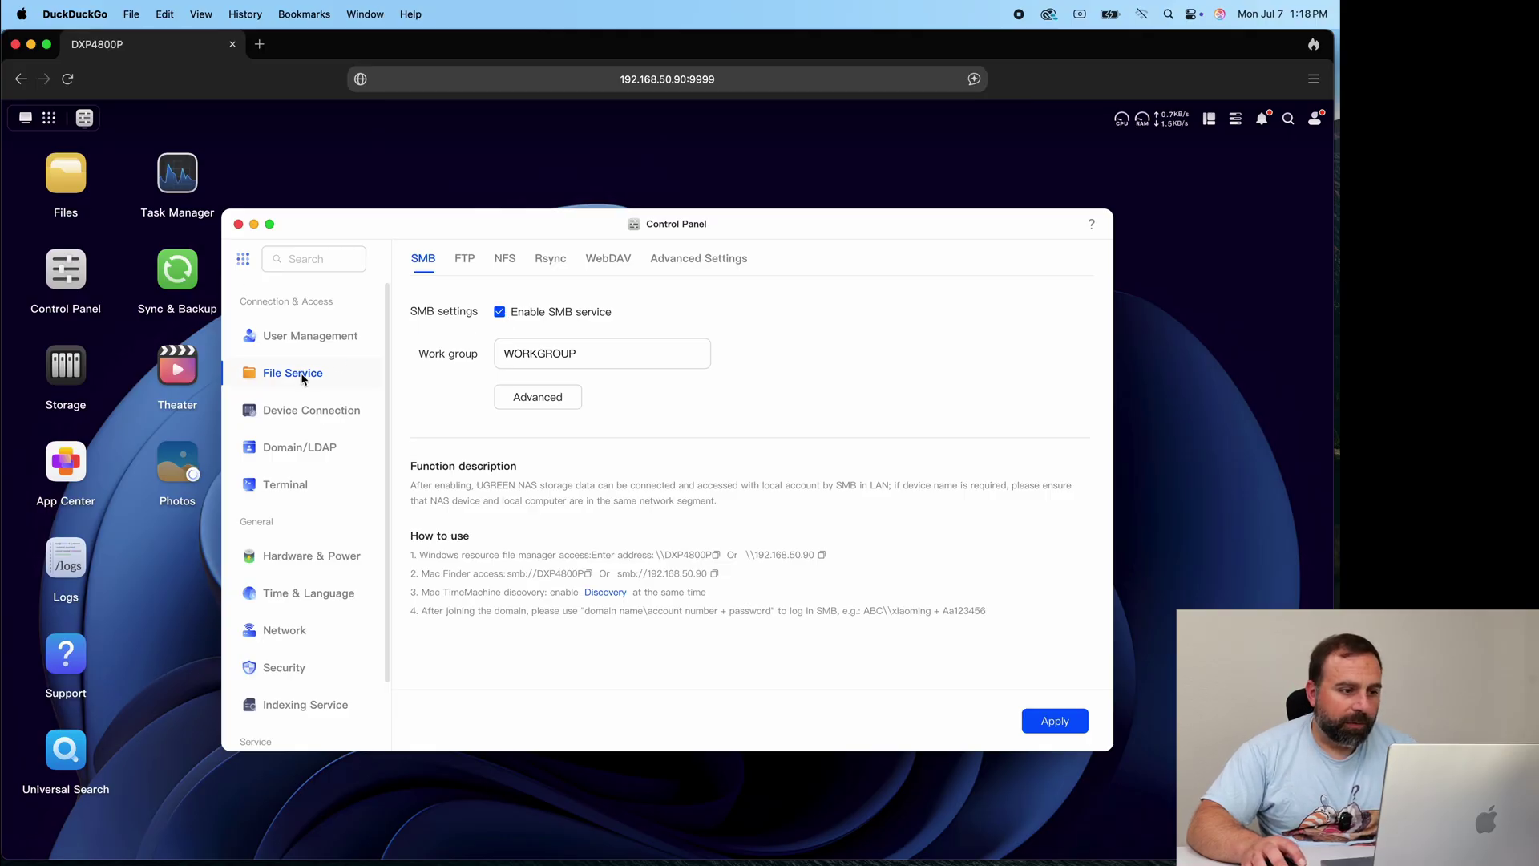
pyautogui.click(501, 315)
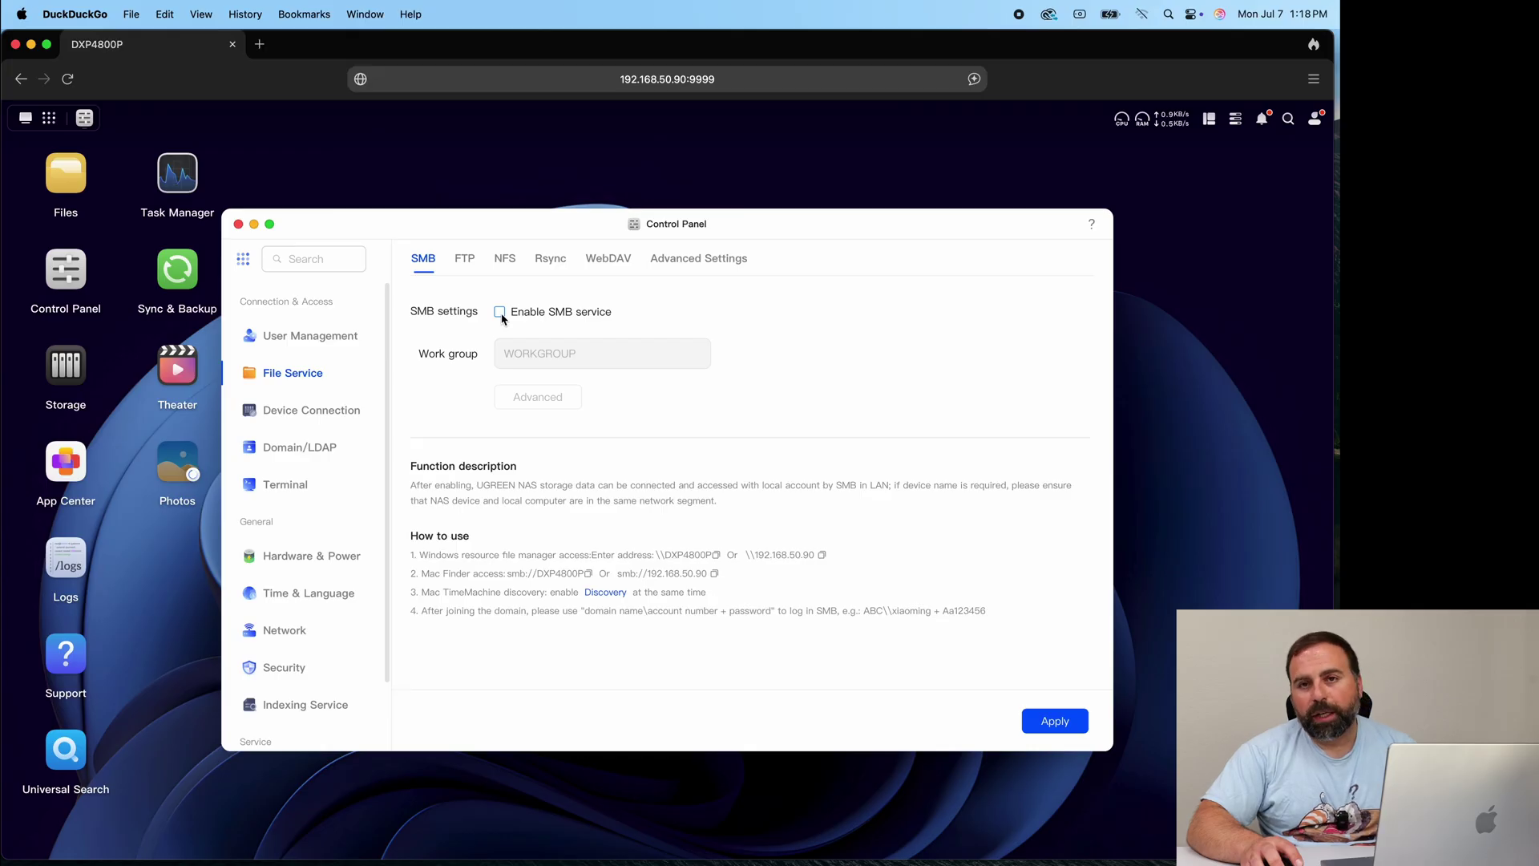
pyautogui.click(501, 313)
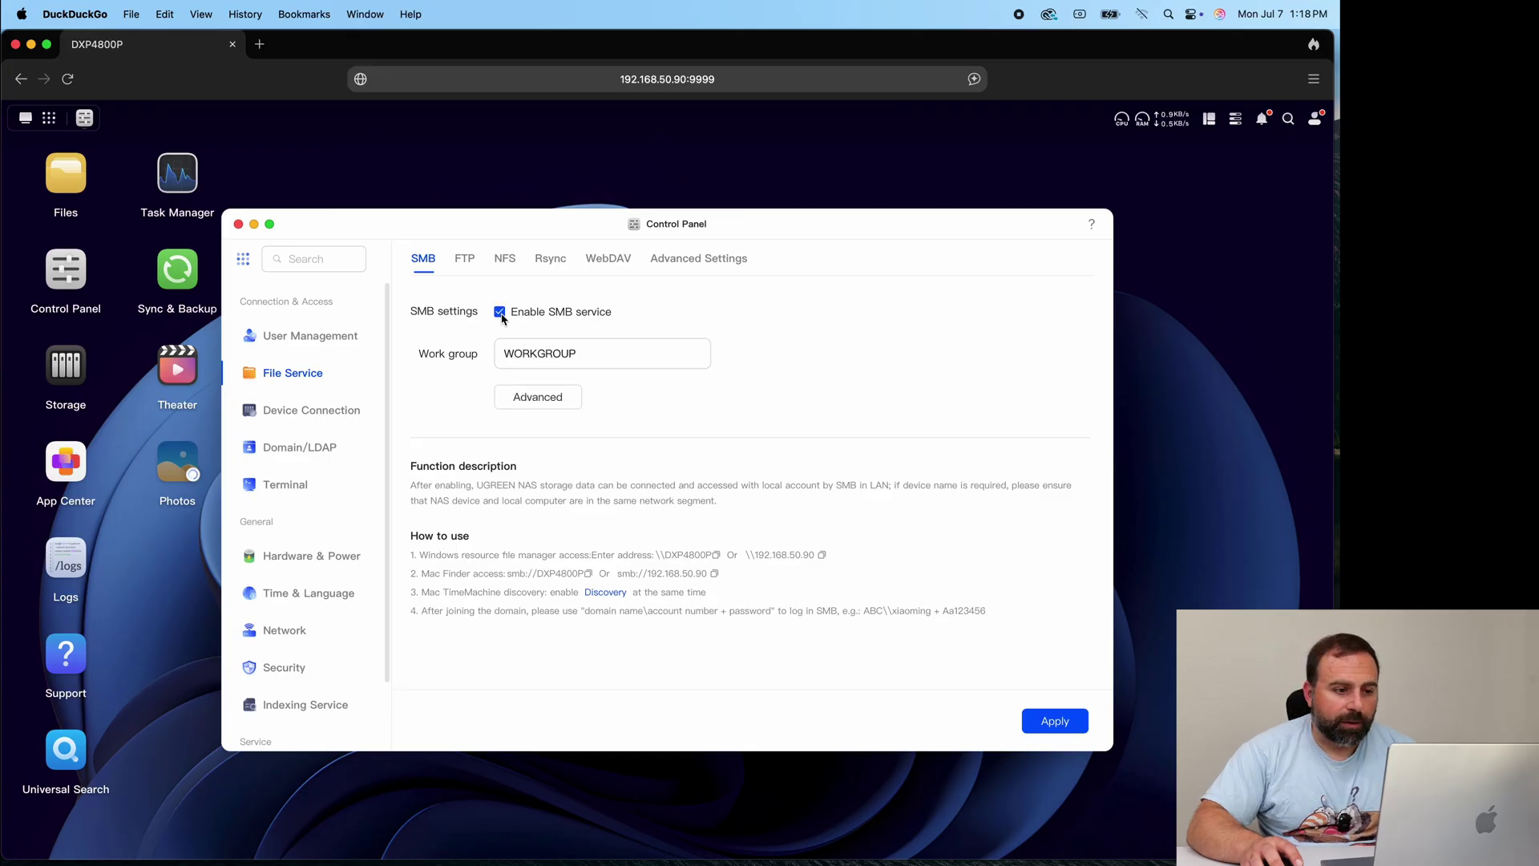
pyautogui.click(1051, 720)
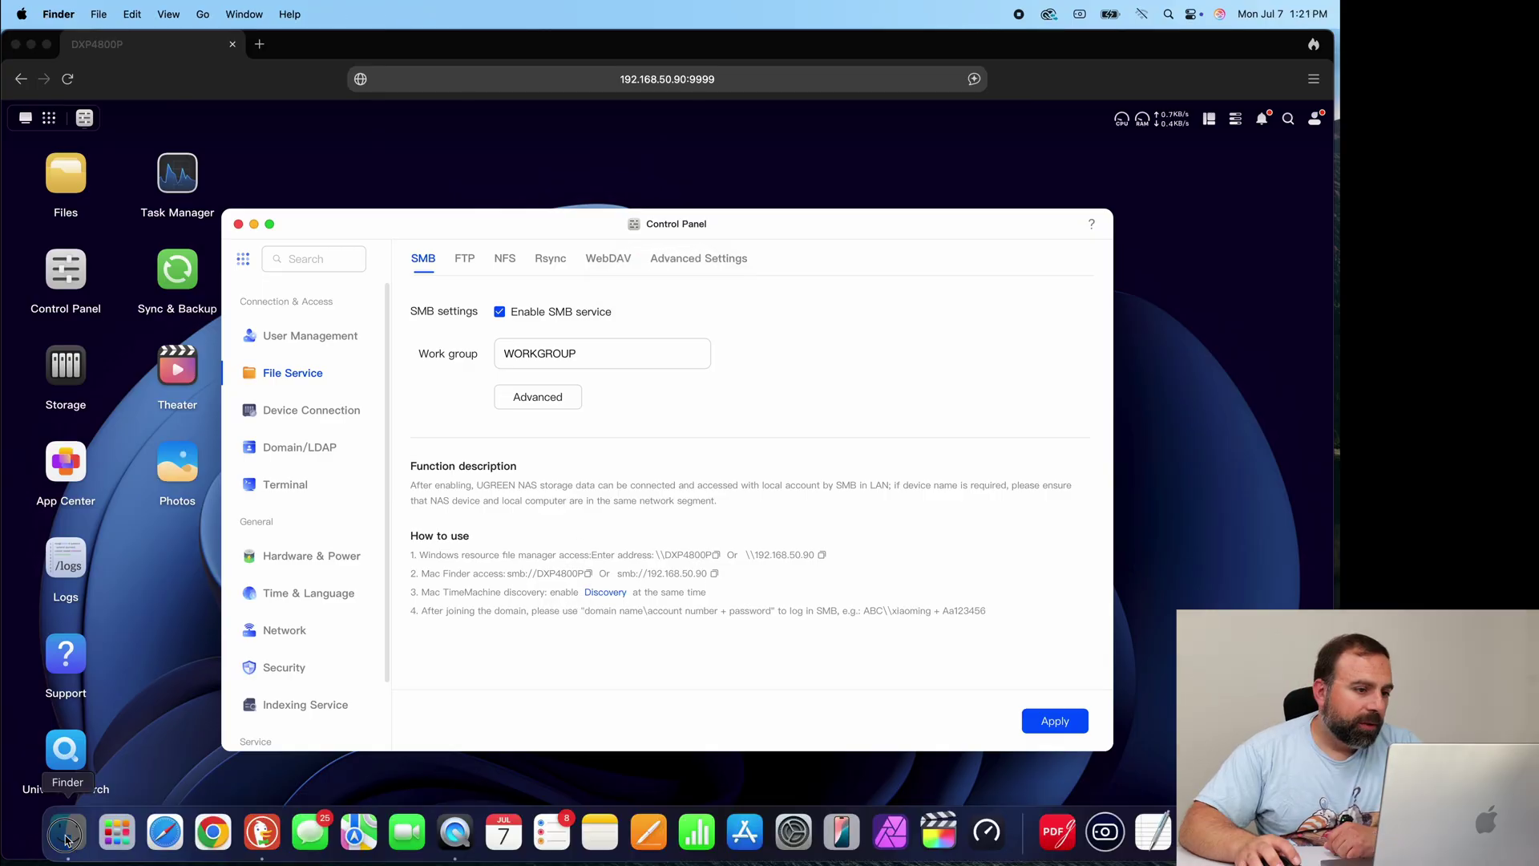
# Switch to Finder, connect to the server smb://DXP4800P and mount its photo volume
pyautogui.click(67, 831)
pyautogui.click(203, 13)
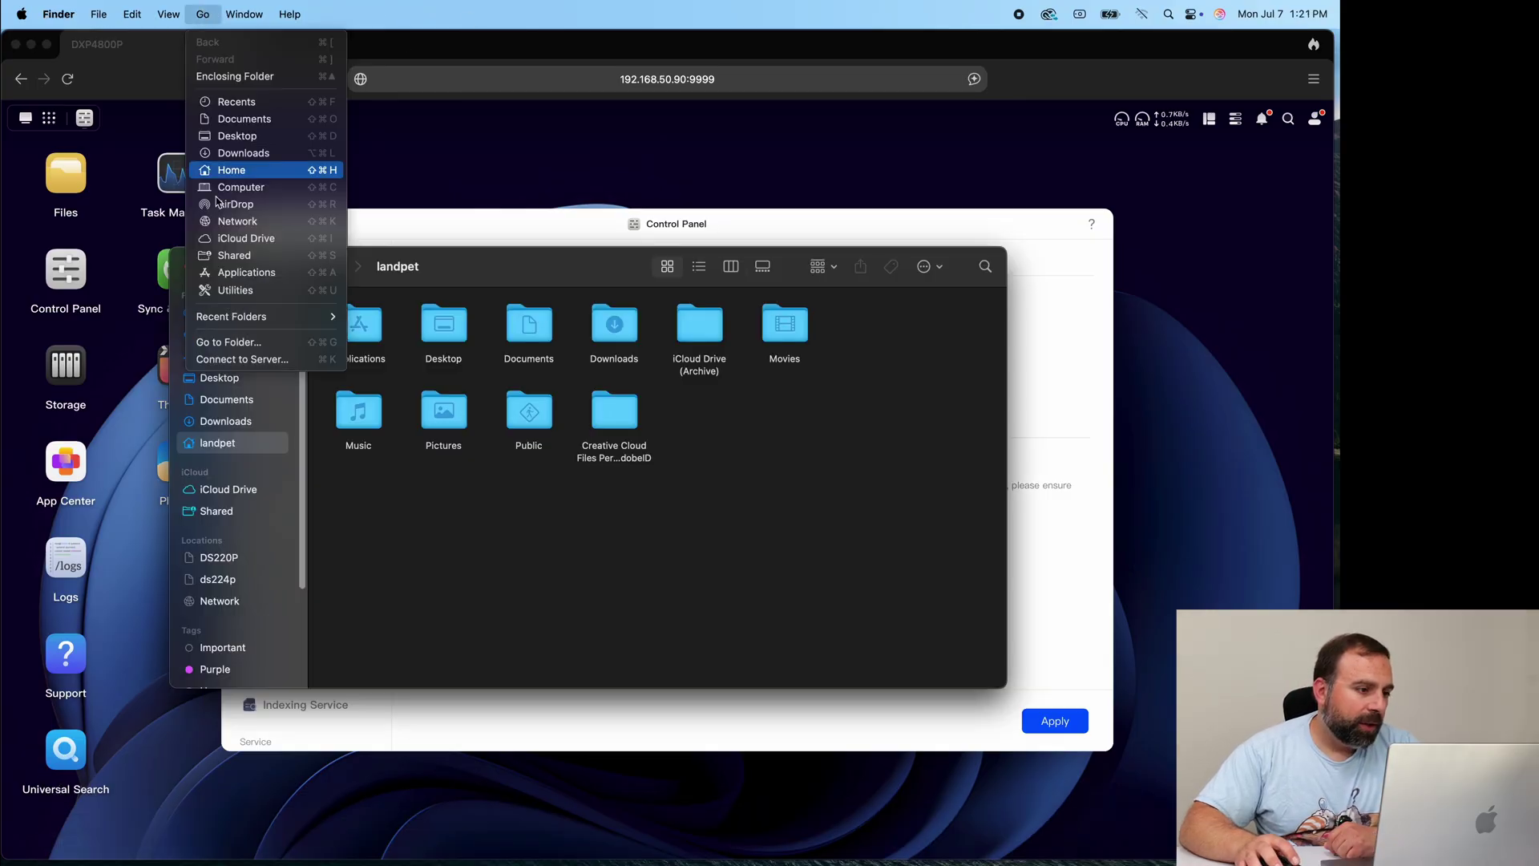
pyautogui.click(287, 360)
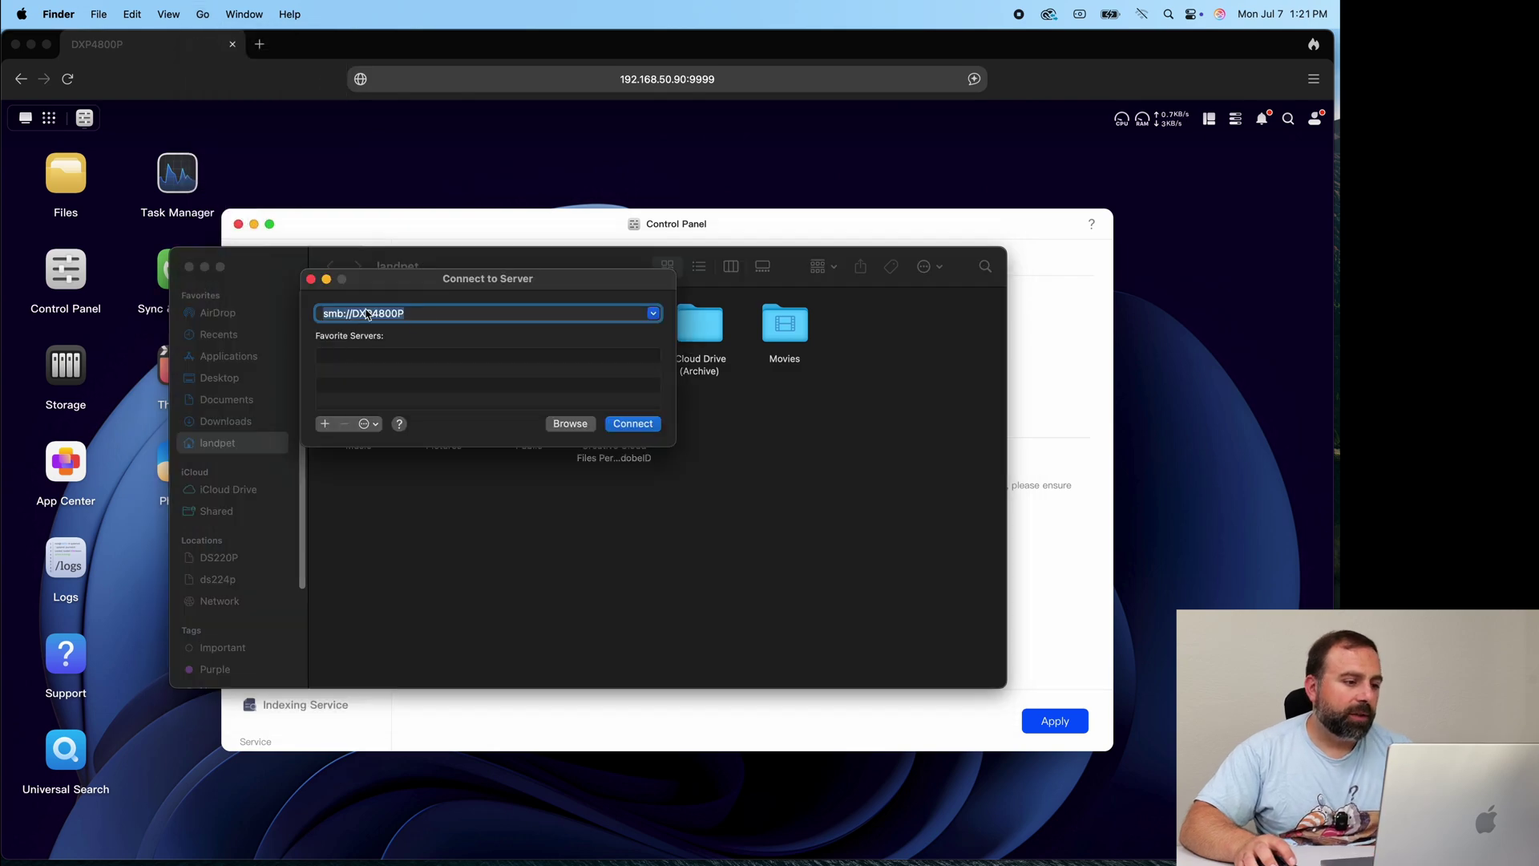
pyautogui.write('vnc://')
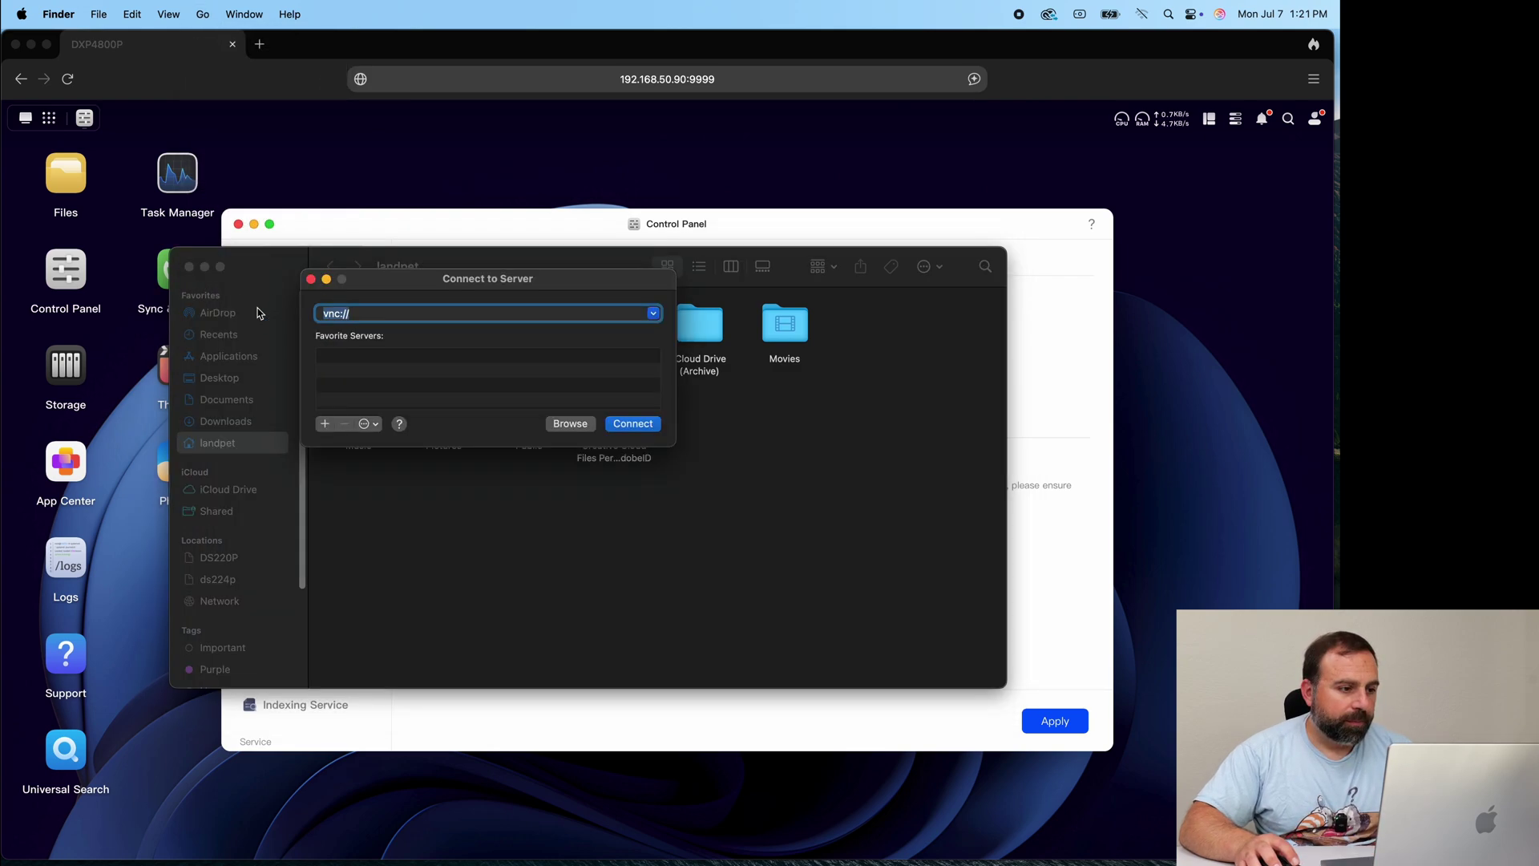
pyautogui.press('super+z')
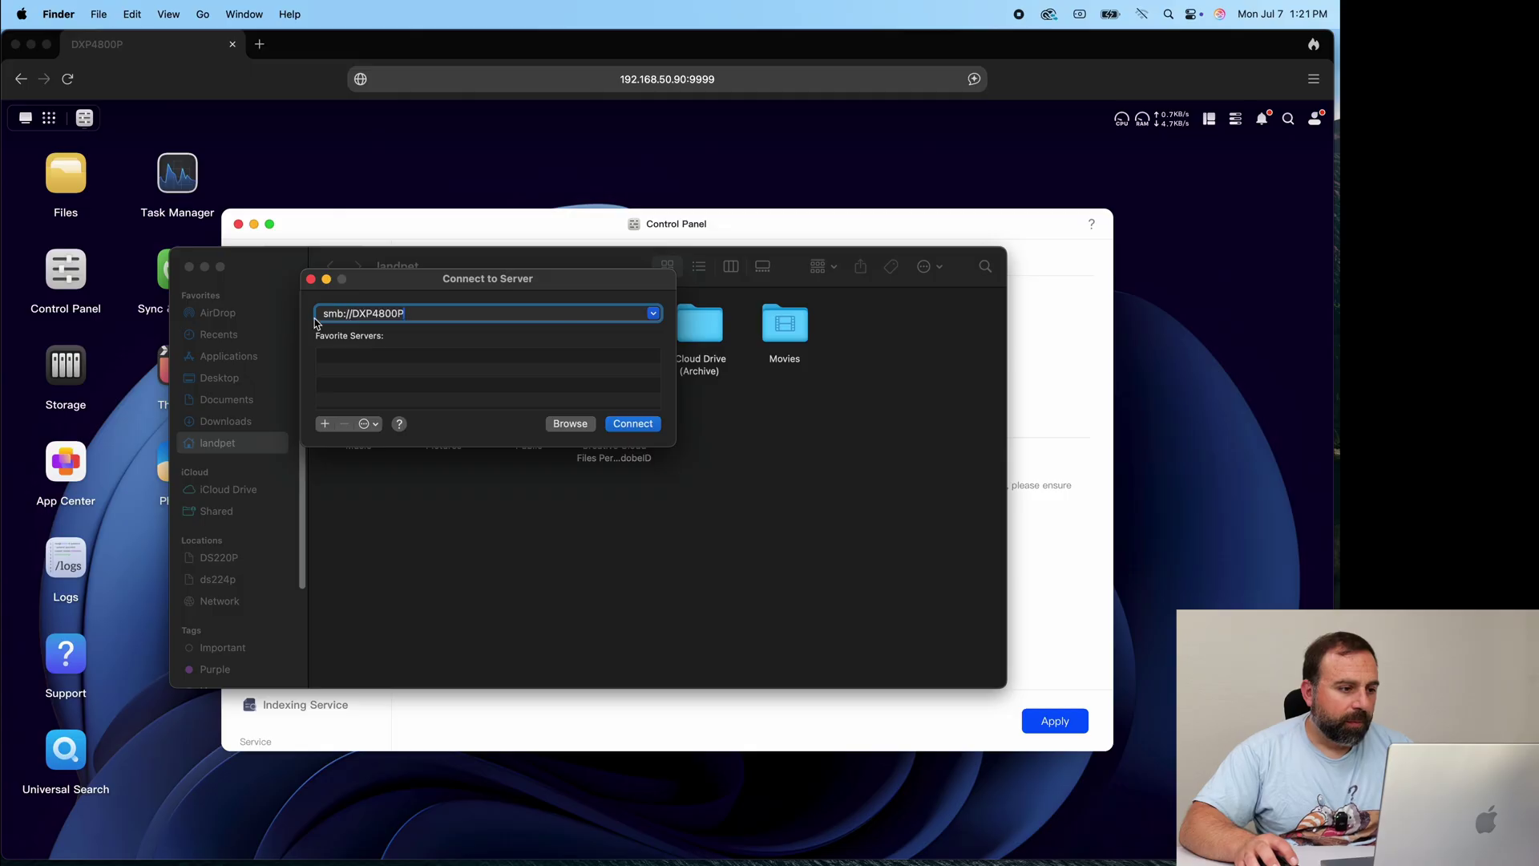
pyautogui.click(633, 424)
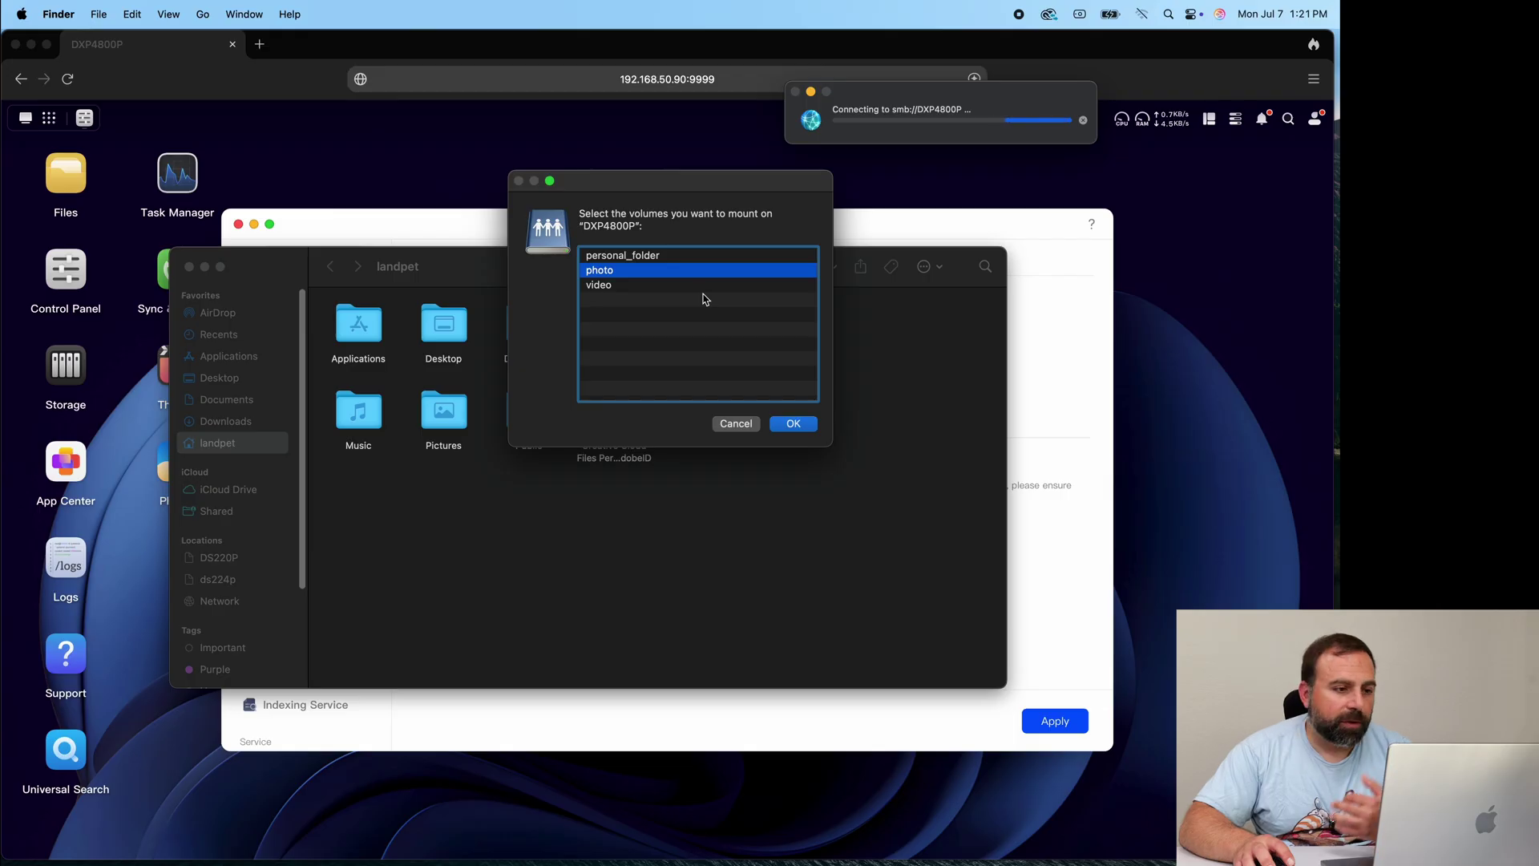
pyautogui.click(791, 427)
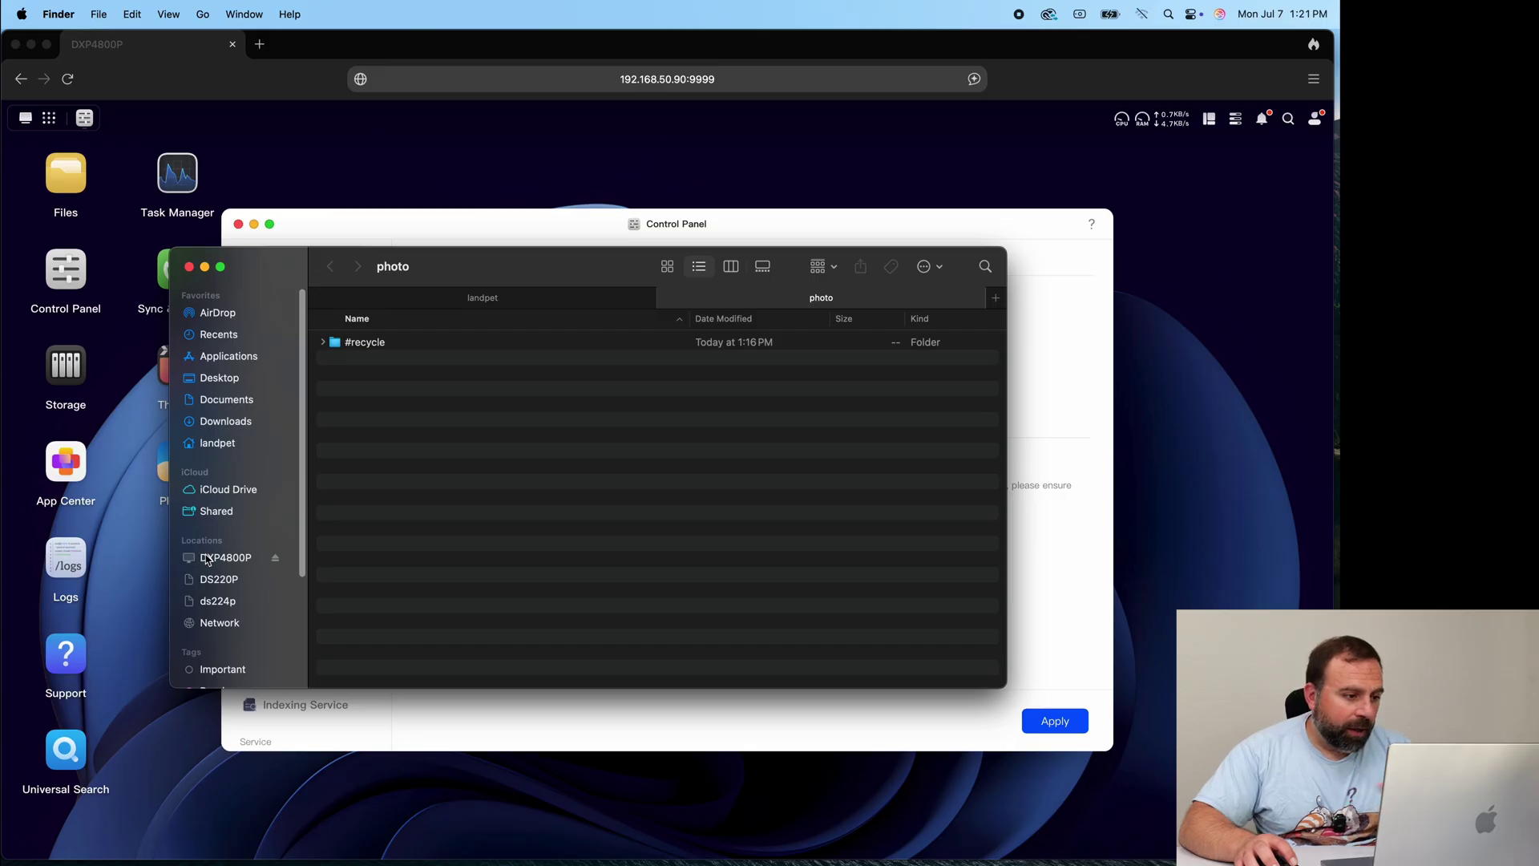
# Open the video share on the DXP4800P server and return to the server's list of shares
pyautogui.click(214, 561)
pyautogui.doubleClick(395, 390)
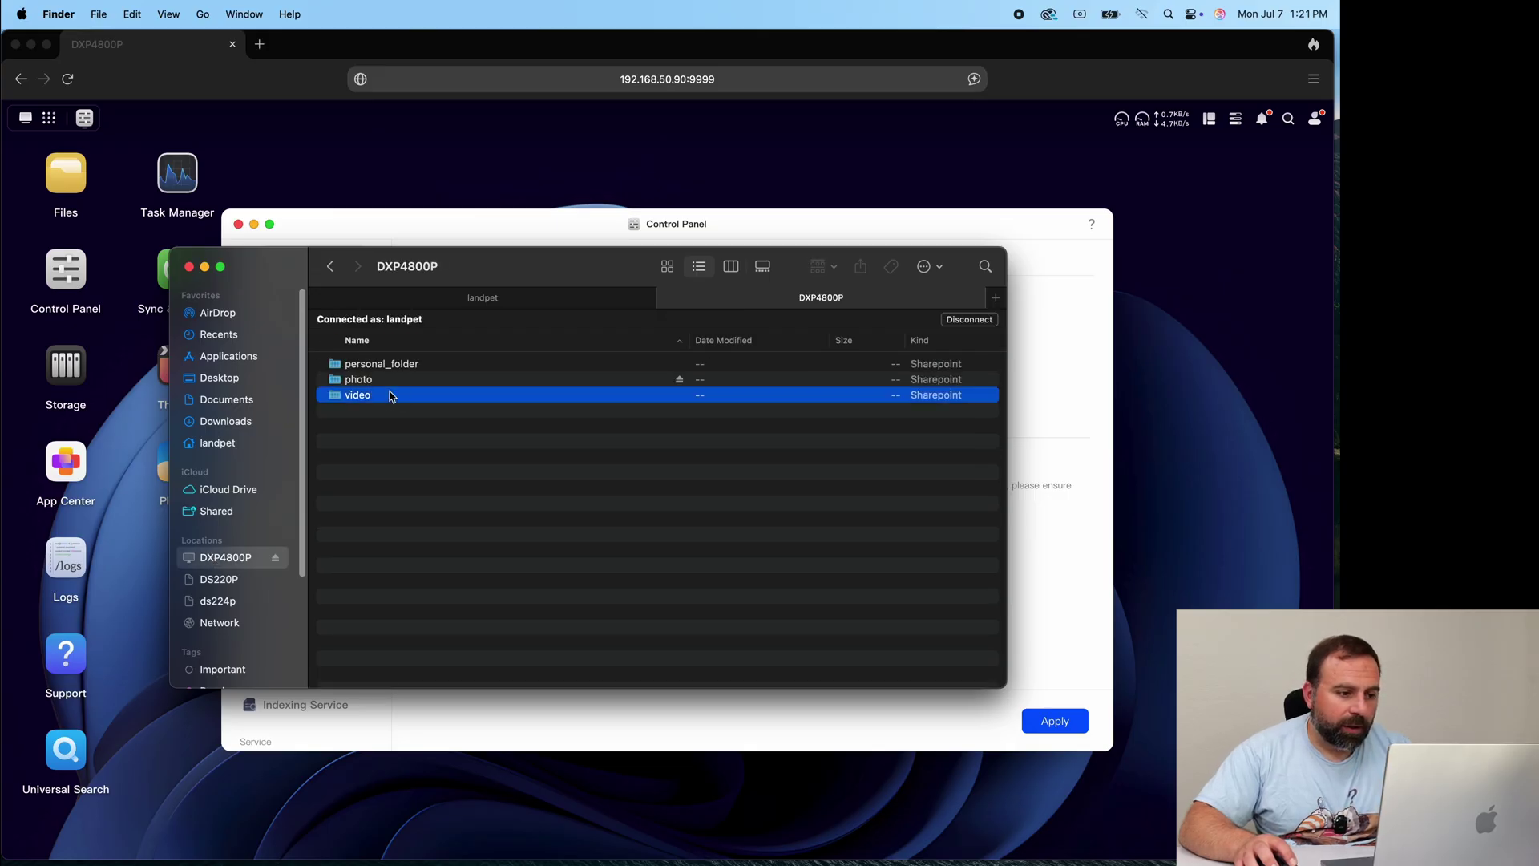
pyautogui.click(331, 271)
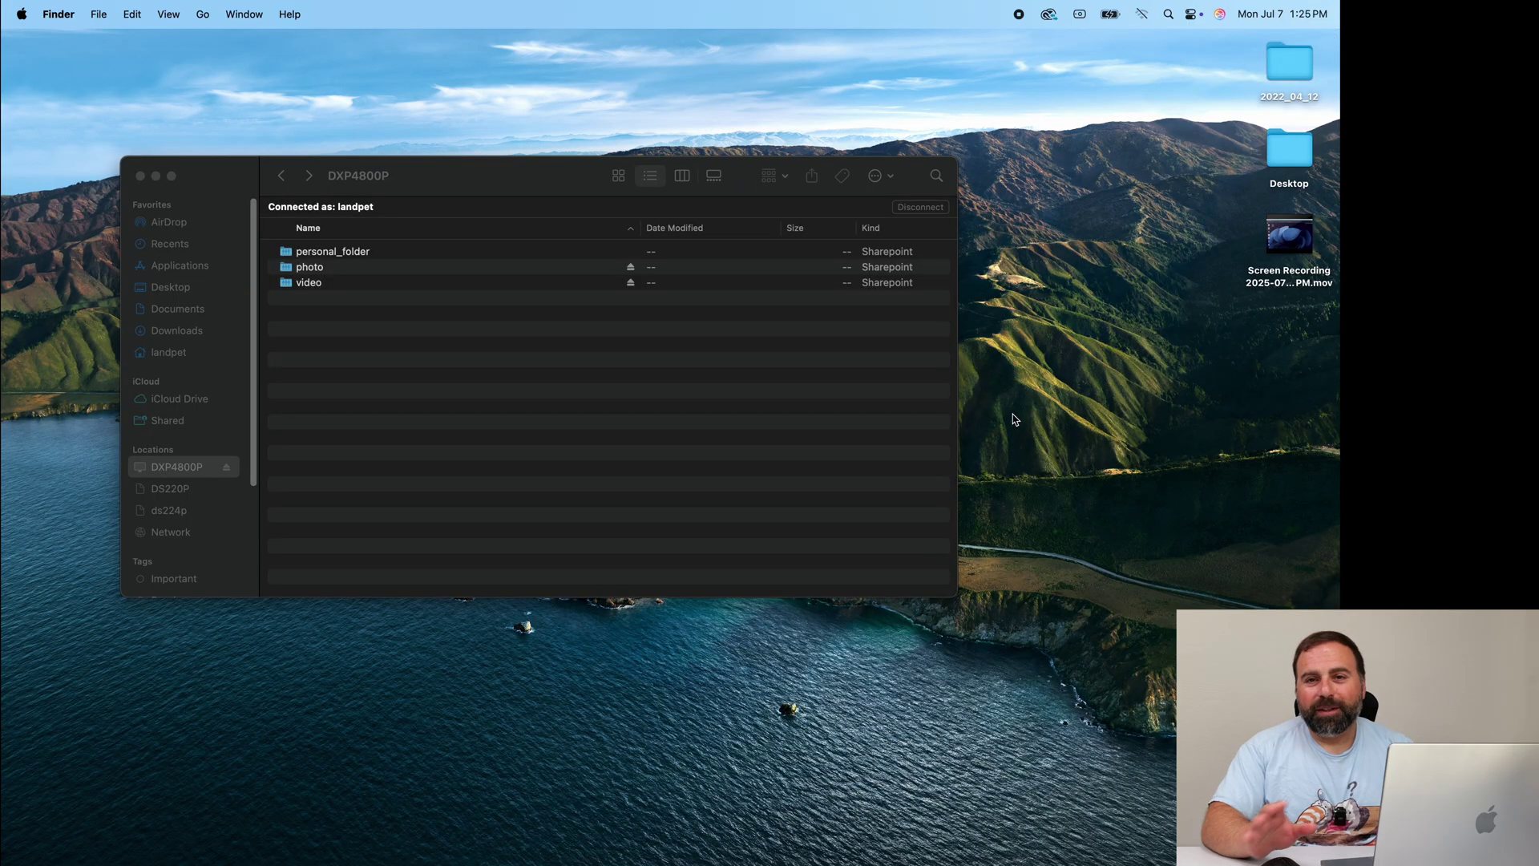
# Open the photo share, check the size of the desktop folder 2022_04_12, and close its info window
pyautogui.doubleClick(309, 267)
pyautogui.click(1280, 58)
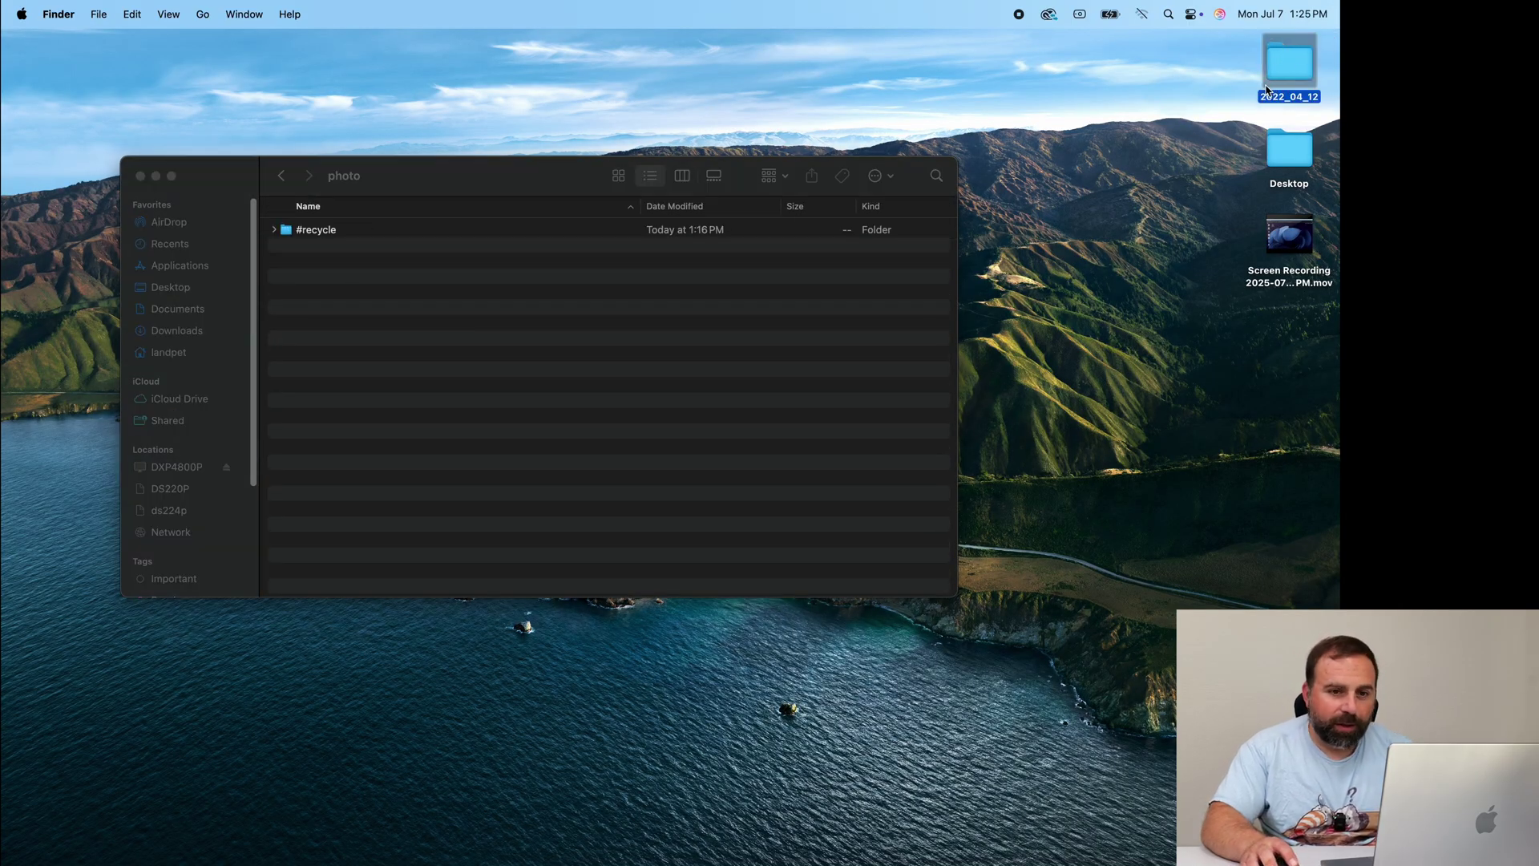
pyautogui.click(594, 343)
pyautogui.rightClick(1289, 66)
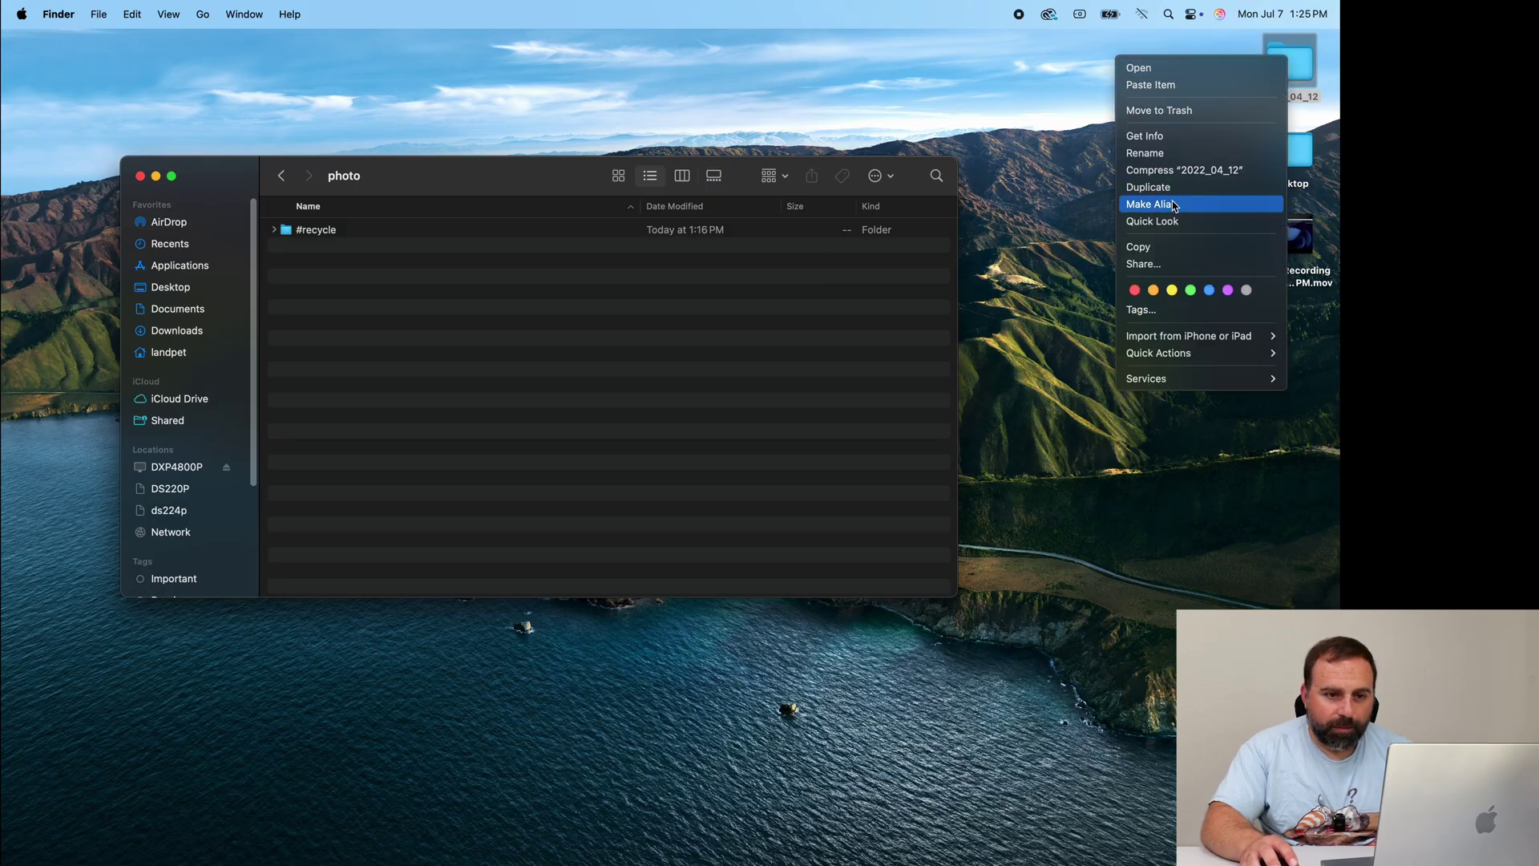
pyautogui.click(1176, 136)
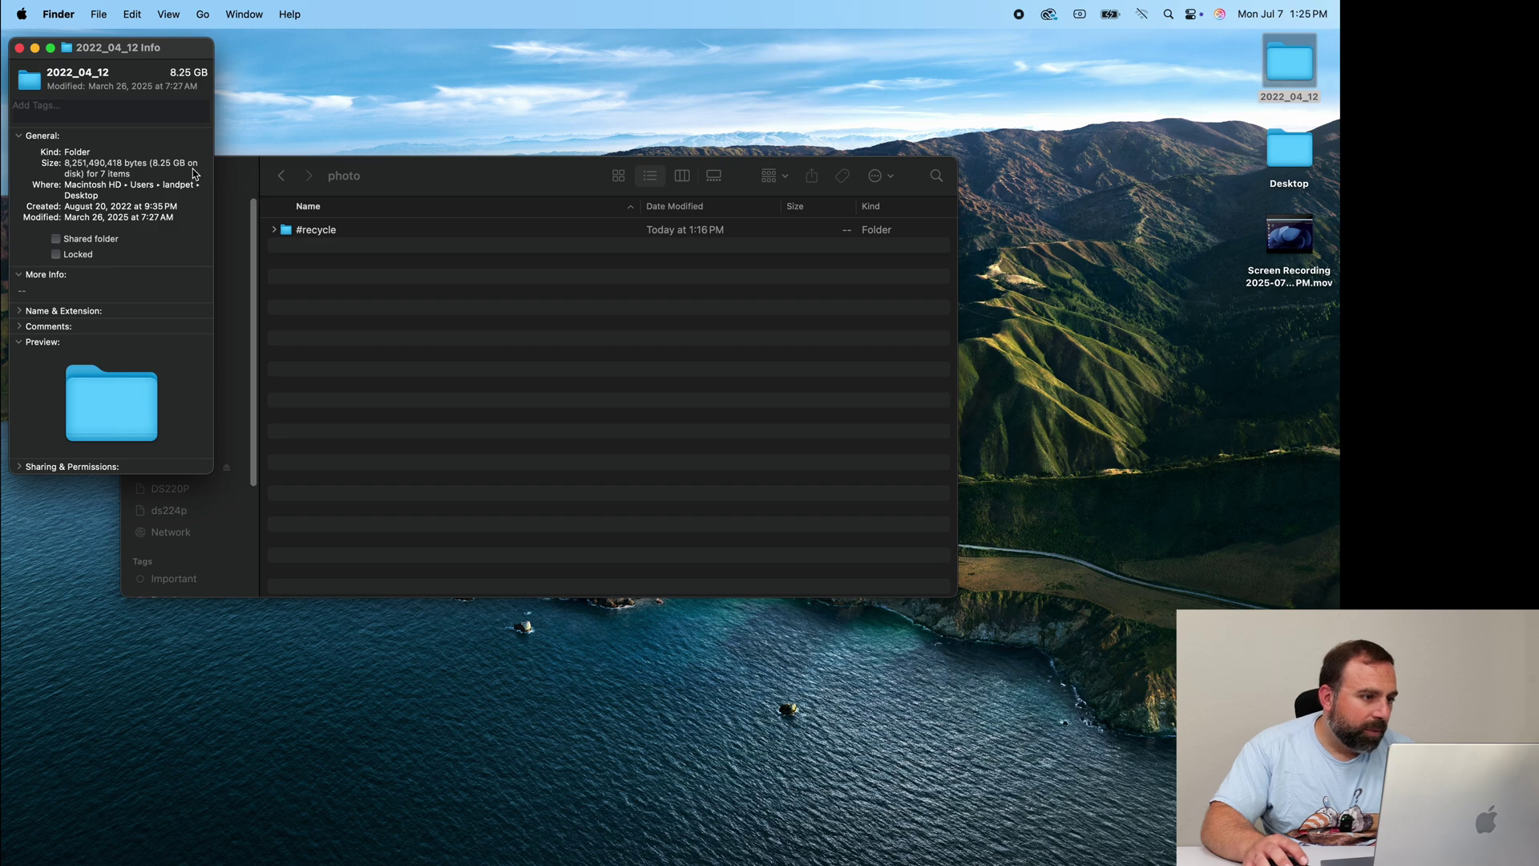
pyautogui.click(19, 48)
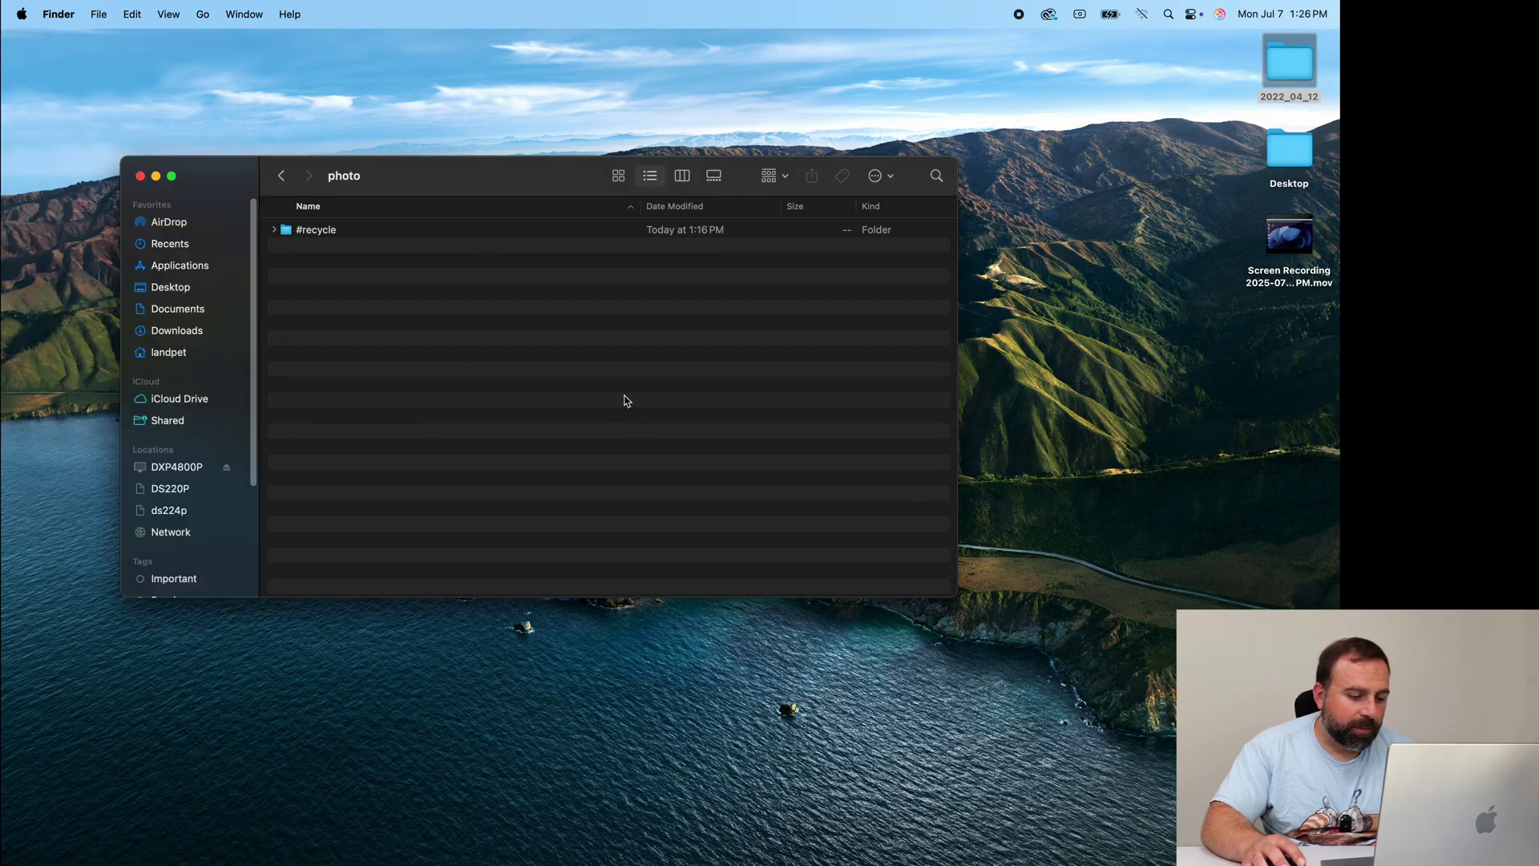
# Paste the copied desktop folder 2022_04_12 into the NAS's photo share
pyautogui.press('super+v')
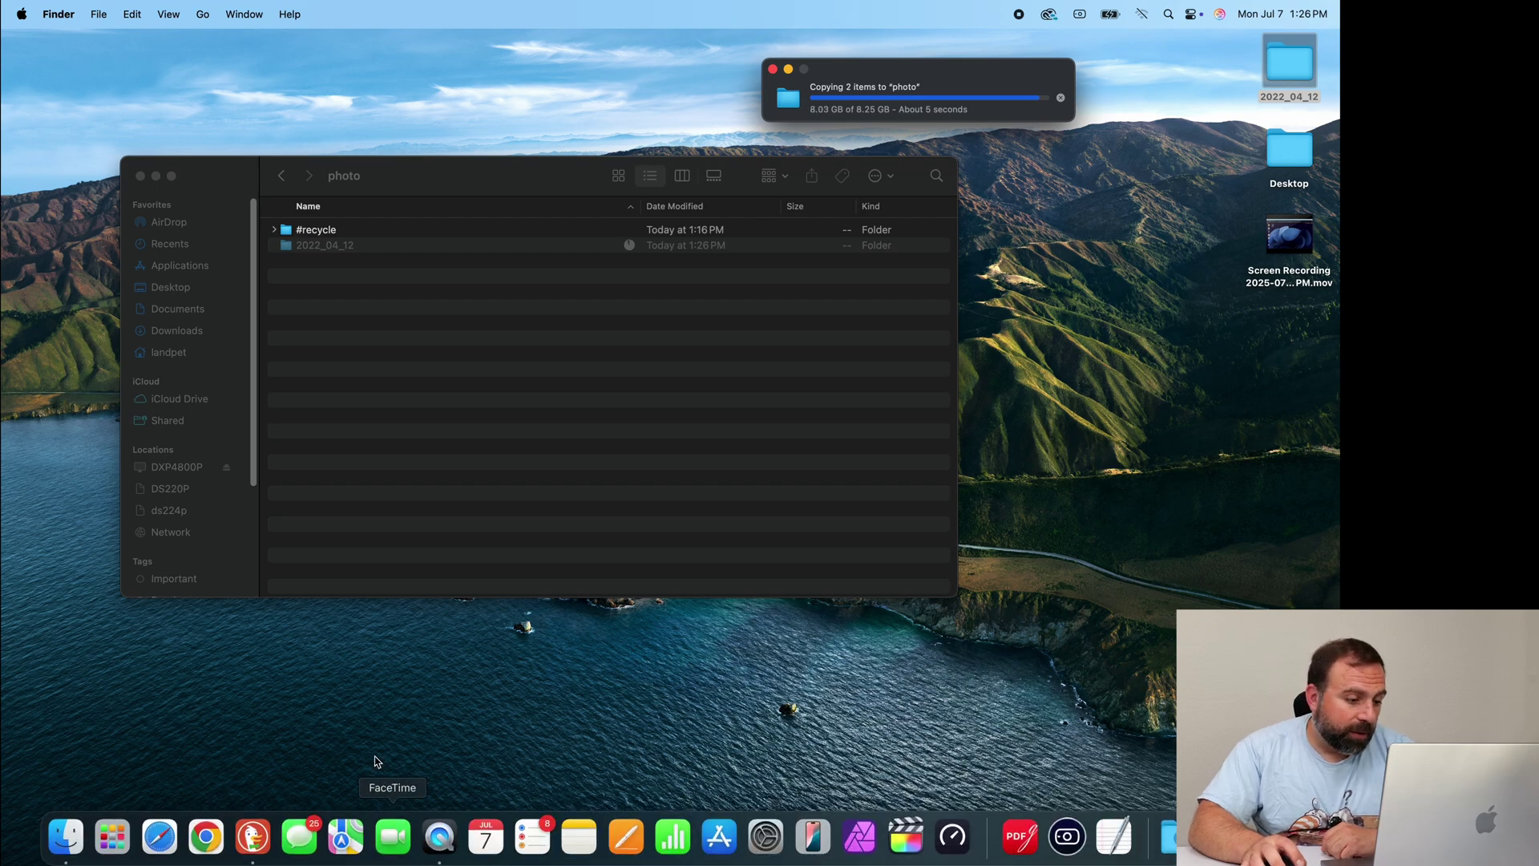
# Switch to the NAS page in DuckDuckGo, check the storage pool's sync status in Storage, and minimize the browser
pyautogui.click(299, 833)
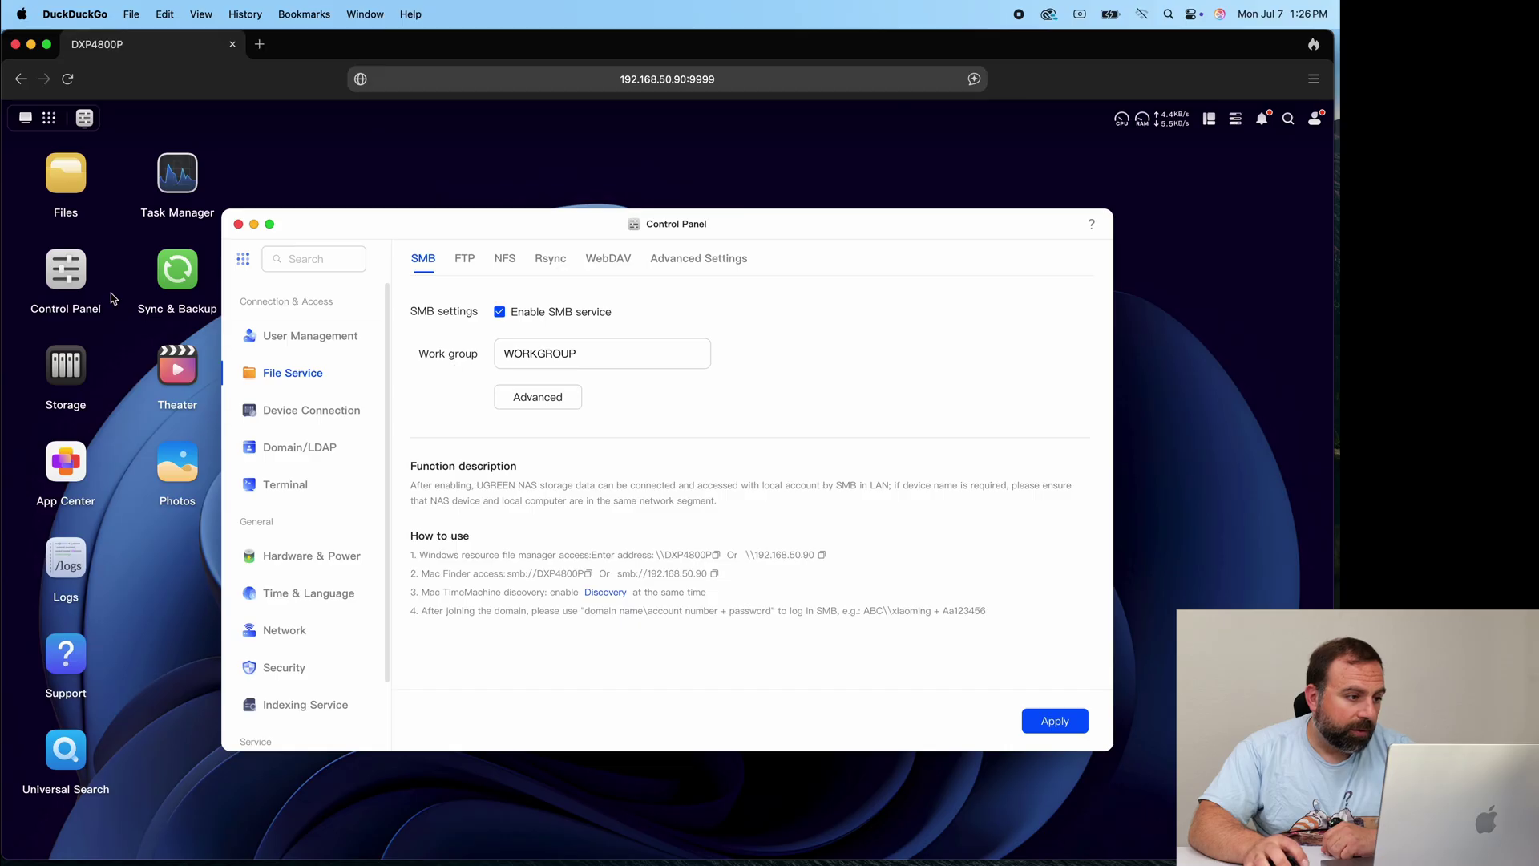
pyautogui.click(65, 370)
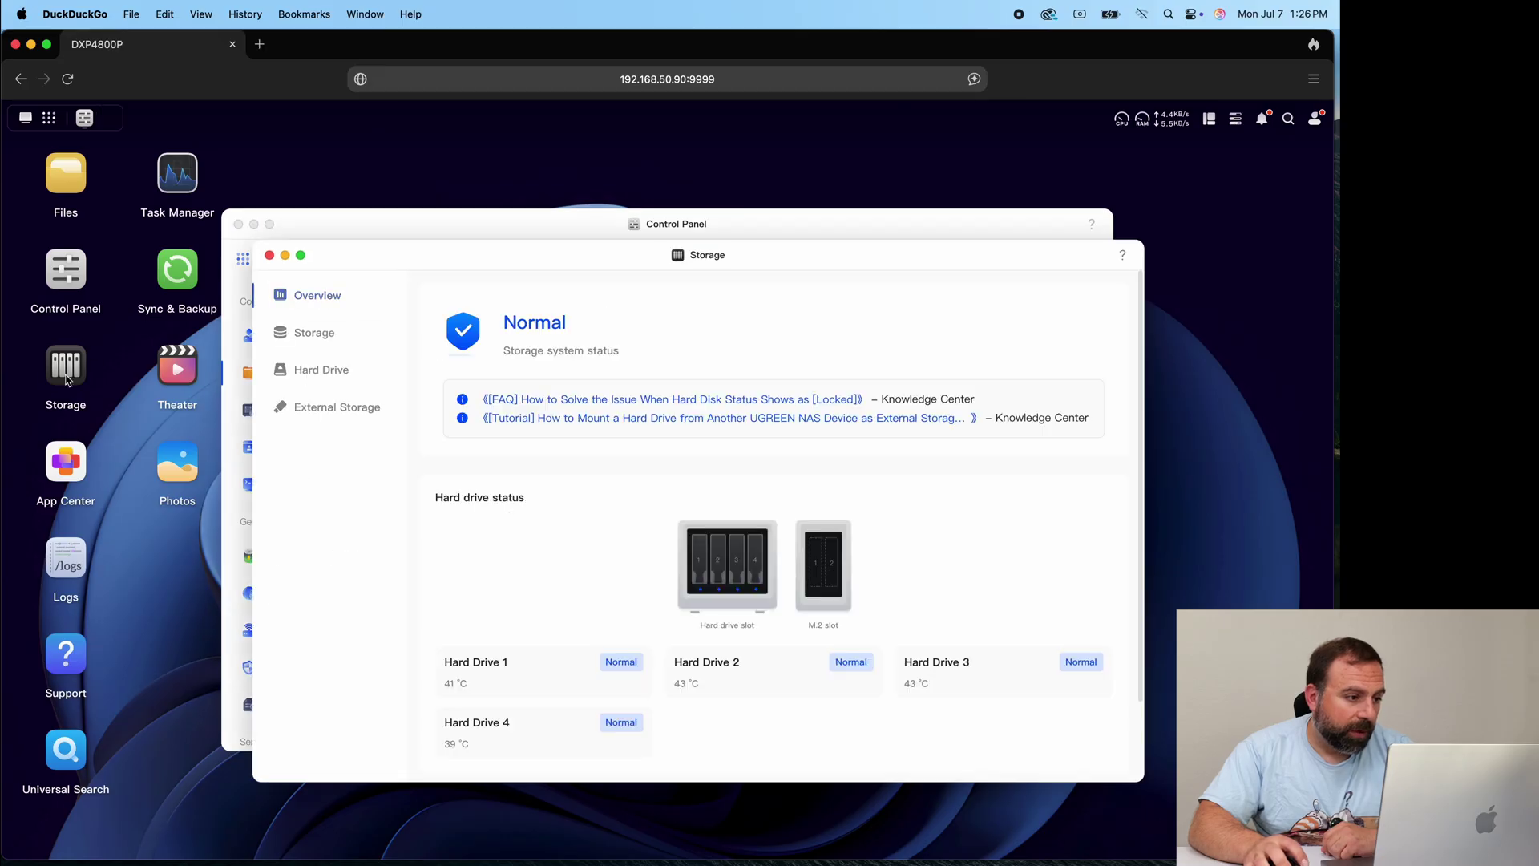
pyautogui.click(325, 337)
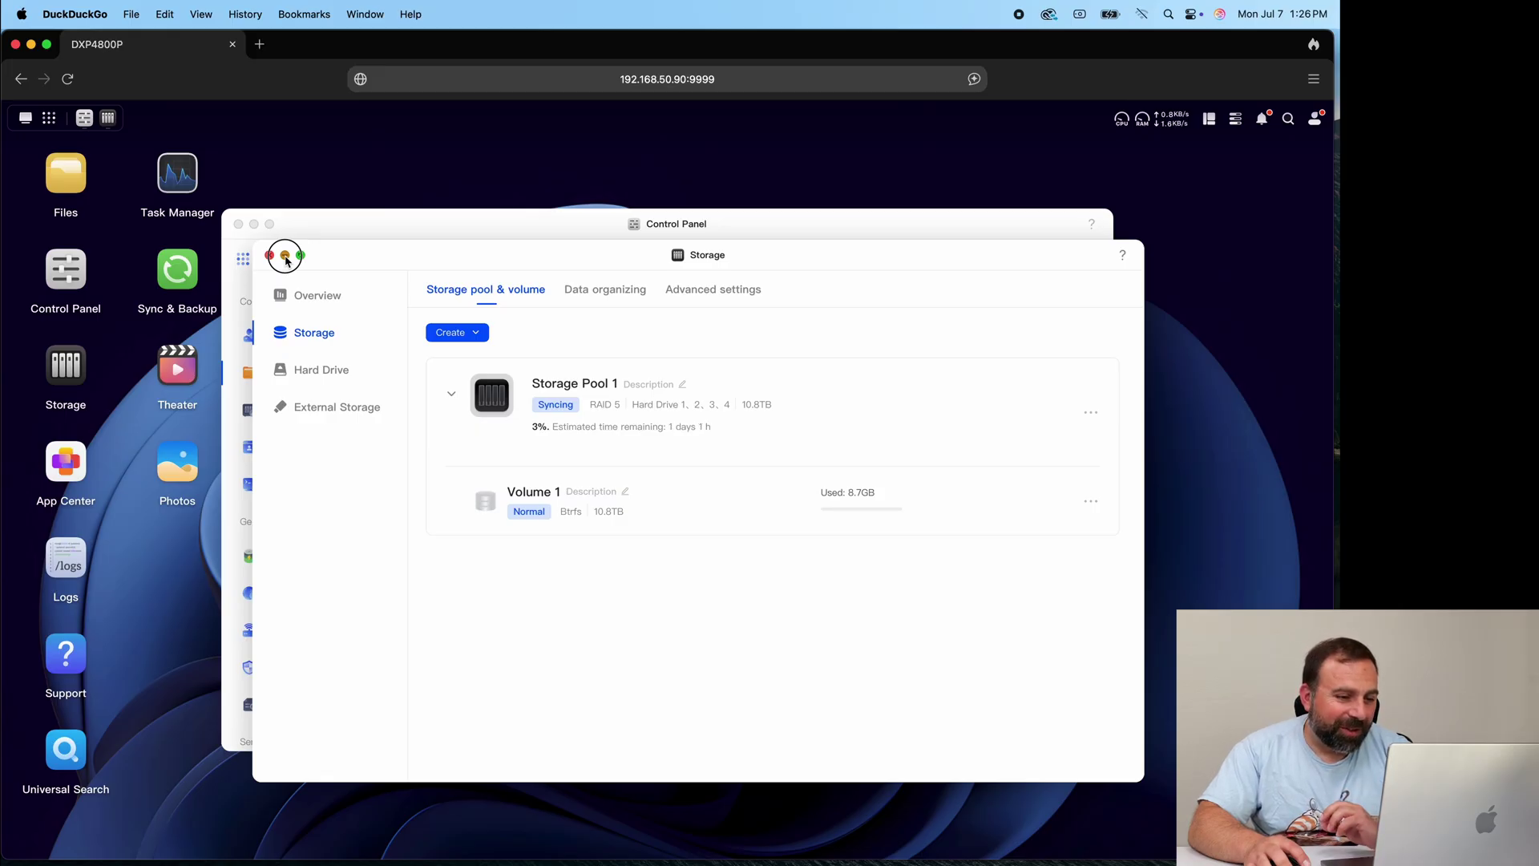
pyautogui.click(285, 255)
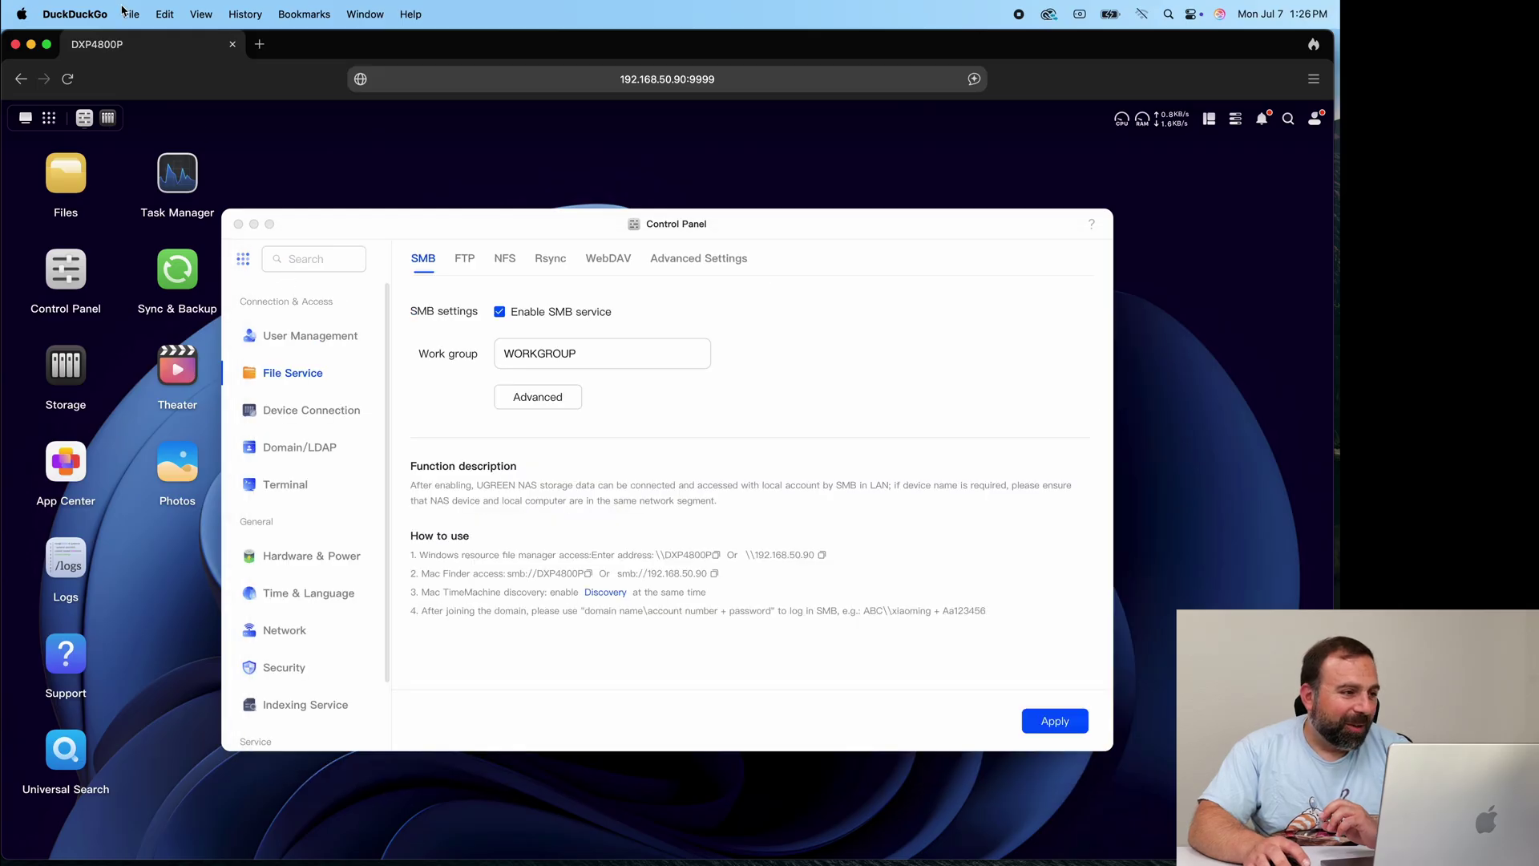
pyautogui.click(31, 44)
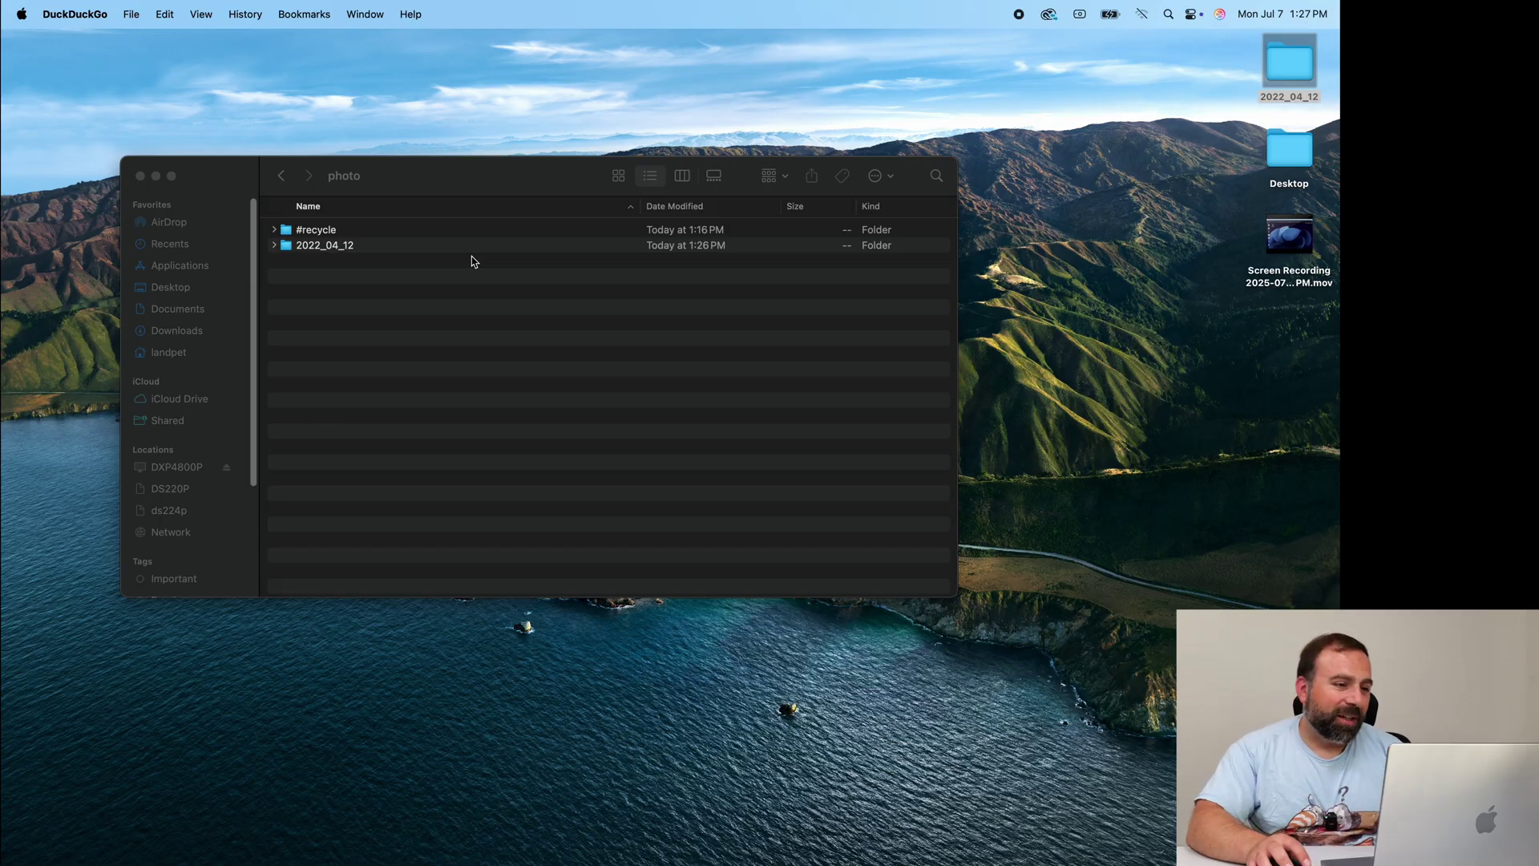
# Open the copied 2022_04_12 folder in the photo share and play P1088715.MP4, skipping ahead in the clip
pyautogui.doubleClick(353, 249)
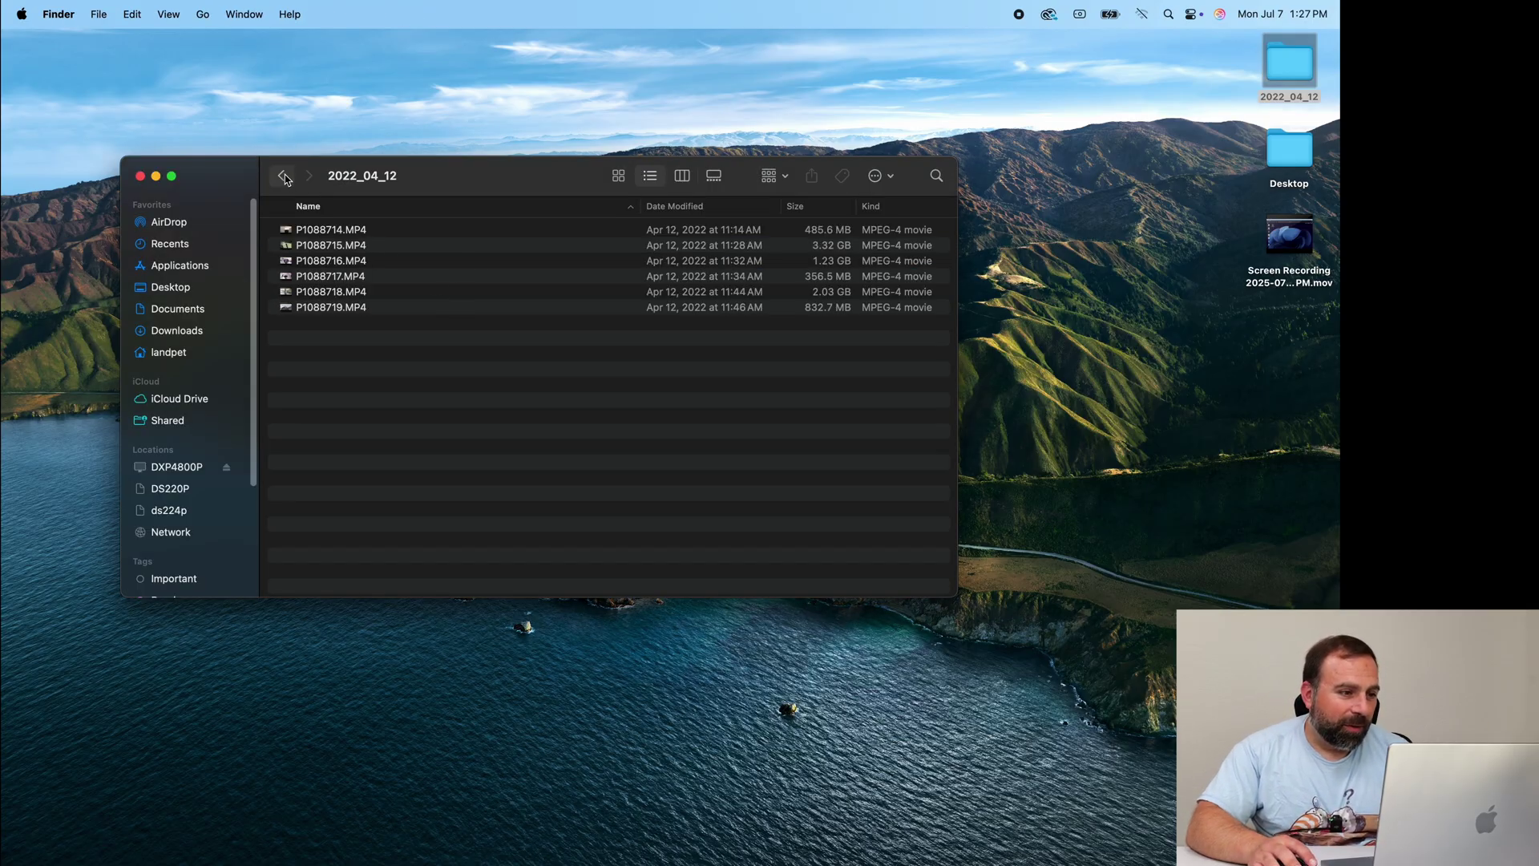
pyautogui.doubleClick(359, 247)
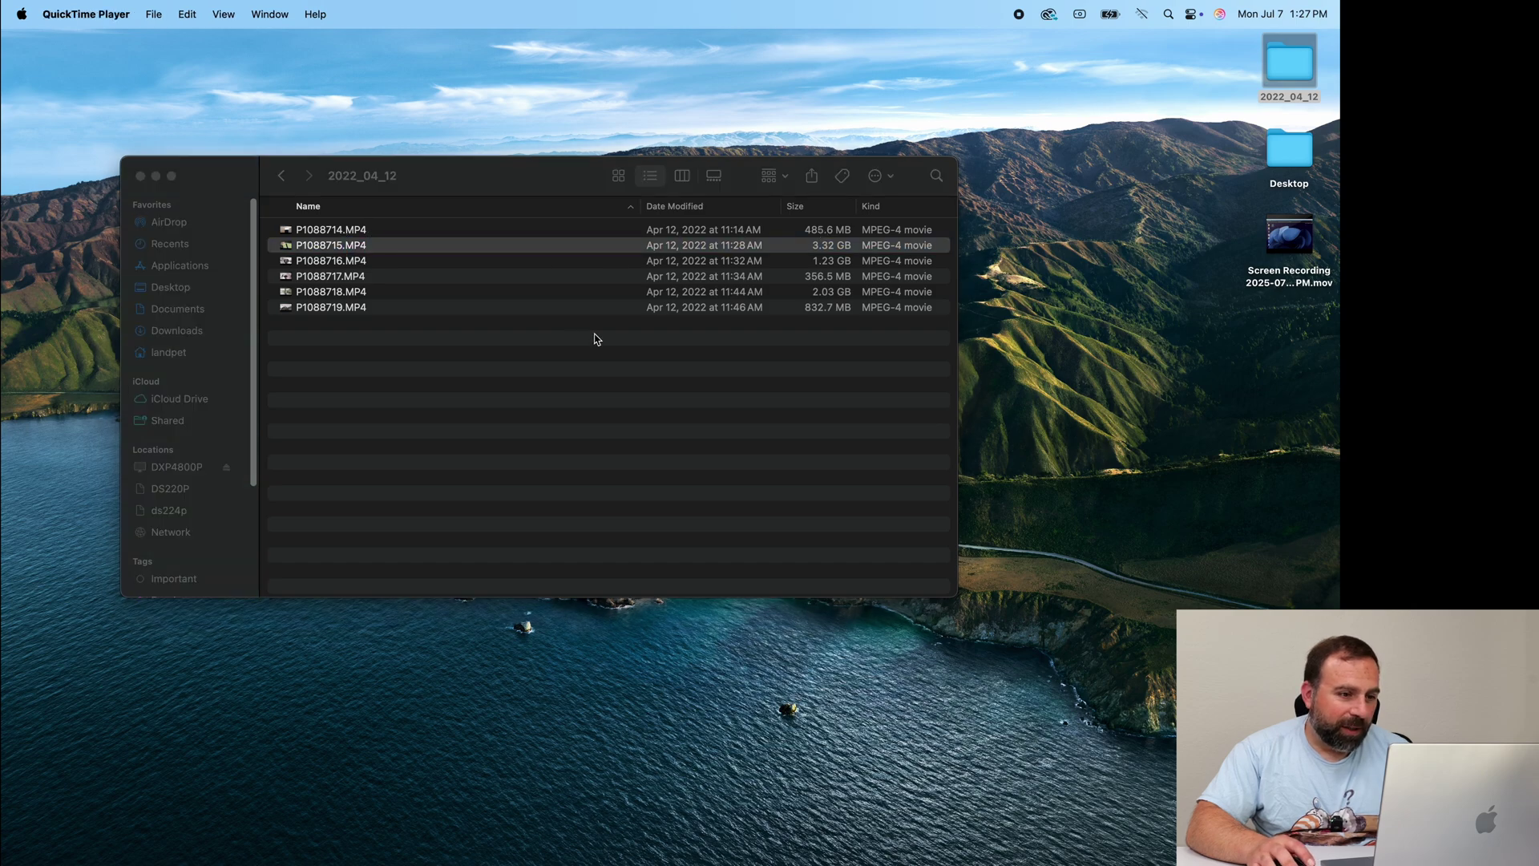
pyautogui.click(670, 666)
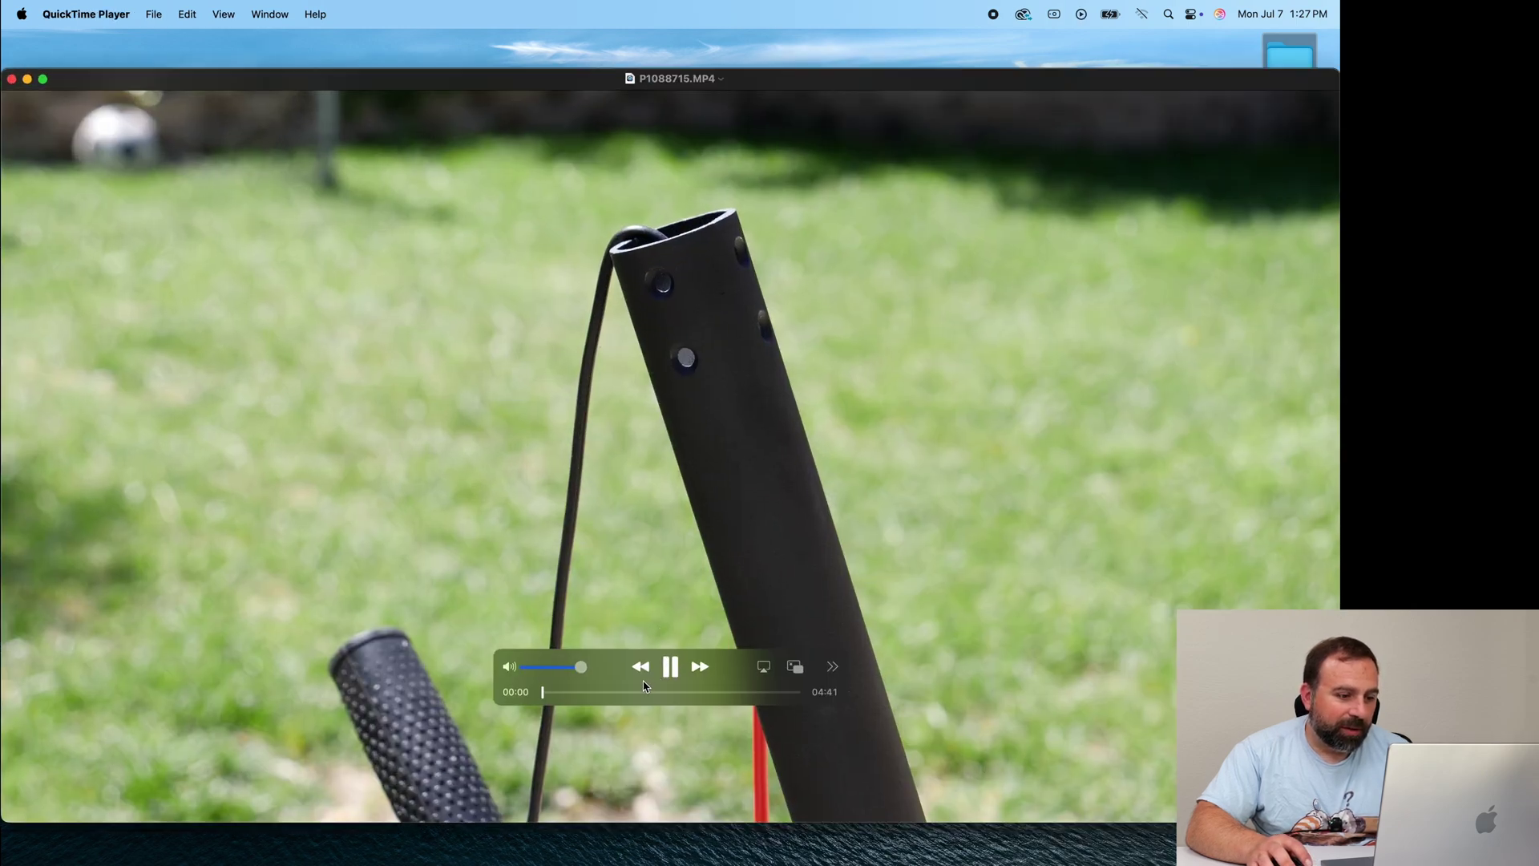
pyautogui.moveTo(598, 699); pyautogui.dragTo(603, 697)
pyautogui.press('space')
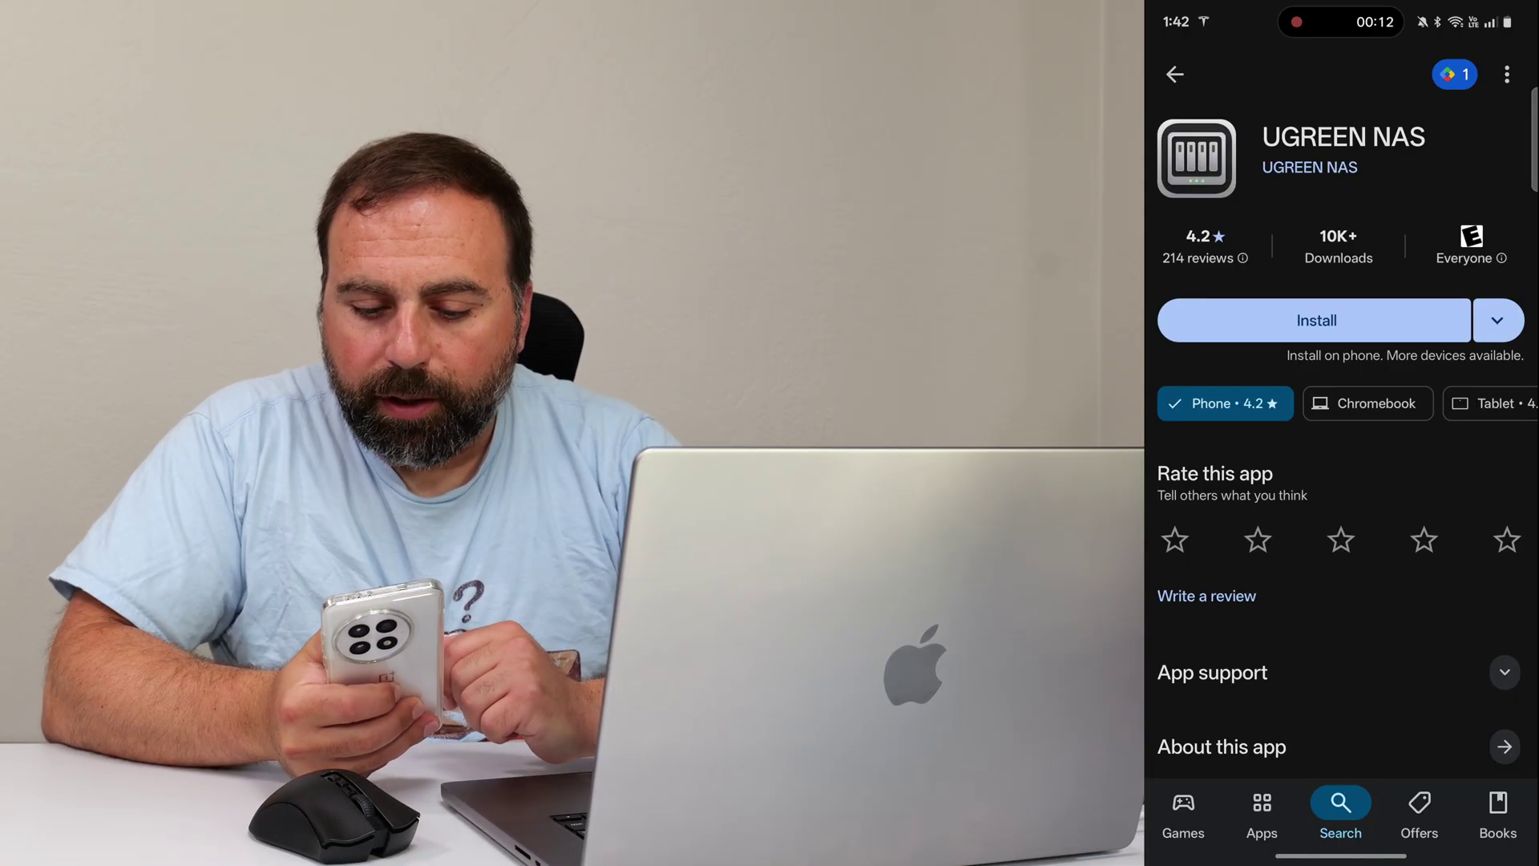
# Install the UGREEN NAS app from the phone's app store and open it to its welcome screen
pyautogui.click(1314, 320)
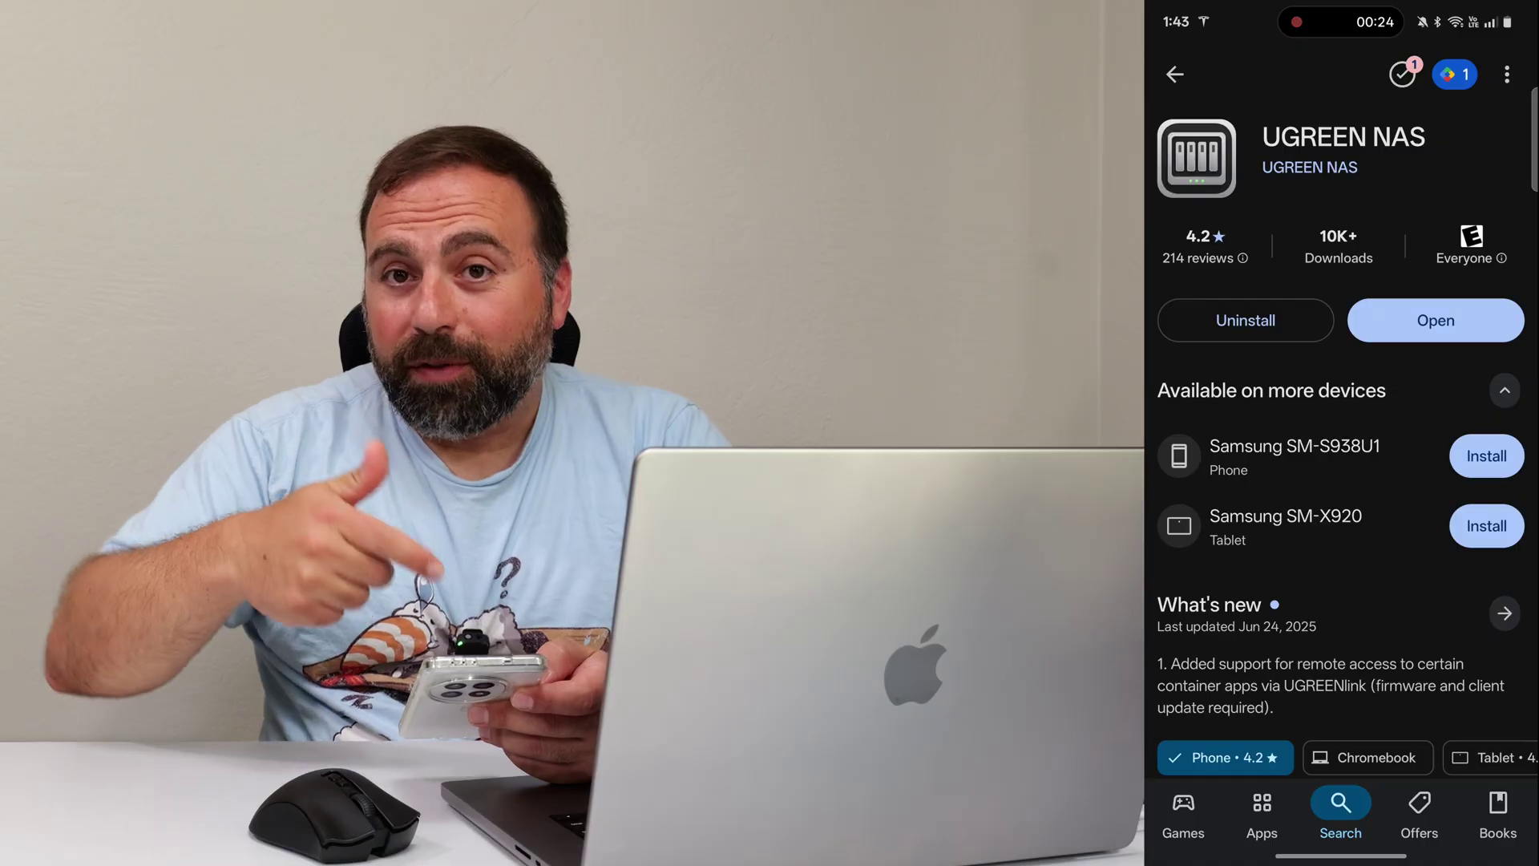
pyautogui.click(1434, 320)
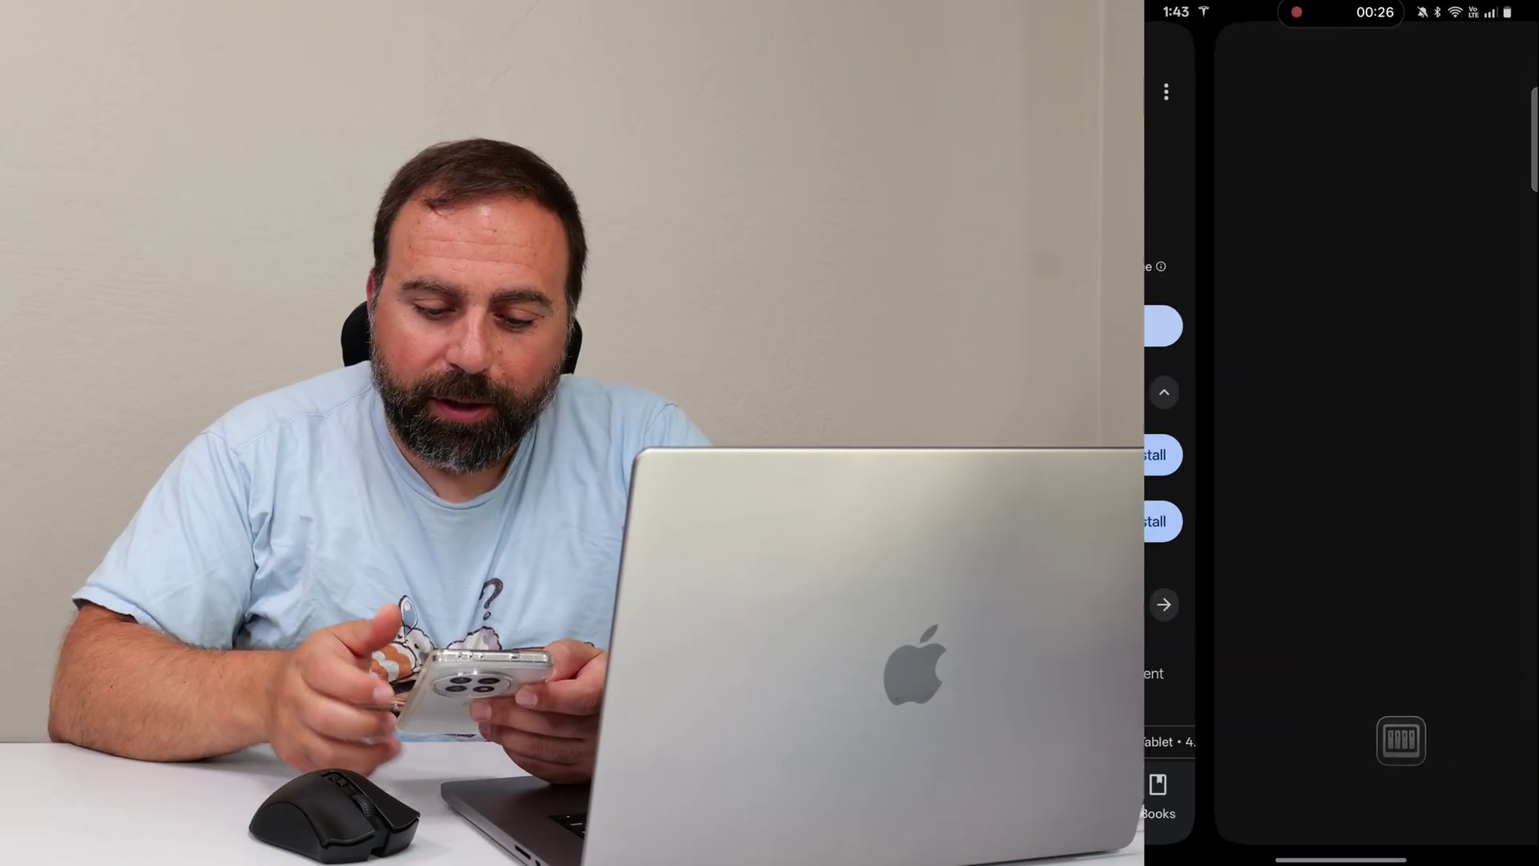
pyautogui.click(1431, 781)
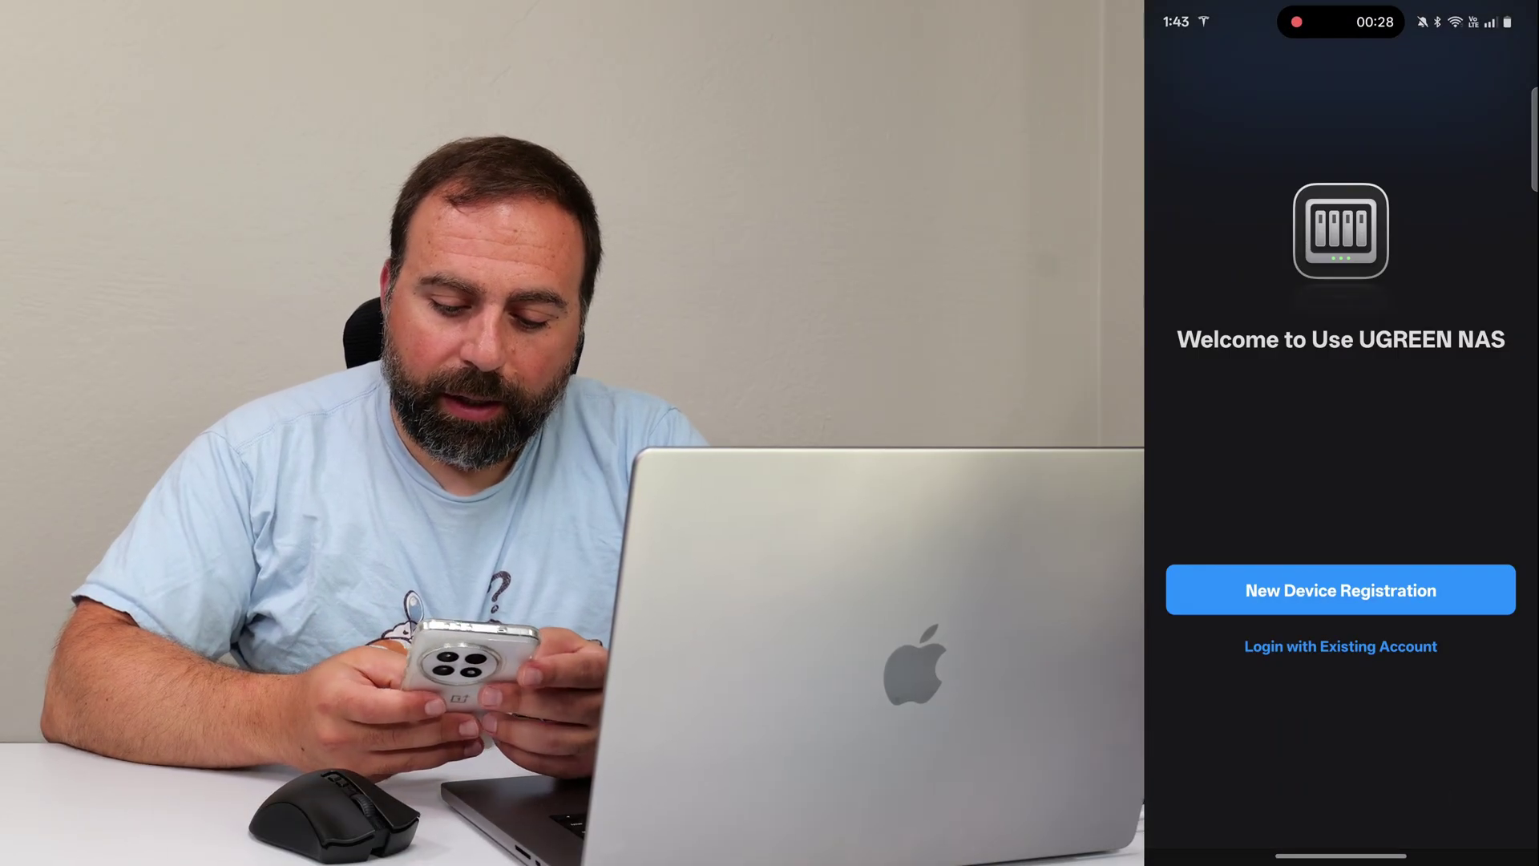
# Choose login with an existing account and enter dxp4800p:9999 as the device address
pyautogui.click(1389, 655)
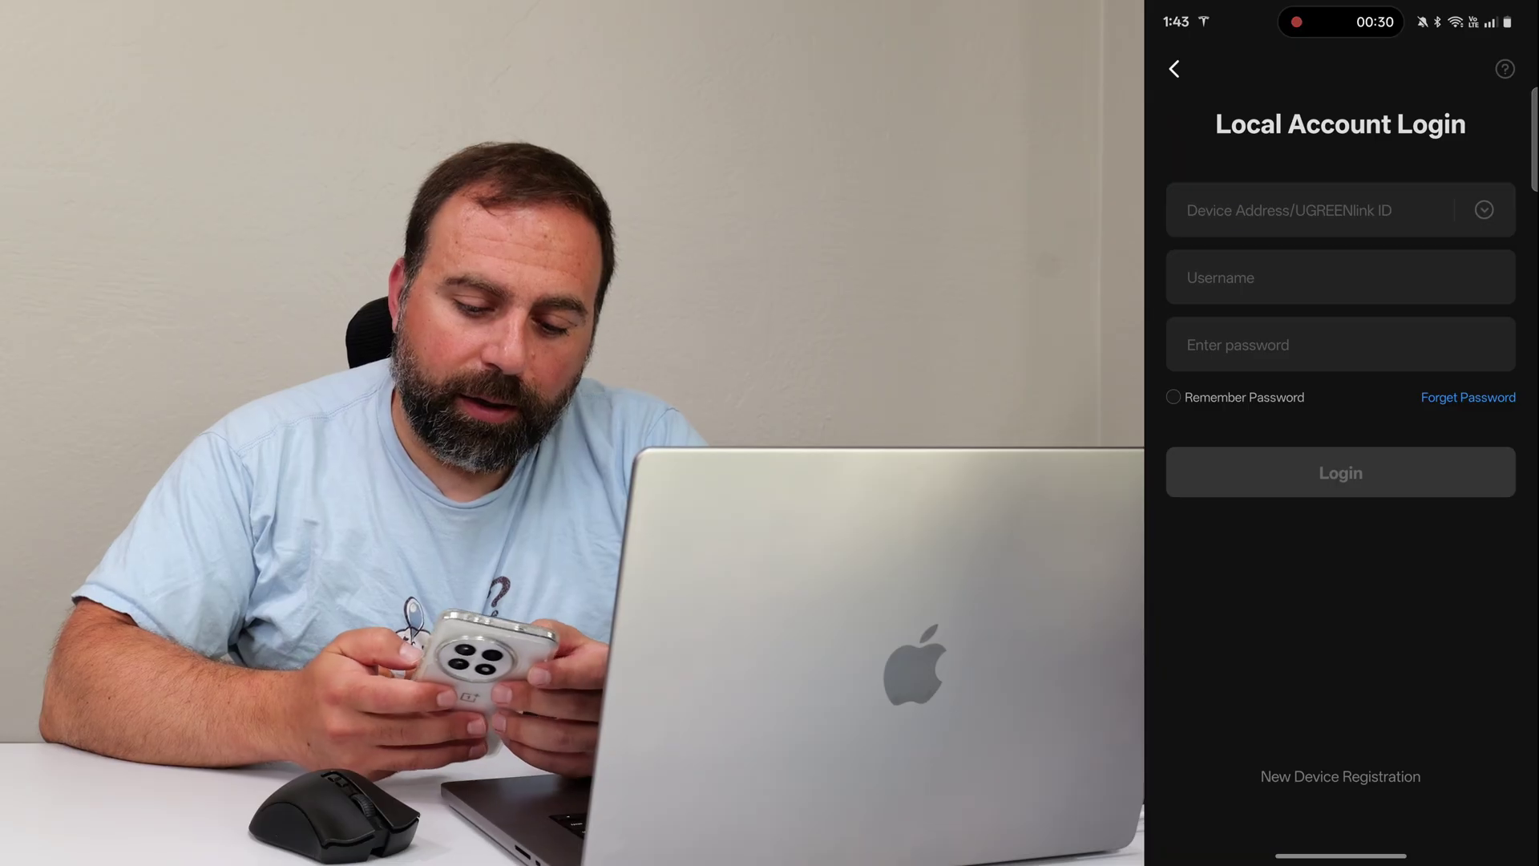
pyautogui.click(1299, 210)
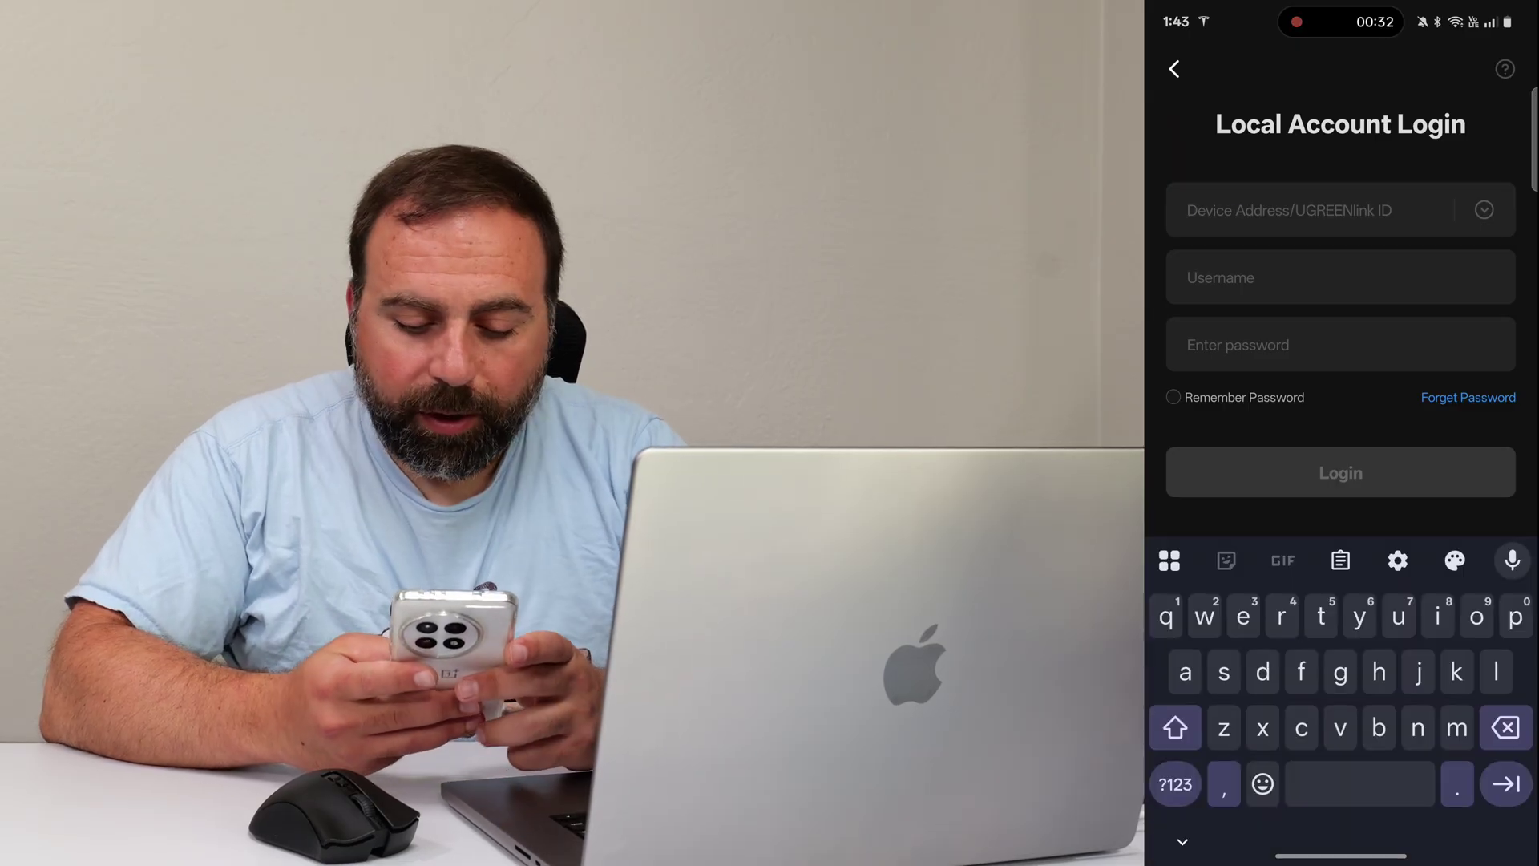
pyautogui.write('z')
pyautogui.press('BackSpace')
pyautogui.write('dxp')
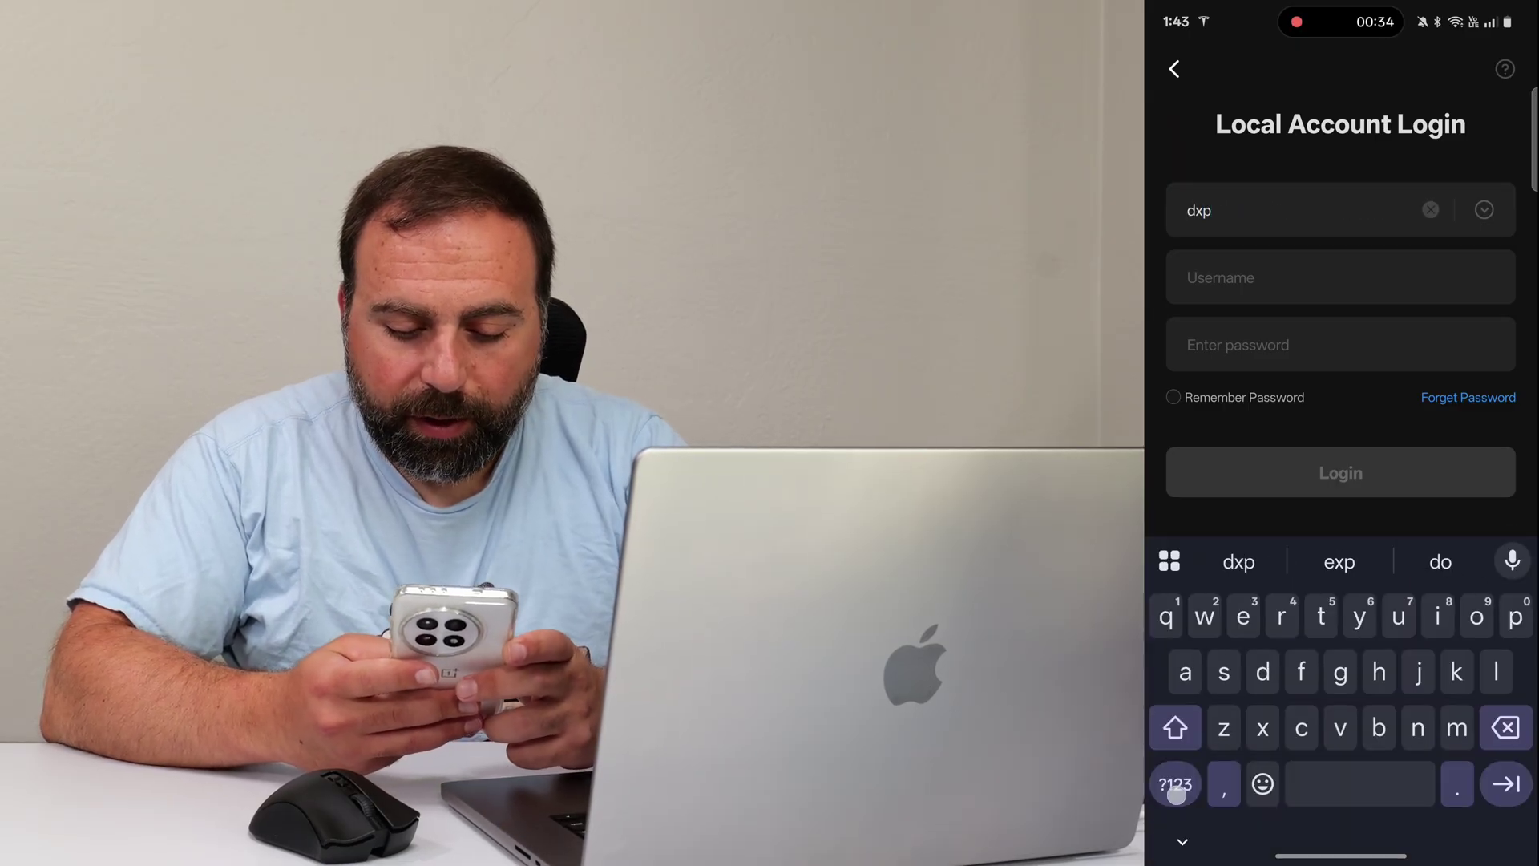
pyautogui.click(1175, 784)
pyautogui.write('49')
pyautogui.press('BackSpace')
pyautogui.write('8')
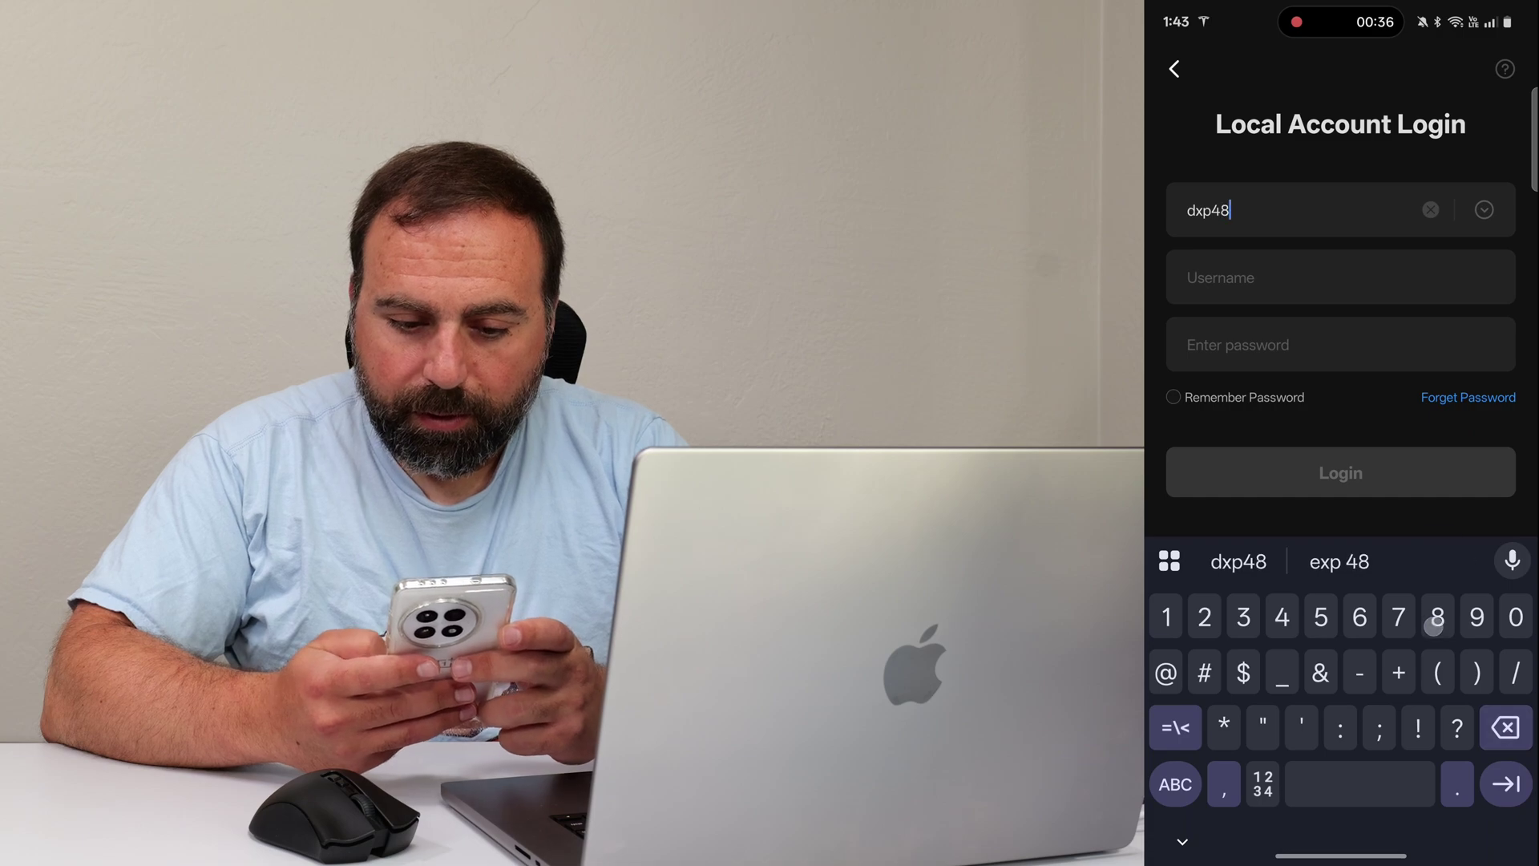
pyautogui.write('00')
pyautogui.click(1175, 784)
pyautogui.write('p')
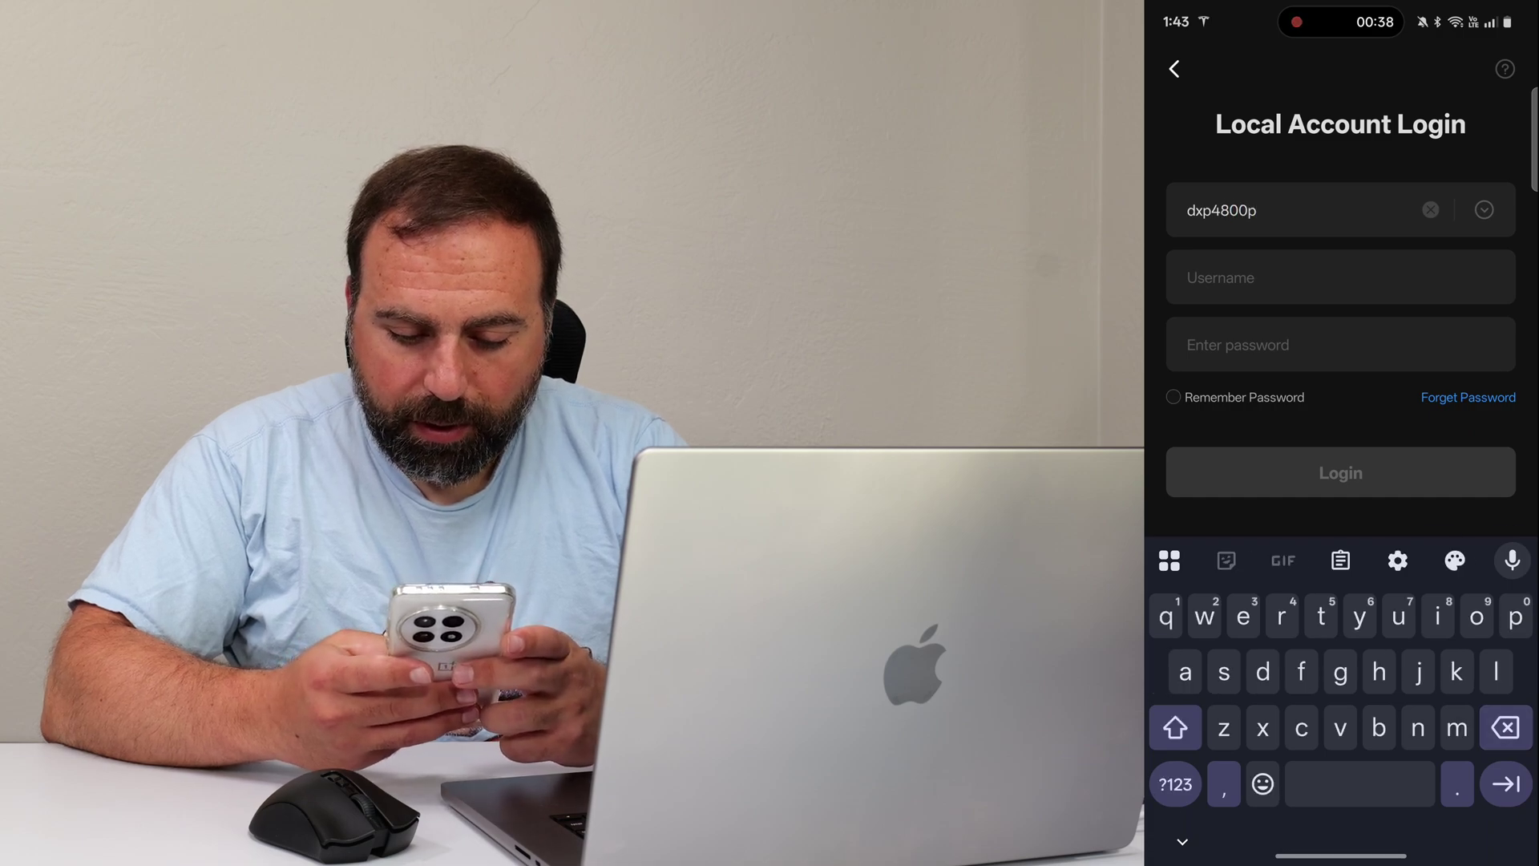
pyautogui.click(1175, 784)
pyautogui.write(':9999')
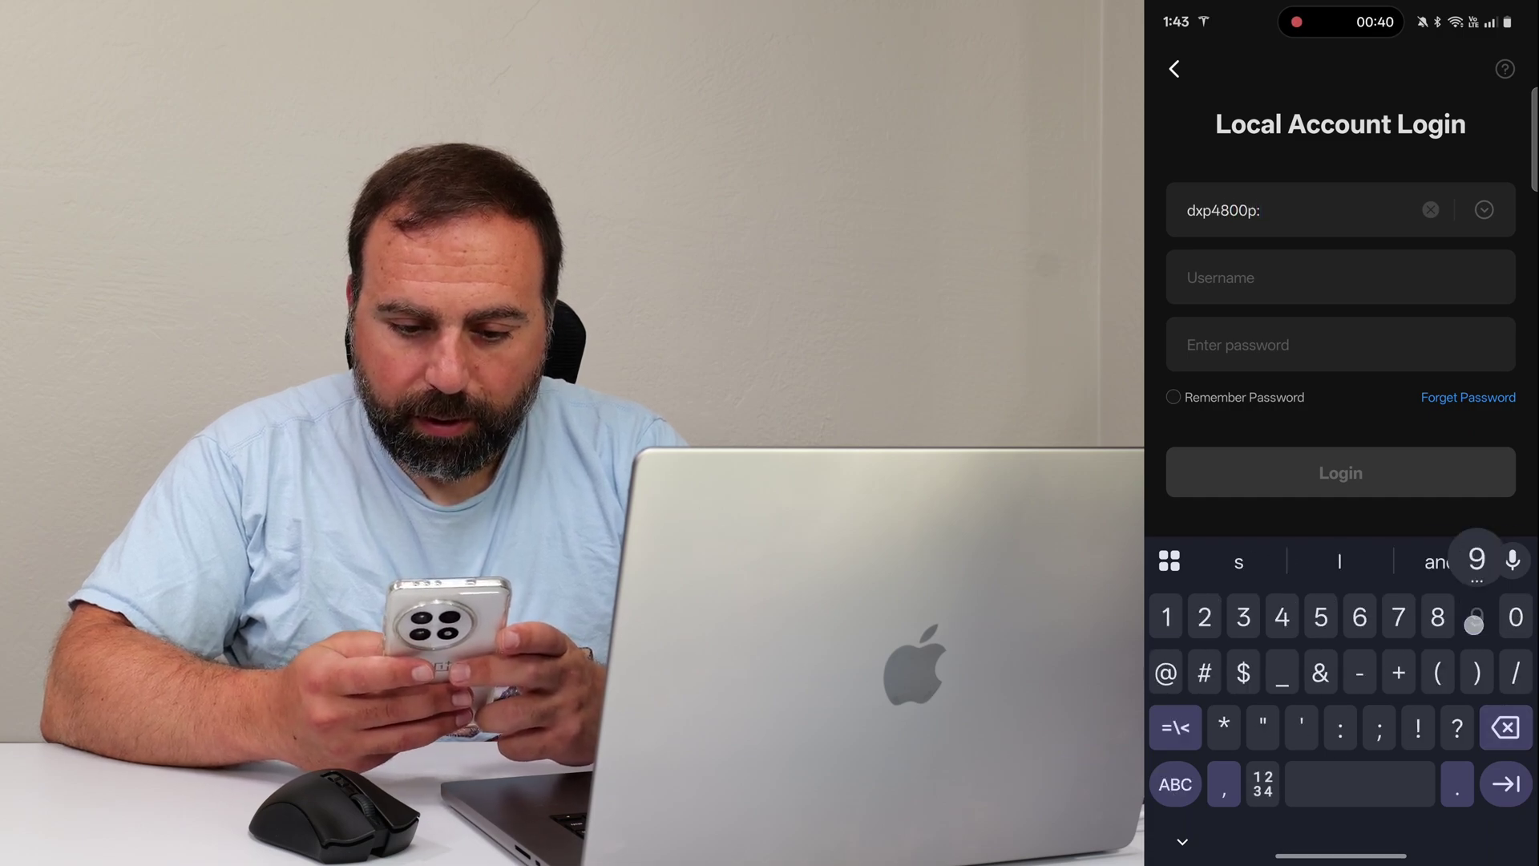
# Fill in the account's username and password, enable Remember Password, and log in
pyautogui.click(1282, 277)
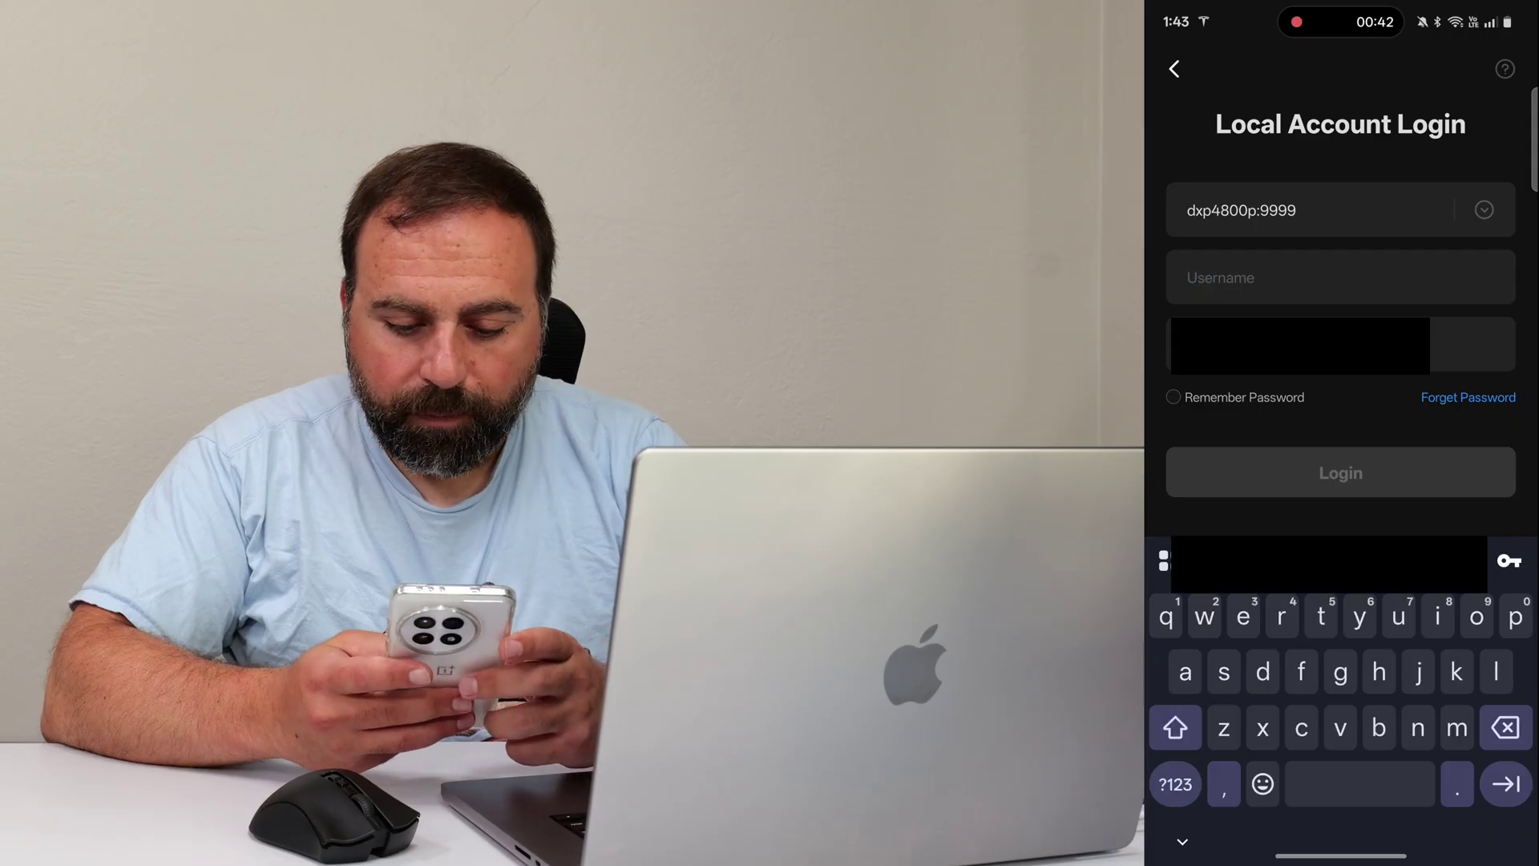
pyautogui.click(1167, 413)
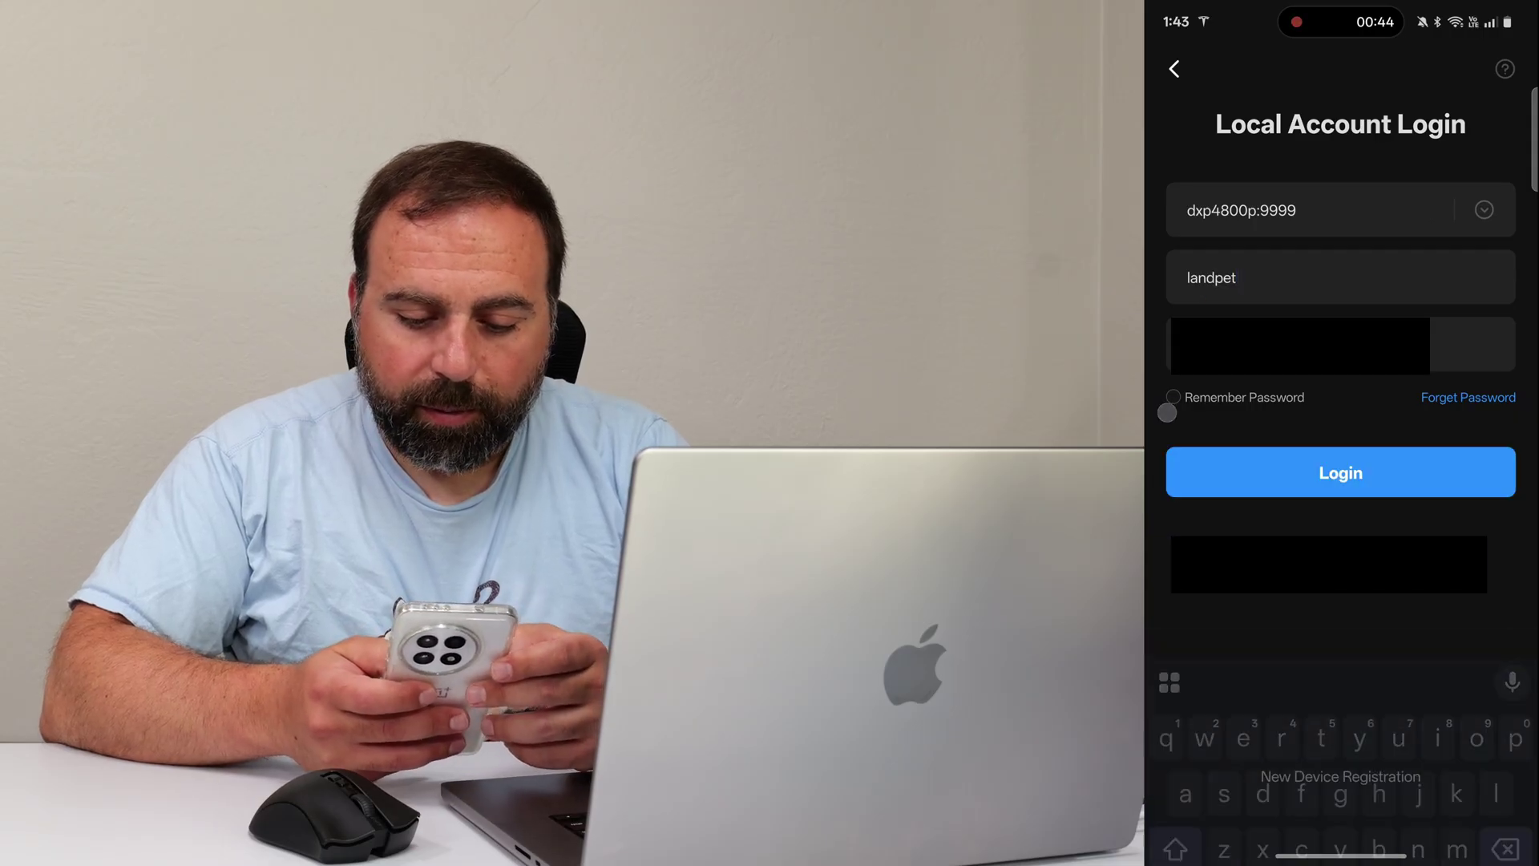
pyautogui.click(1172, 397)
pyautogui.click(1345, 472)
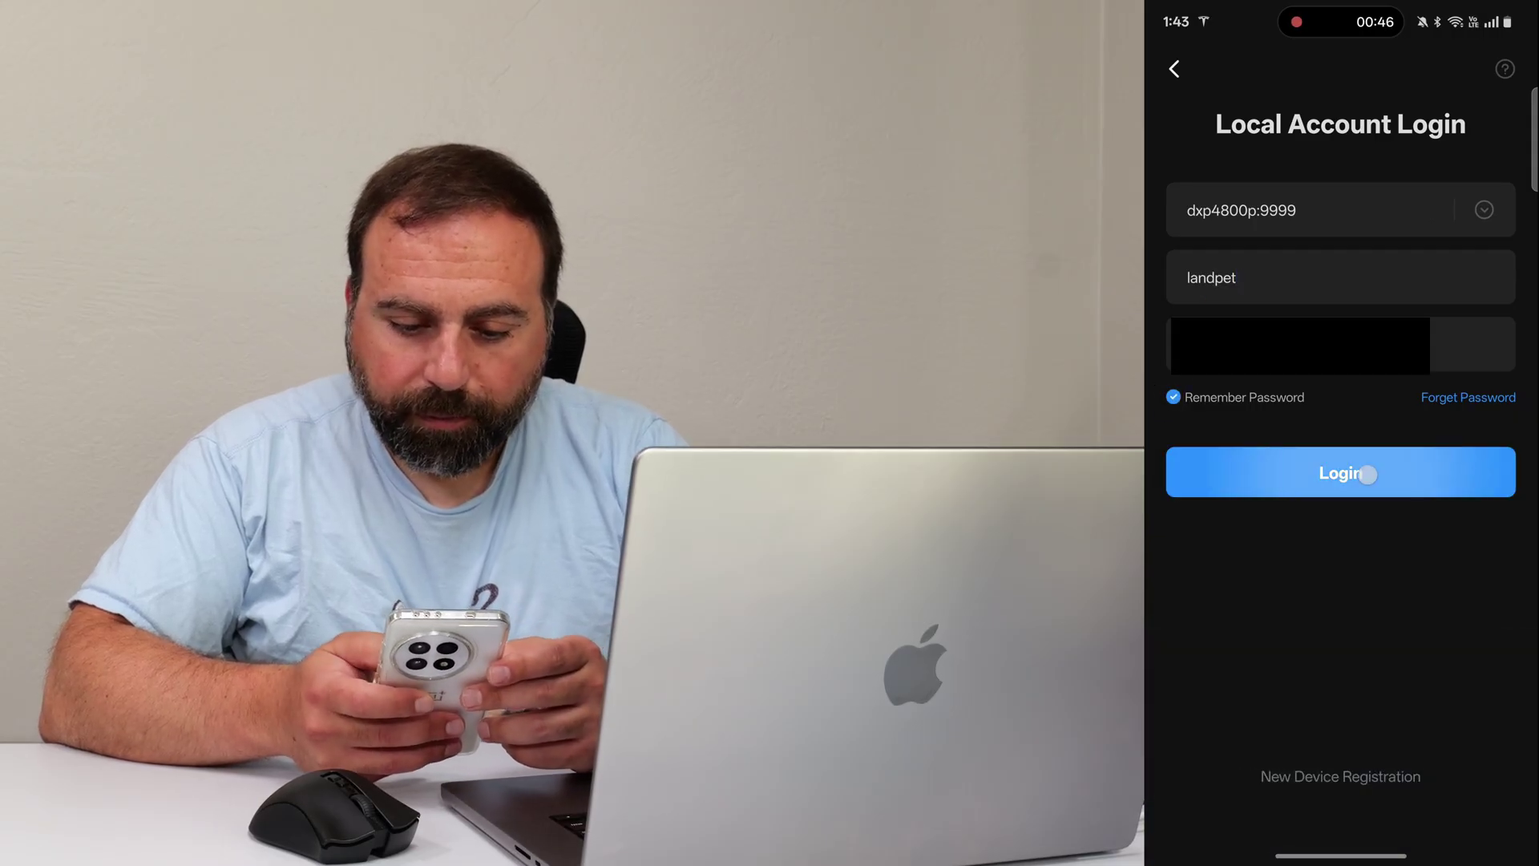
# Allow notifications for UGREEN NAS, set them as silent, and return to the app
pyautogui.click(1435, 517)
pyautogui.click(1481, 139)
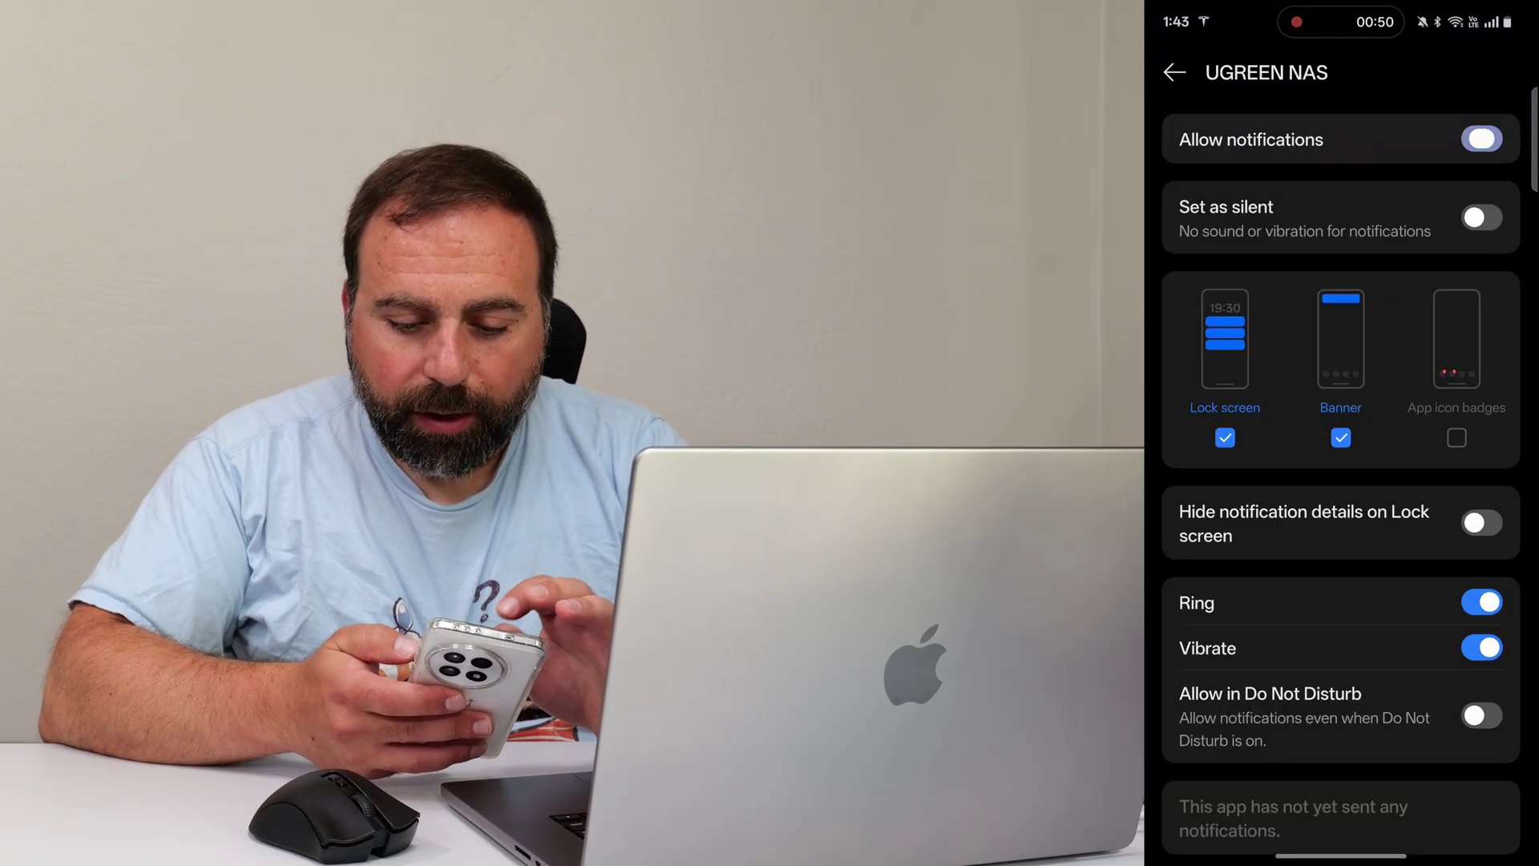
pyautogui.click(1482, 217)
pyautogui.click(1174, 72)
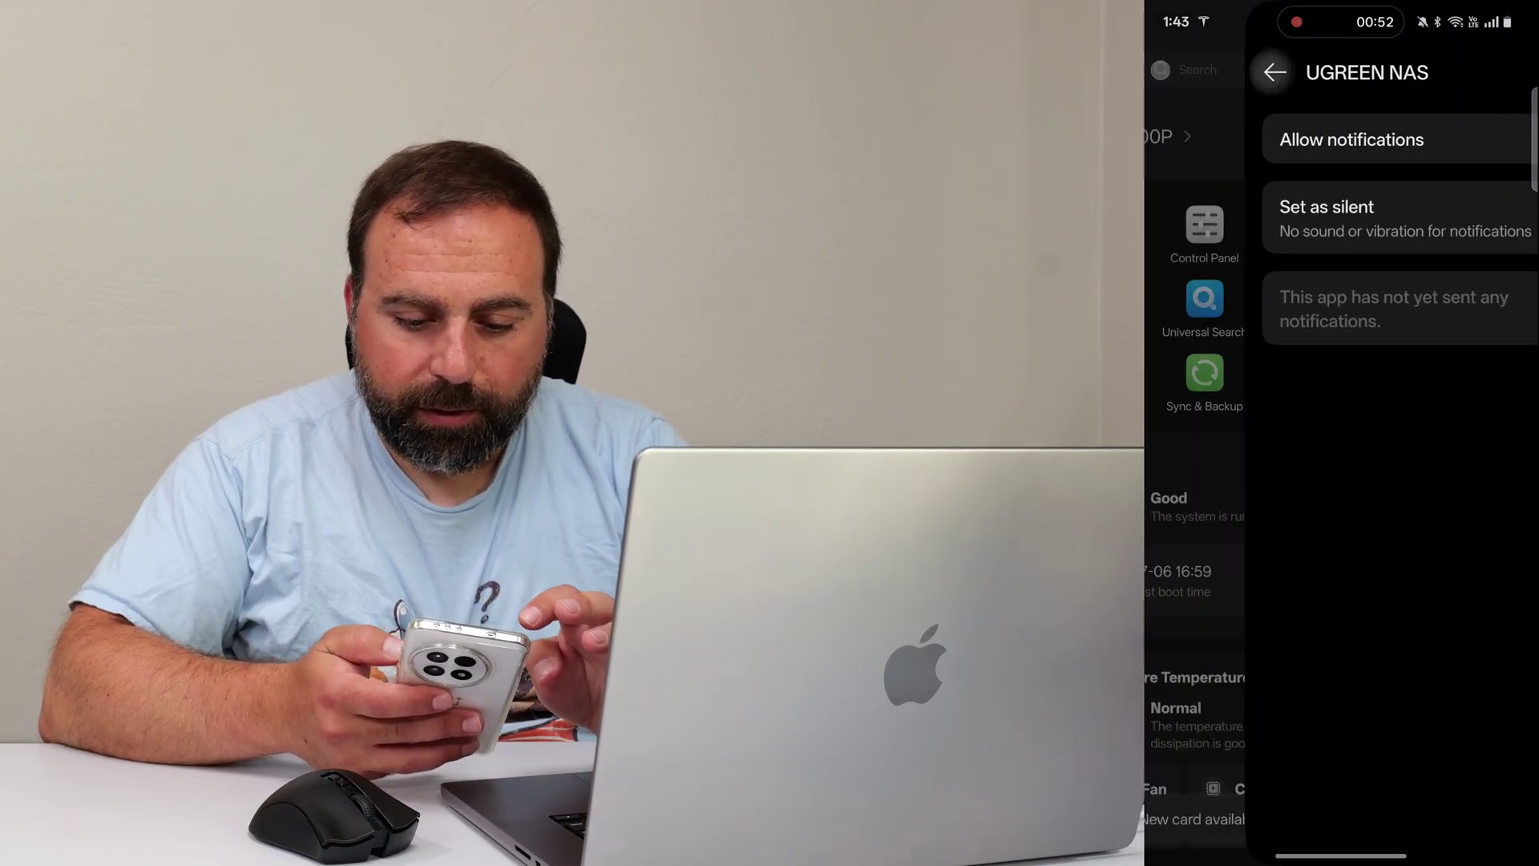
# In the Photos app's Photos Backup tool, allow access to all photos and videos and turn on album backup
pyautogui.click(1484, 299)
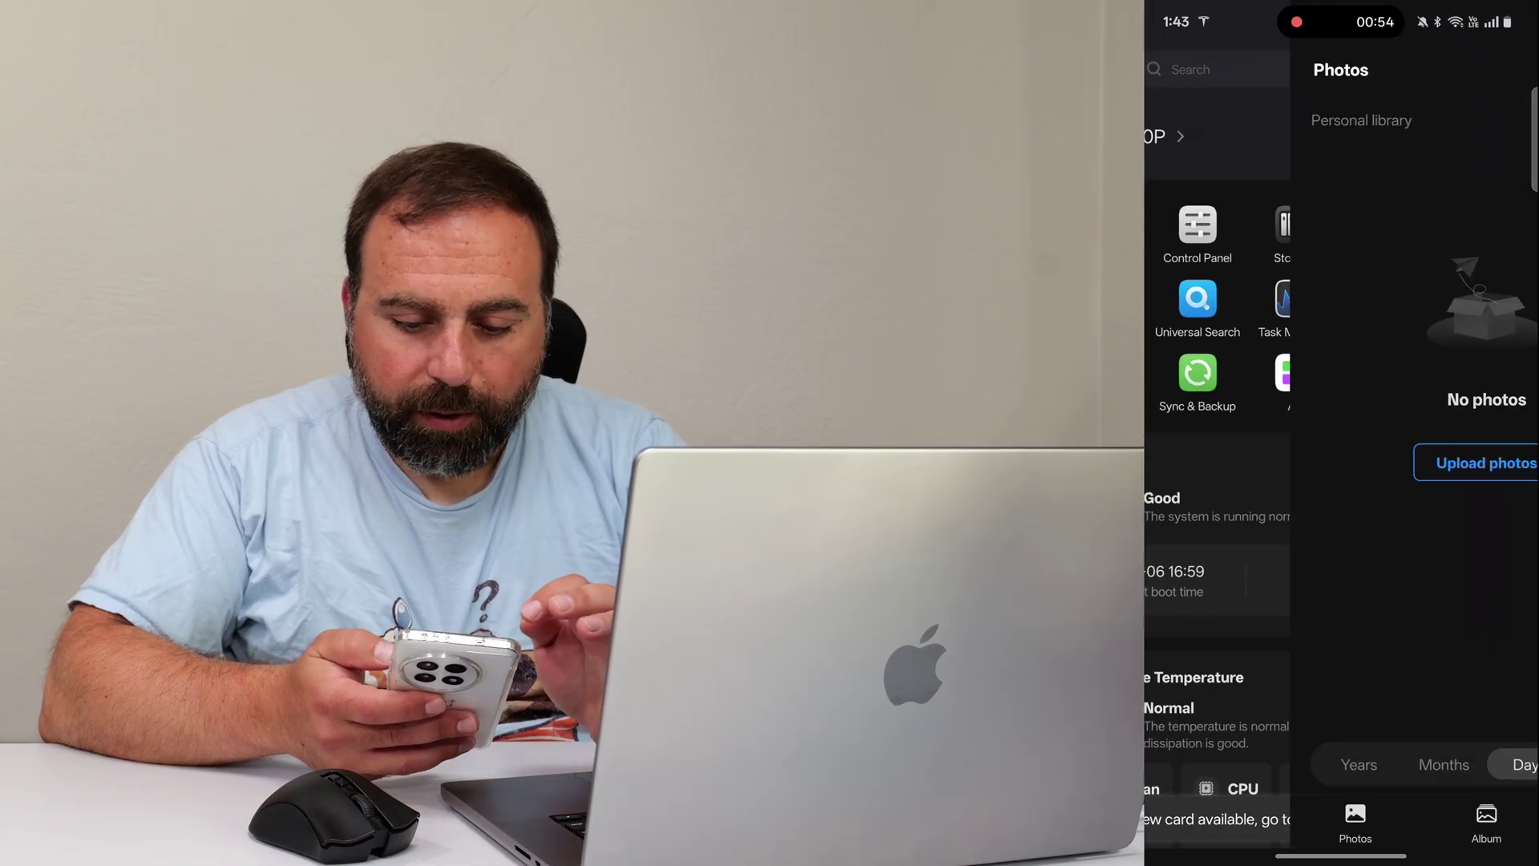
pyautogui.click(1471, 822)
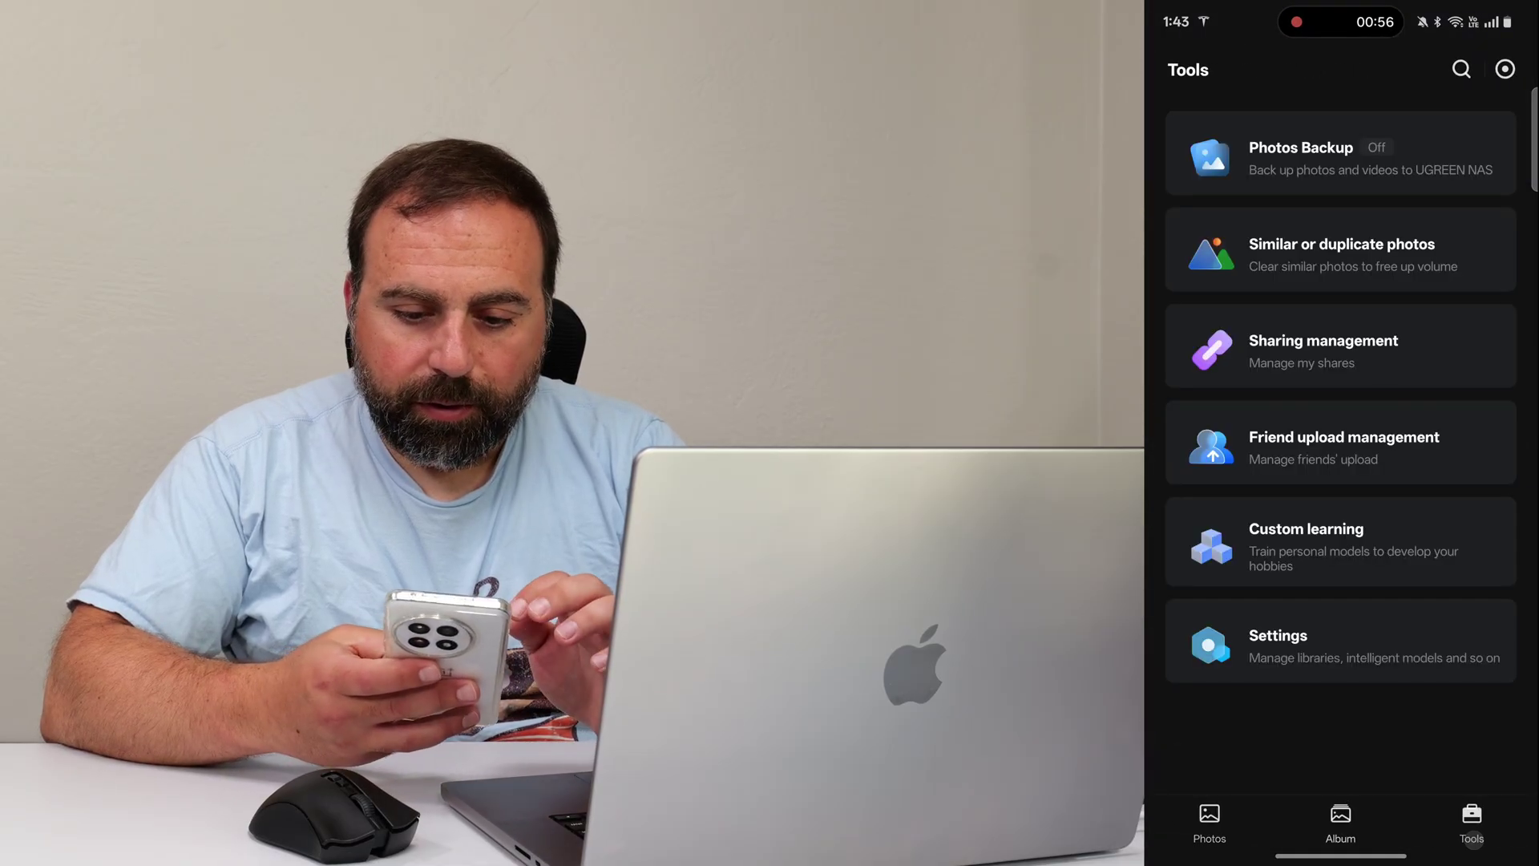
pyautogui.click(1291, 141)
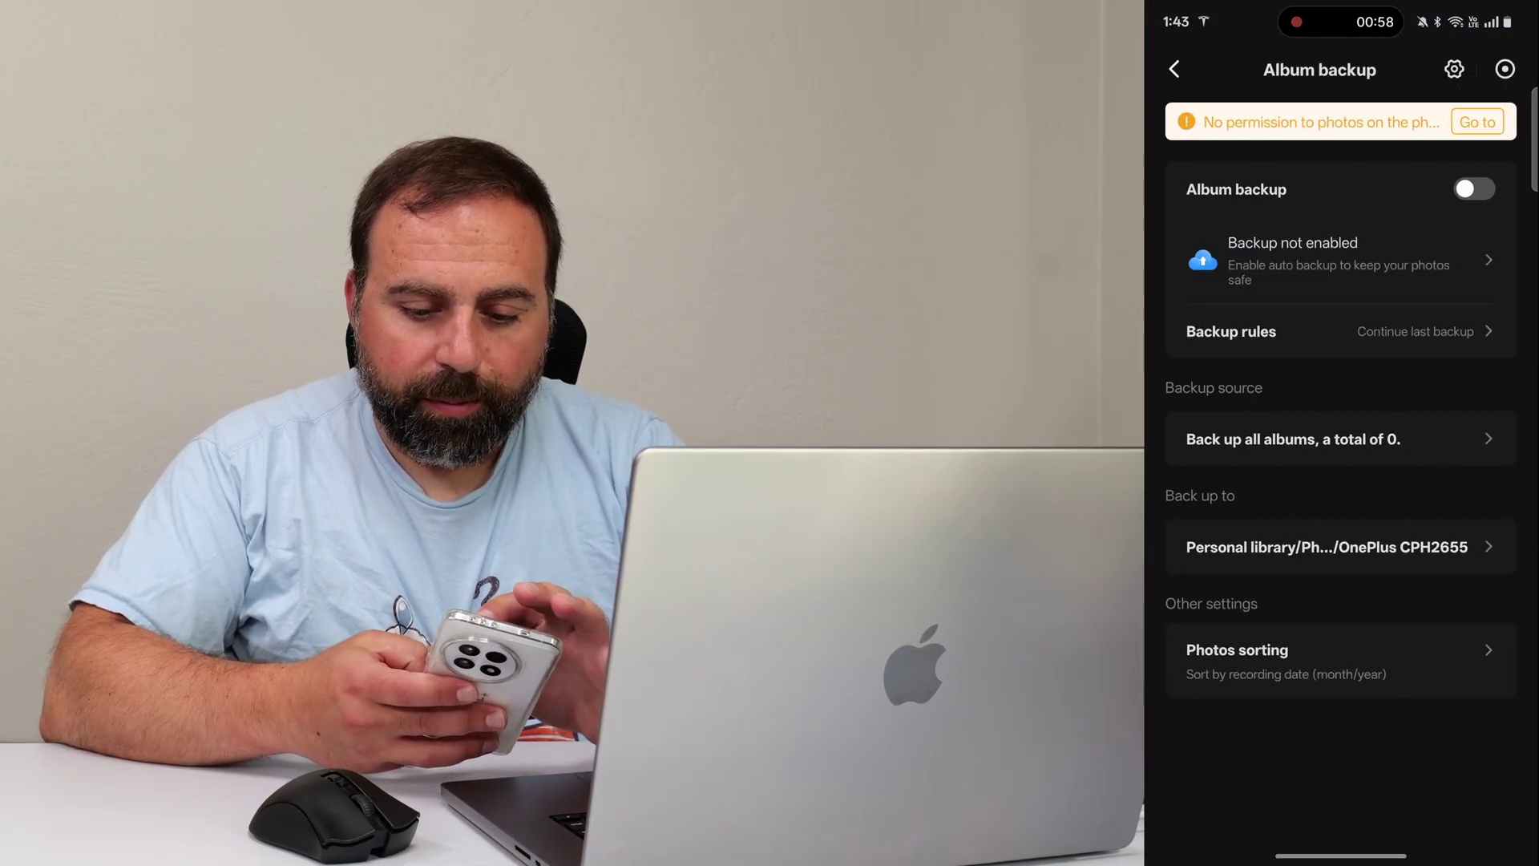
pyautogui.click(1478, 122)
pyautogui.click(1441, 533)
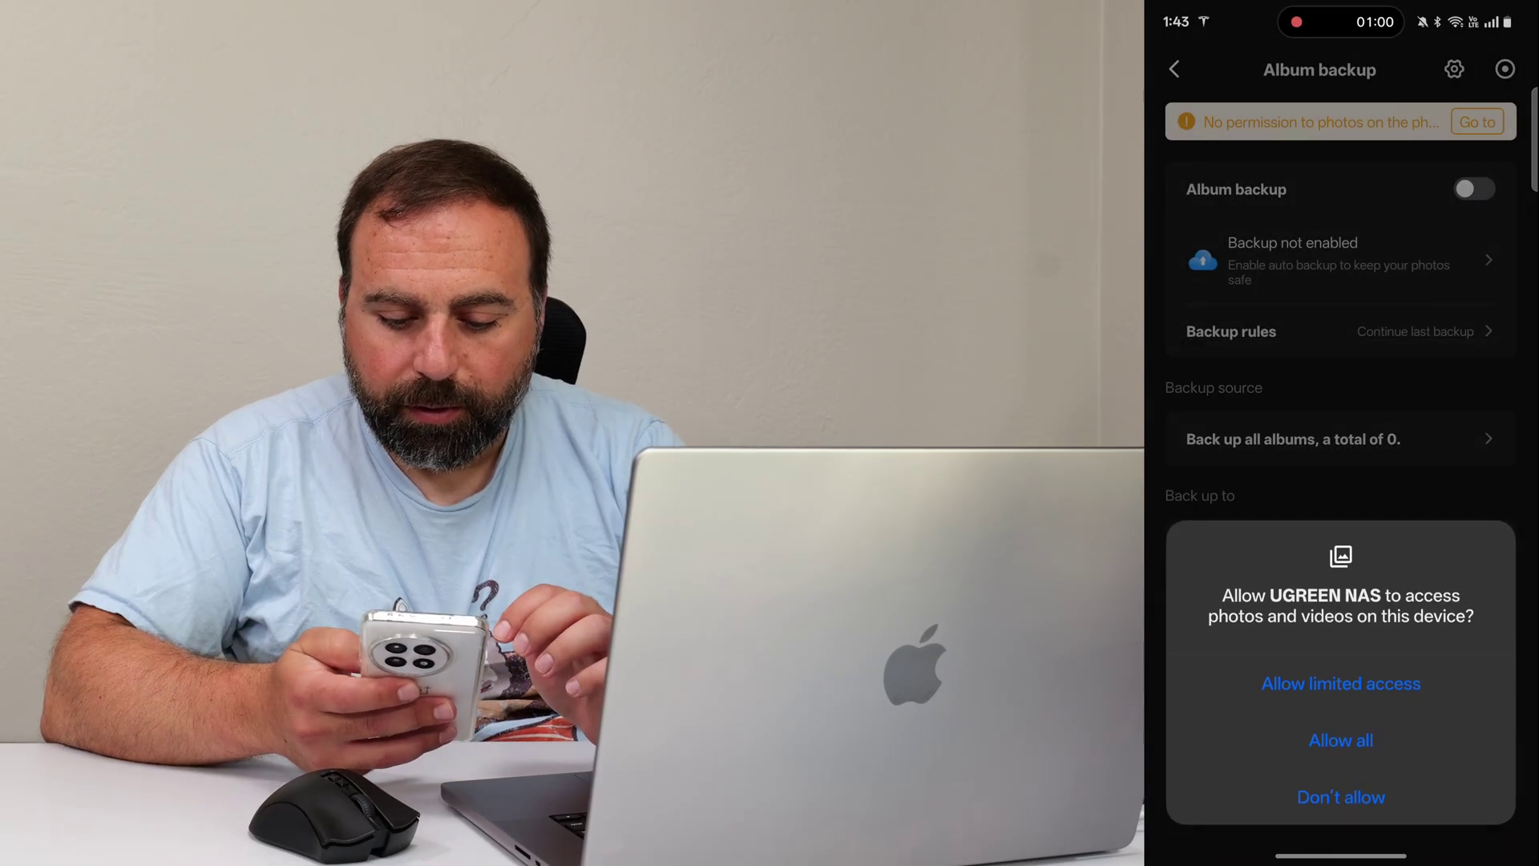
pyautogui.click(1339, 738)
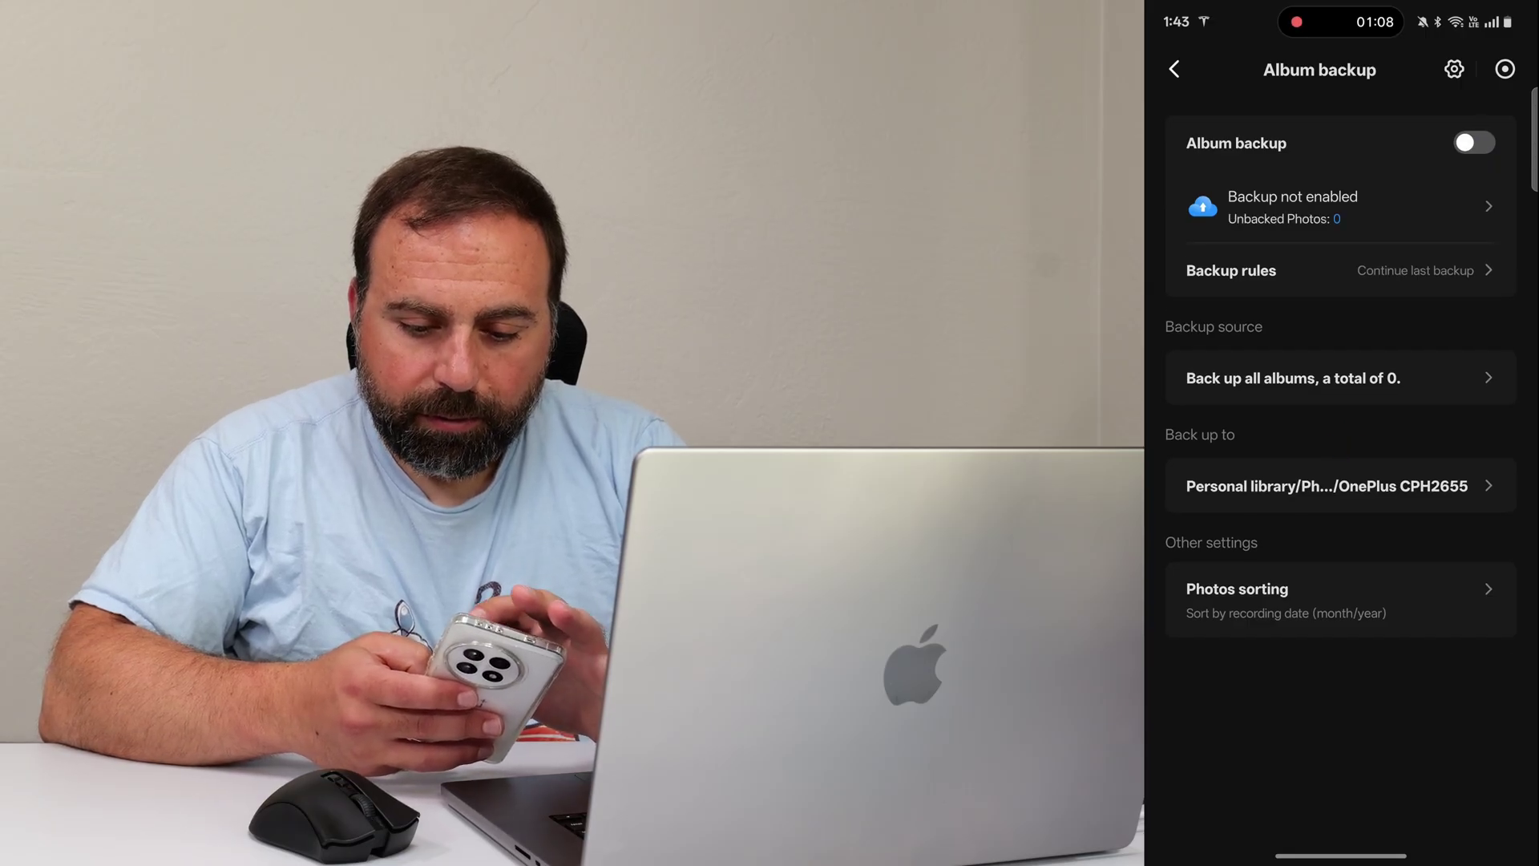
pyautogui.click(1473, 142)
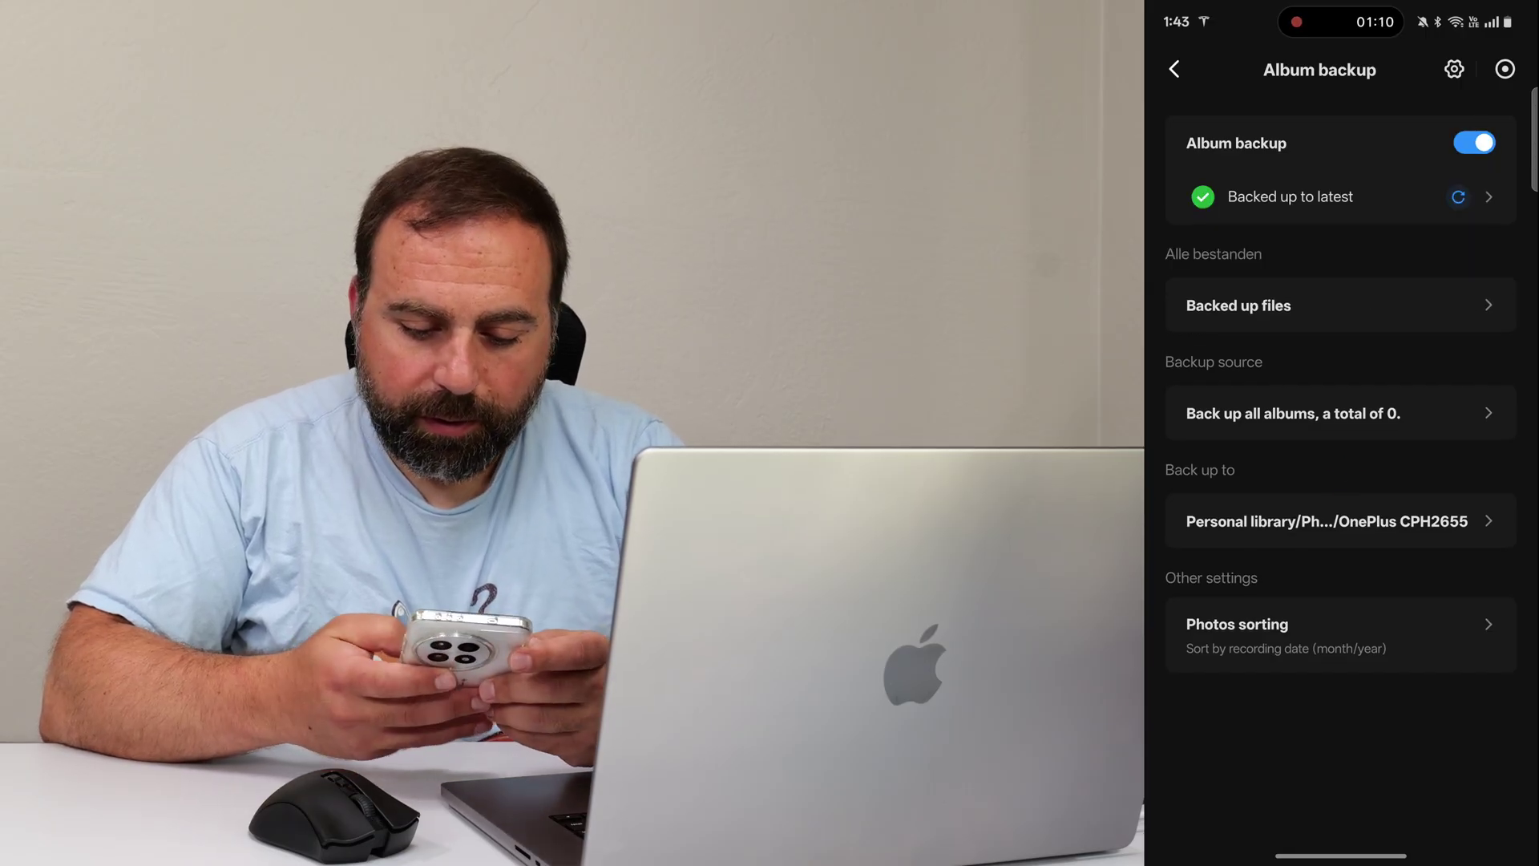
# Review the album backup's destination folders and its photo sorting options, closing both without changes
pyautogui.click(1431, 529)
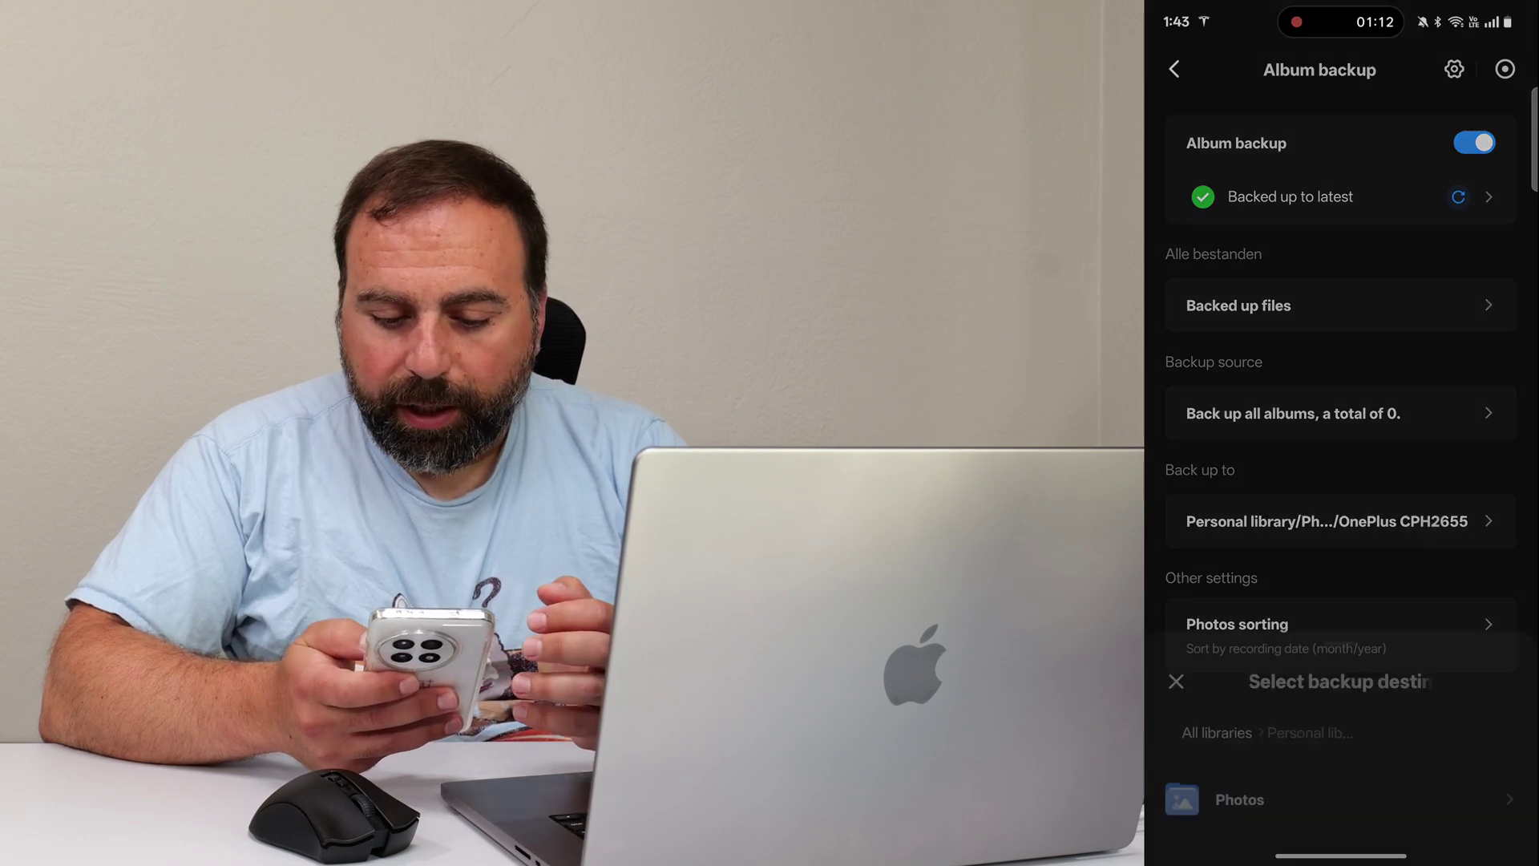
pyautogui.click(1220, 263)
pyautogui.click(1210, 252)
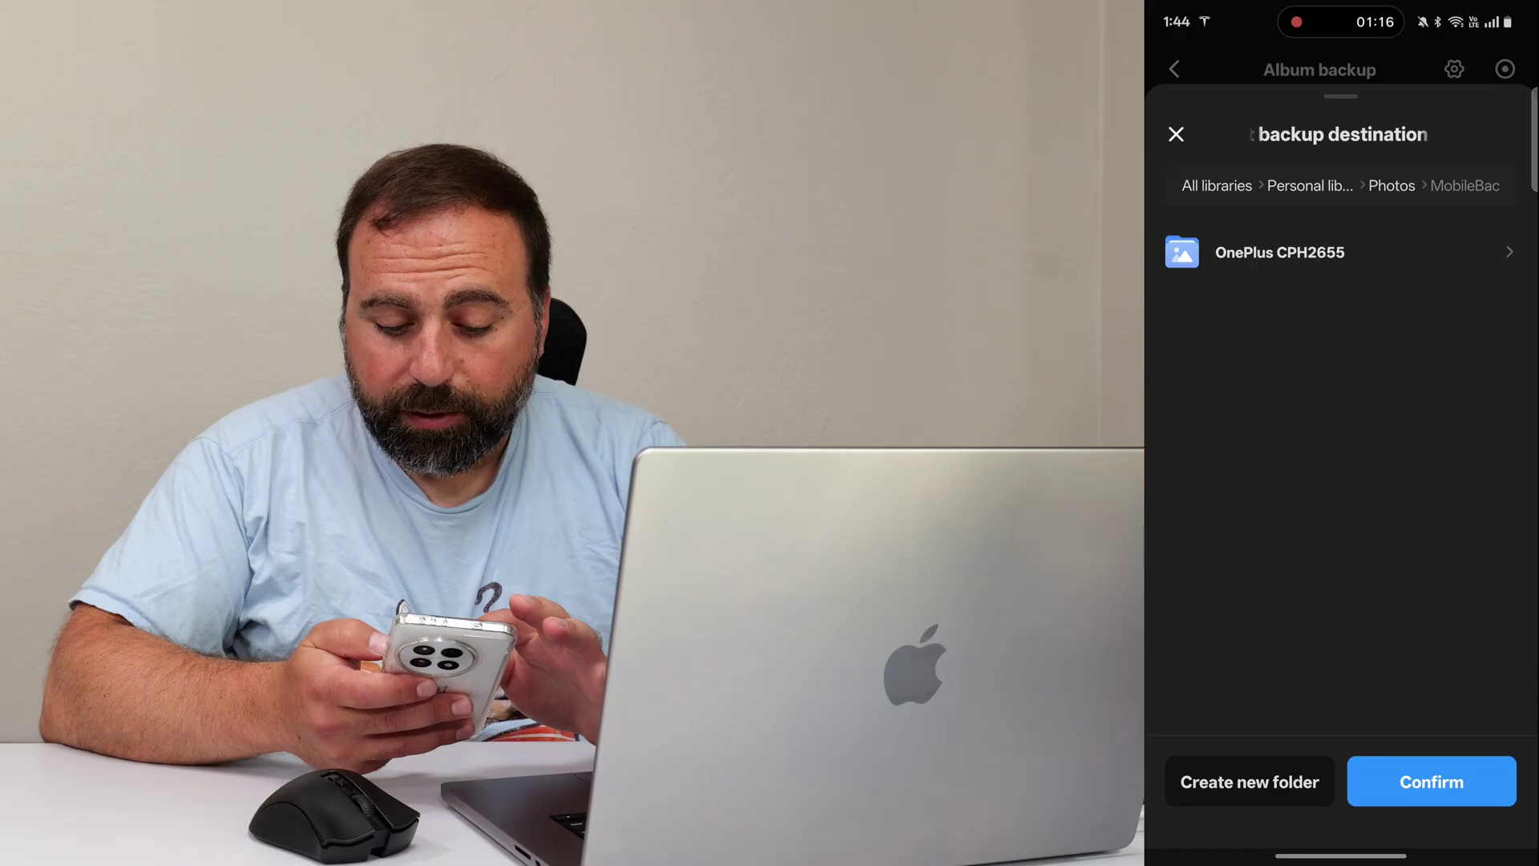
pyautogui.click(1251, 255)
pyautogui.click(1173, 134)
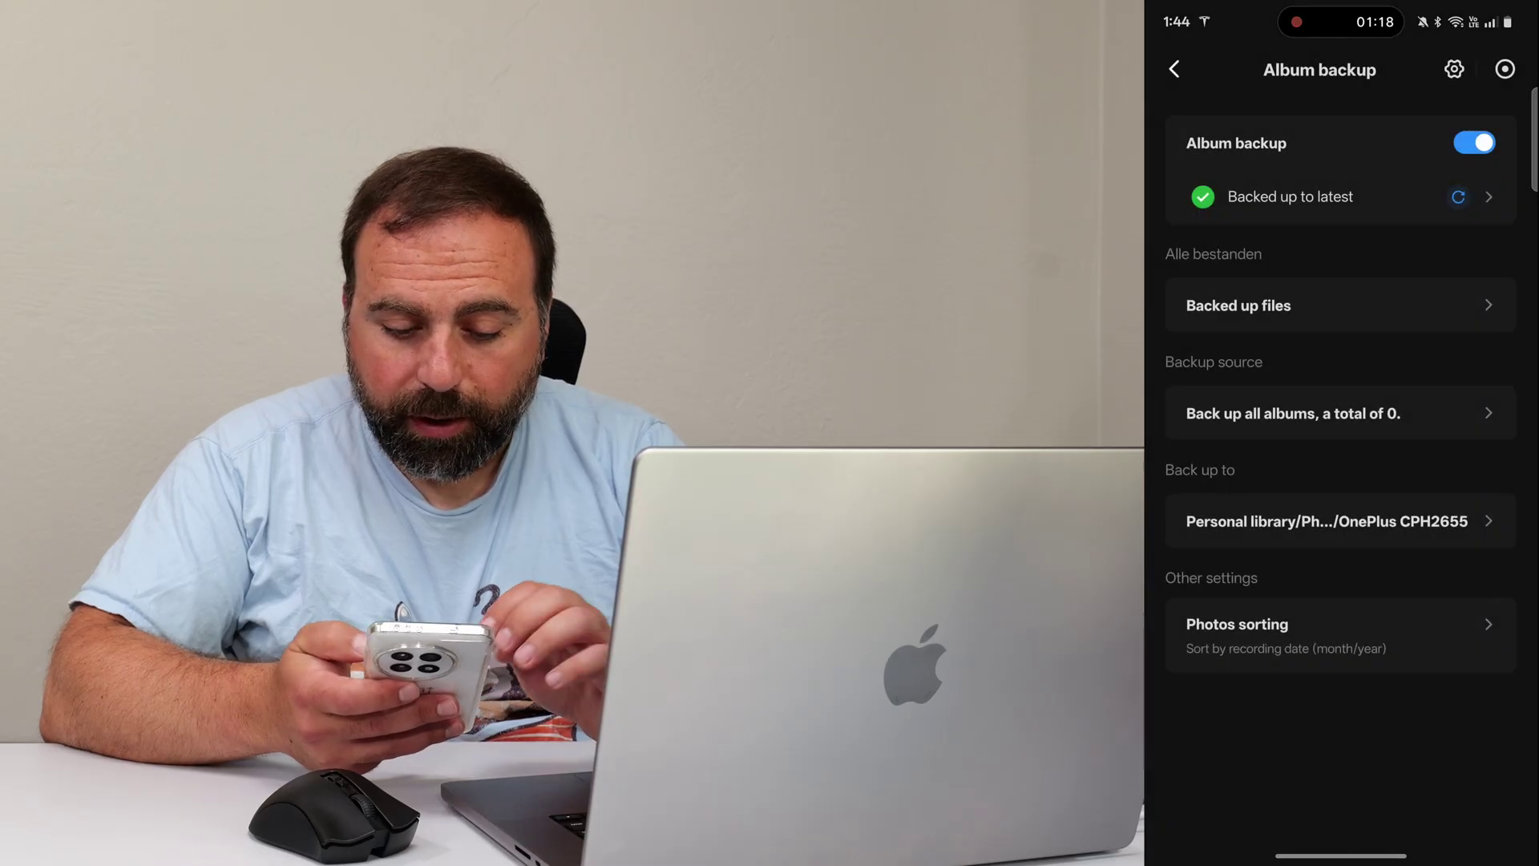
pyautogui.click(1405, 633)
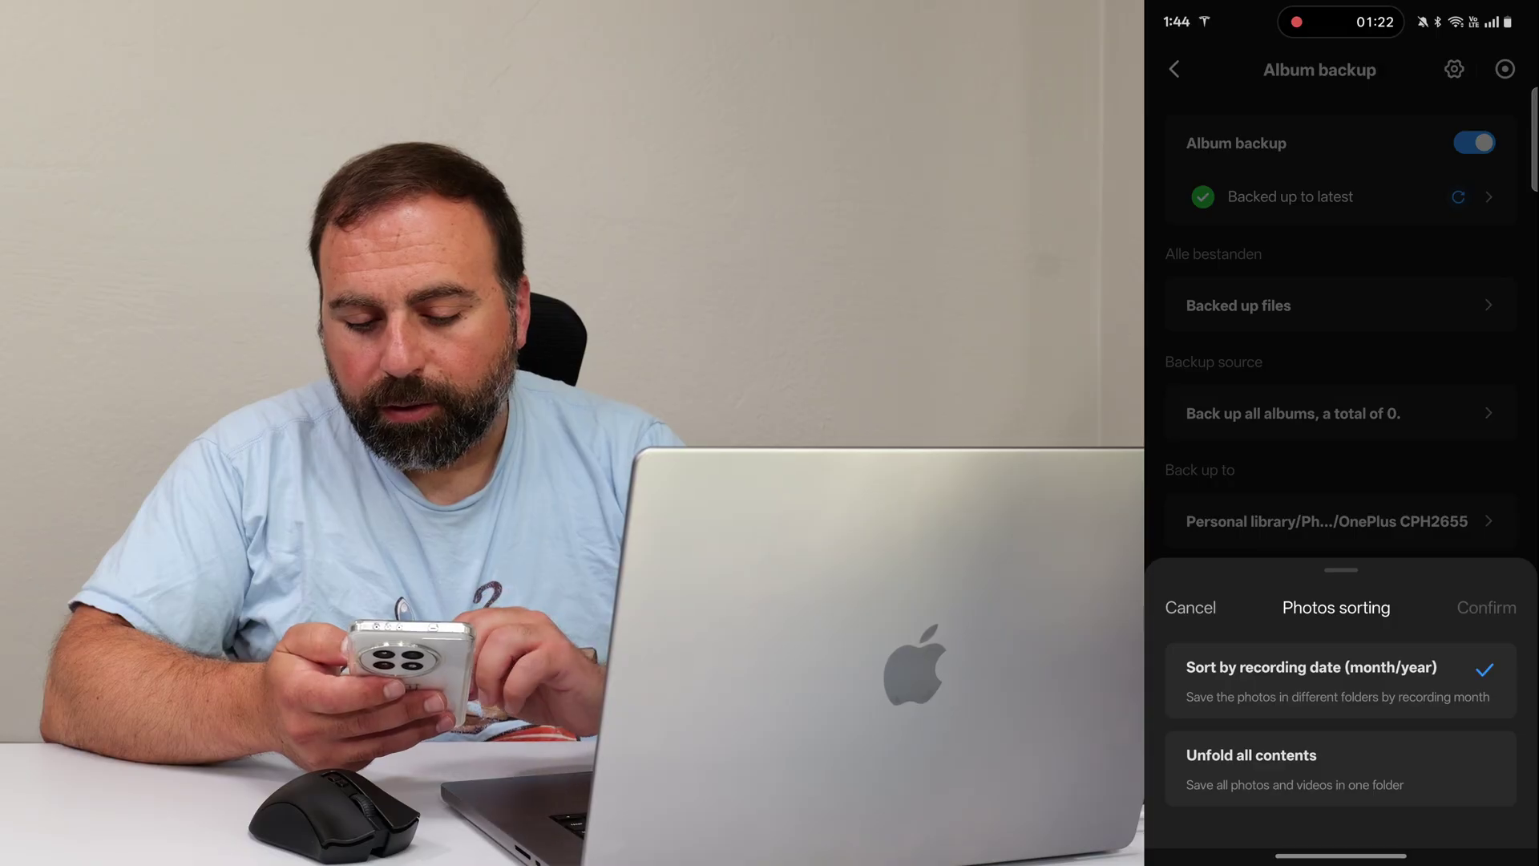
pyautogui.moveTo(1384, 674); pyautogui.dragTo(1384, 722)
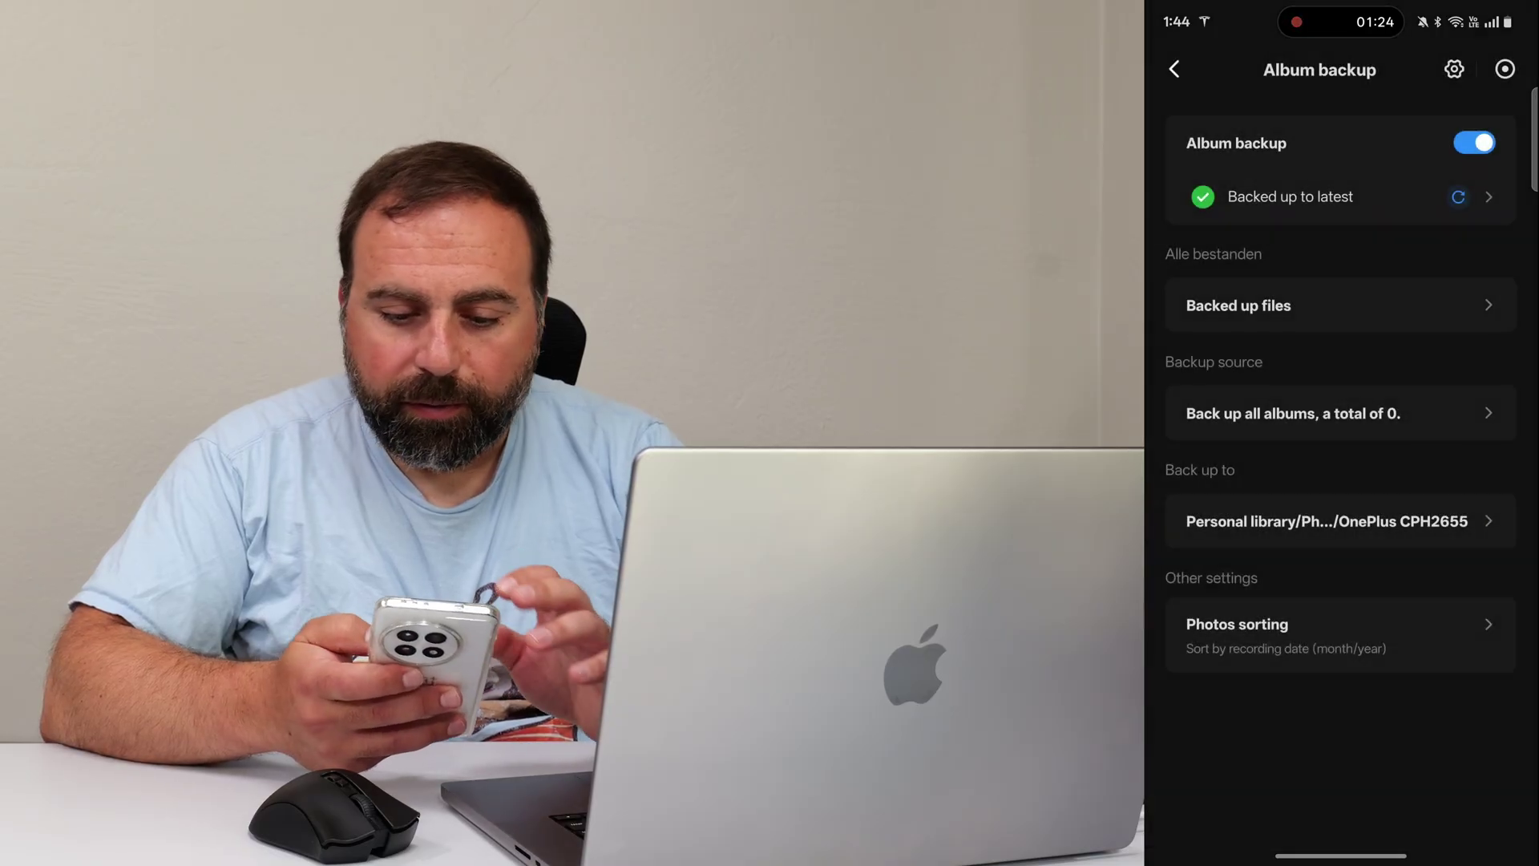
# Leave the album backup settings, open the phone's camera, and take a photo of the laptop keyboard
pyautogui.click(1174, 69)
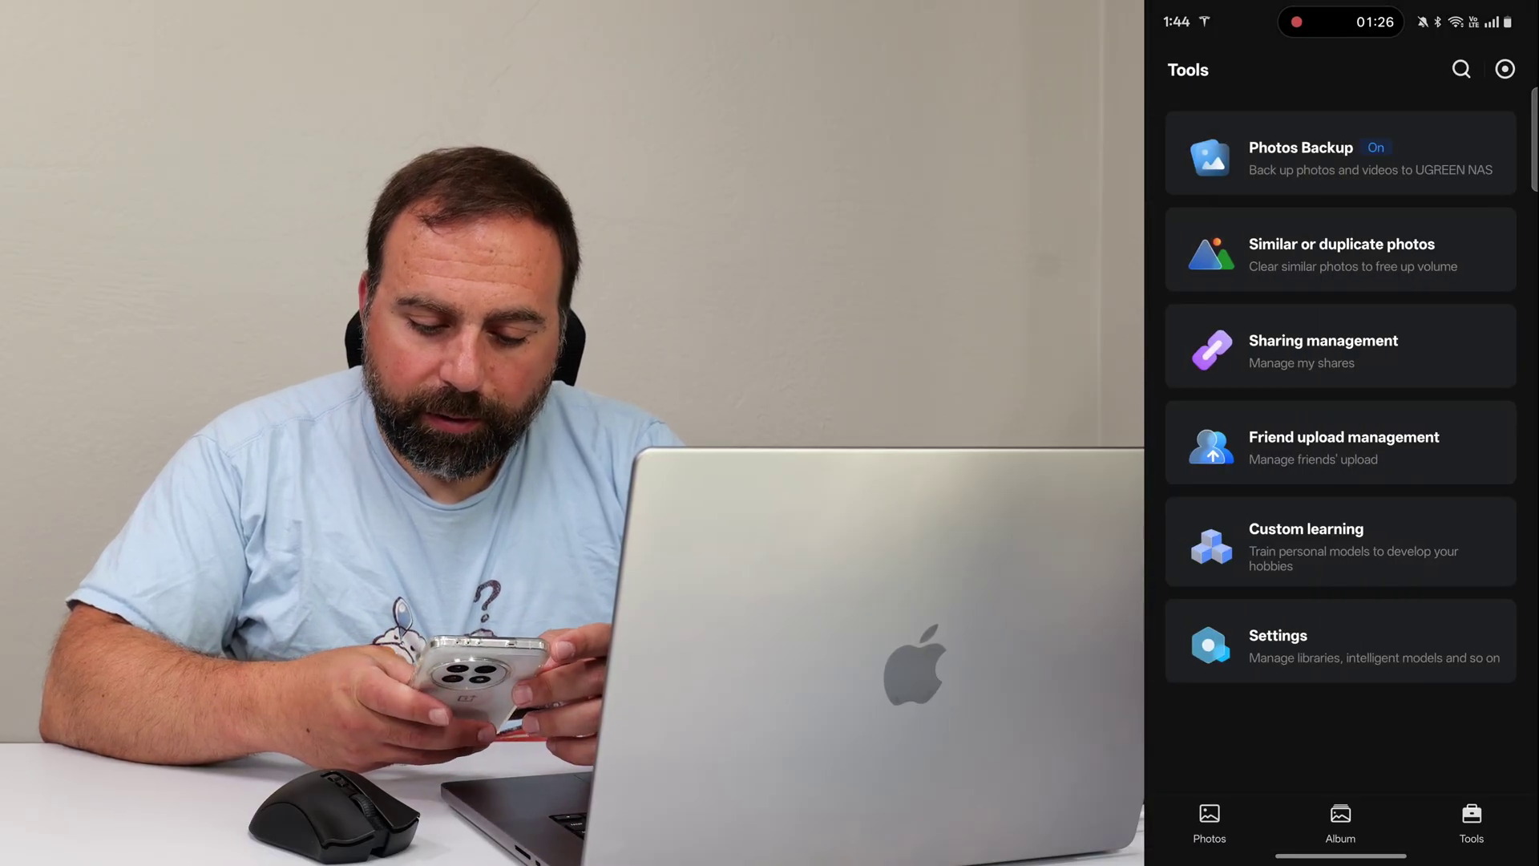
pyautogui.moveTo(1341, 855); pyautogui.dragTo(1340, 642)
pyautogui.click(1474, 787)
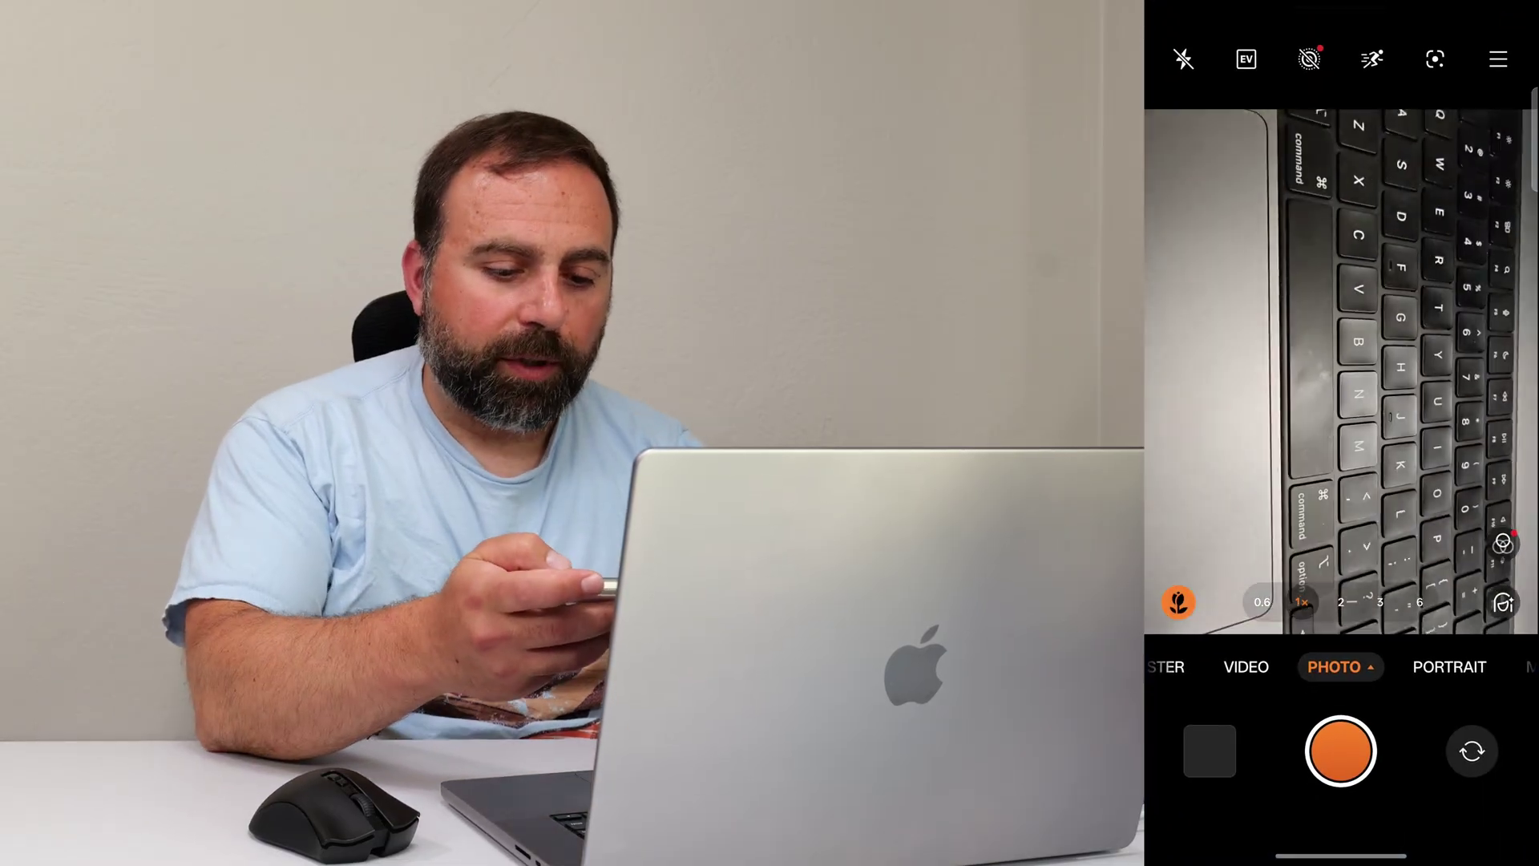
pyautogui.click(1327, 758)
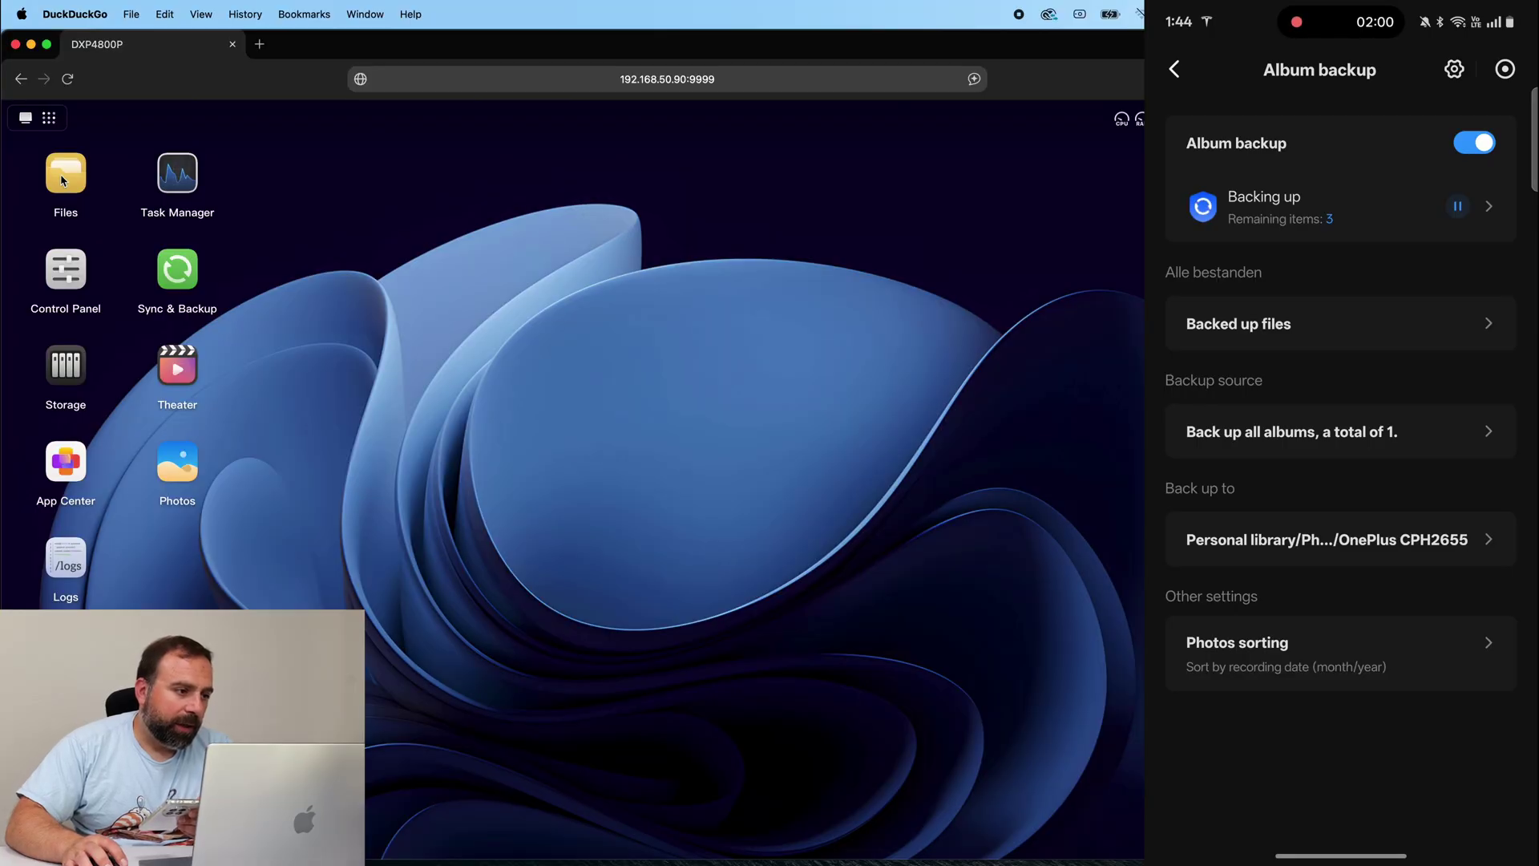
# On the NAS desktop, open Files and go to Personal Folder > Photos > MobileBackup > OnePlus CPH2655 > 2025 > 07
pyautogui.doubleClick(63, 180)
pyautogui.doubleClick(522, 403)
pyautogui.doubleClick(508, 377)
pyautogui.doubleClick(529, 378)
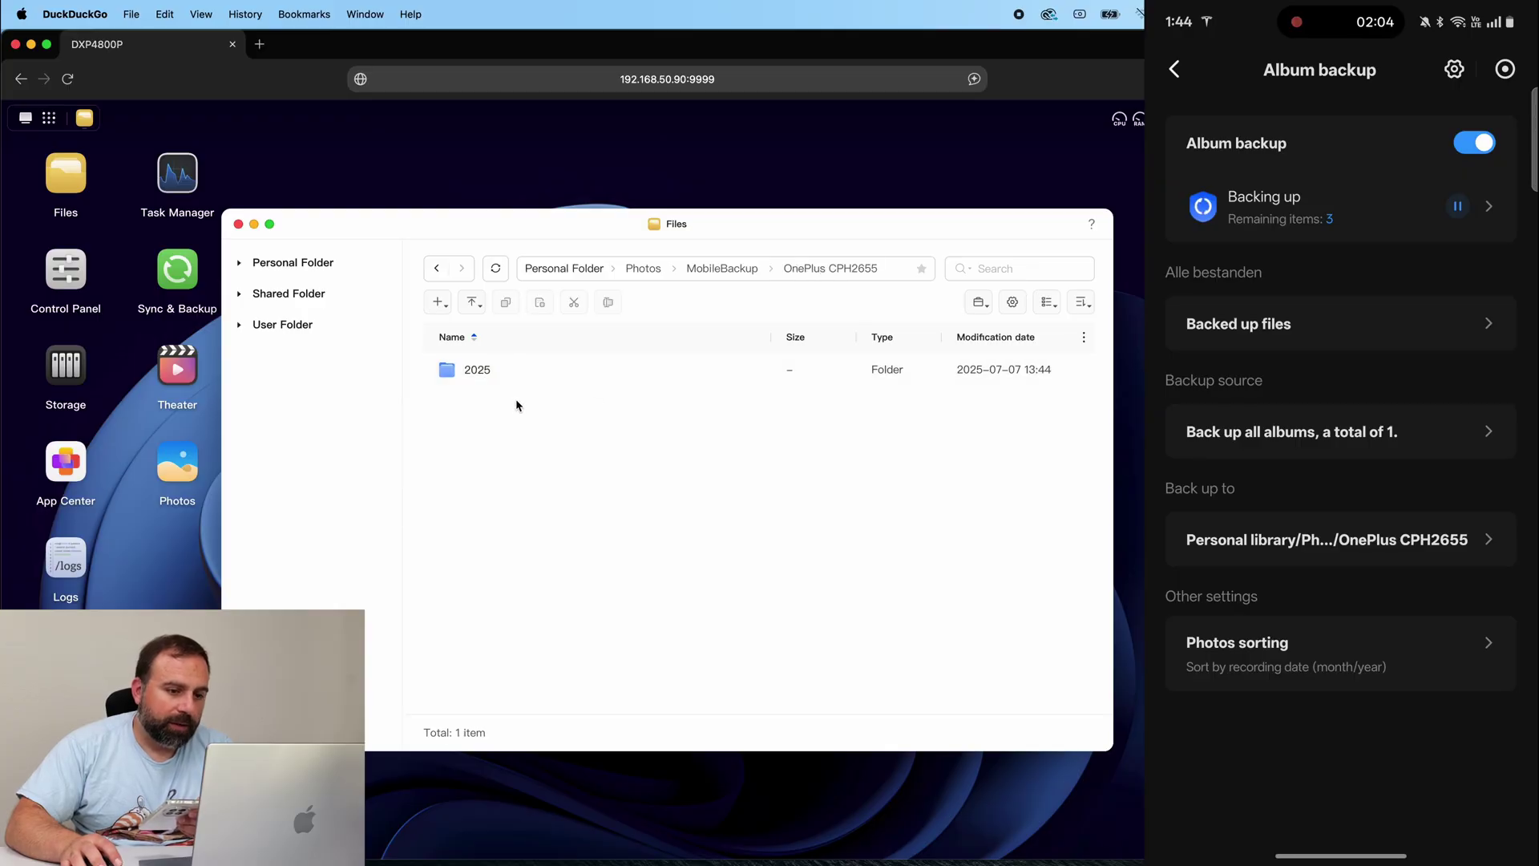
pyautogui.doubleClick(504, 374)
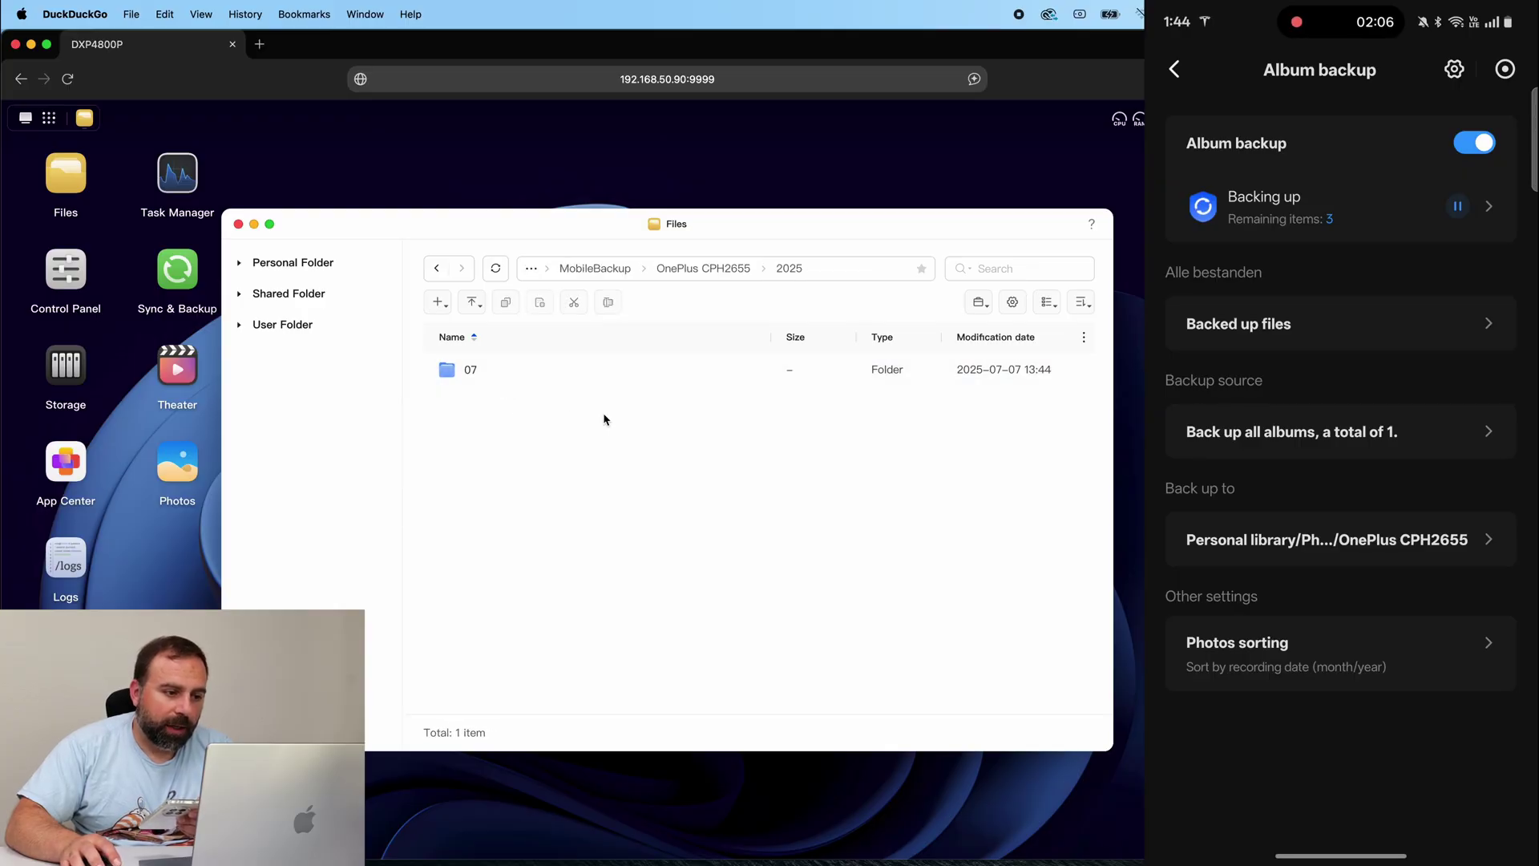
pyautogui.doubleClick(522, 374)
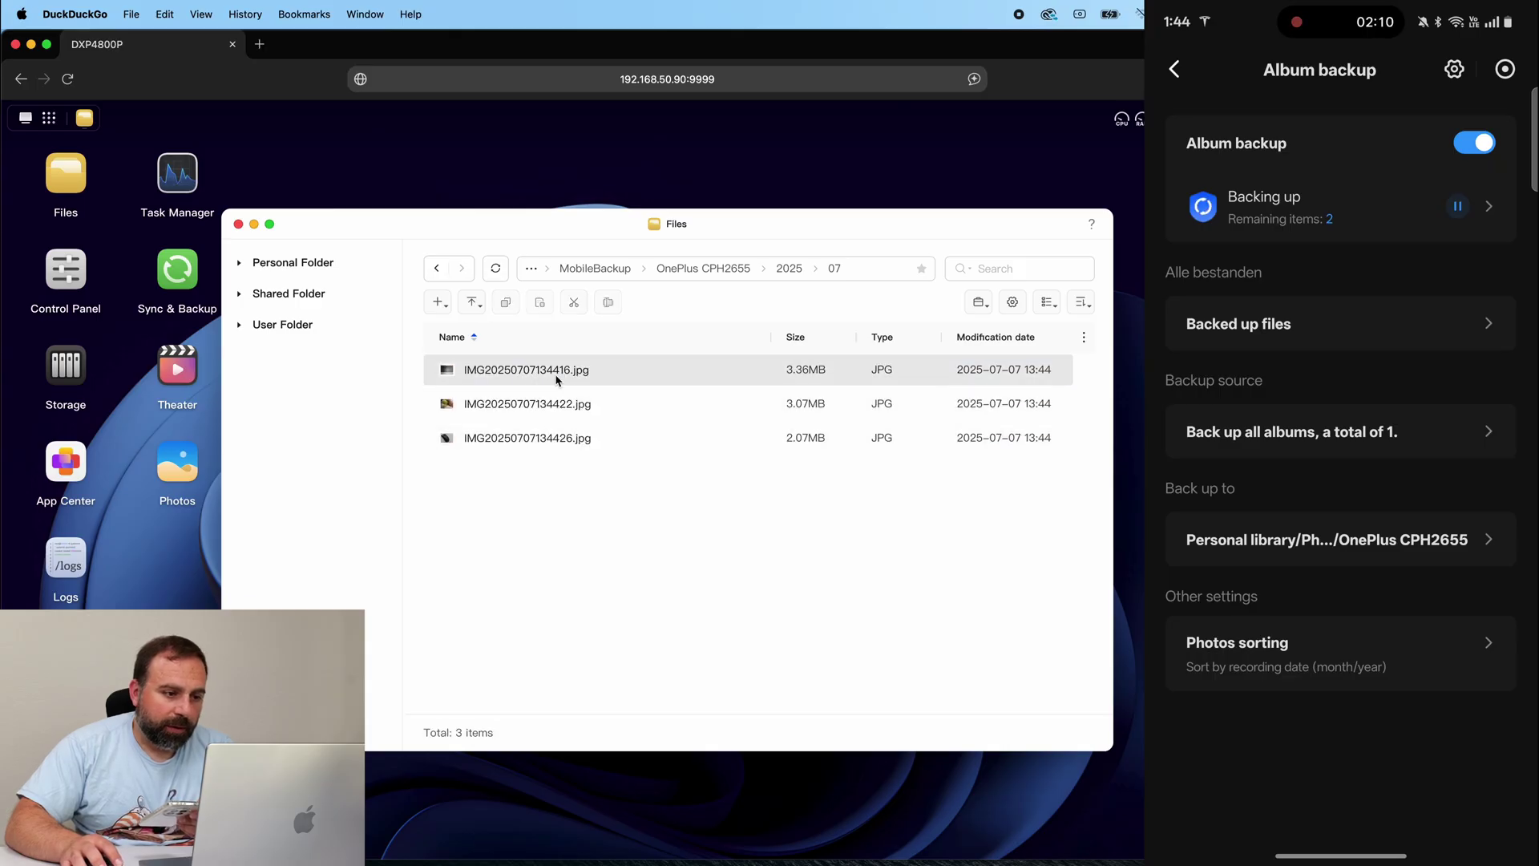
# View the backed-up photos IMG20250707134416.jpg, IMG20250707134422.jpg and IMG20250707134426.jpg, and close the viewer
pyautogui.doubleClick(556, 375)
pyautogui.click(1110, 512)
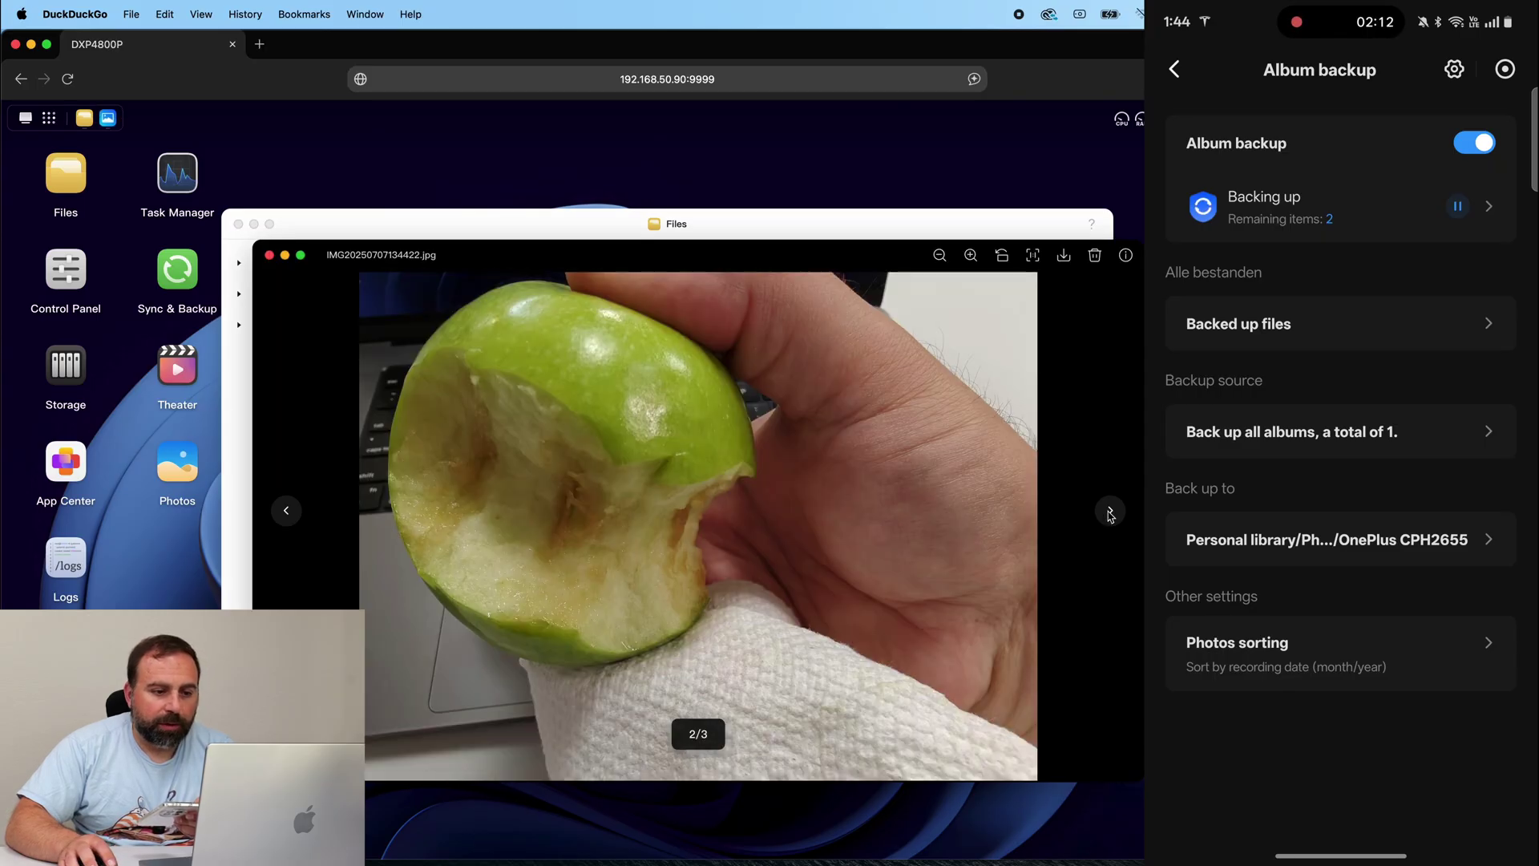
pyautogui.click(1109, 511)
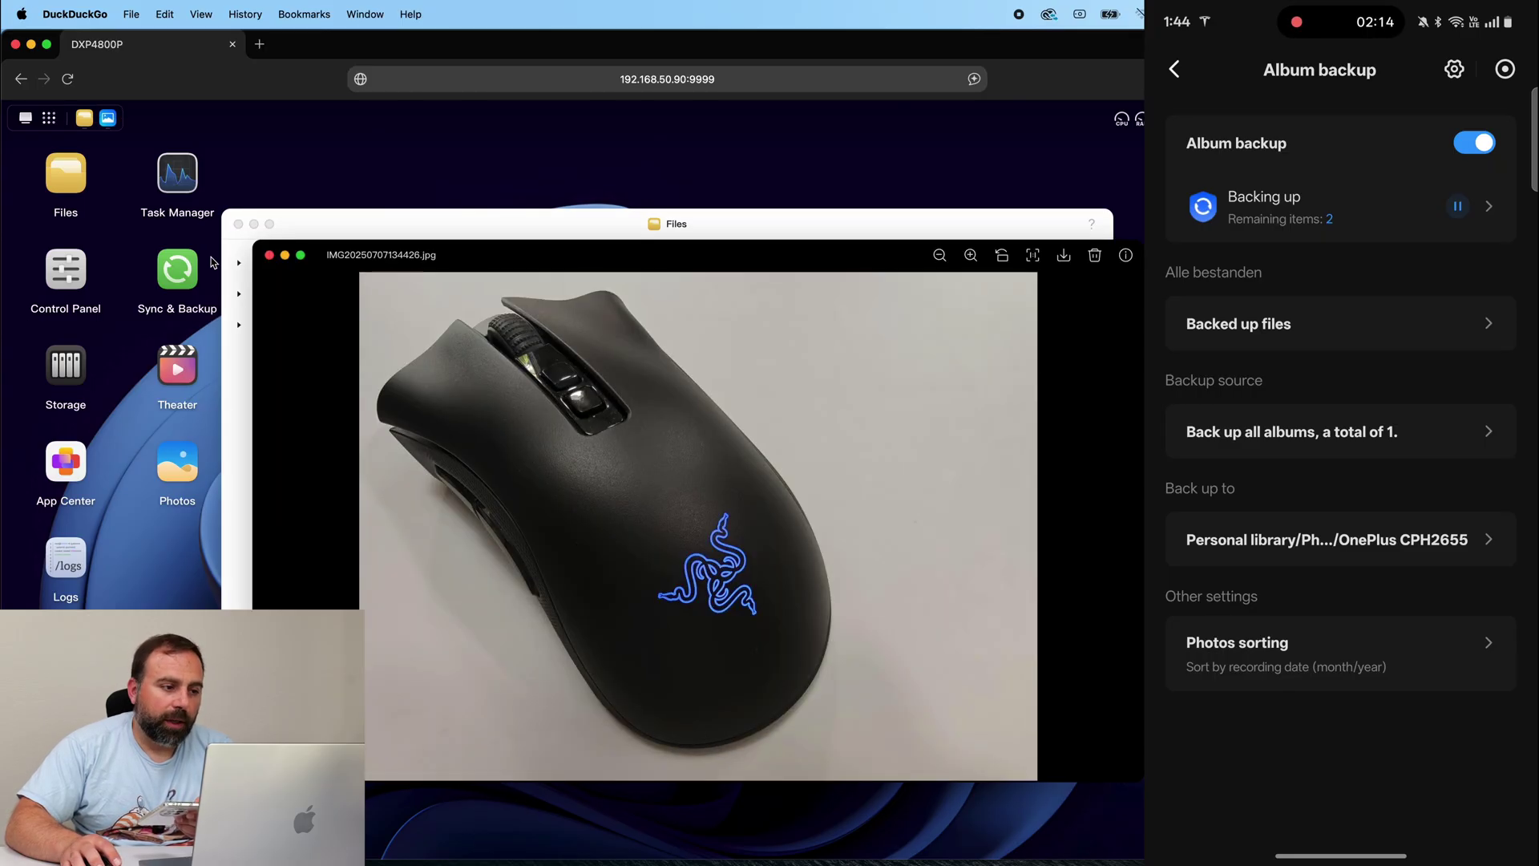
pyautogui.click(269, 255)
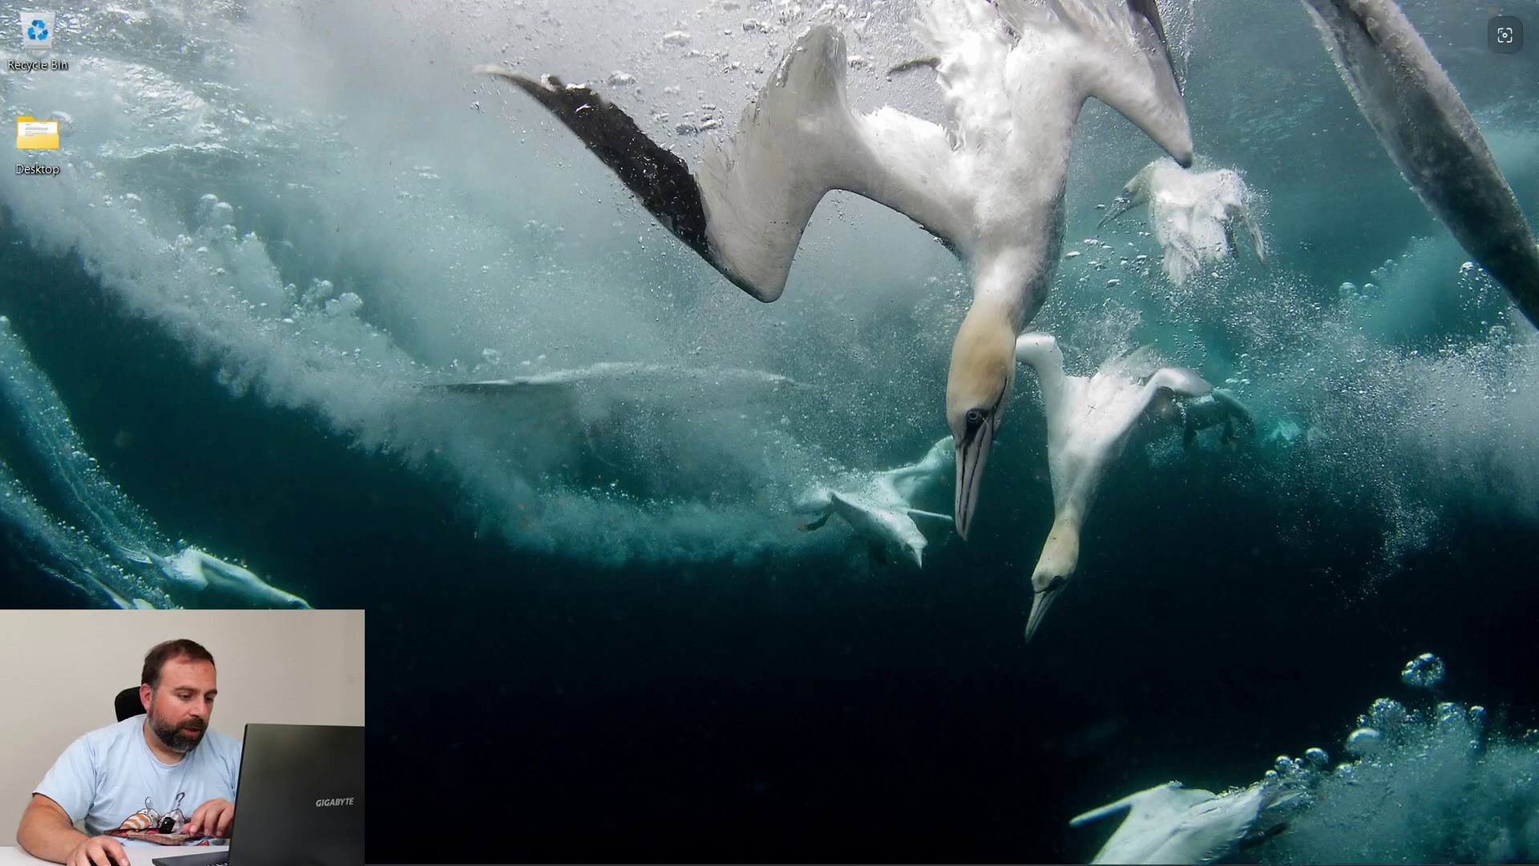
pyautogui.moveTo(653, 857)
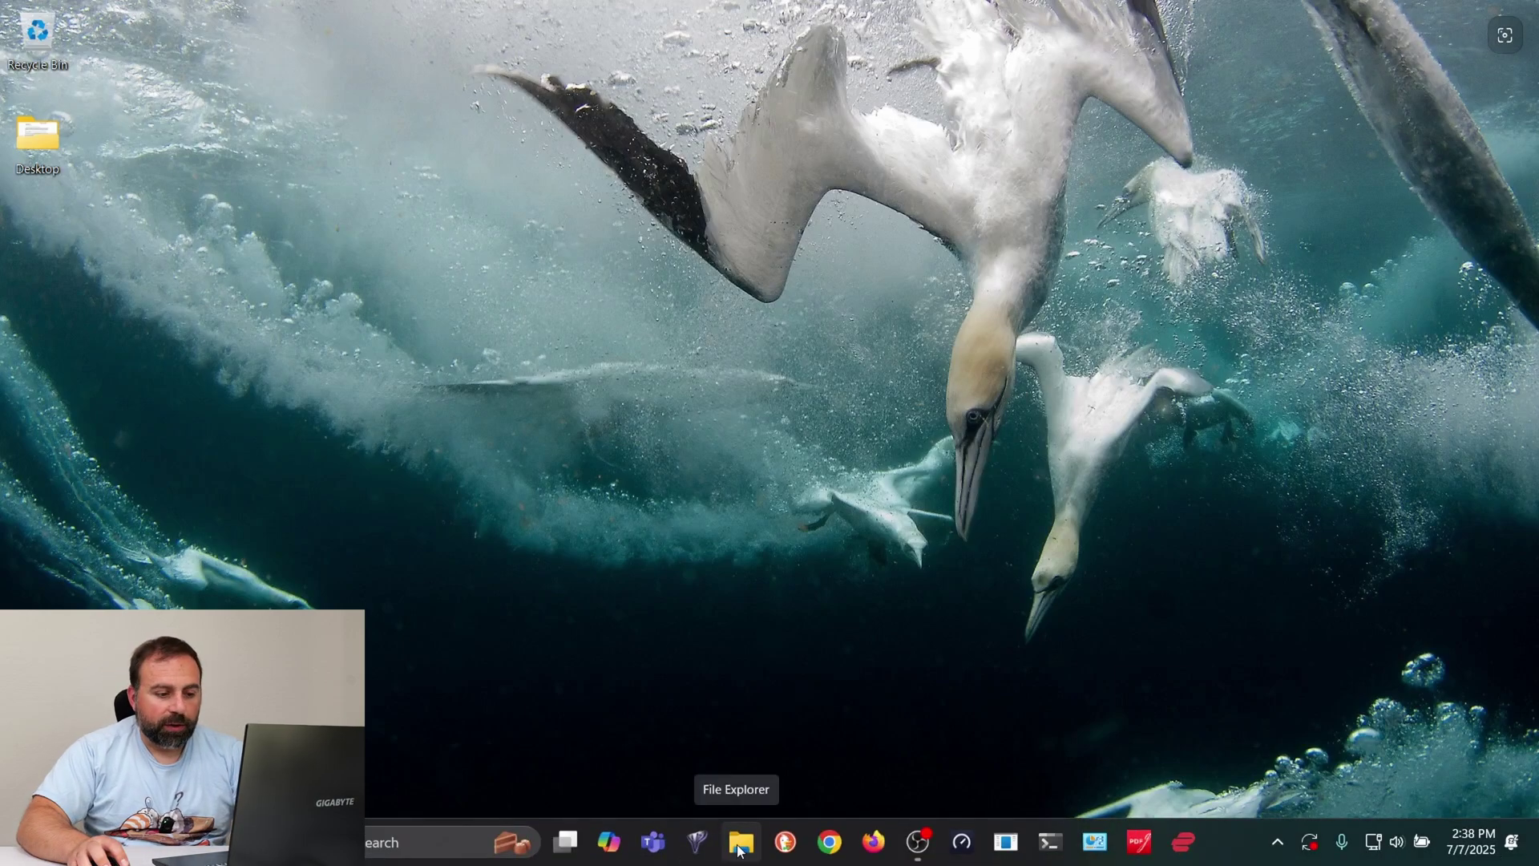
pyautogui.click(739, 845)
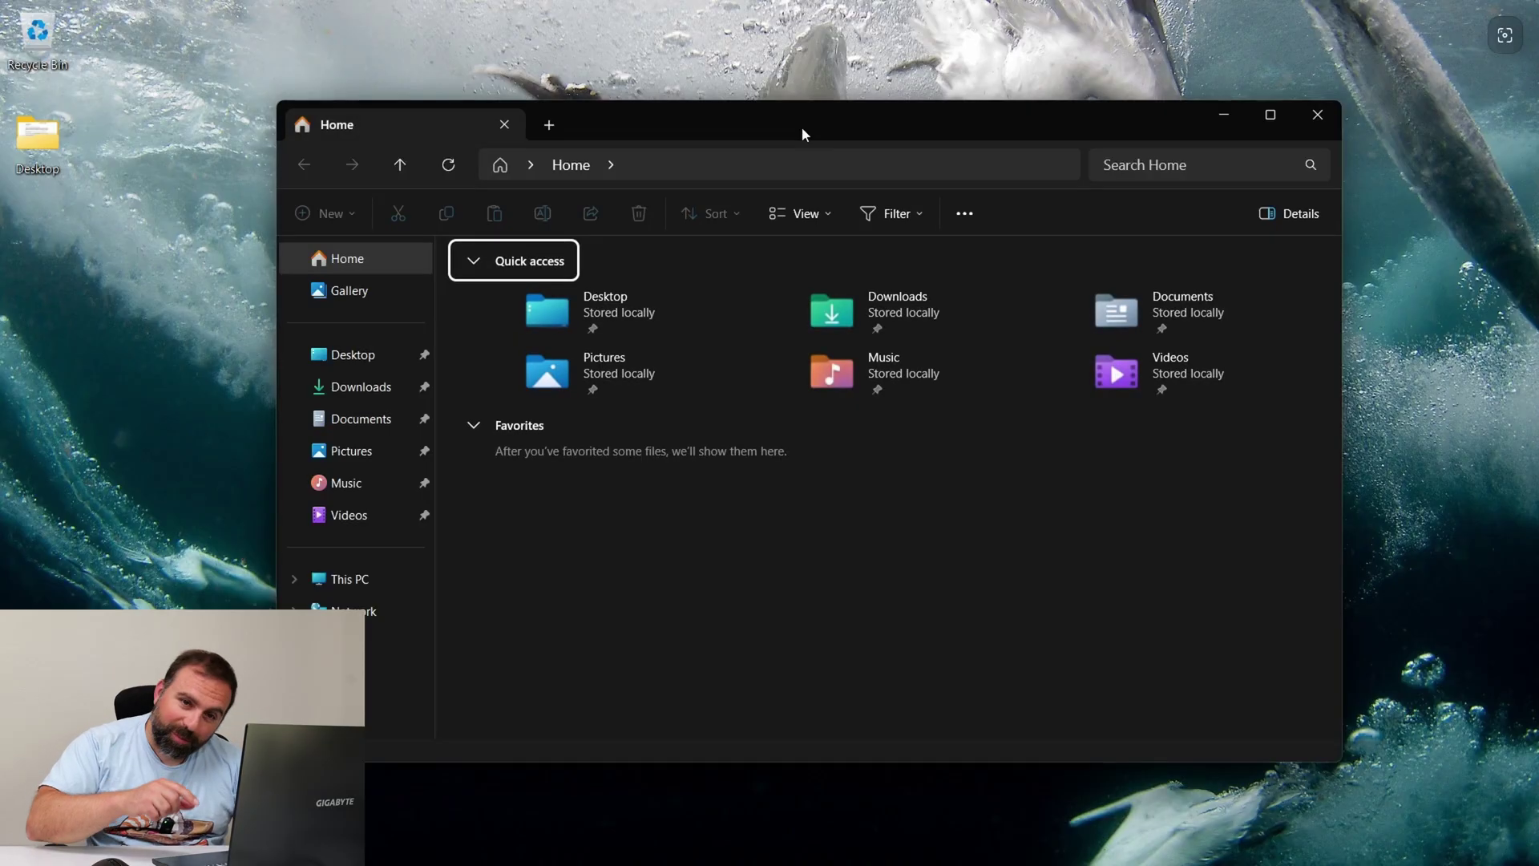
pyautogui.click(1318, 115)
# In File Explorer, open the \\dxp4800p\photo share, play P1088714.MP4 from its 2022_04_12 folder, and quit the video player
pyautogui.press('super+e')
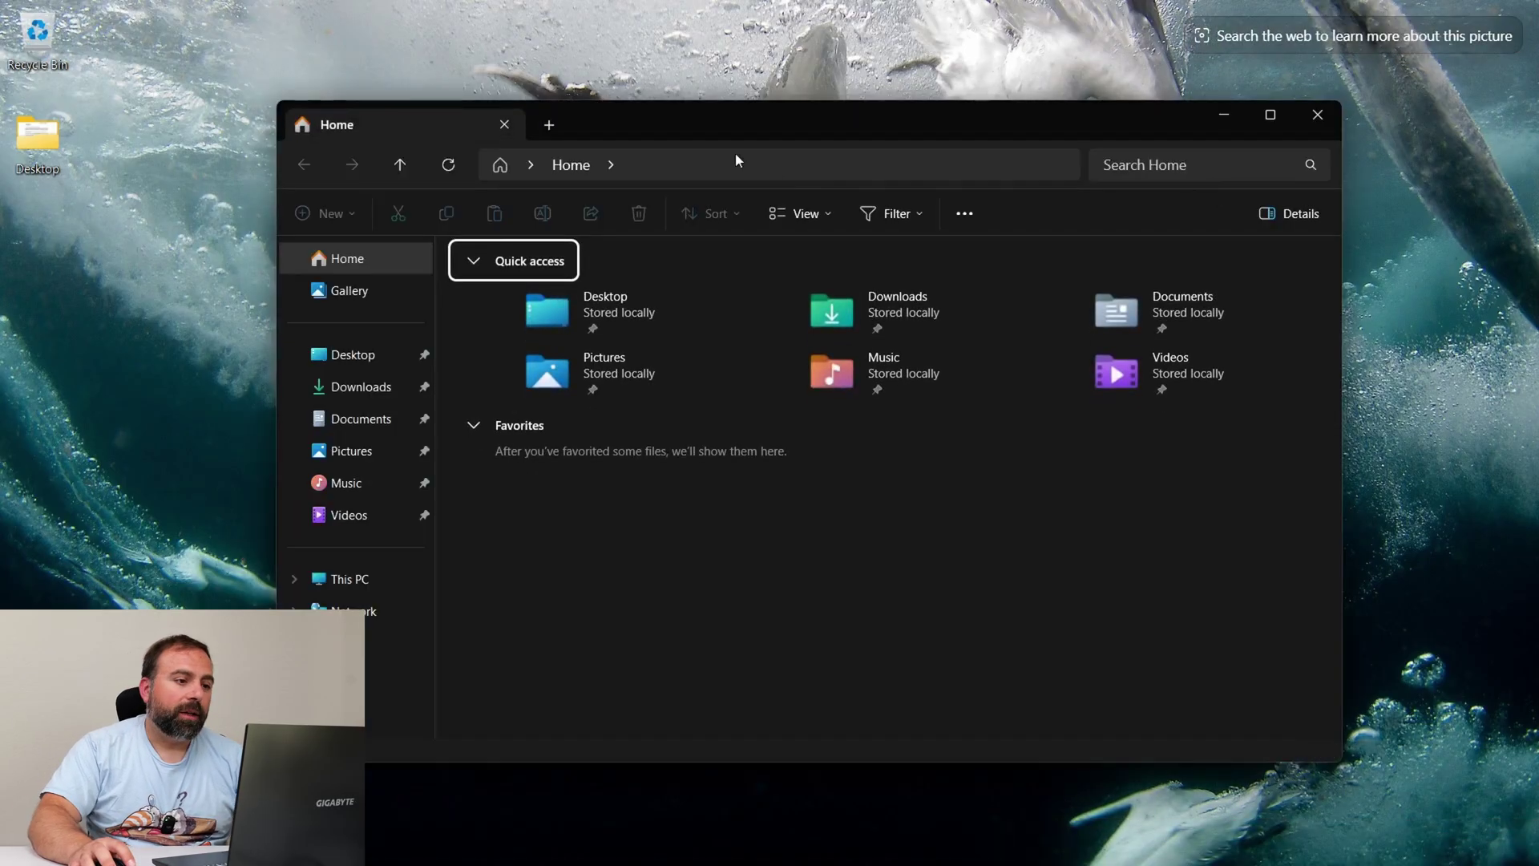
pyautogui.click(705, 152)
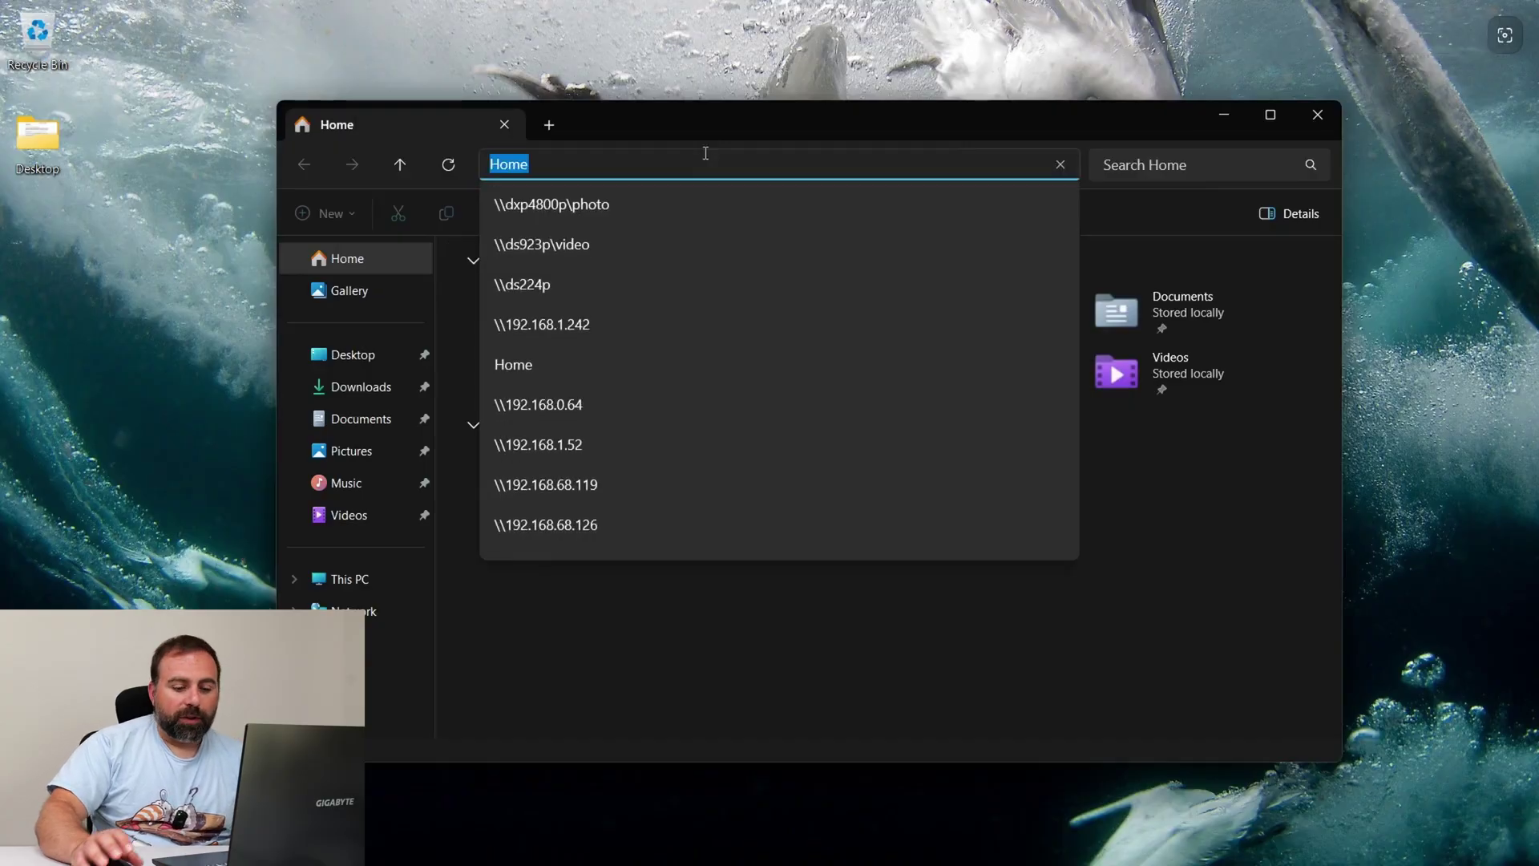
pyautogui.click(619, 204)
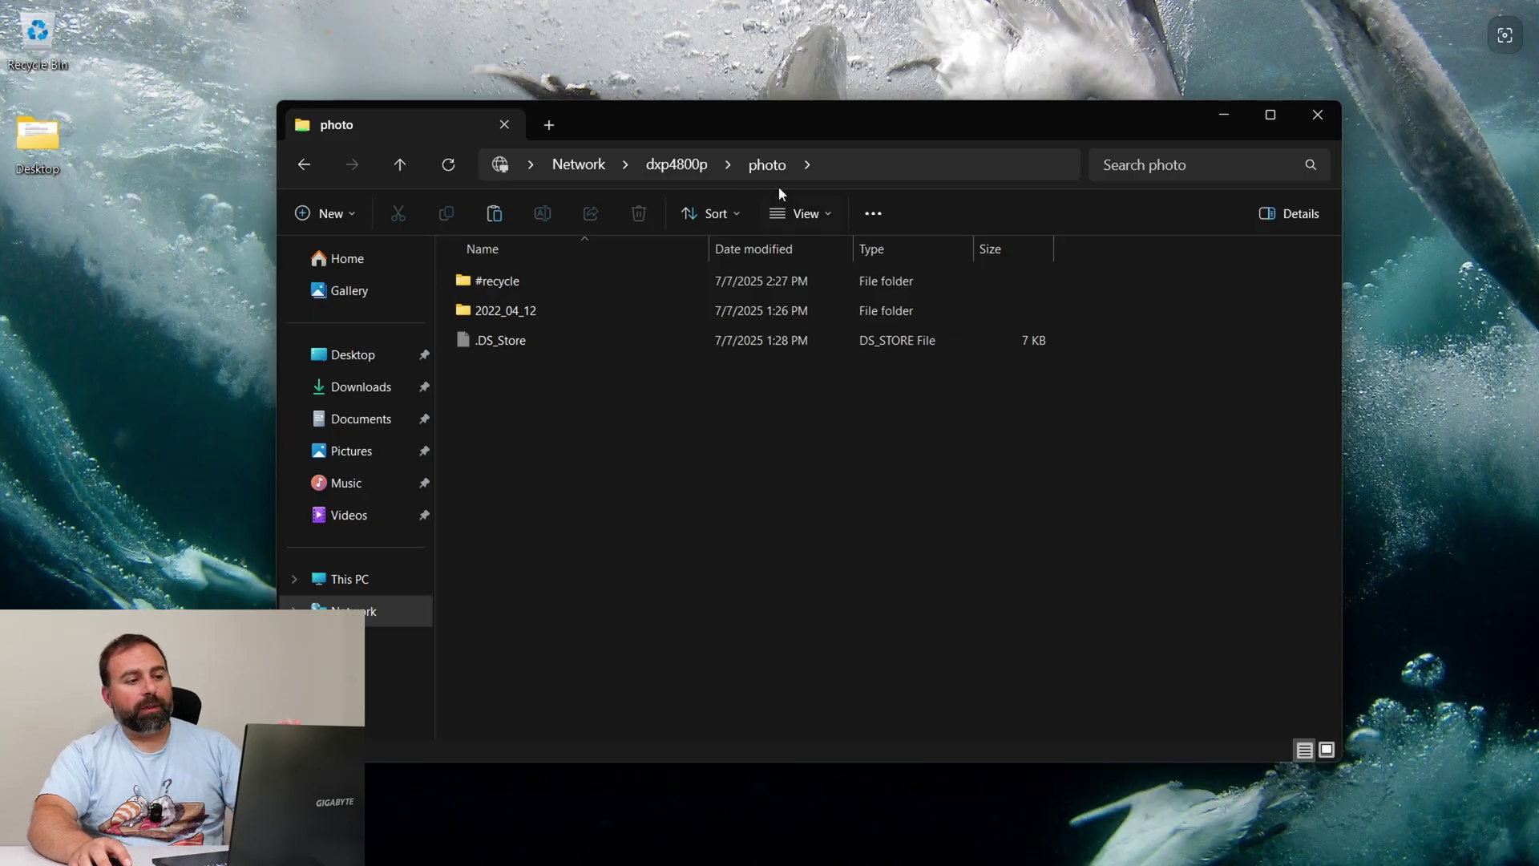
pyautogui.doubleClick(561, 309)
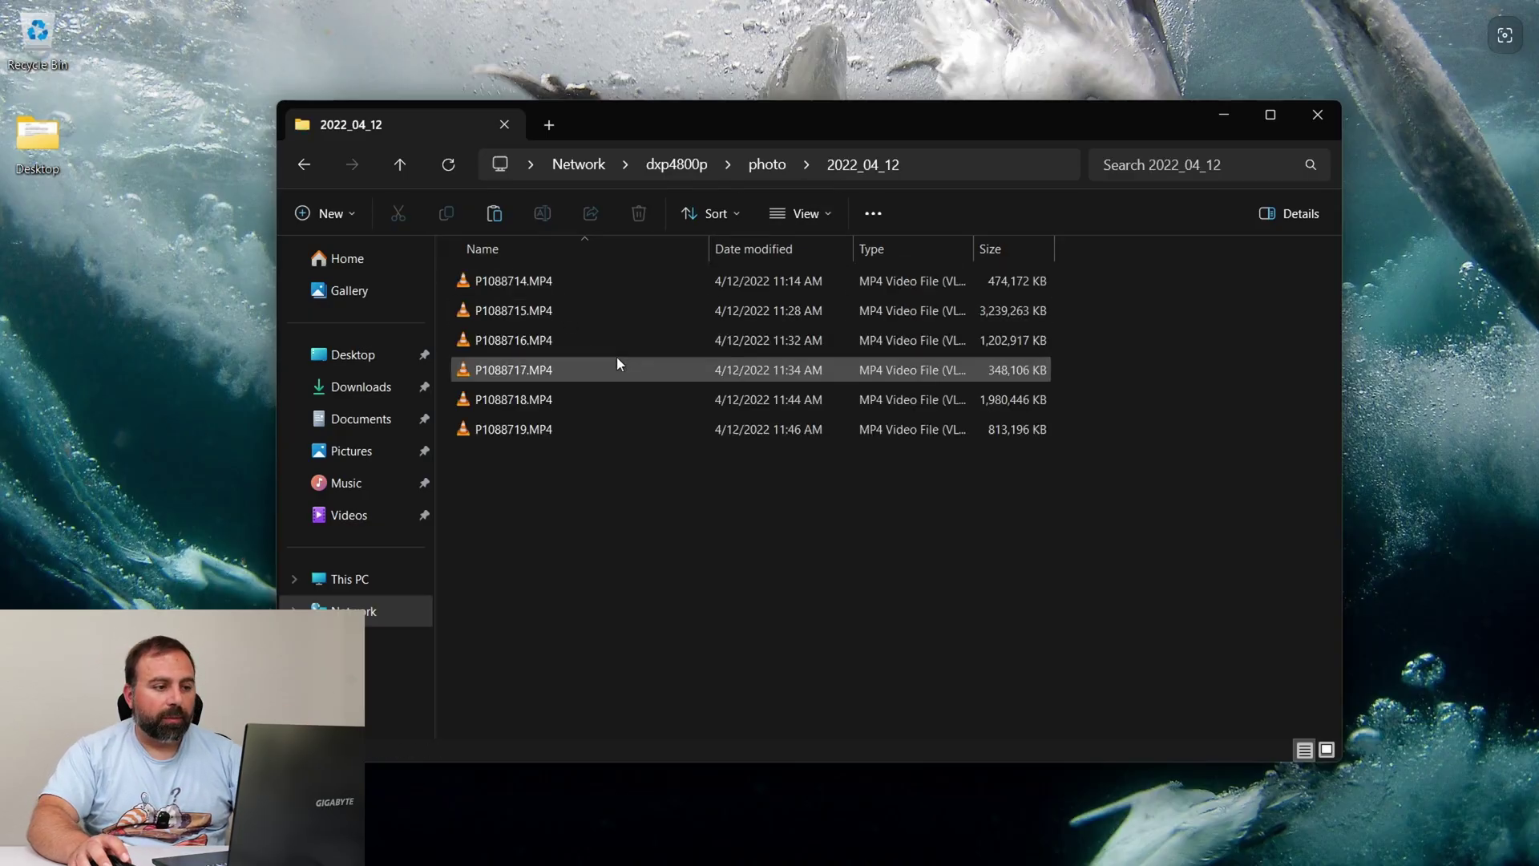
pyautogui.doubleClick(566, 282)
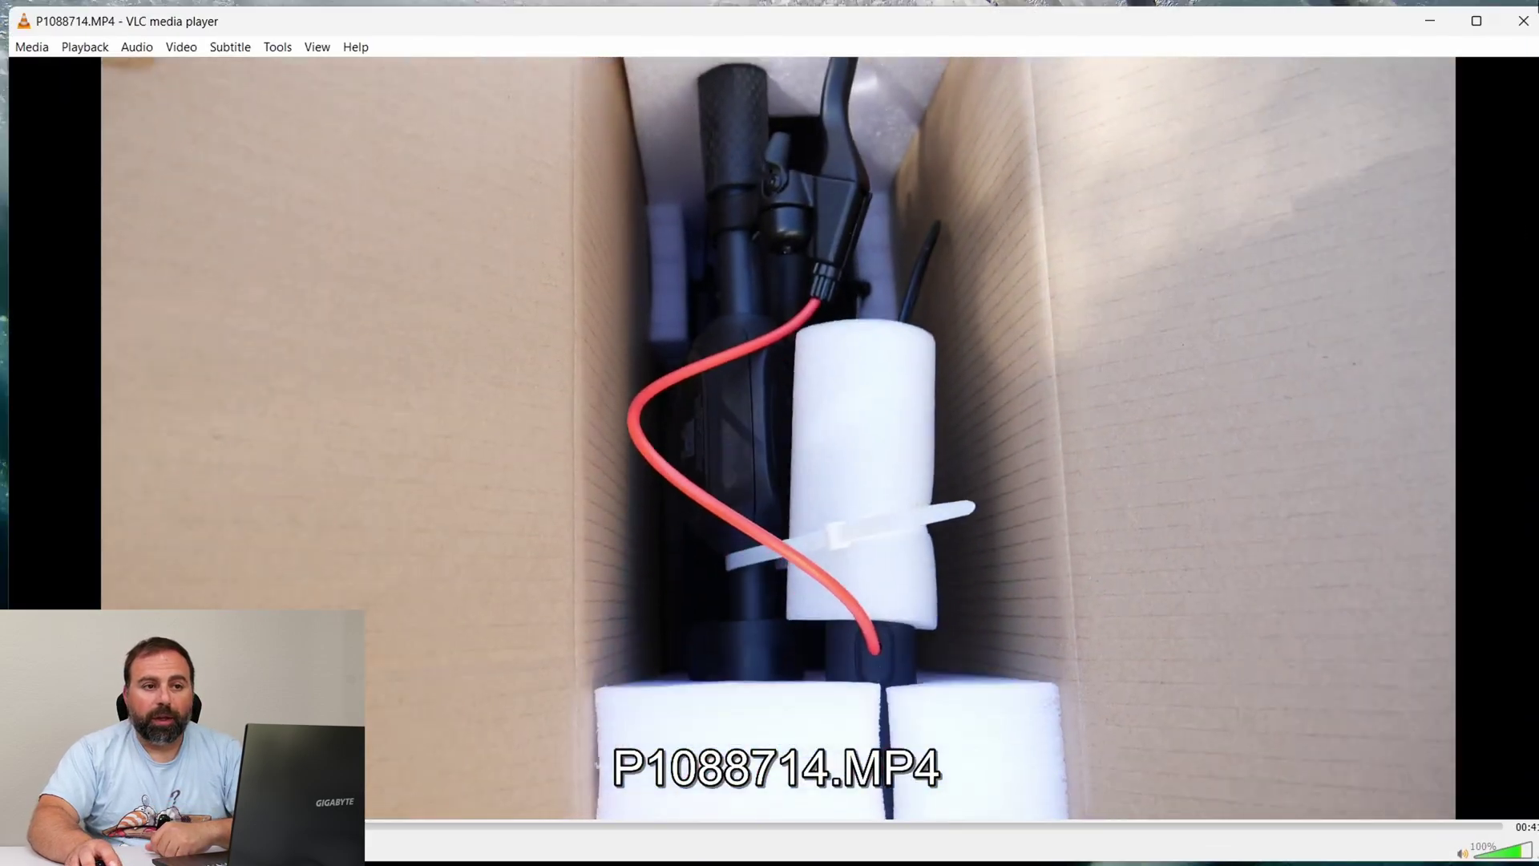
pyautogui.hotkey('ctrl', 'q')
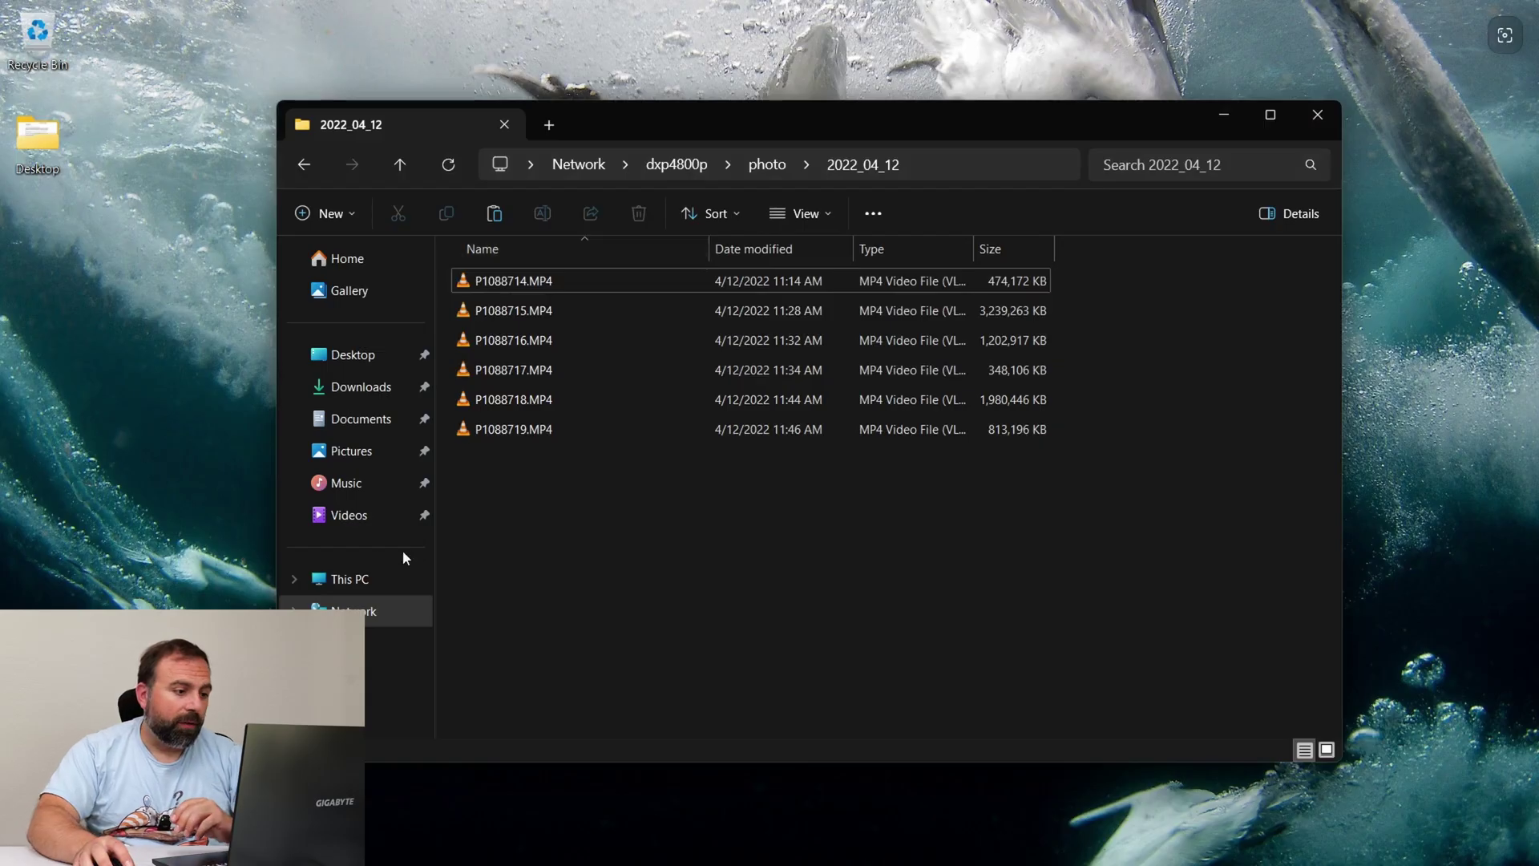
# Start mapping a network drive from This PC and choose U: as its drive letter
pyautogui.click(386, 579)
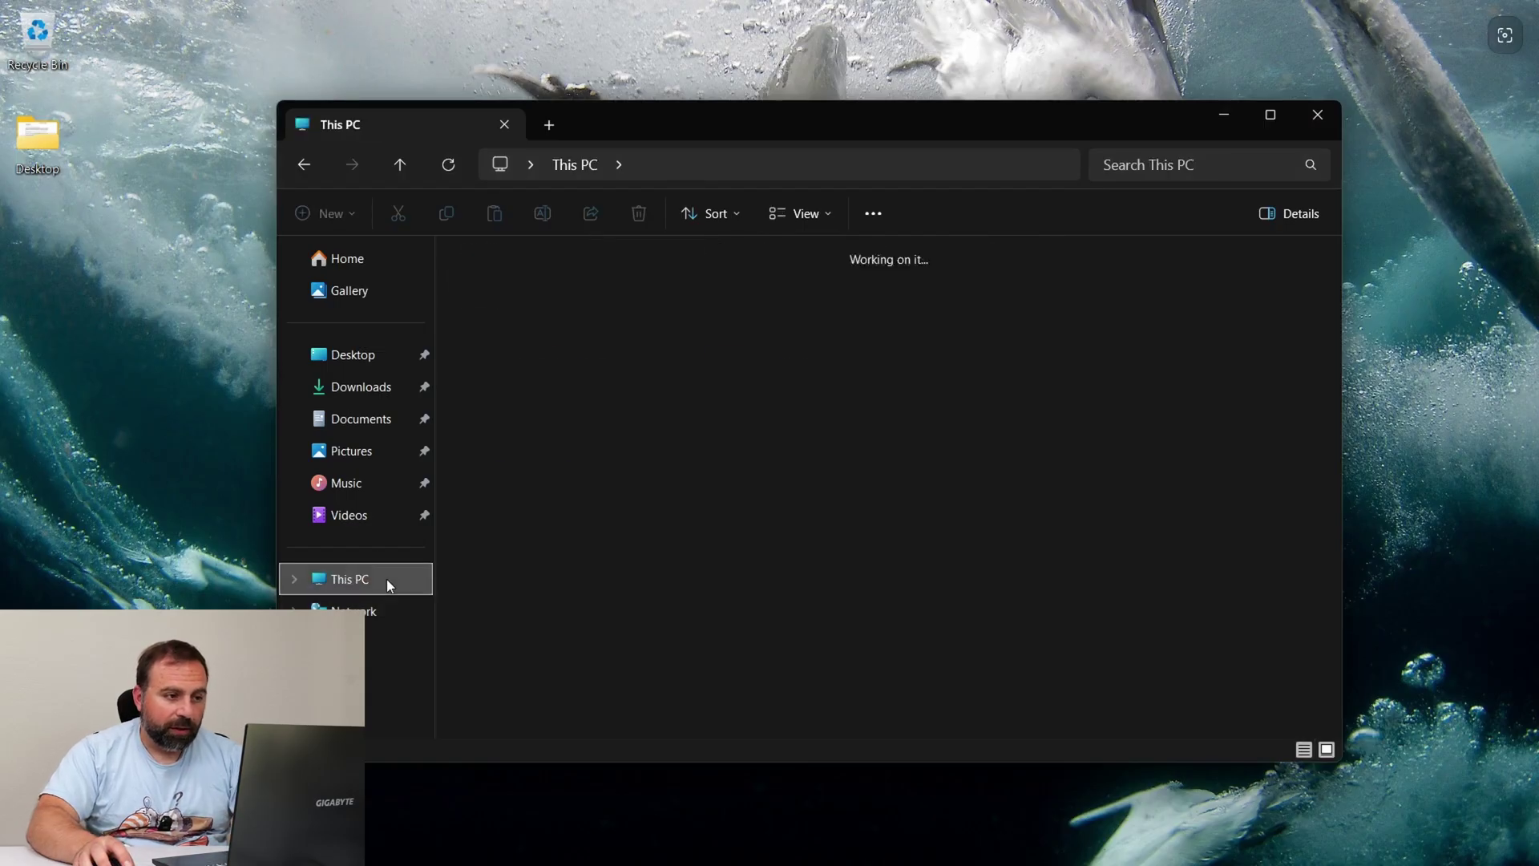
pyautogui.click(874, 214)
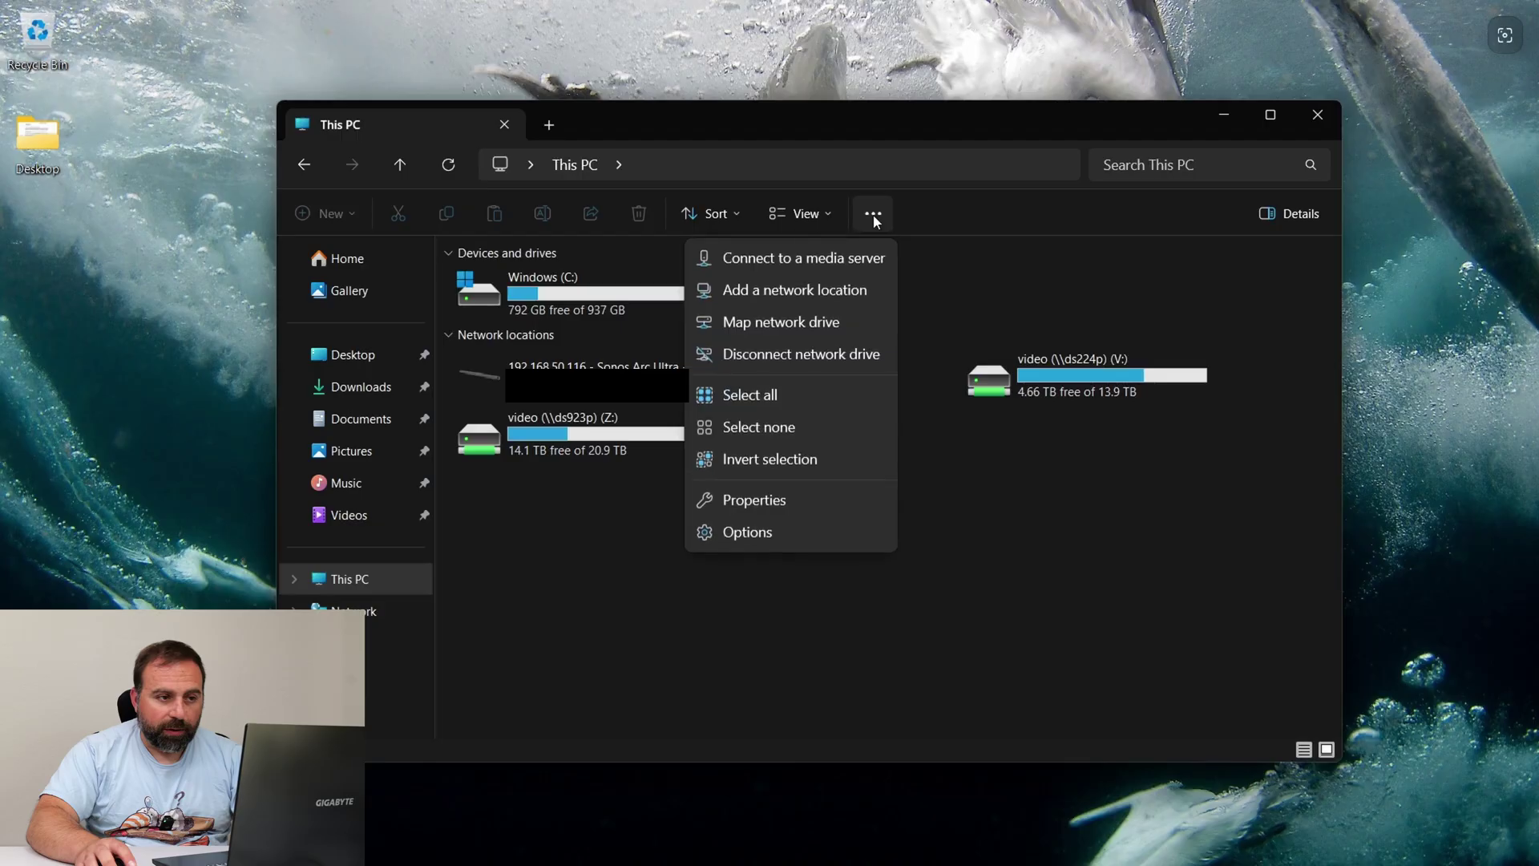
pyautogui.click(824, 325)
pyautogui.click(729, 369)
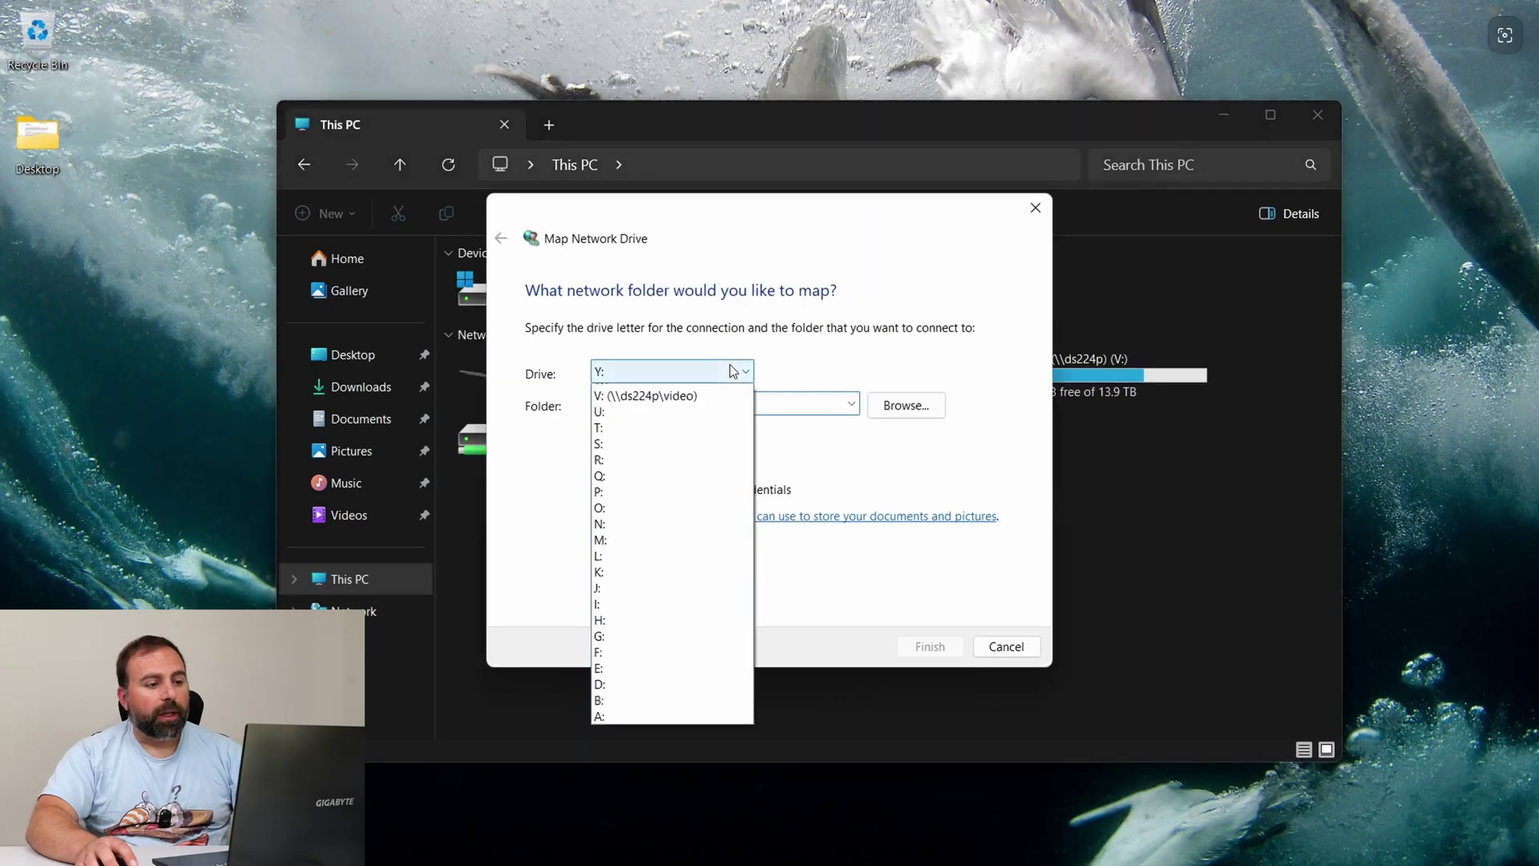
pyautogui.scroll(1, 729, 365)
pyautogui.click(725, 477)
# Set the folder to map to \\dxp4800p\photo, finish the mapping, and close both File Explorer windows
pyautogui.click(646, 401)
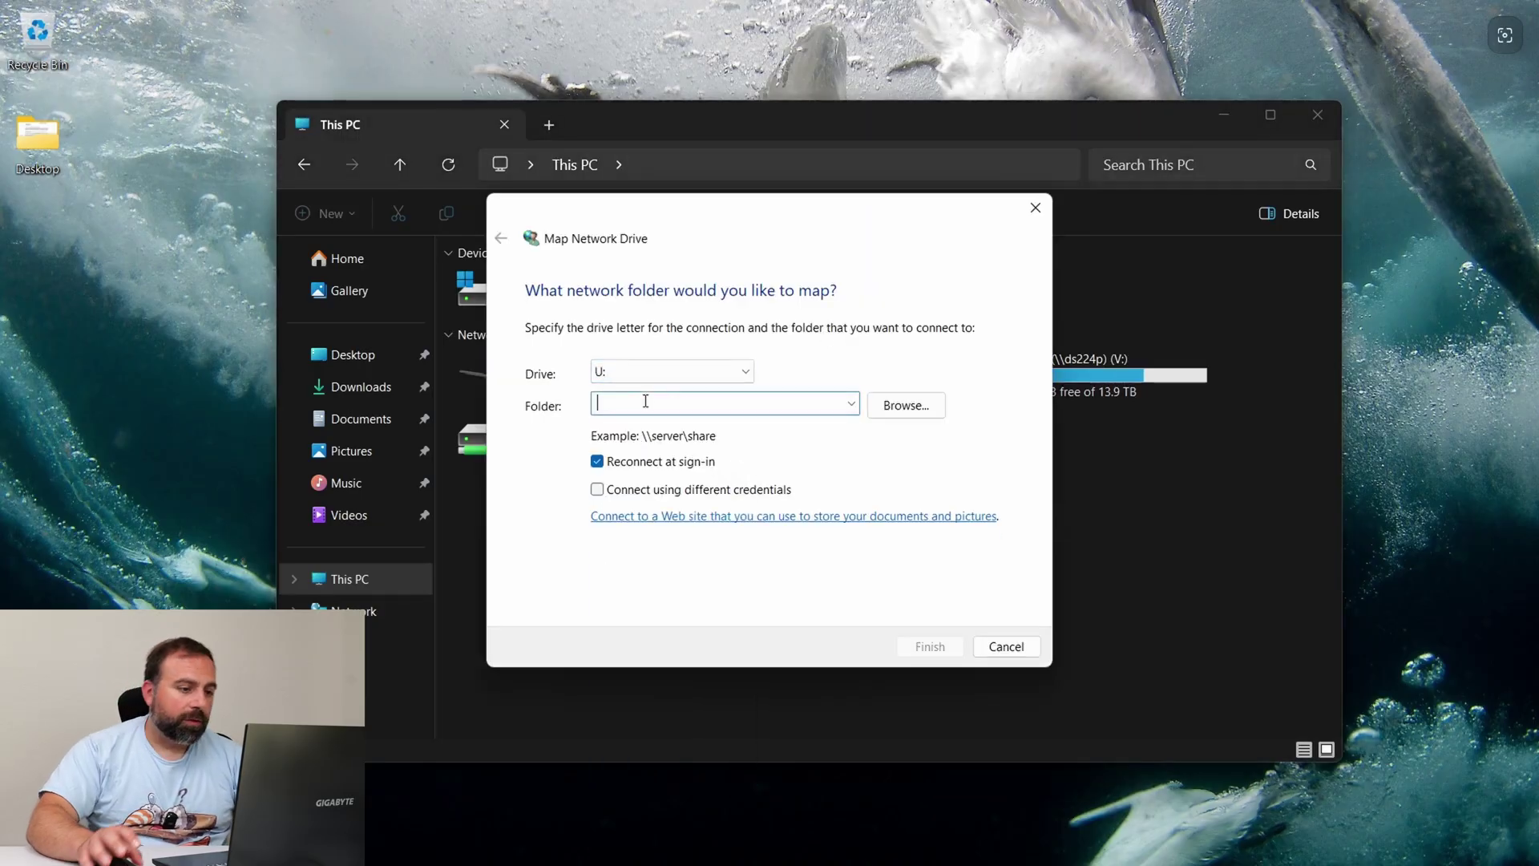
pyautogui.write('\\dxp4800p\\')
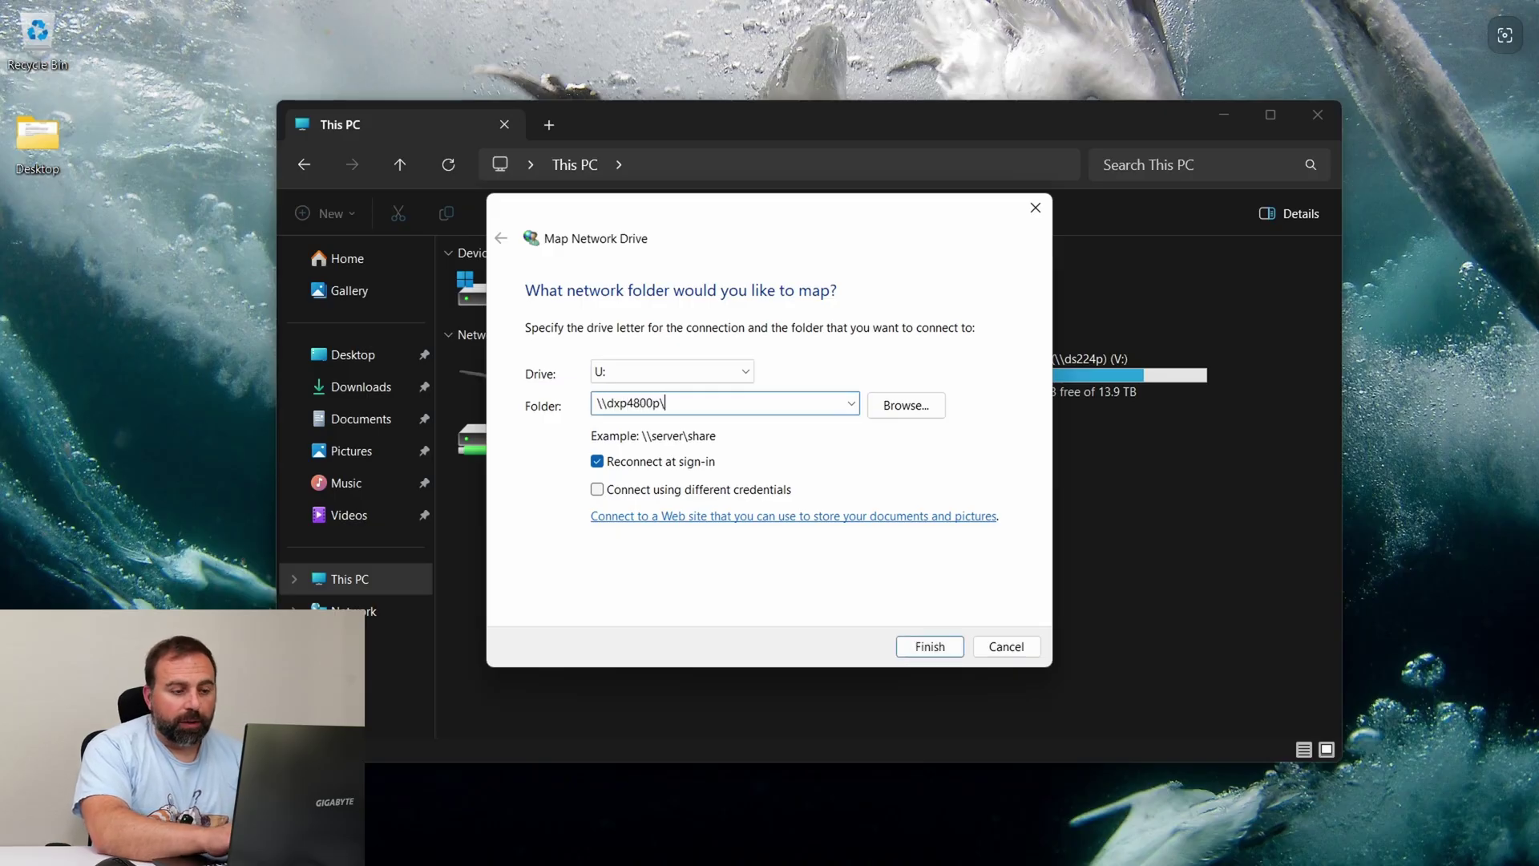
pyautogui.write('photo')
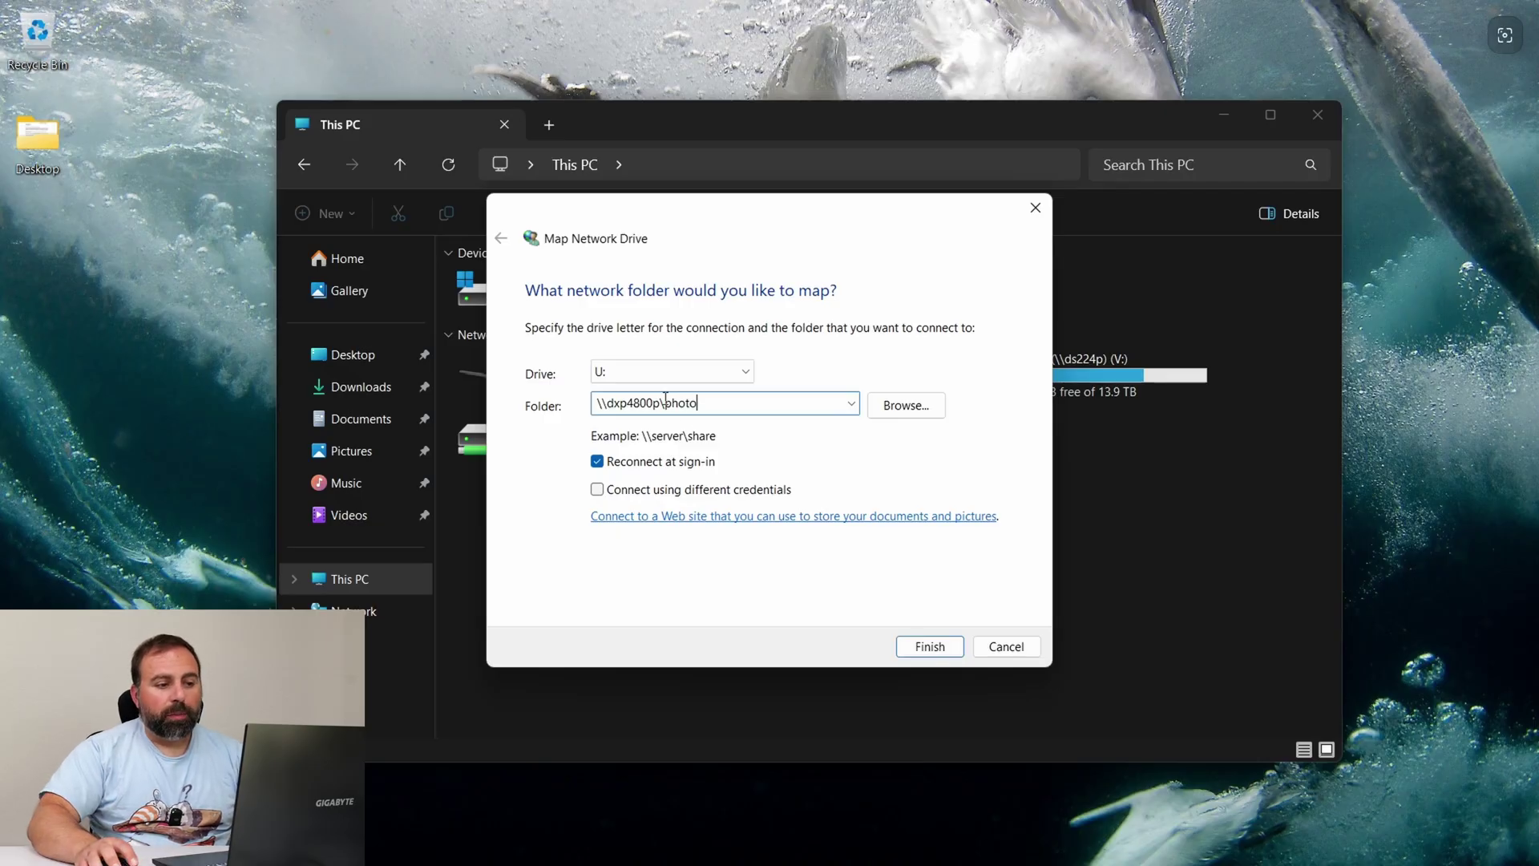
pyautogui.moveTo(660, 403); pyautogui.dragTo(696, 404)
pyautogui.press('BackSpace')
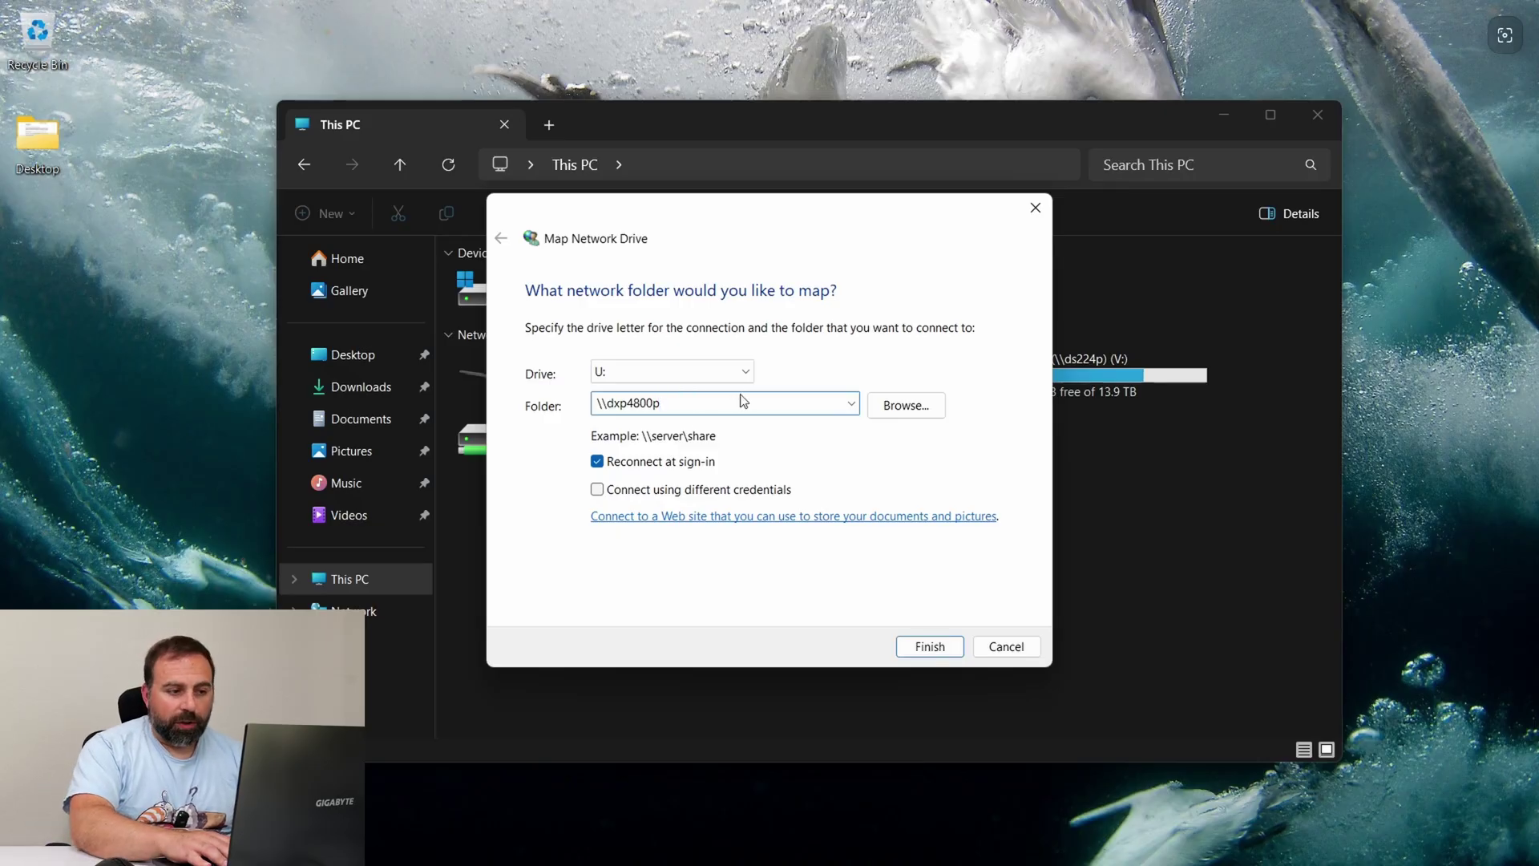
pyautogui.write('\\photo')
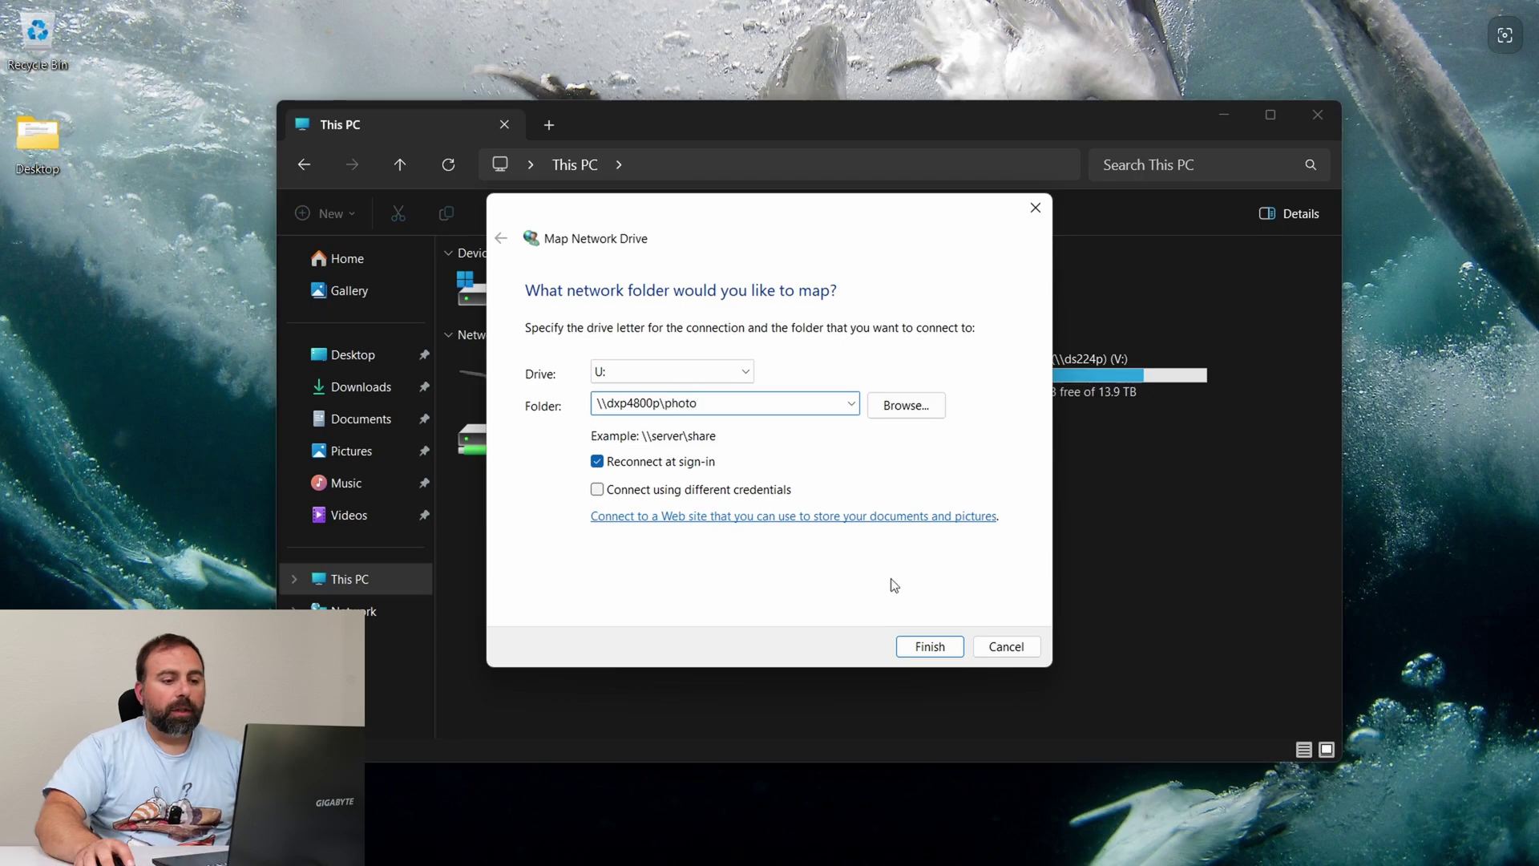
pyautogui.click(941, 646)
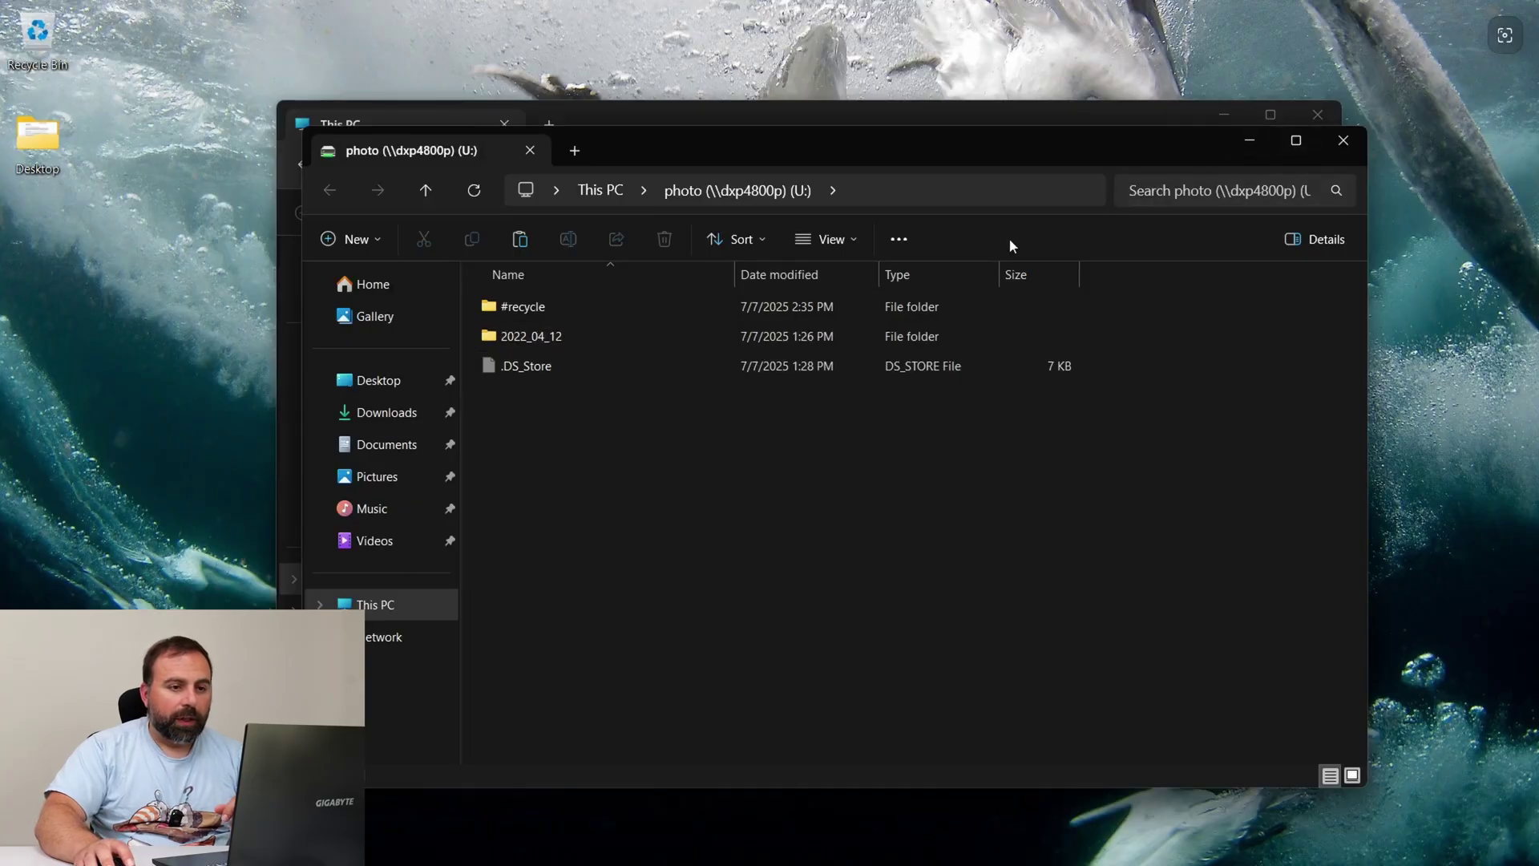
pyautogui.click(1353, 146)
pyautogui.click(1319, 114)
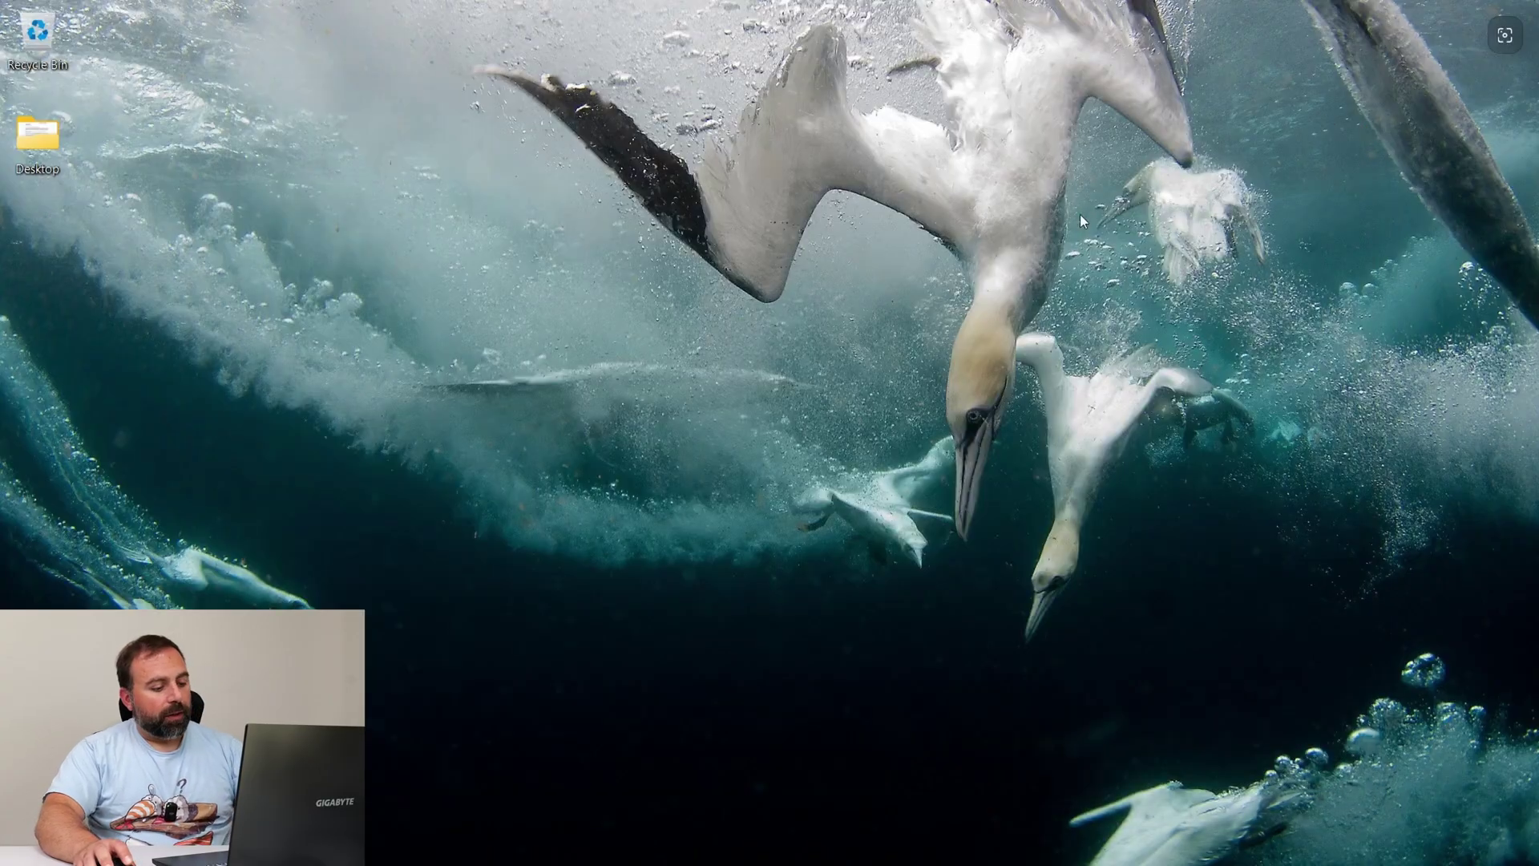
# Reopen File Explorer, go to the mapped U: drive's 2022_04_12 folder, and open P1088714.MP4
pyautogui.press('super+e')
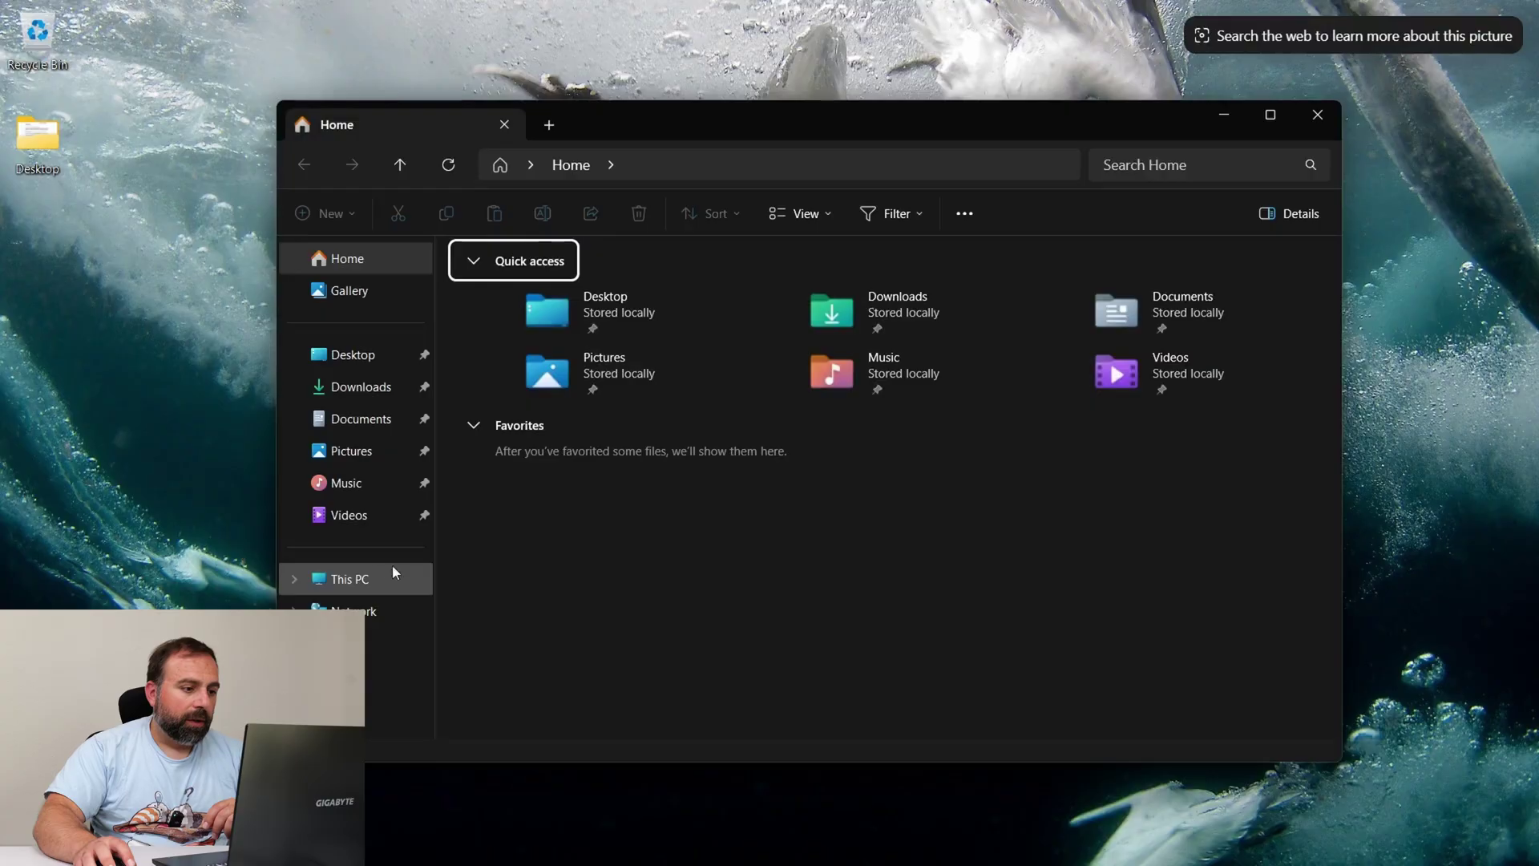
pyautogui.click(360, 579)
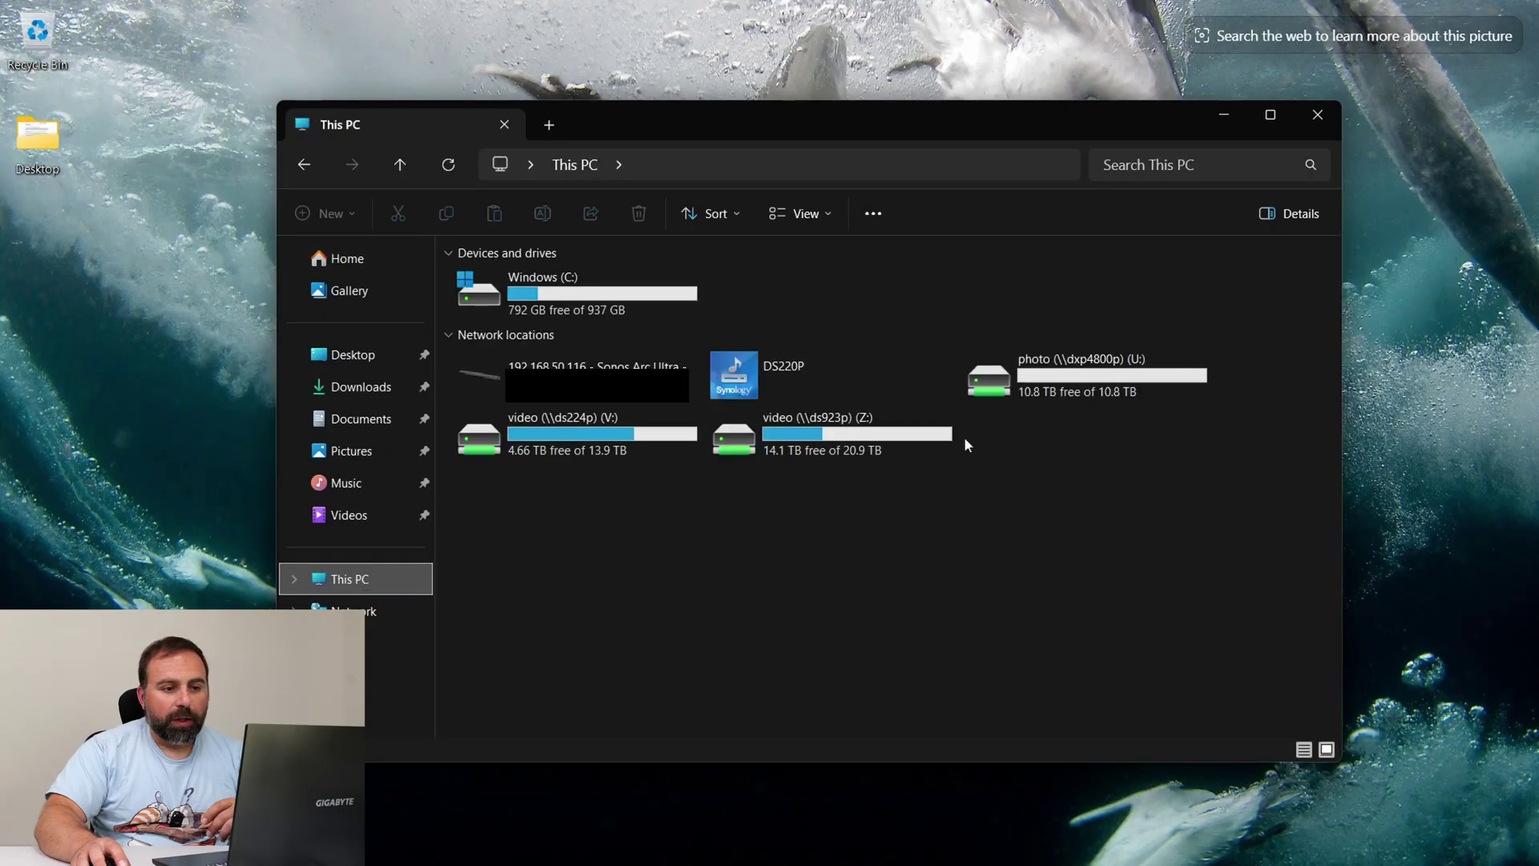
pyautogui.doubleClick(1157, 379)
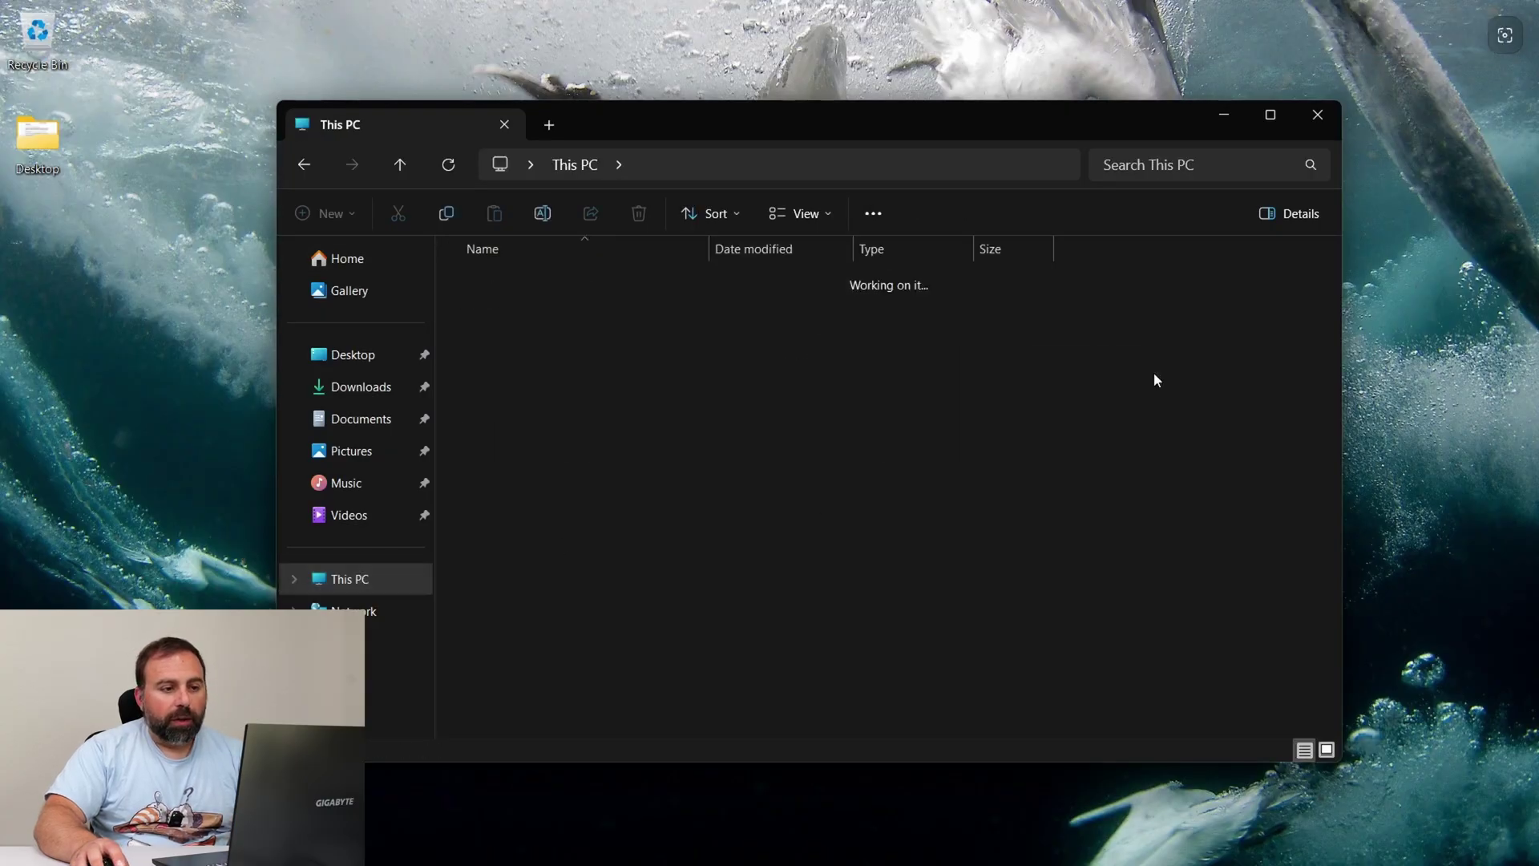
pyautogui.doubleClick(690, 306)
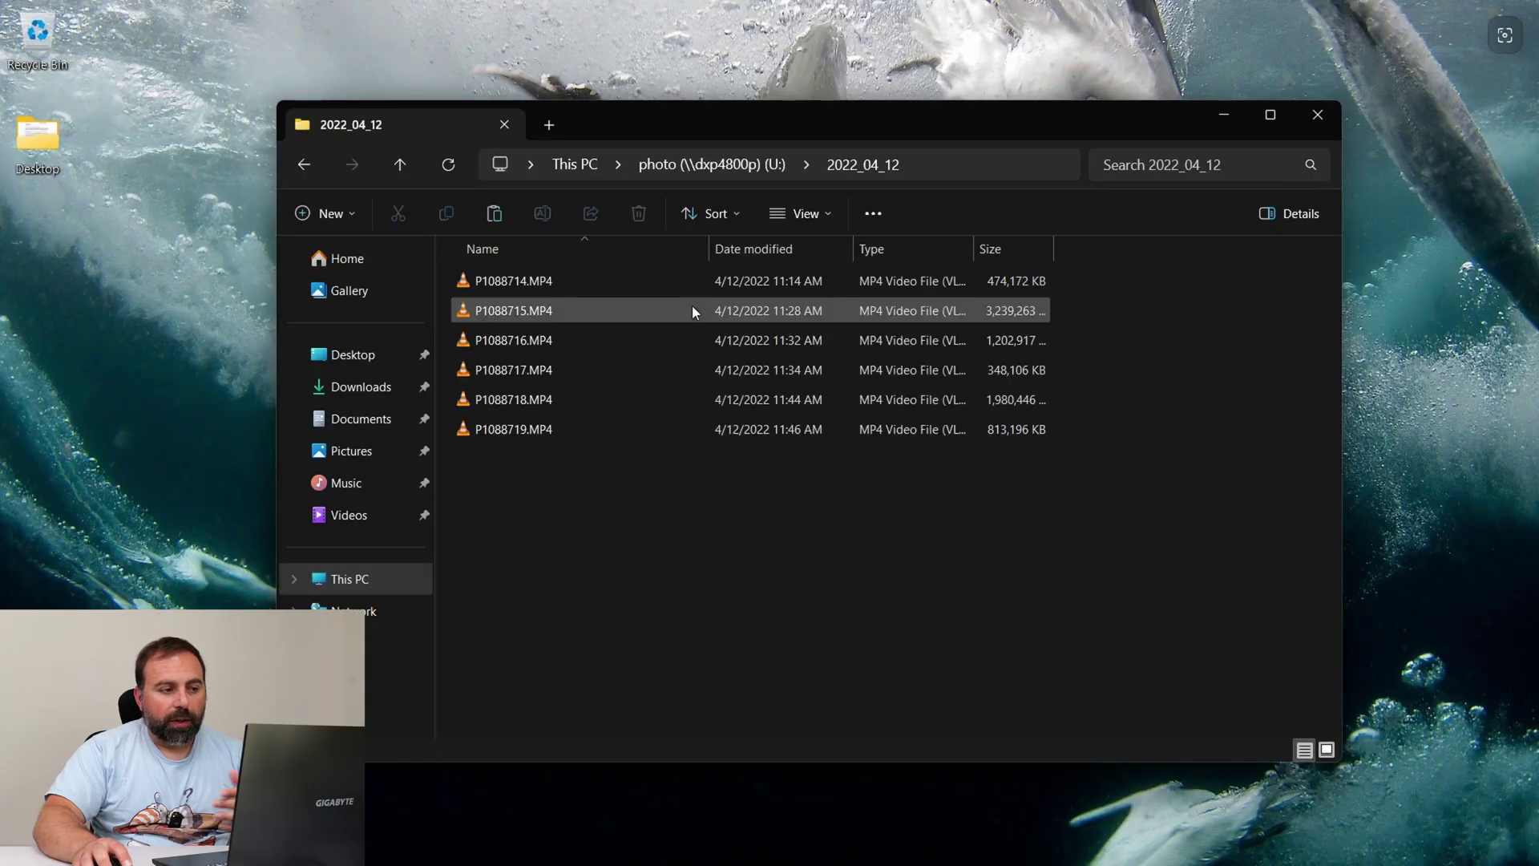
pyautogui.doubleClick(627, 280)
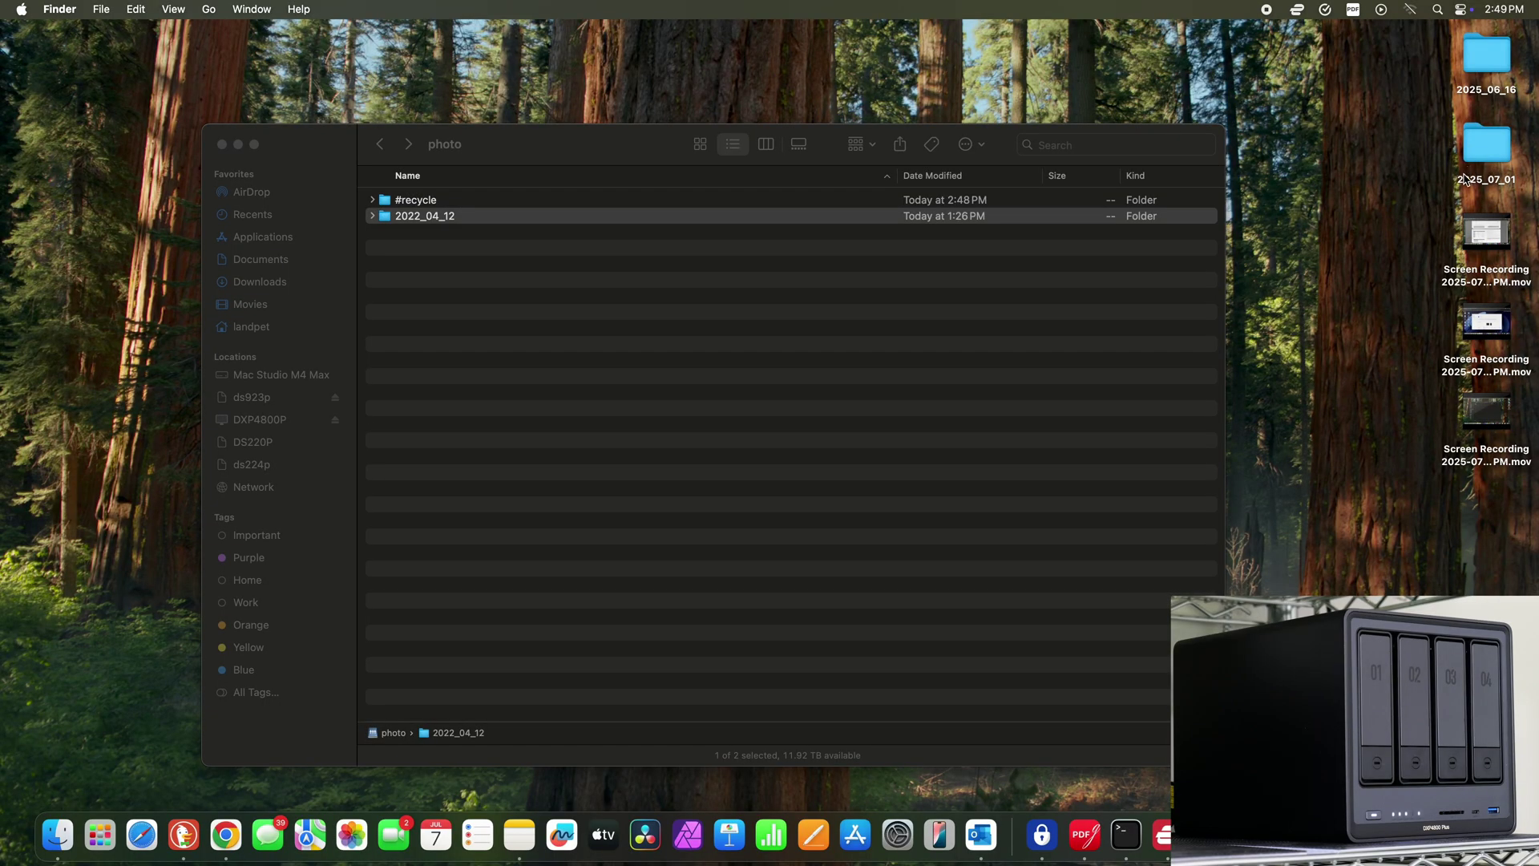
# On the Mac desktop, check the size information of the 2025_07_01 folder and close the info window
pyautogui.rightClick(1488, 151)
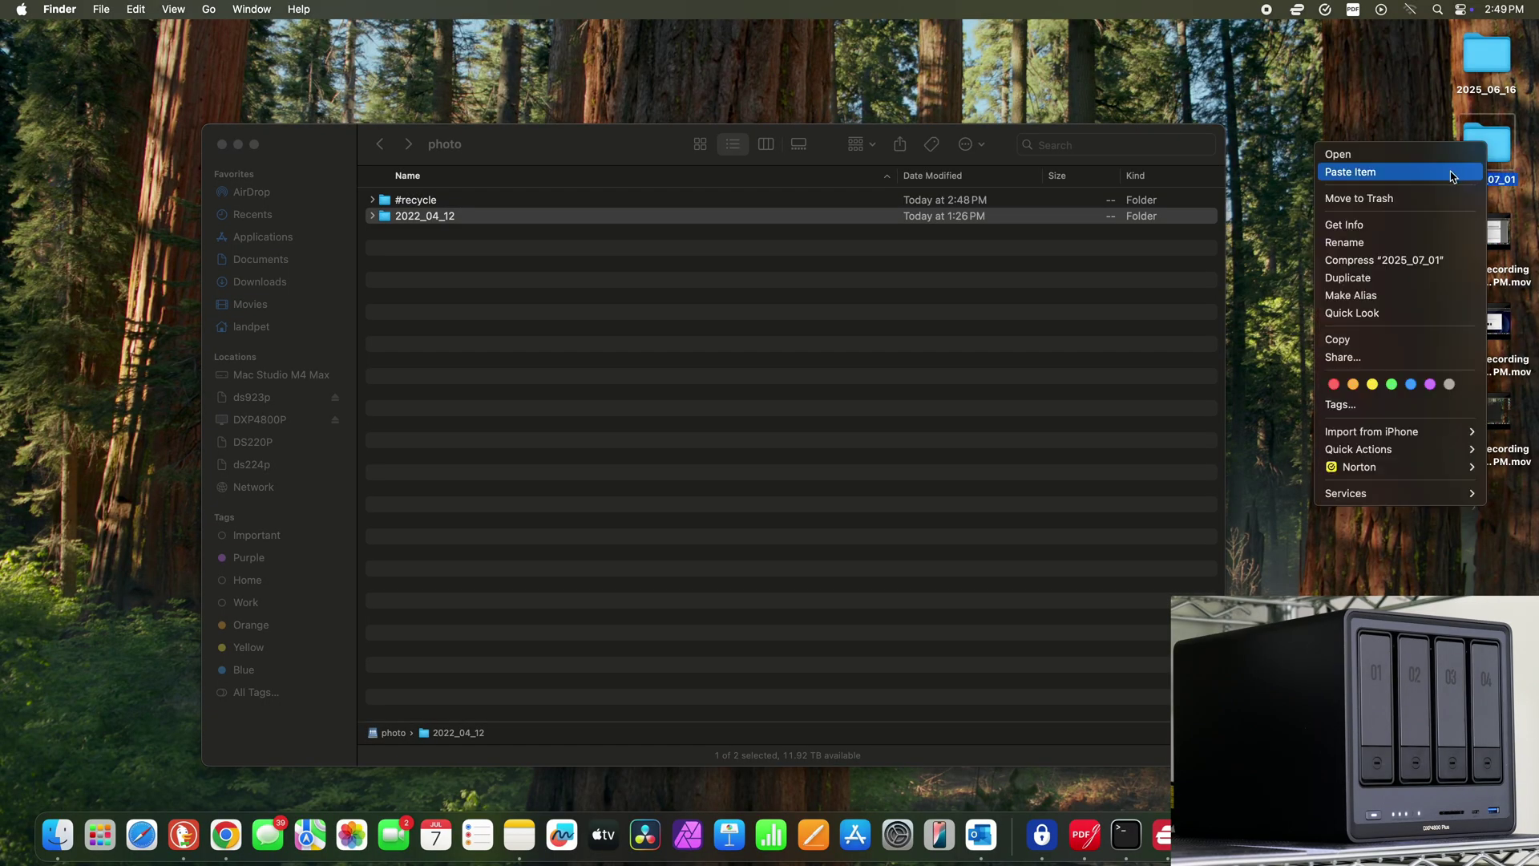
pyautogui.click(1393, 225)
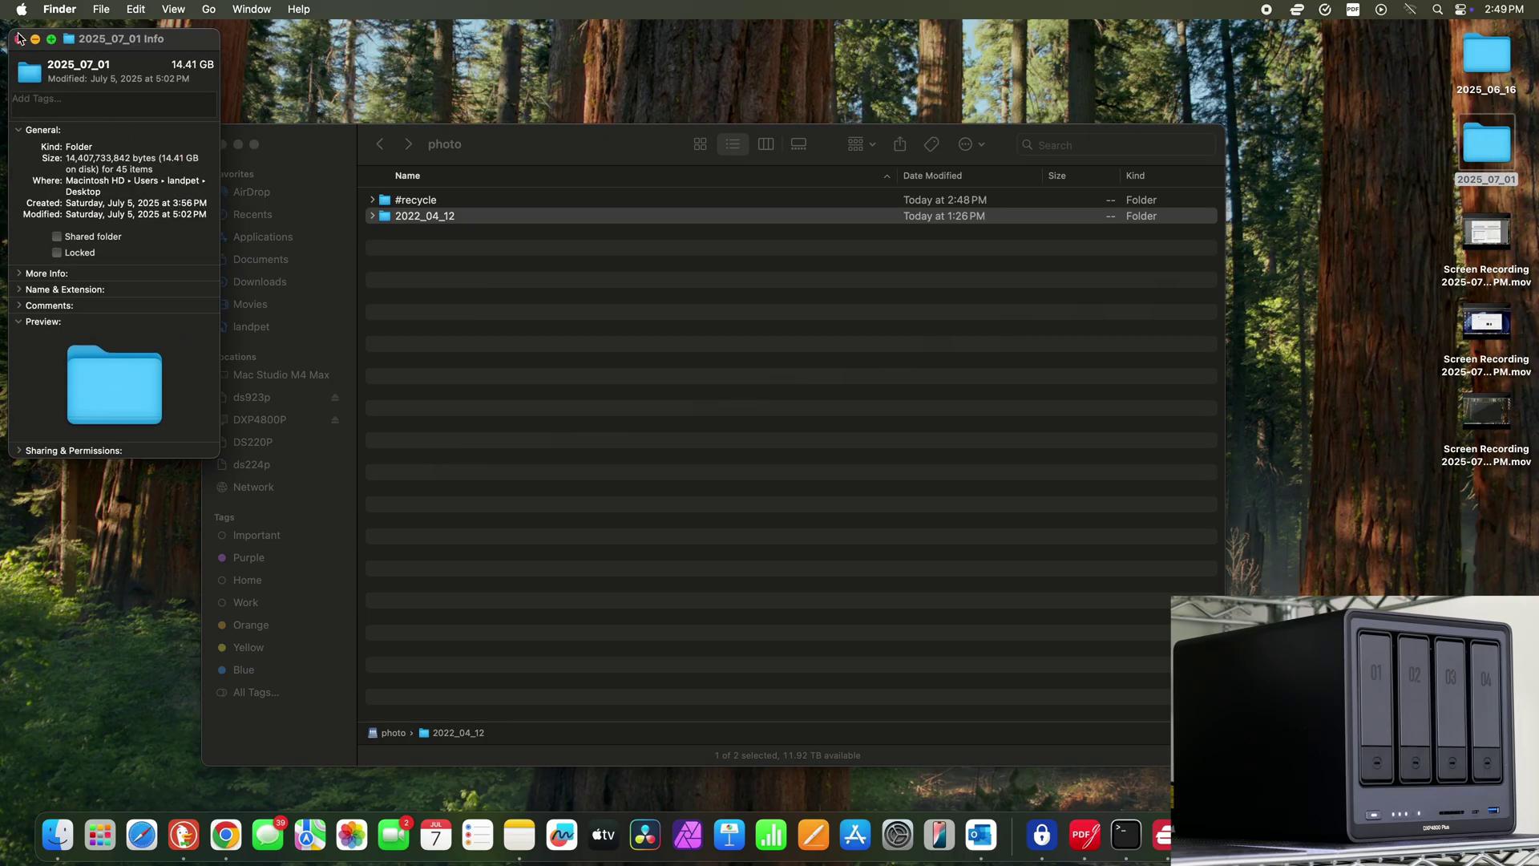
pyautogui.click(20, 37)
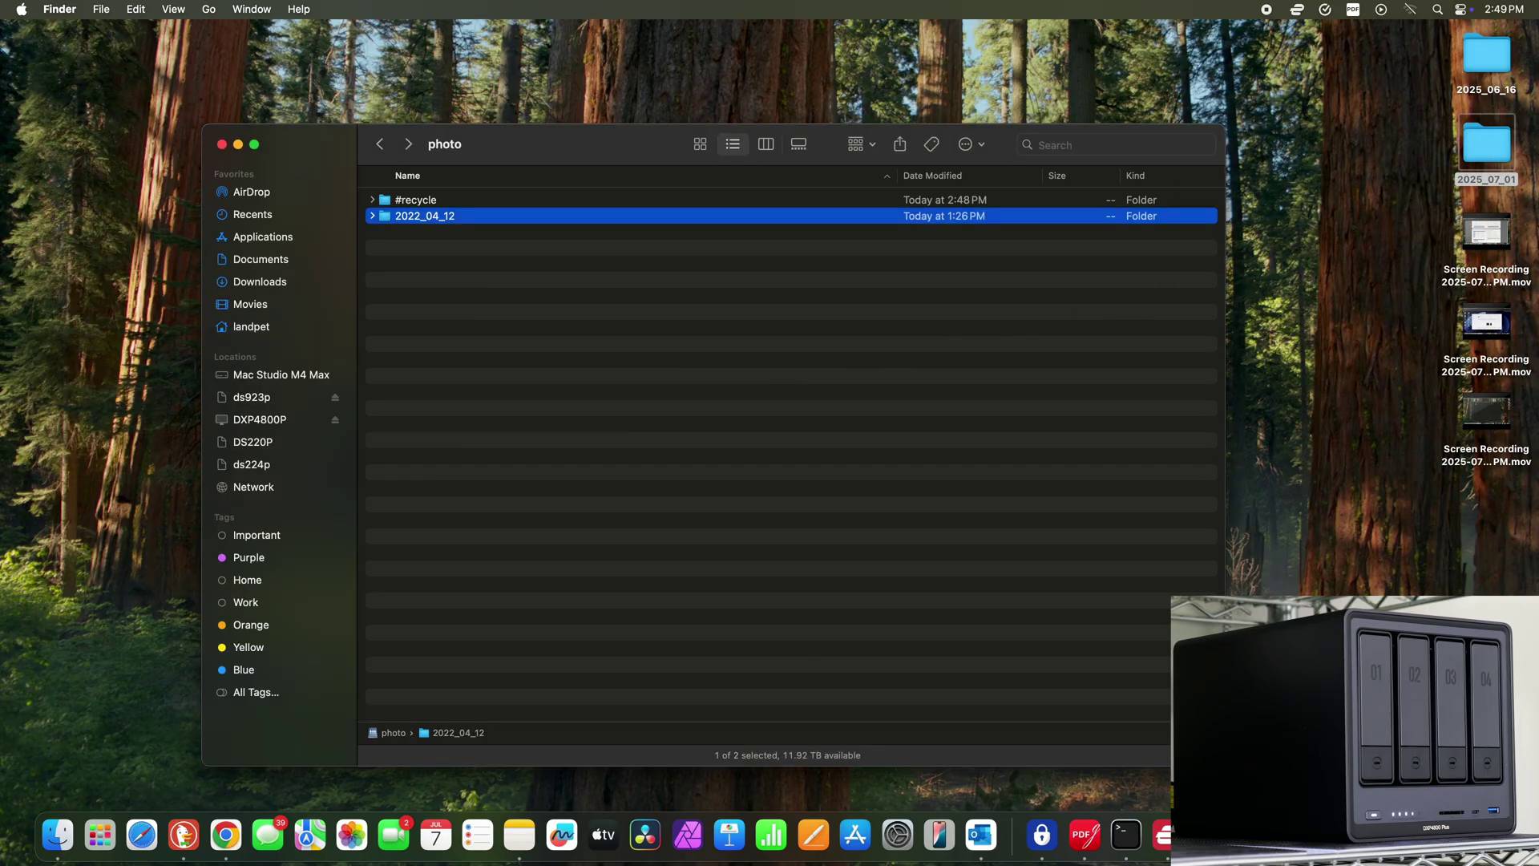
# Copy the 2025_07_01 folder from the Mac desktop into the photo share on DXP4800P
pyautogui.rightClick(1484, 137)
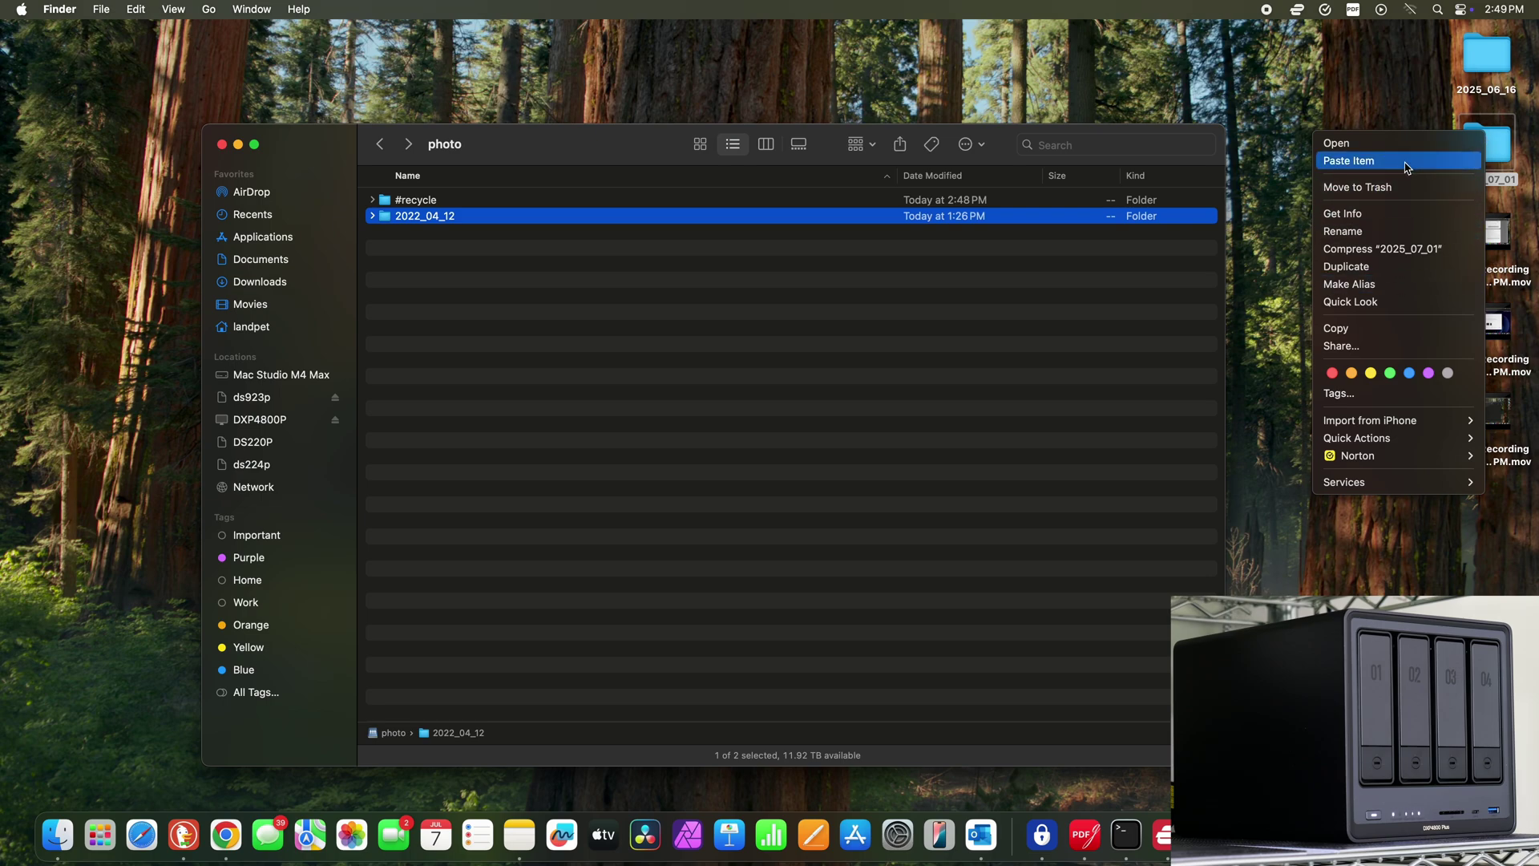
pyautogui.click(1335, 328)
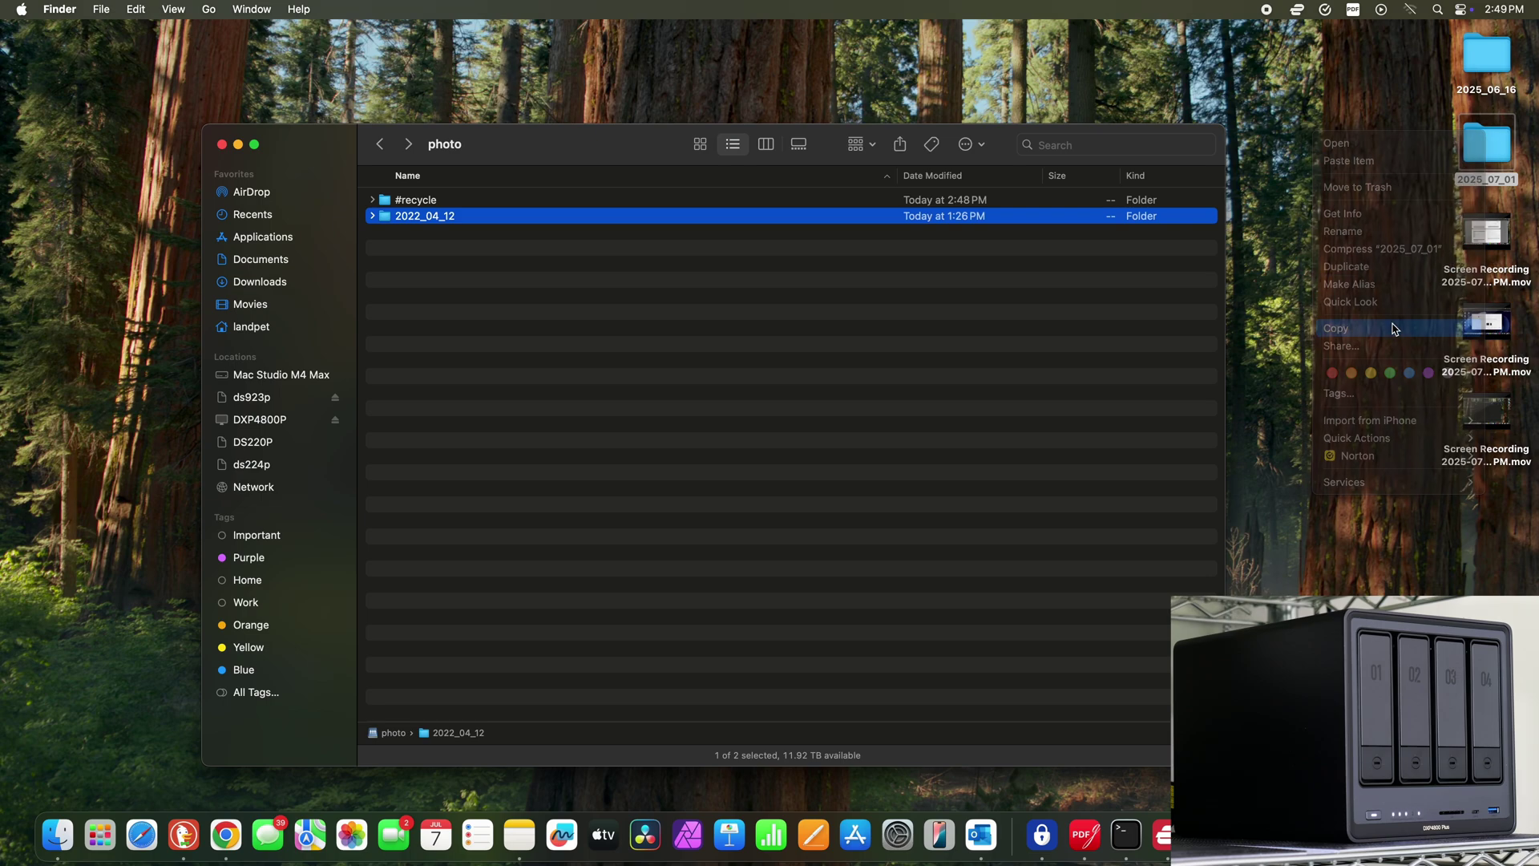
pyautogui.click(864, 382)
pyautogui.rightClick(519, 294)
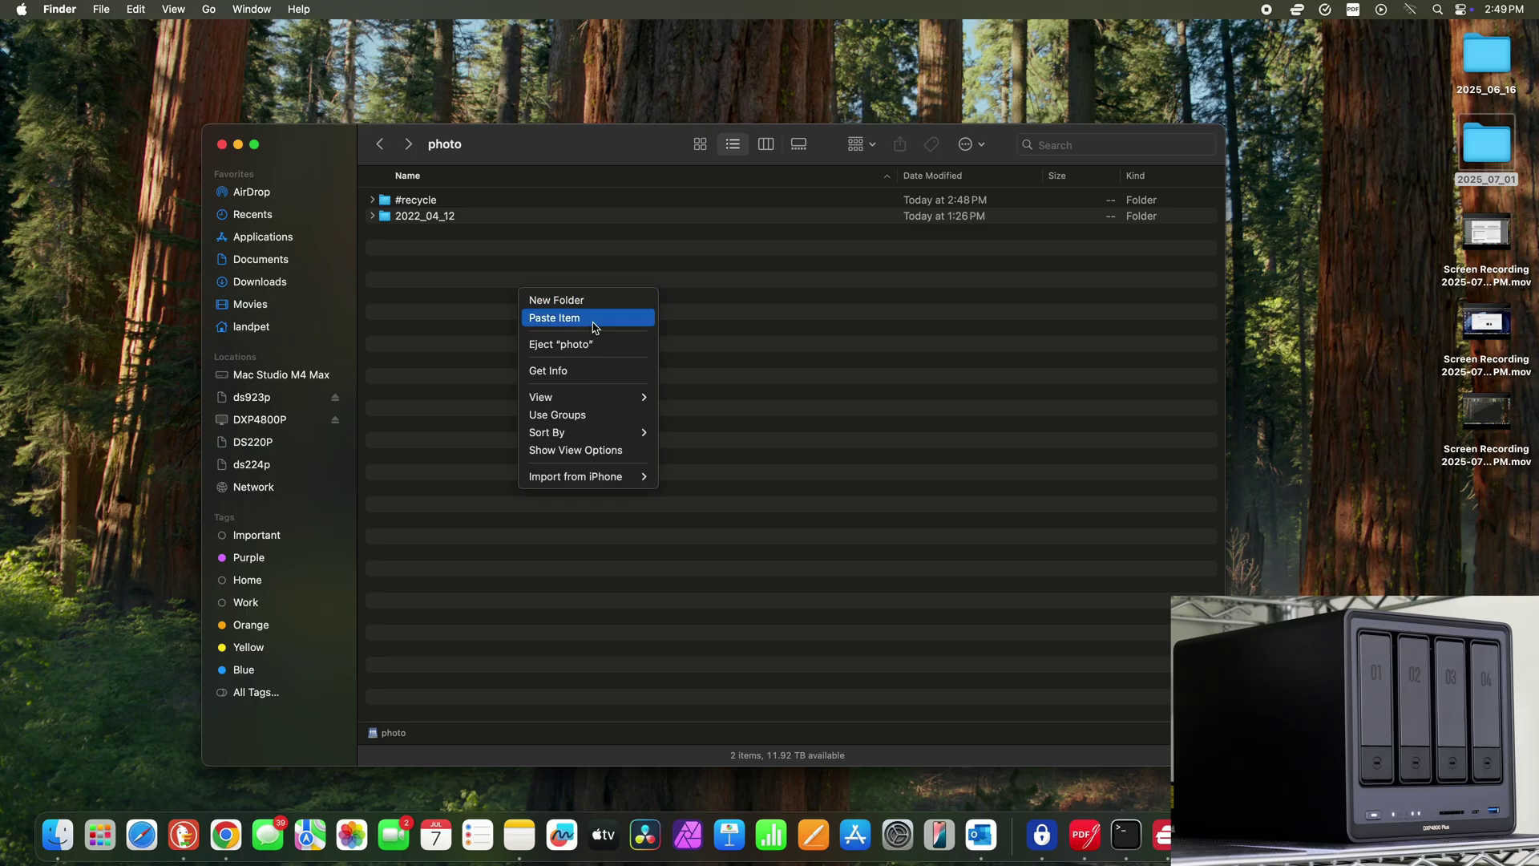
pyautogui.click(278, 425)
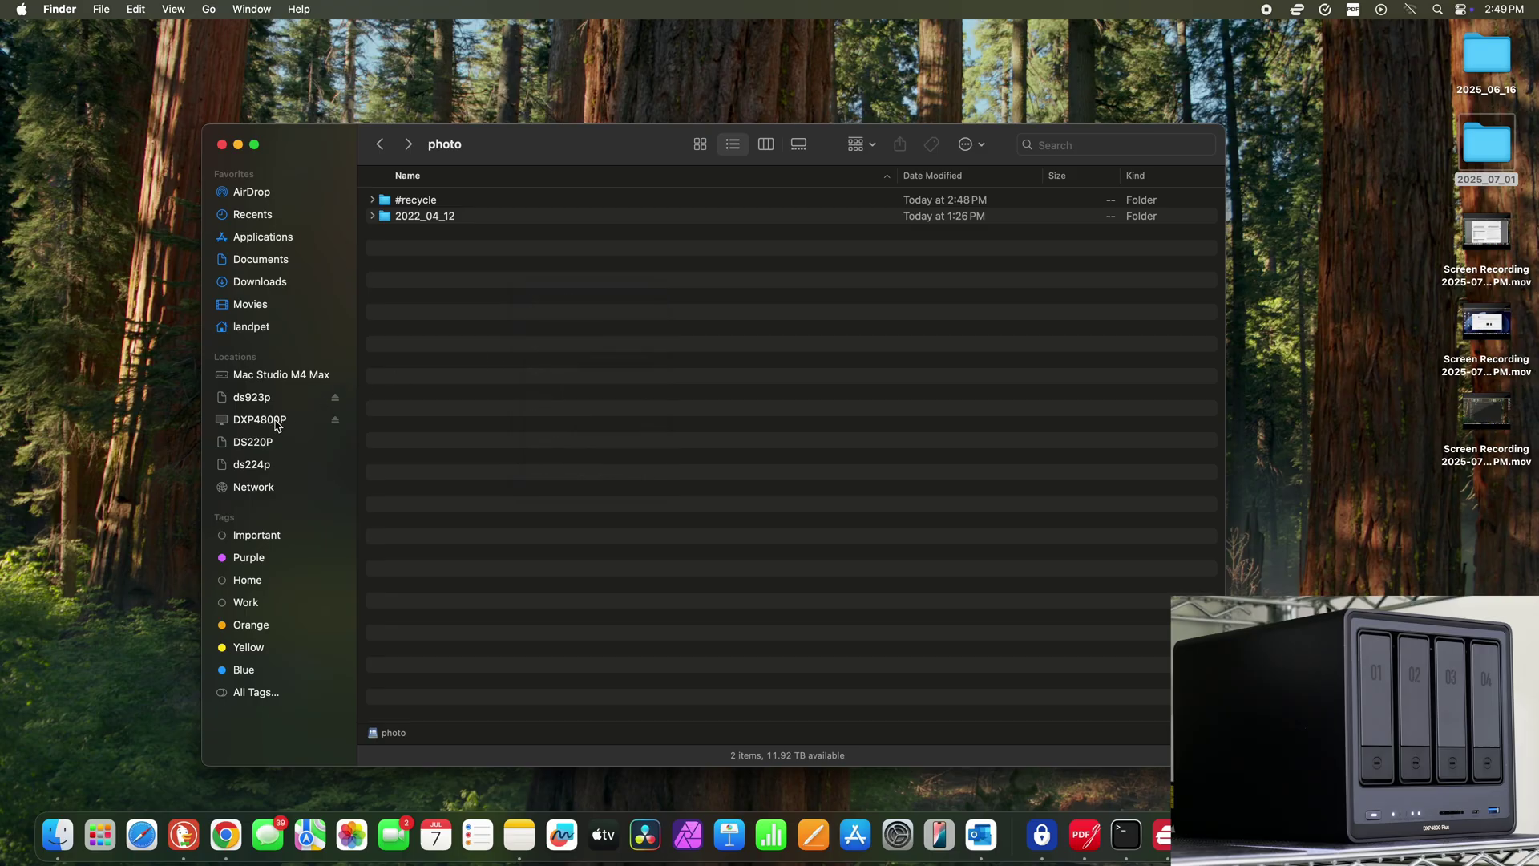
pyautogui.click(276, 425)
pyautogui.doubleClick(411, 239)
pyautogui.rightClick(437, 261)
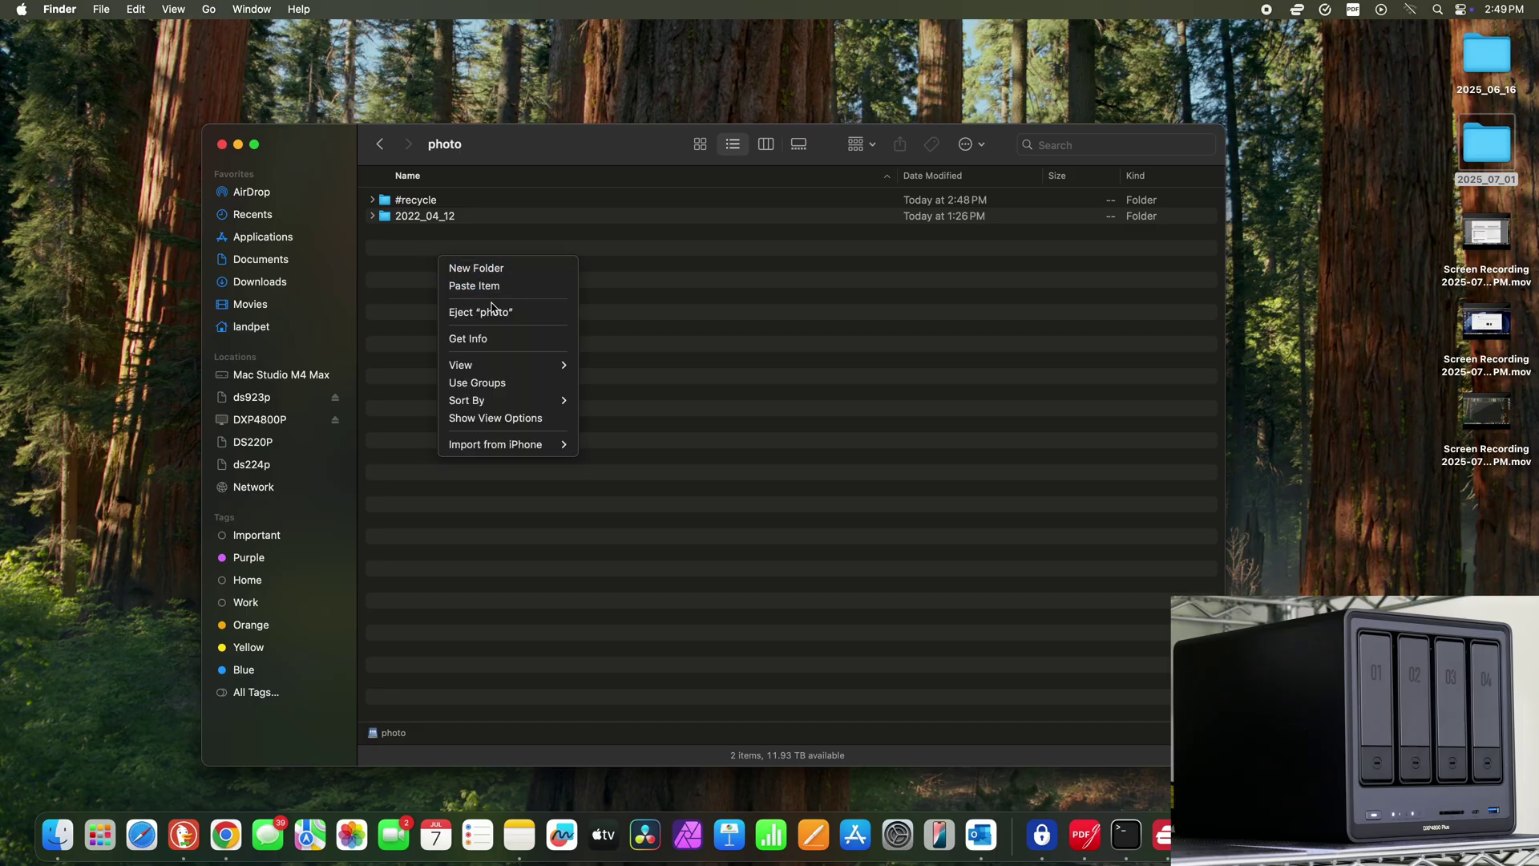
pyautogui.click(507, 287)
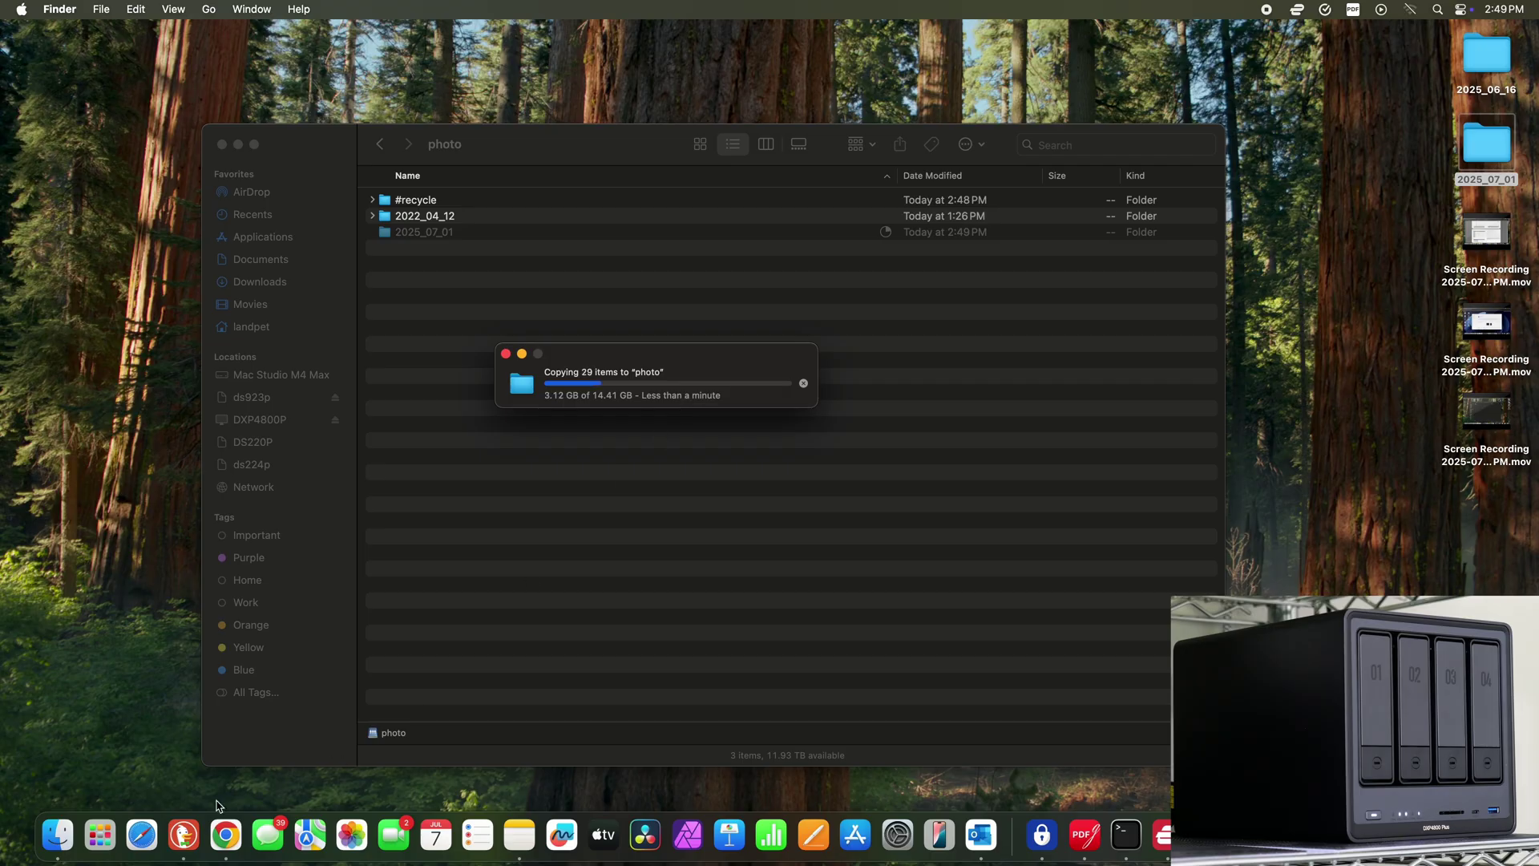
# Switch to the NAS desktop in DuckDuckGo and examine Task Manager's network, overview, CPU, GPU and memory usage during the copy
pyautogui.click(187, 834)
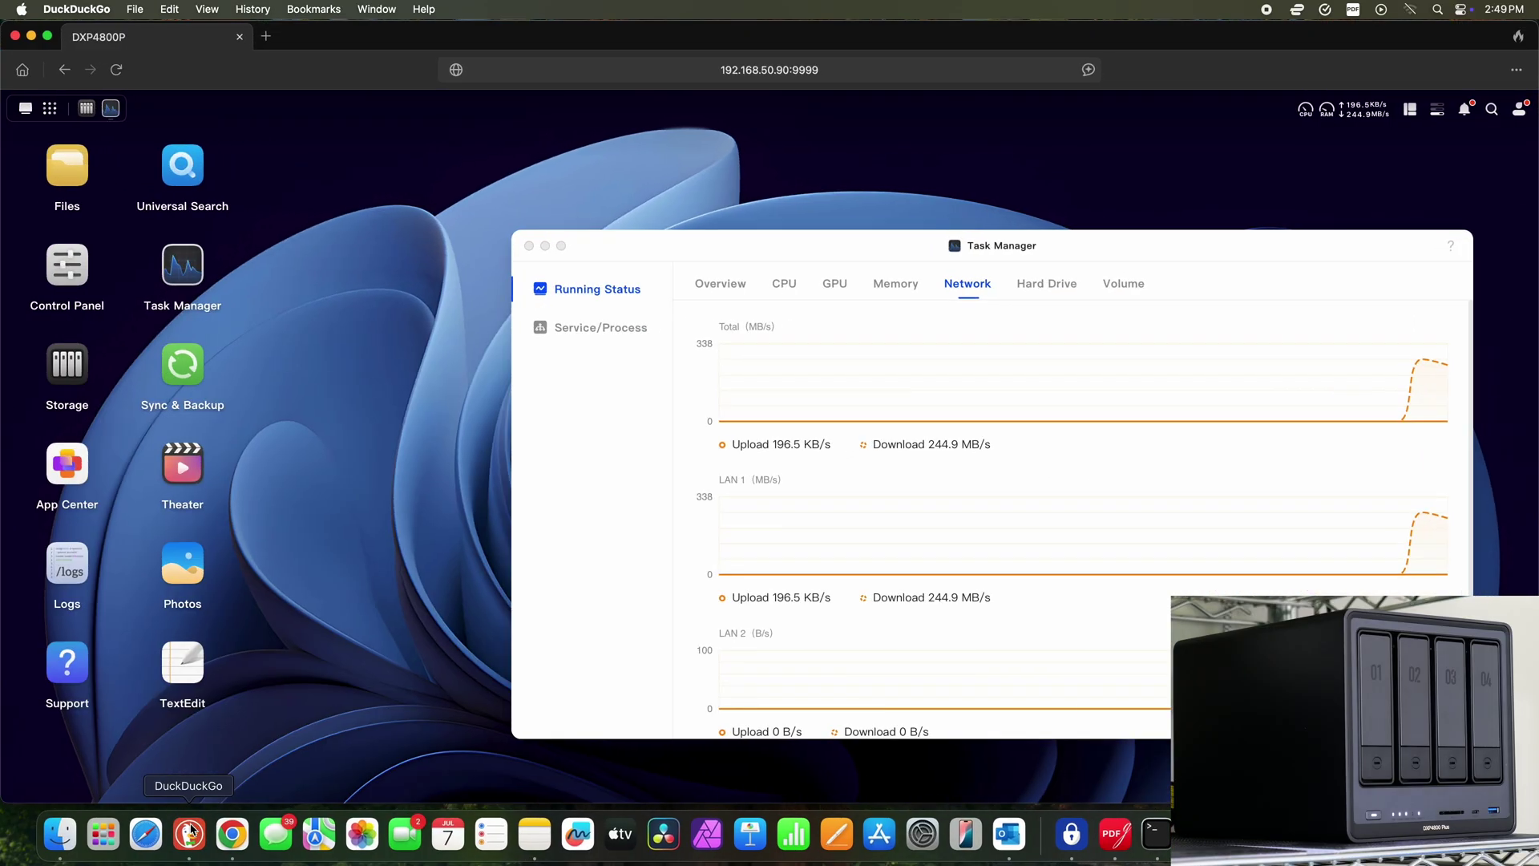
pyautogui.moveTo(1097, 251); pyautogui.dragTo(901, 210)
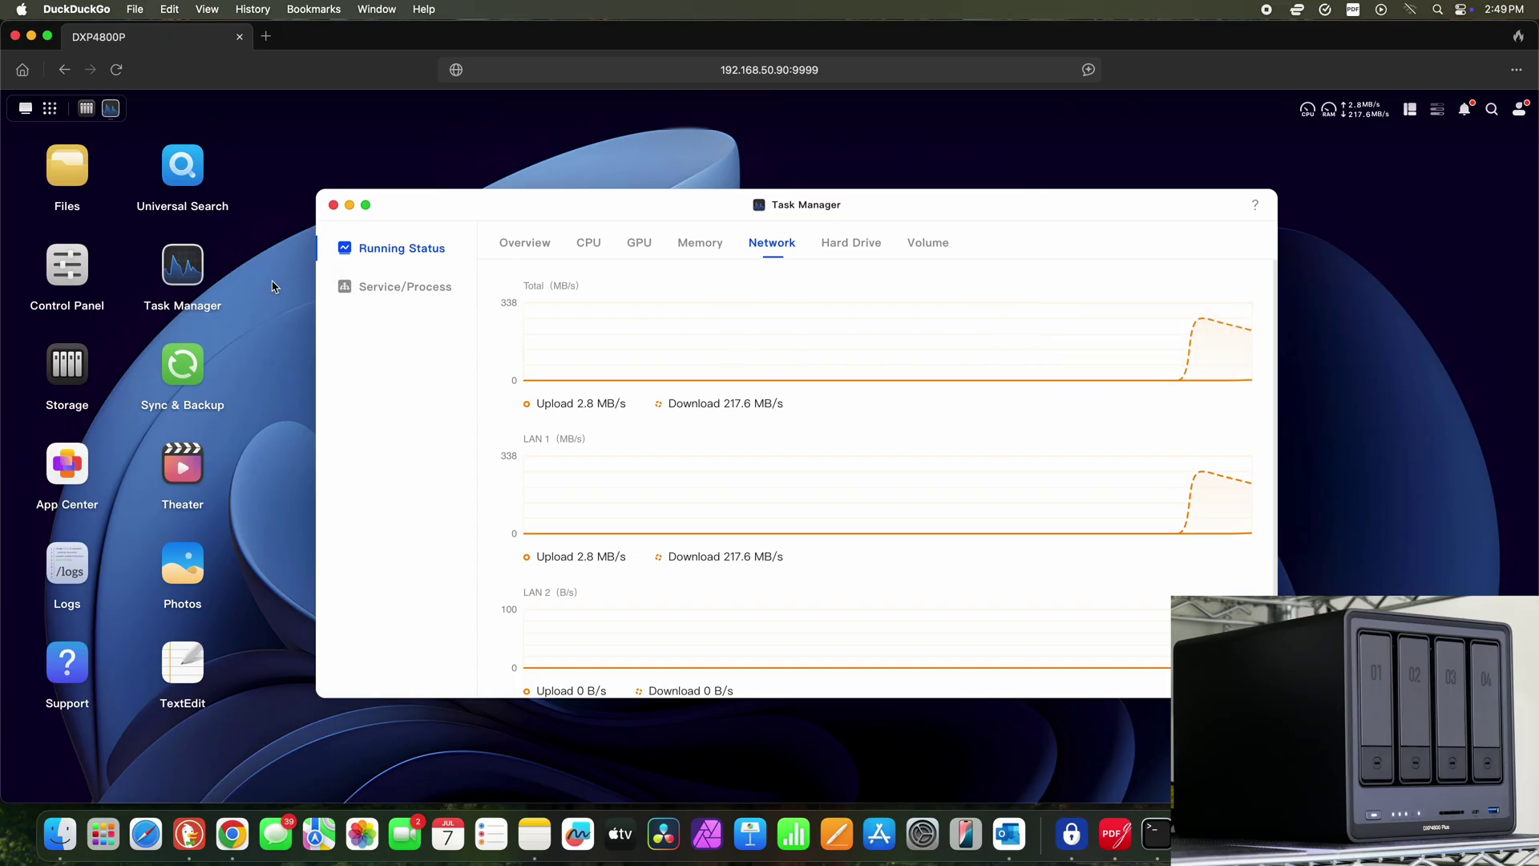
pyautogui.click(526, 244)
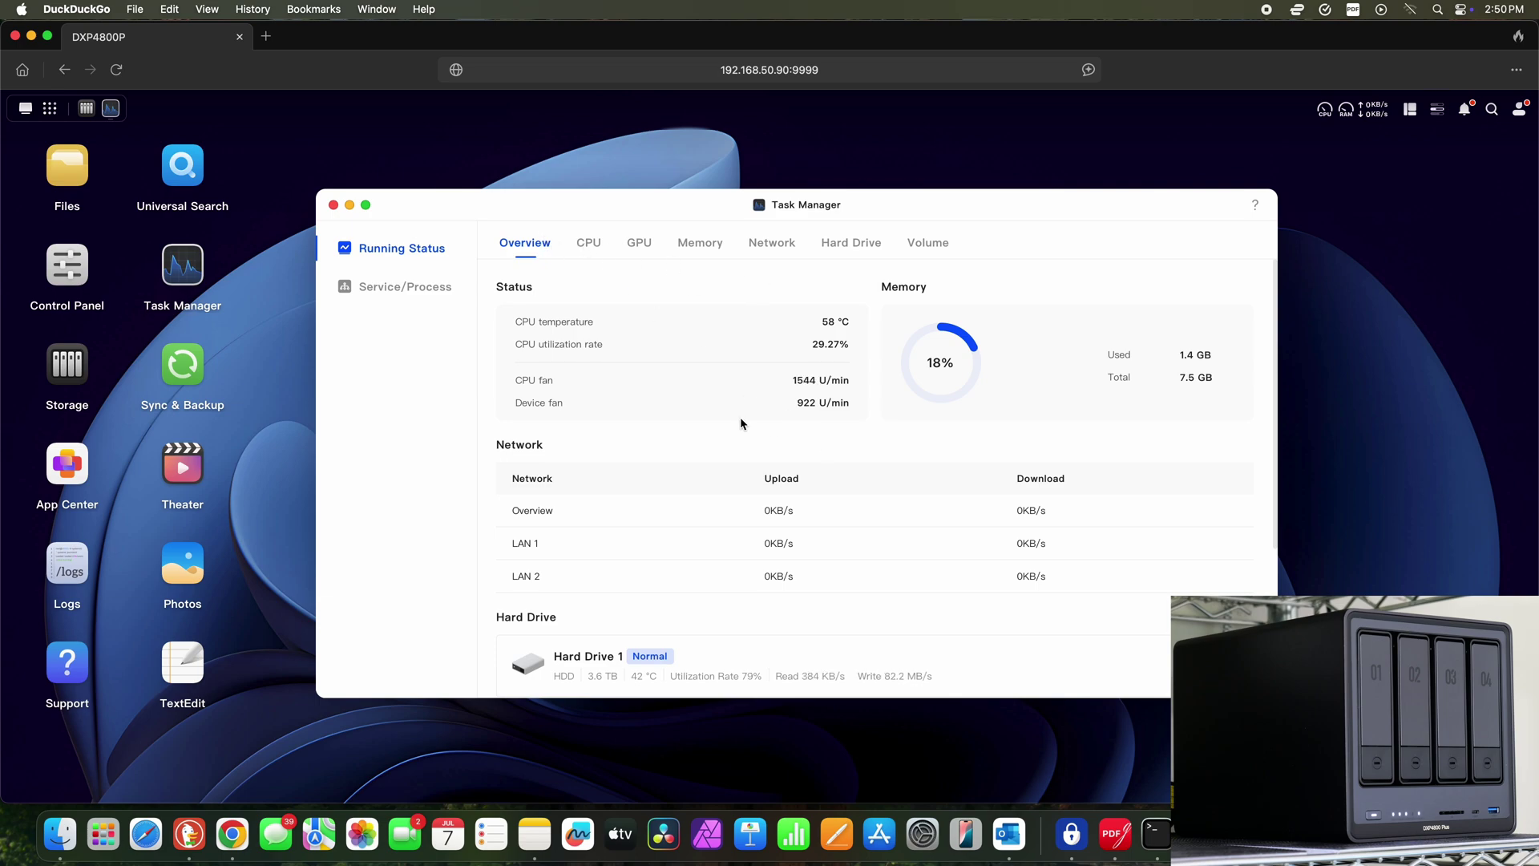
pyautogui.click(591, 250)
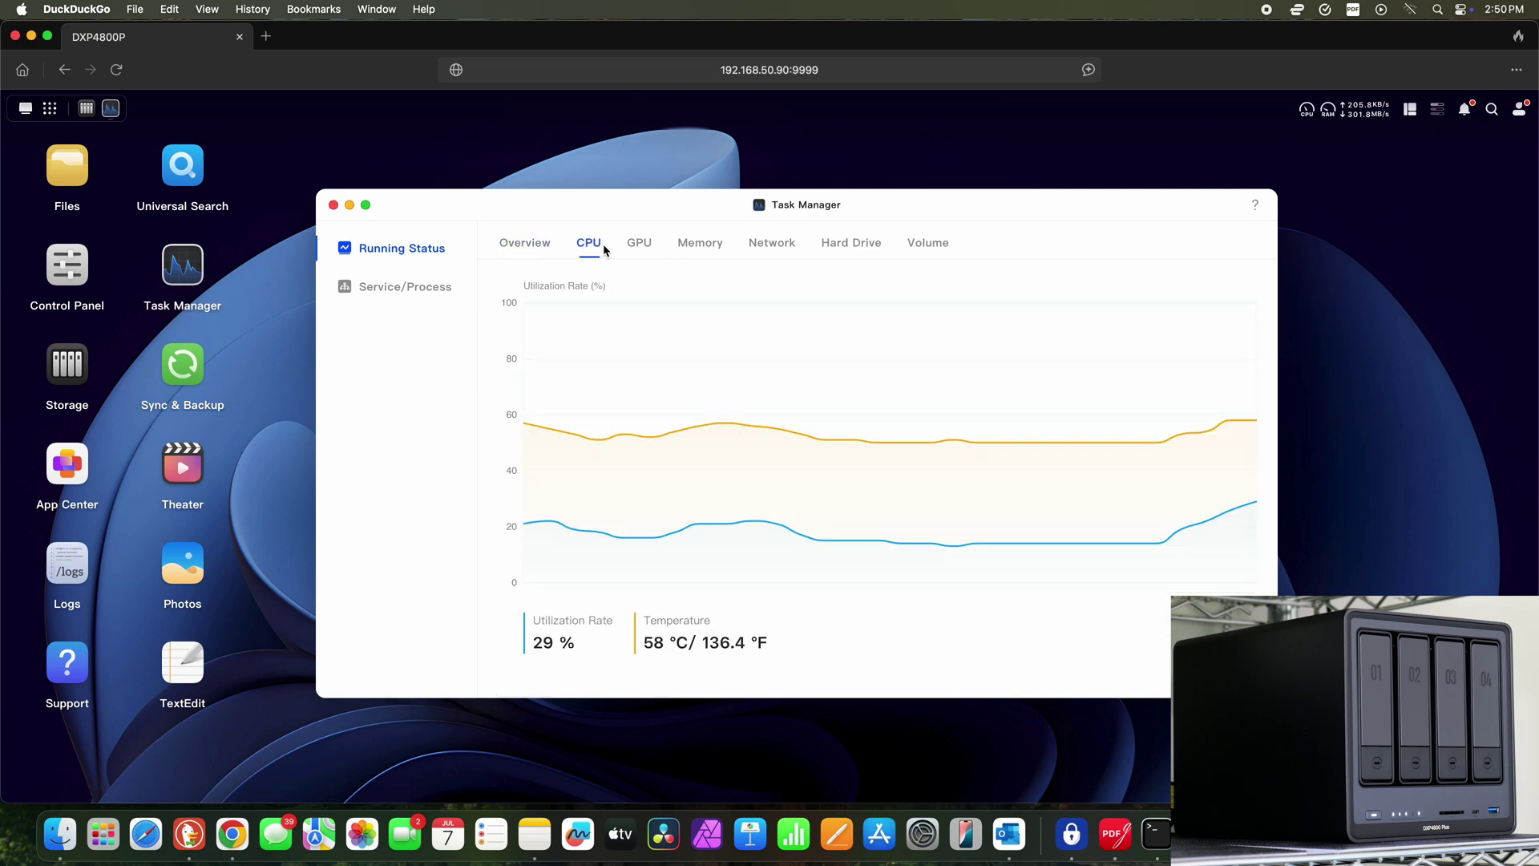
pyautogui.click(636, 248)
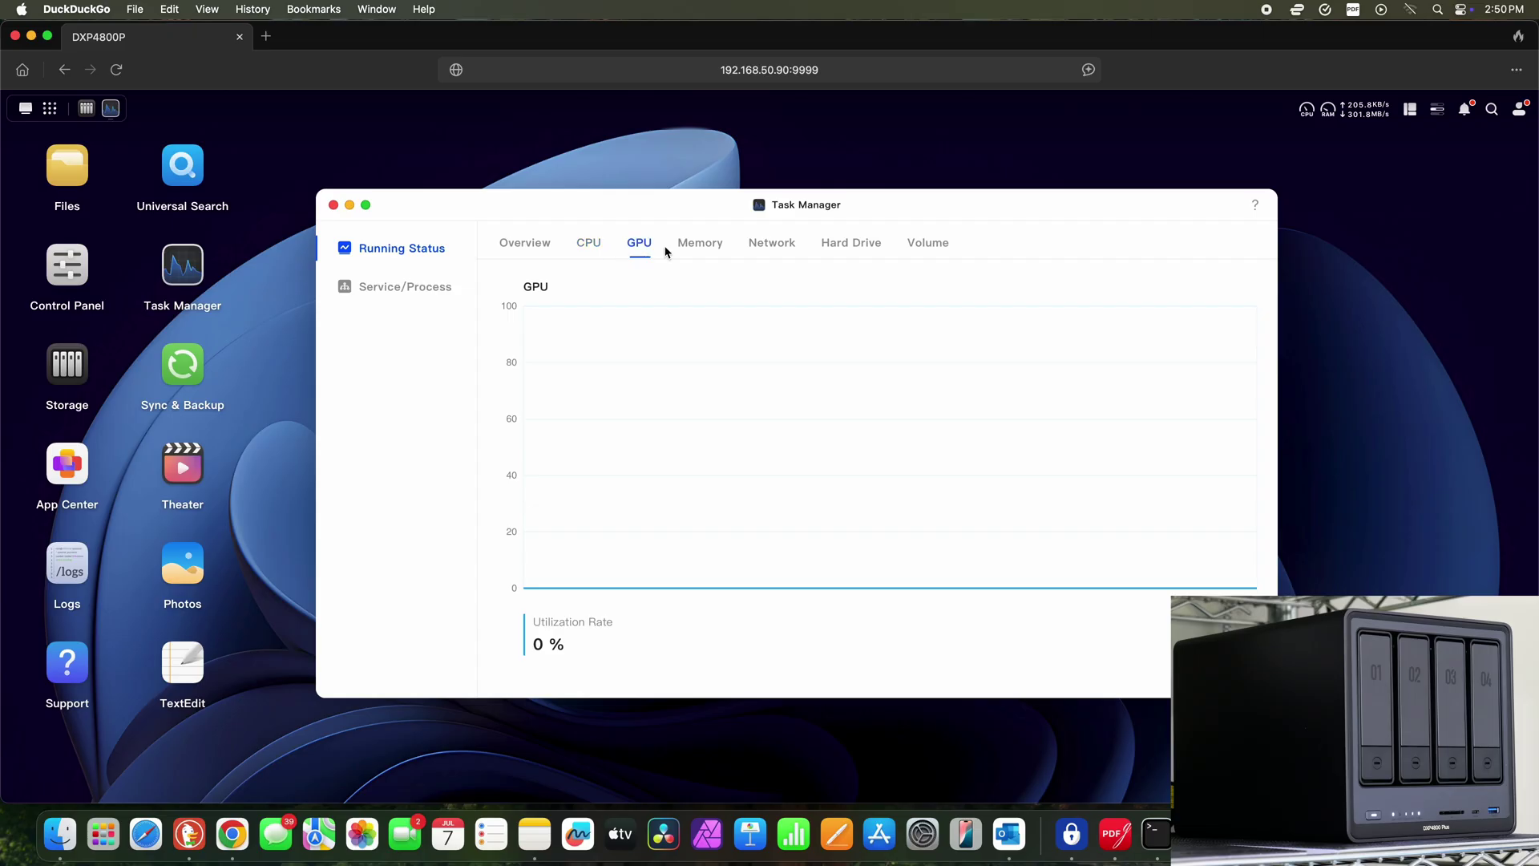
pyautogui.click(688, 246)
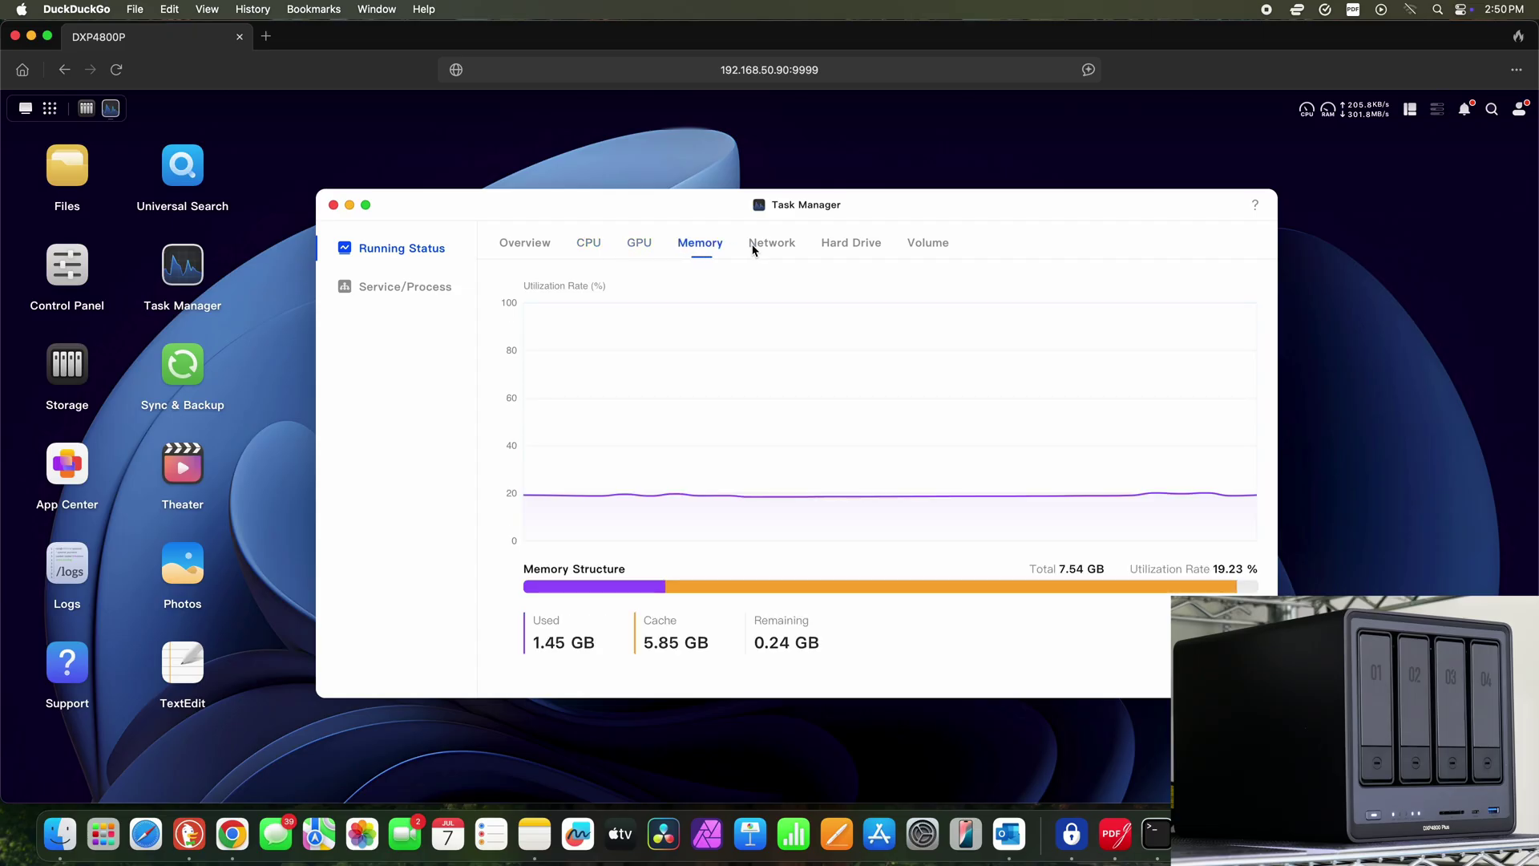
pyautogui.click(769, 250)
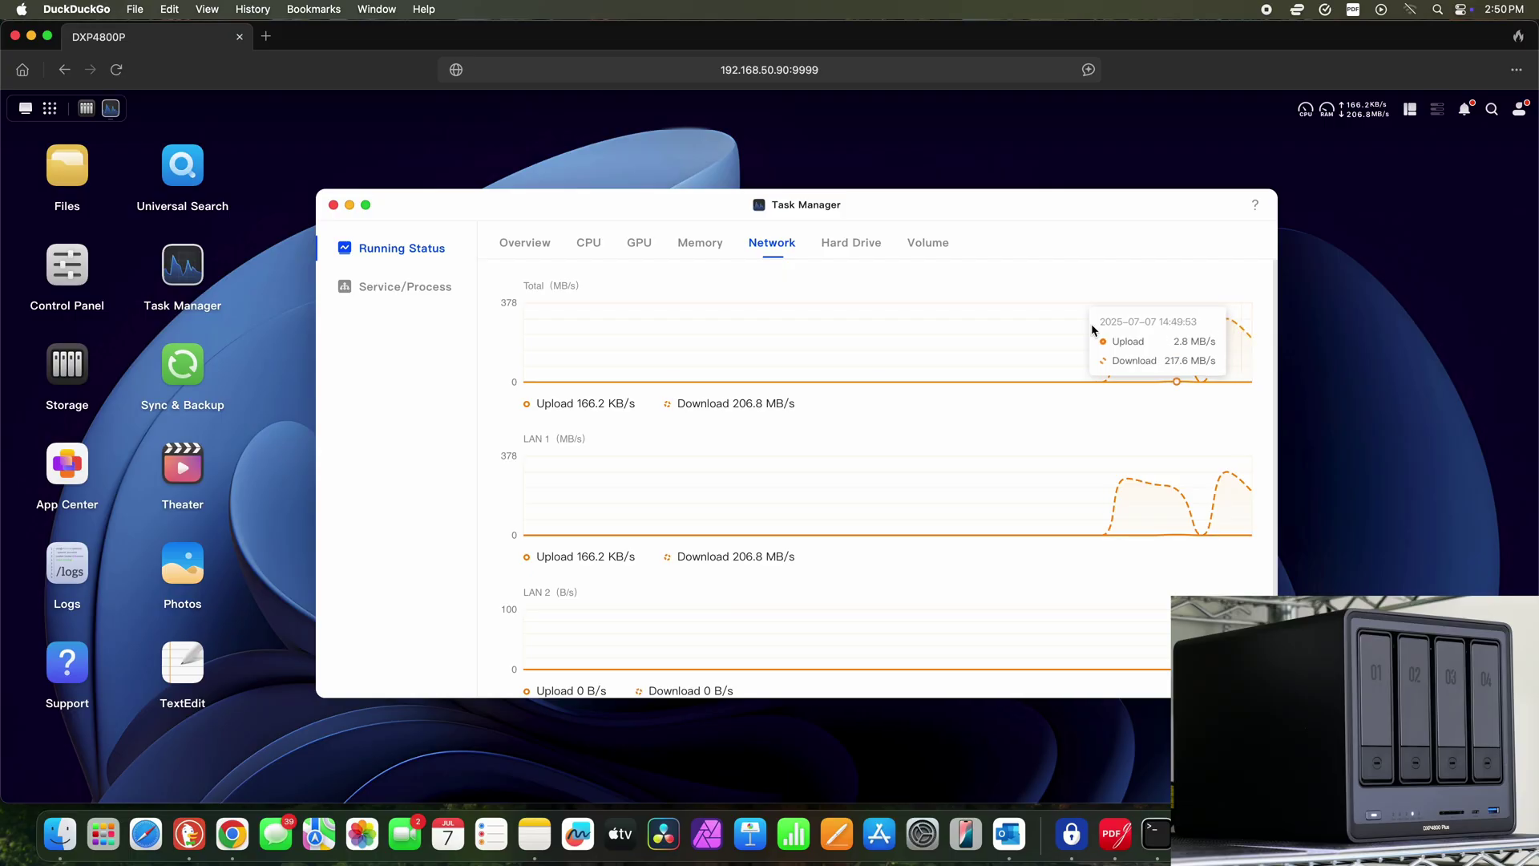
# Return to Finder to check the copy progress and open the copied 2025_07_01 folder in the photo share
pyautogui.click(67, 373)
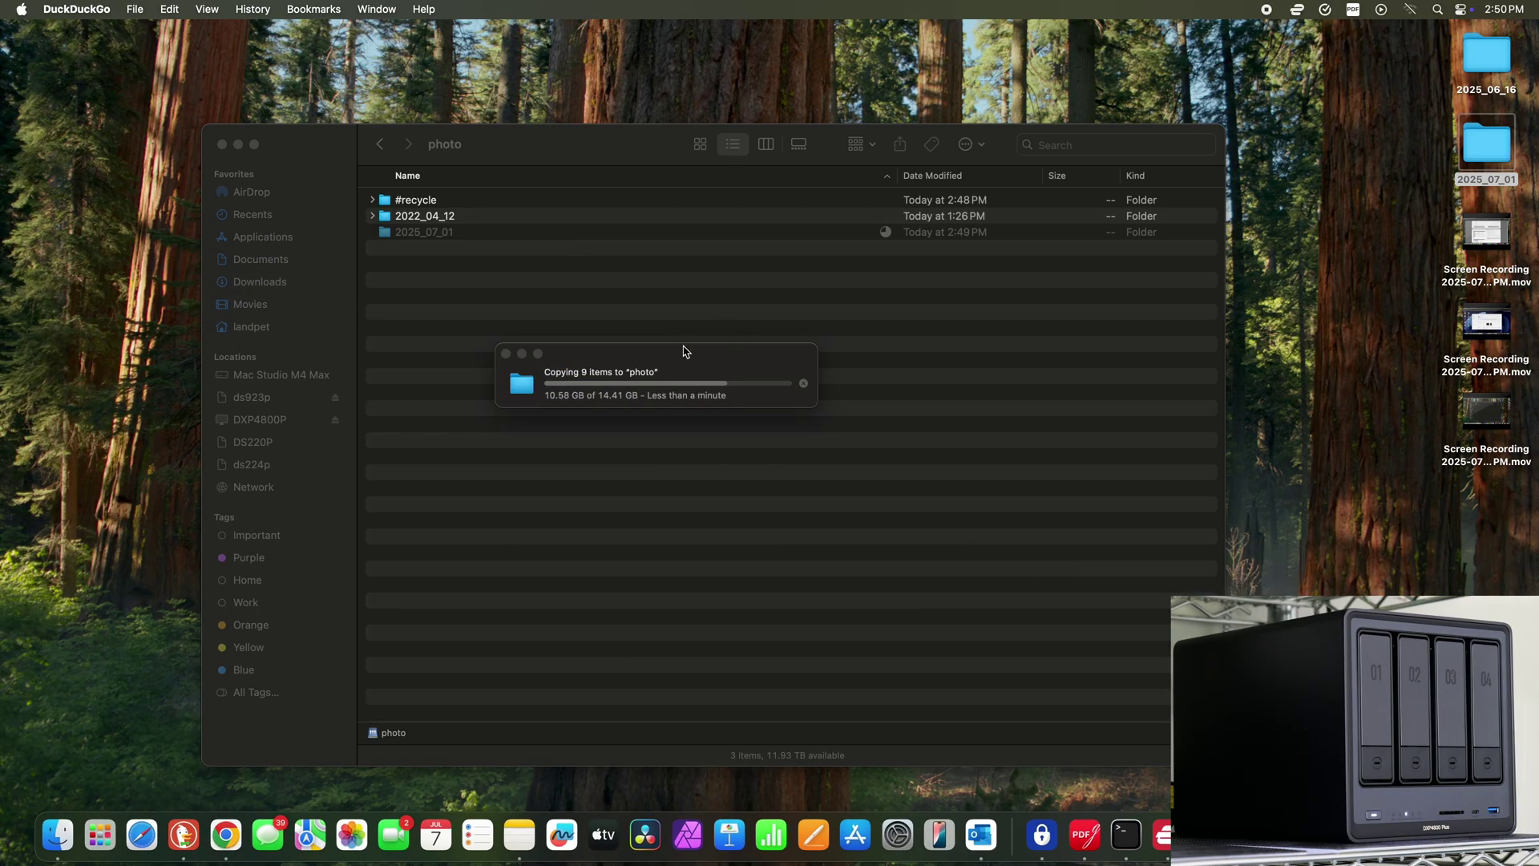
pyautogui.click(683, 350)
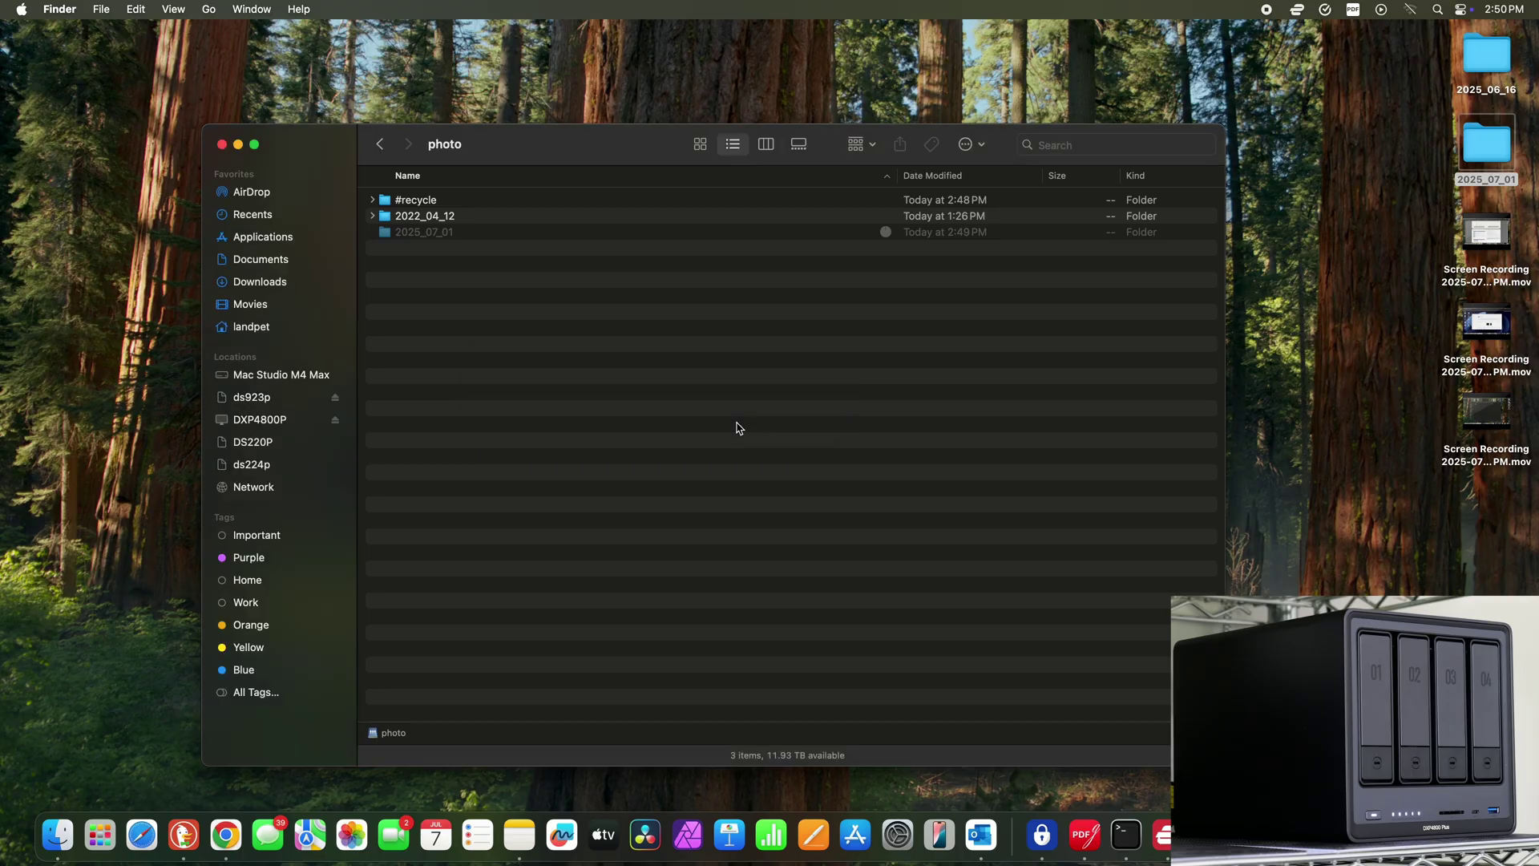
pyautogui.doubleClick(453, 234)
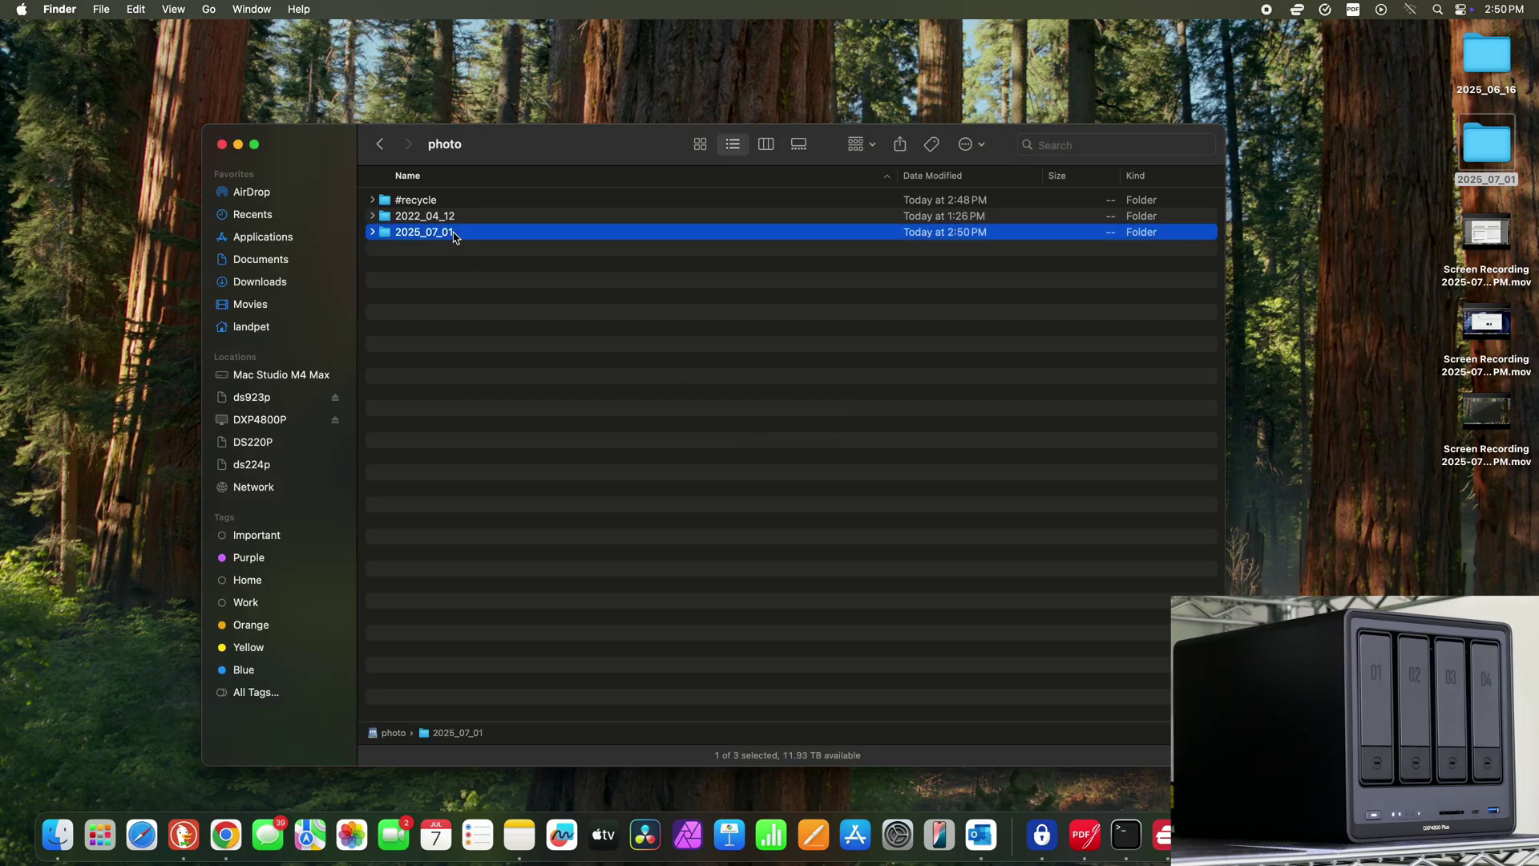